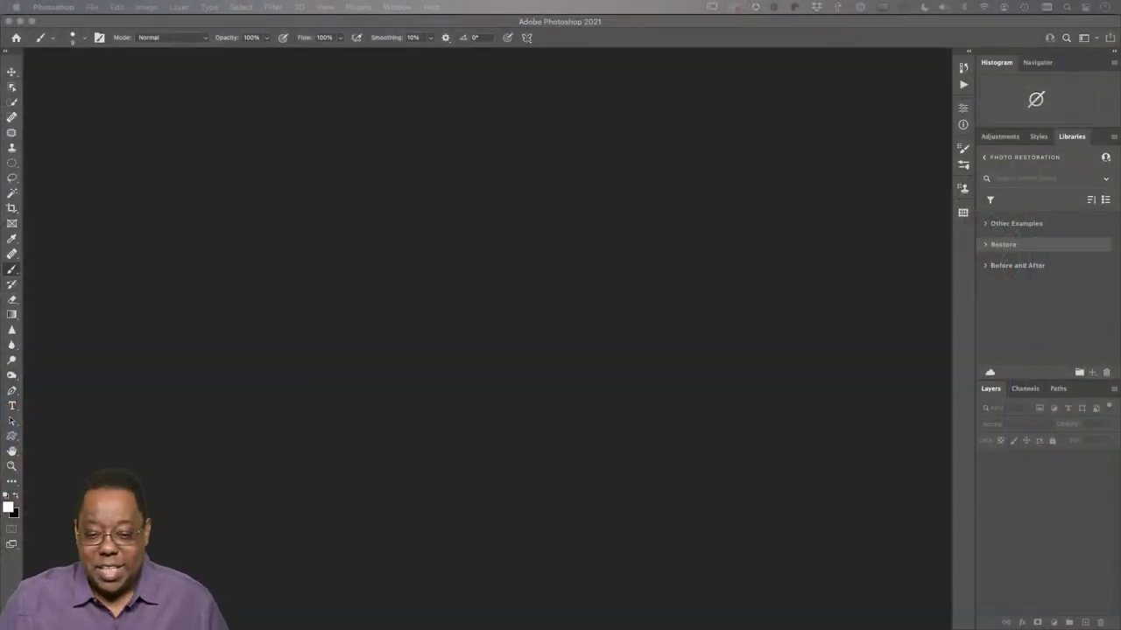
Bring Photoshop forward and expand the Before and After library group to show its photos
click(601, 97)
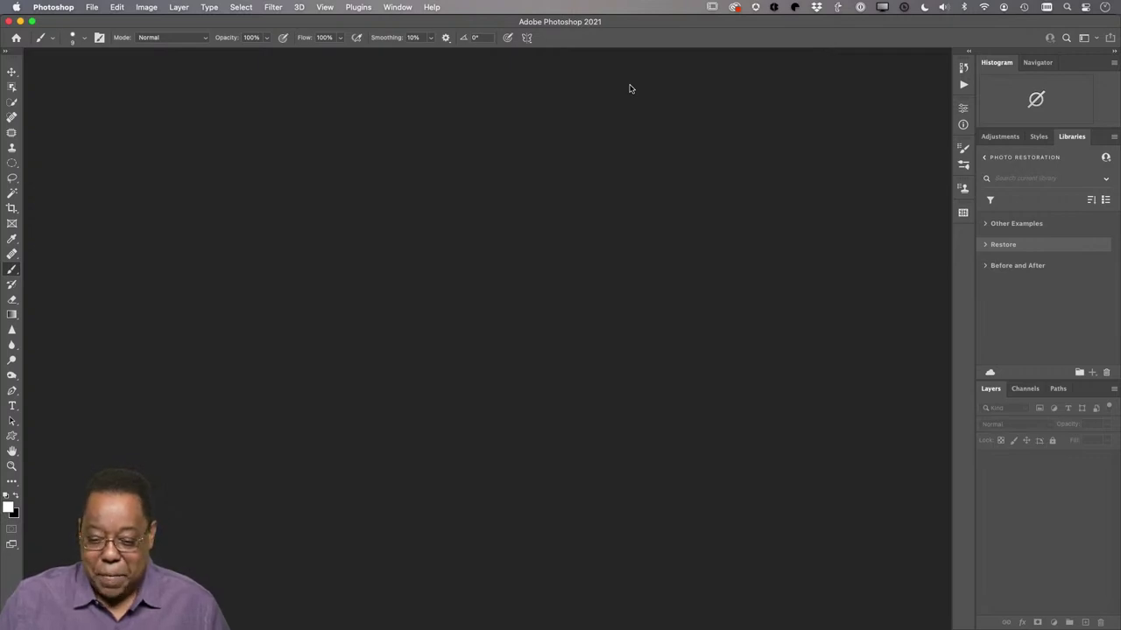
click(1007, 266)
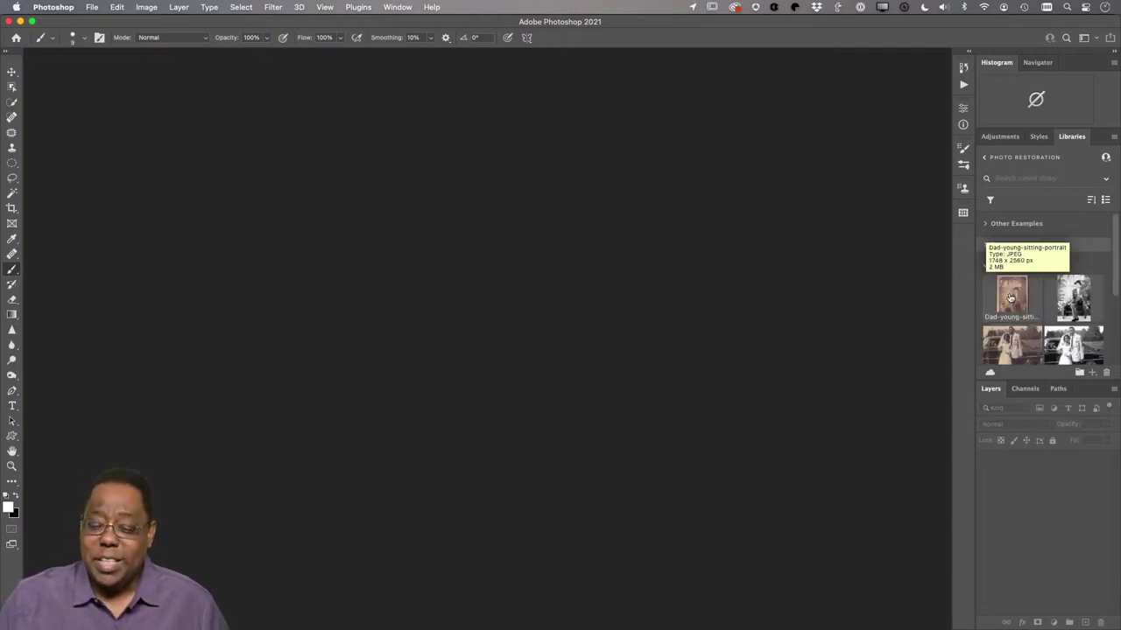
Open Dad-young-sitting-portrait.jpg from the Libraries panel as a document
double_click(1009, 299)
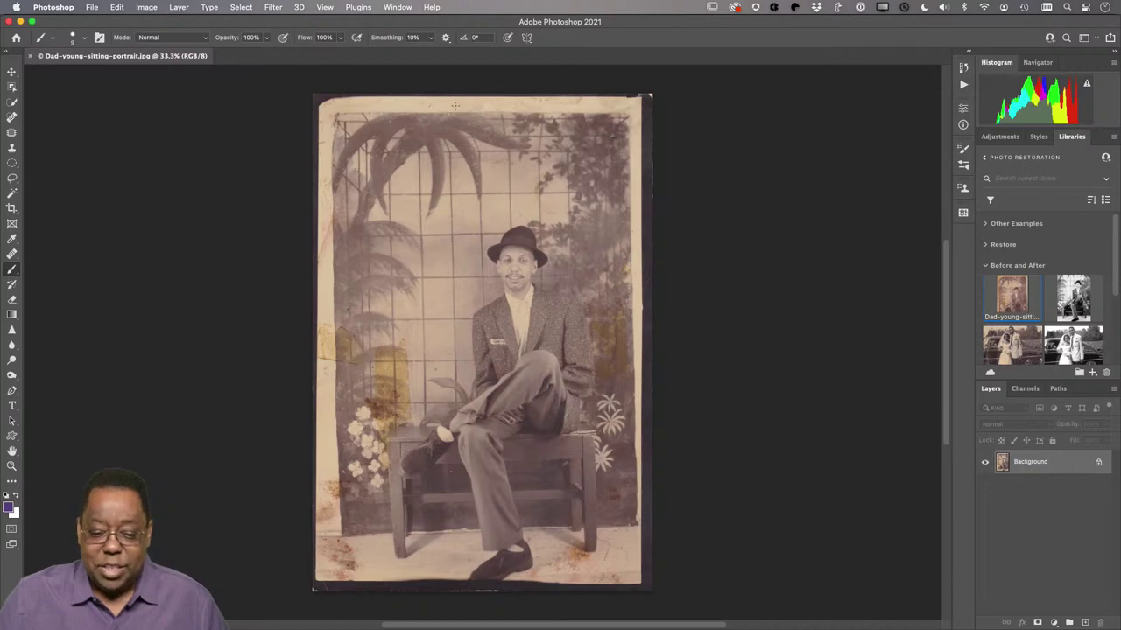
Switch to the Move tool in the toolbar
click(12, 71)
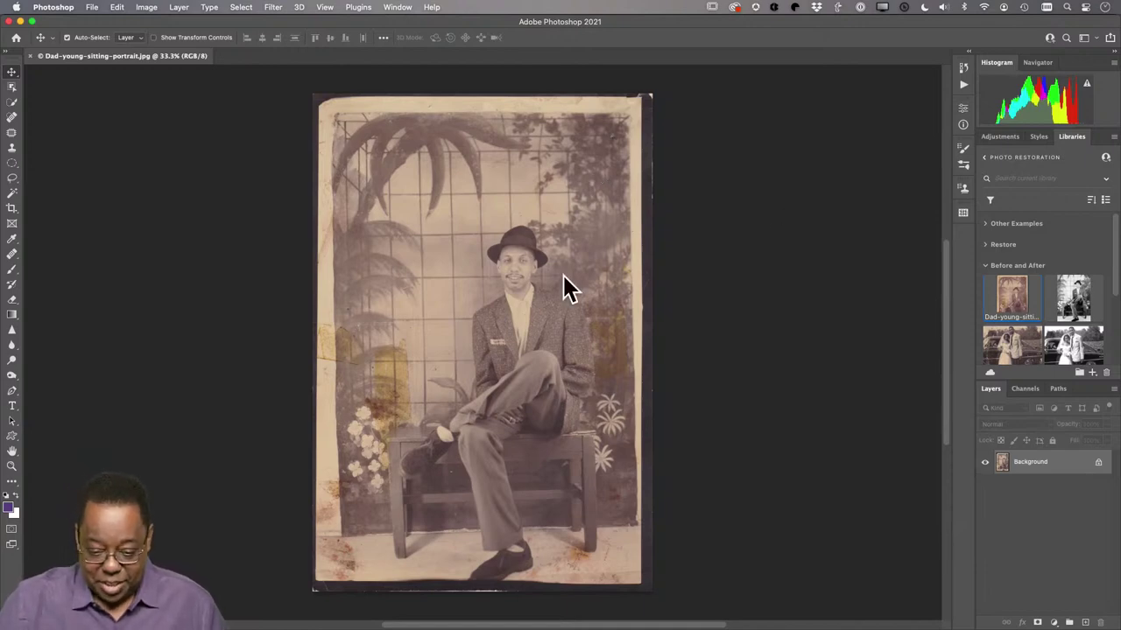
Open Dad-young-sitting-portrait-Edit.jpg fitted on screen and compare it with the sepia original
double_click(1071, 297)
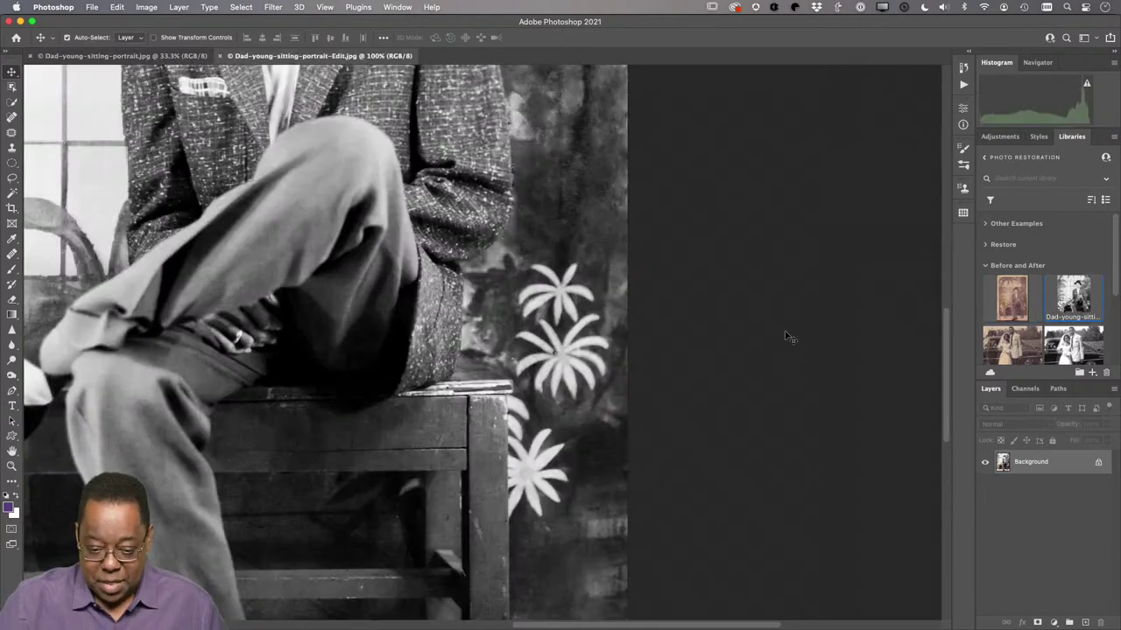
key(super+0)
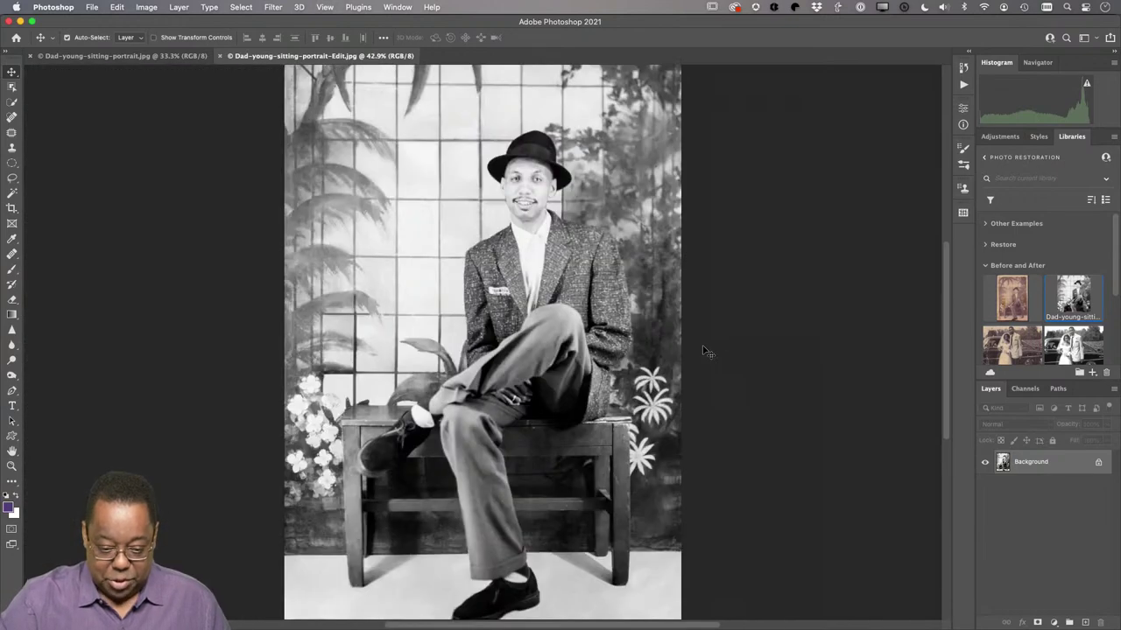
click(178, 58)
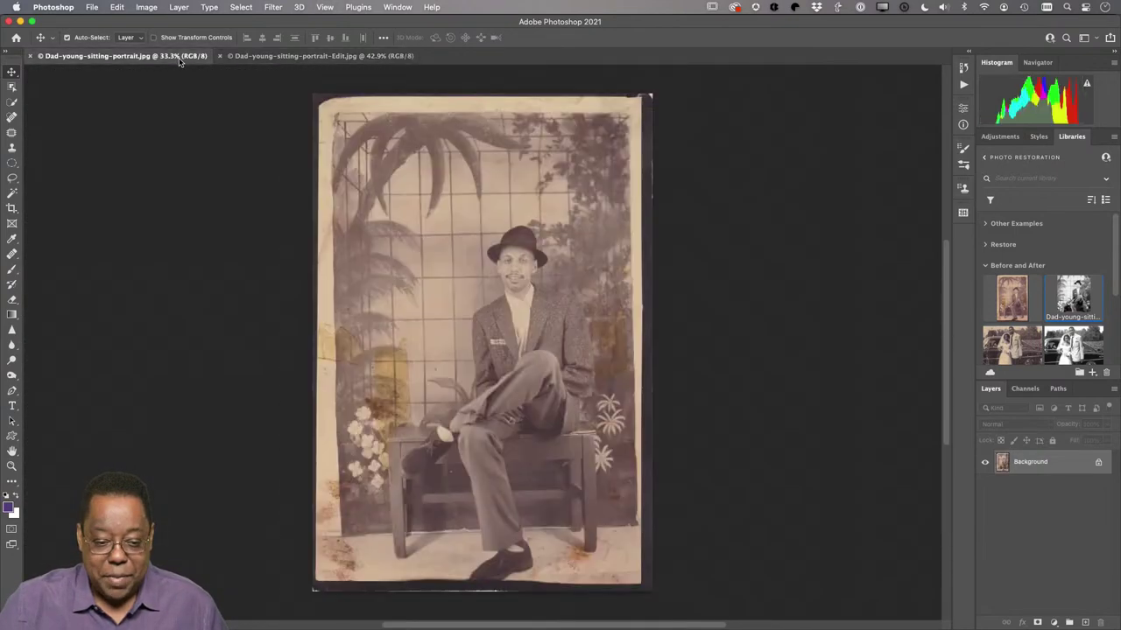
click(259, 62)
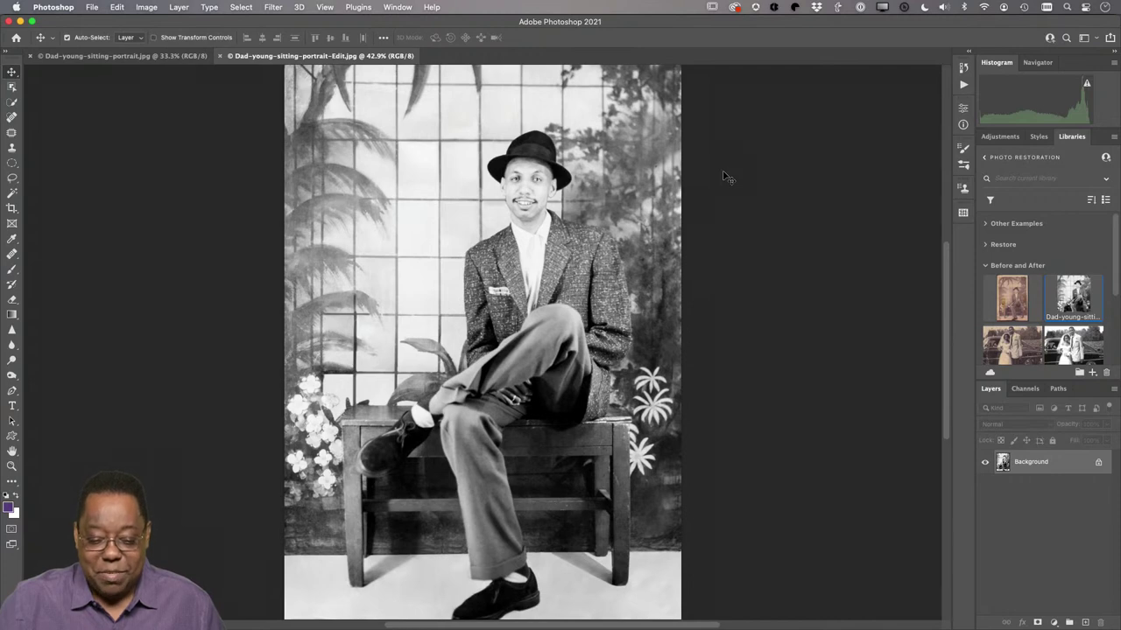
click(175, 58)
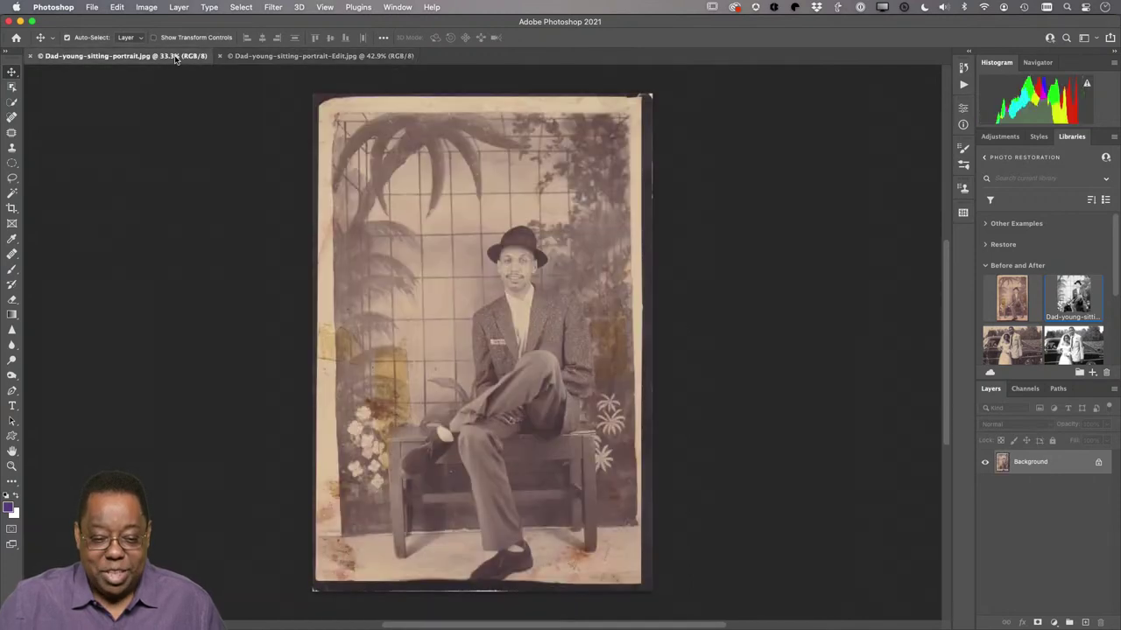
click(258, 57)
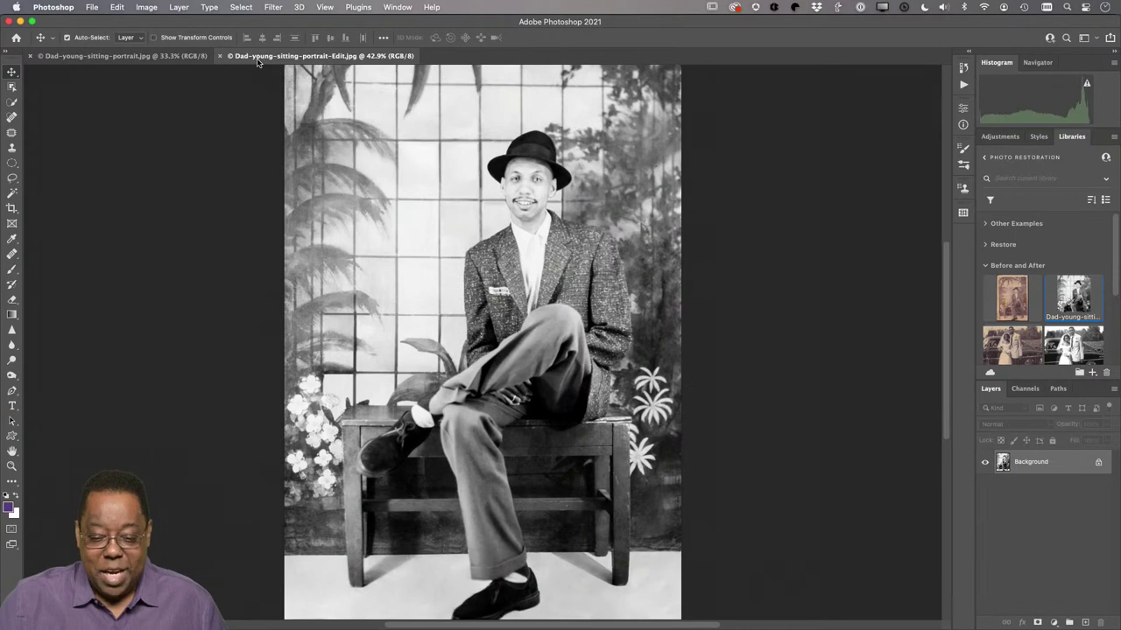
Open MomDadWeddingDayOrig.jpg from Libraries and fit the whole photo on screen
double_click(1011, 348)
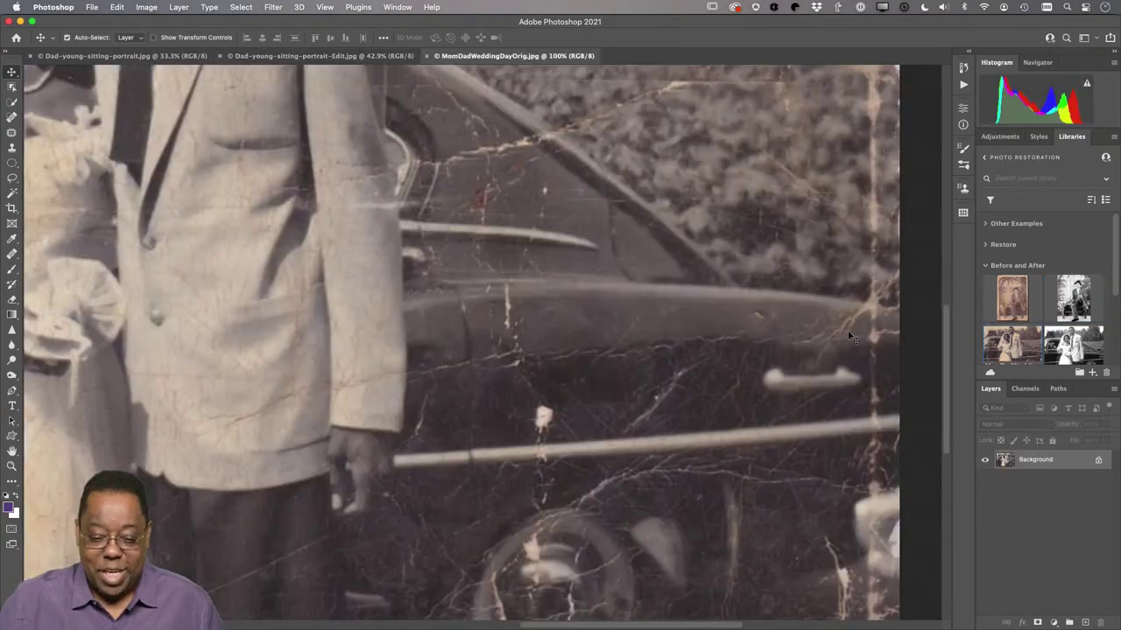
key(super+0)
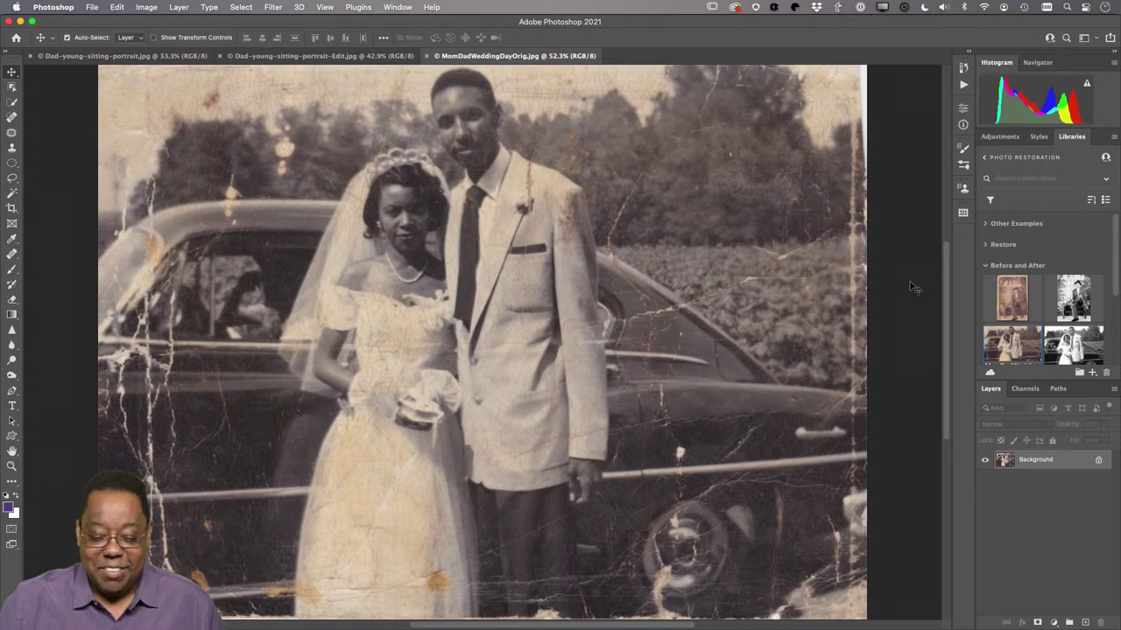
Open Idalia-ET-WeddingDay-v2.jpg fitted on screen and glance back at the damaged original
double_click(1061, 347)
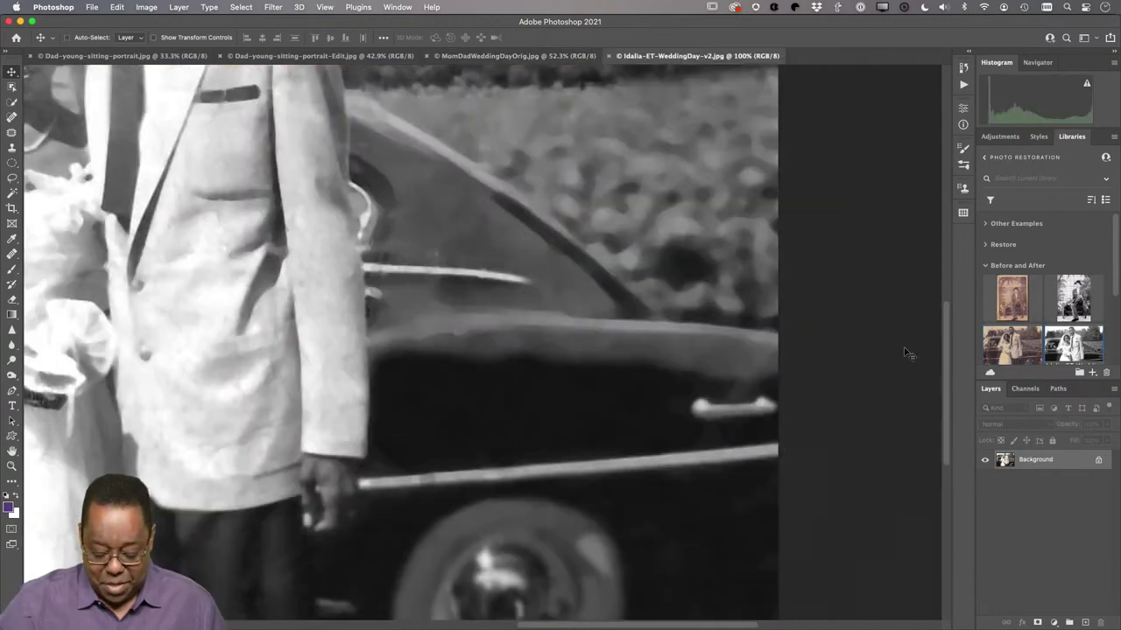
key(super+0)
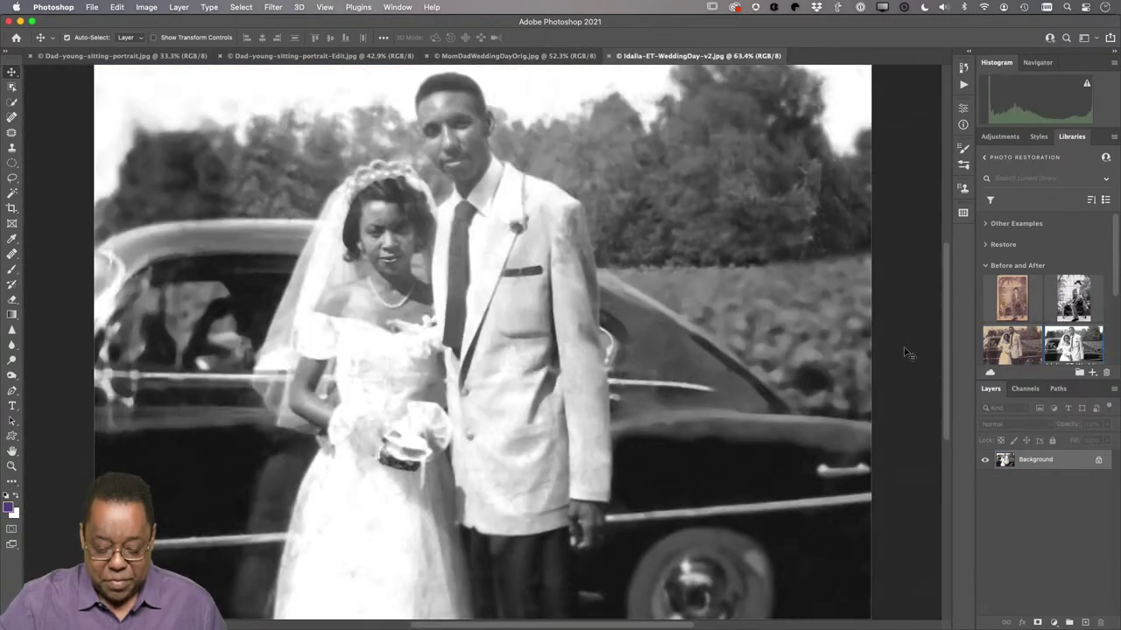
click(502, 56)
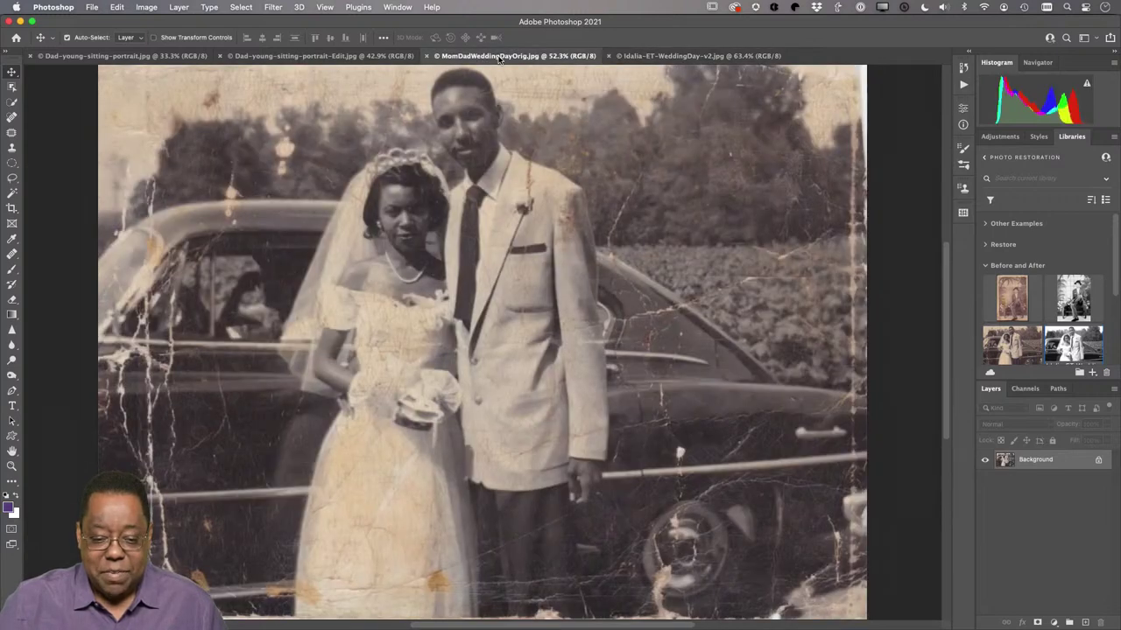
click(648, 56)
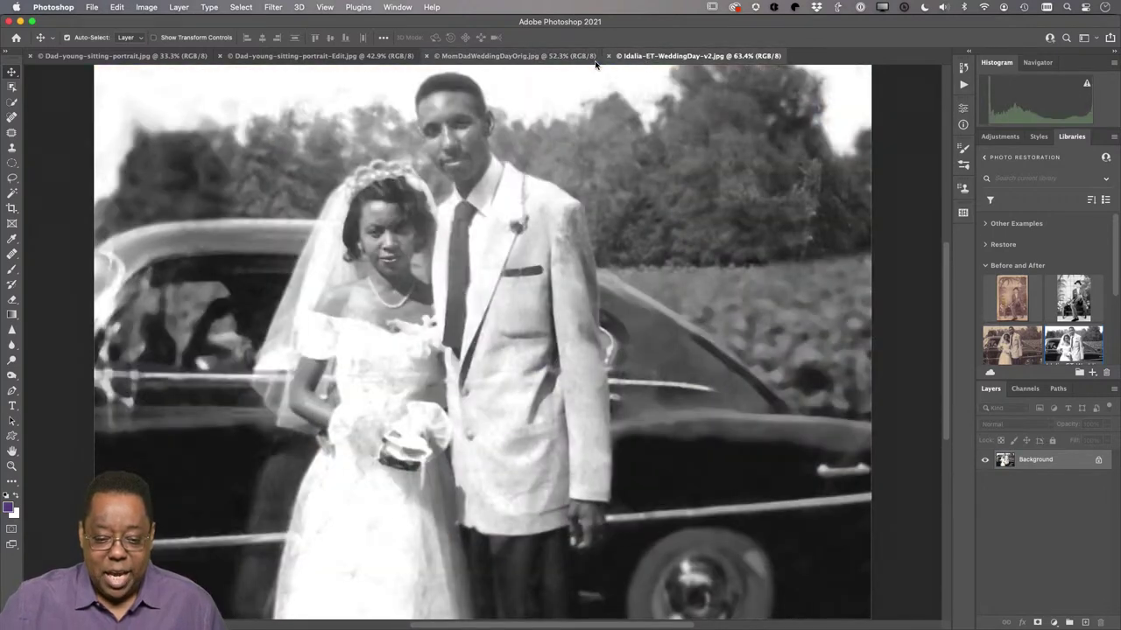
Flip repeatedly between the damaged and restored wedding photos to compare them
click(567, 58)
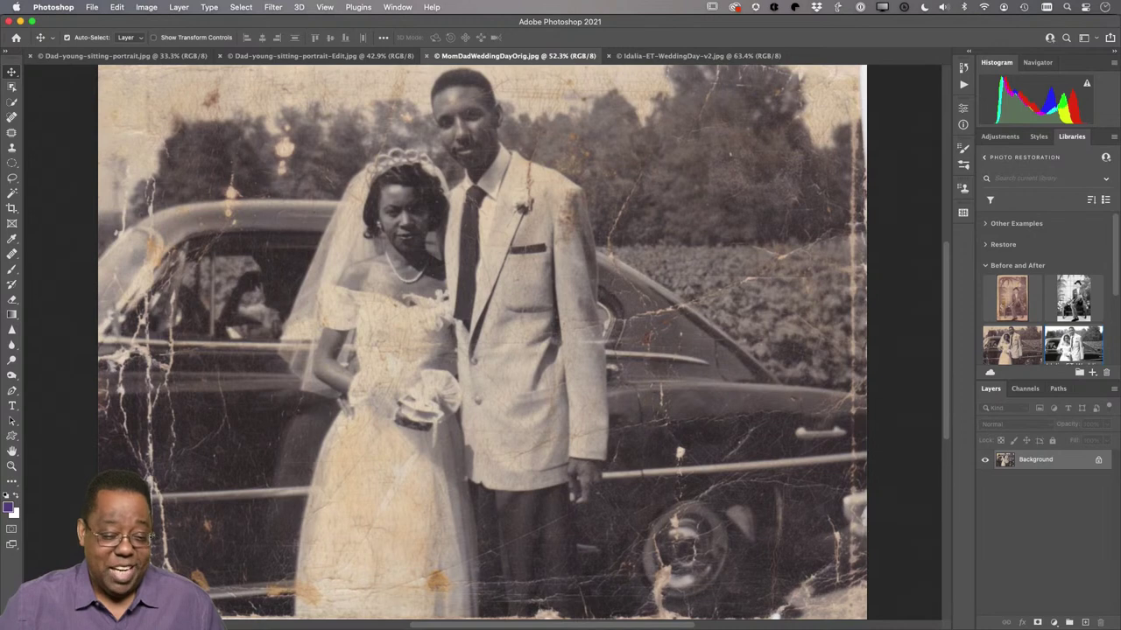
click(642, 58)
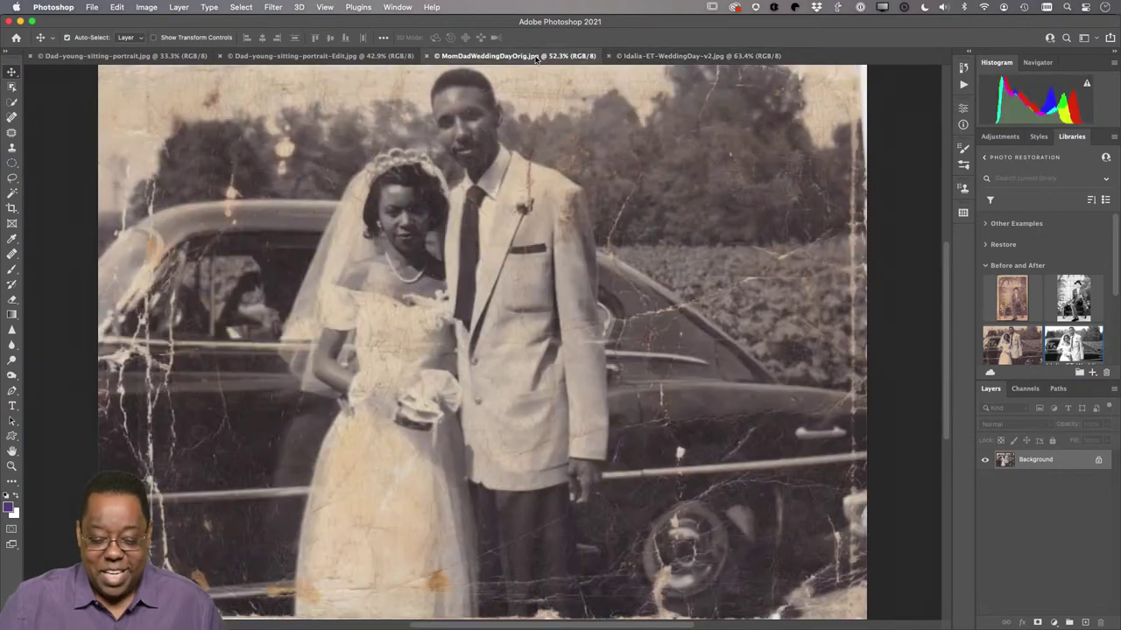
click(537, 60)
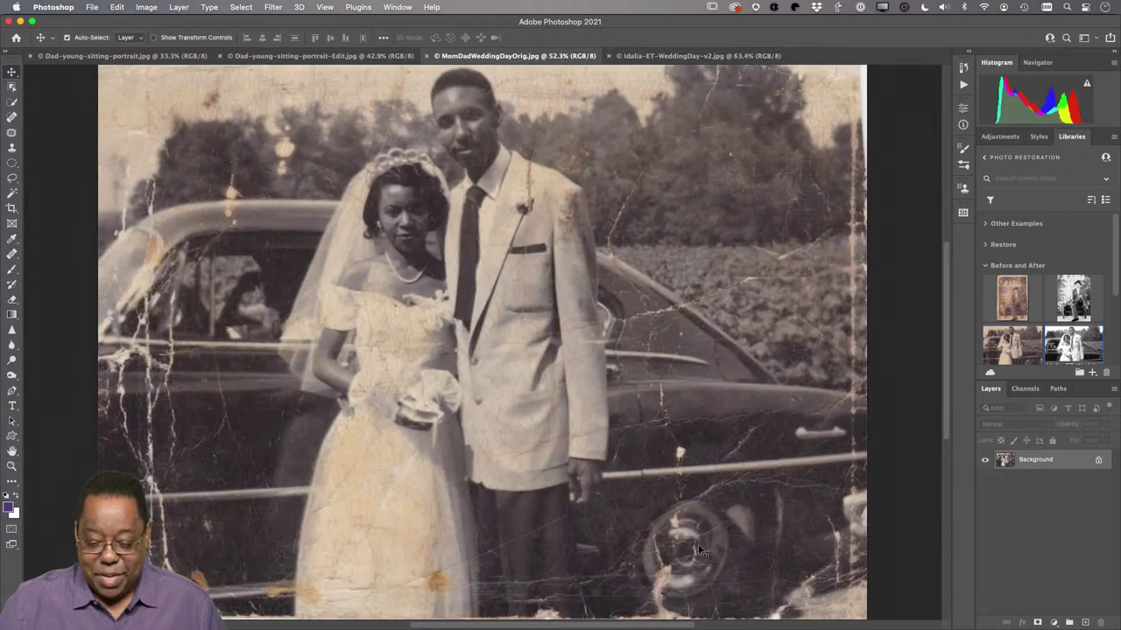
click(639, 56)
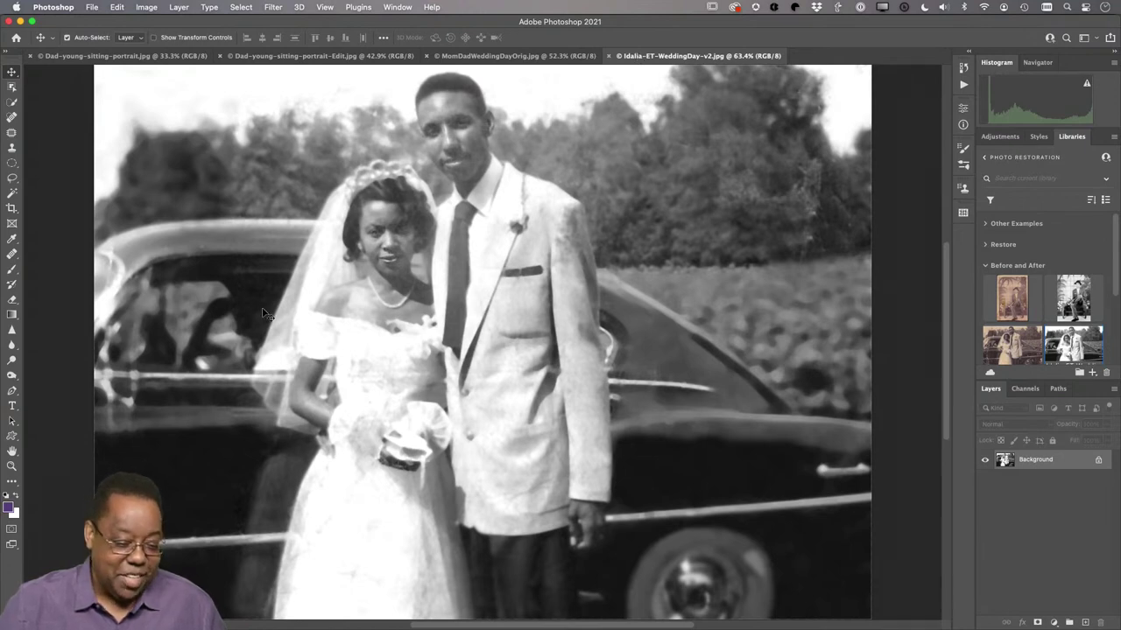
scroll(223, 333, down, 1)
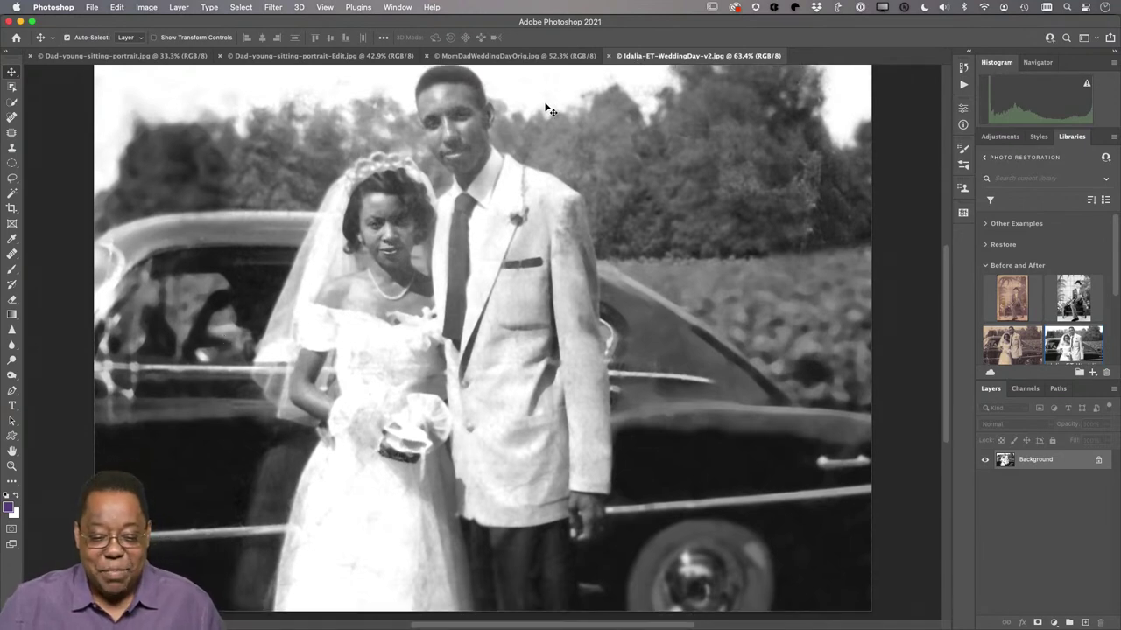
scroll(544, 107, up, 2)
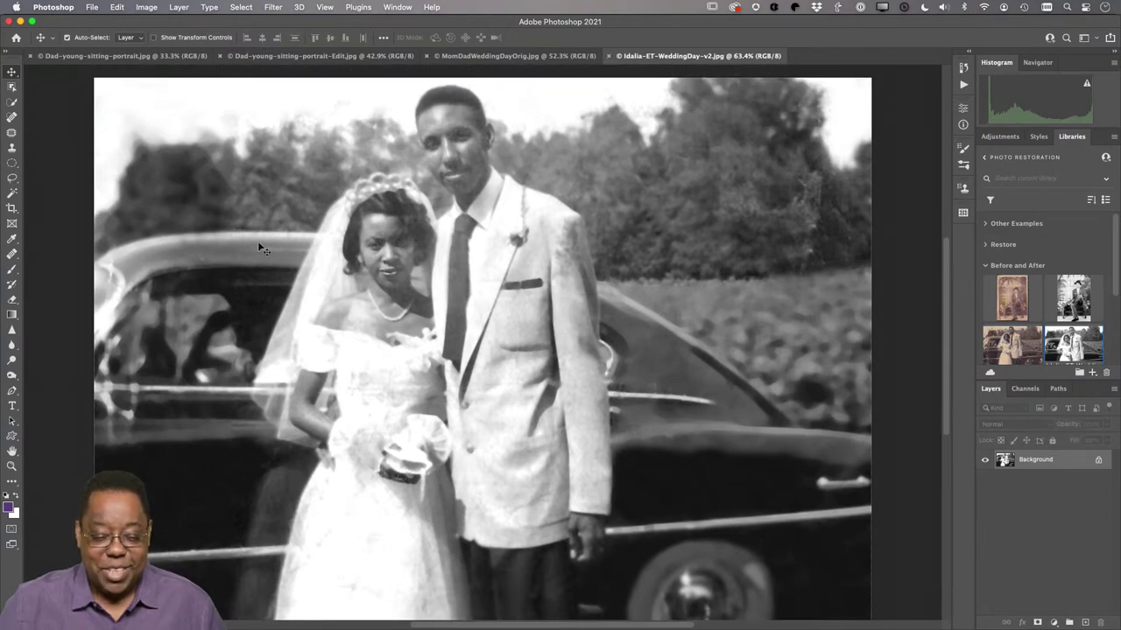
click(506, 58)
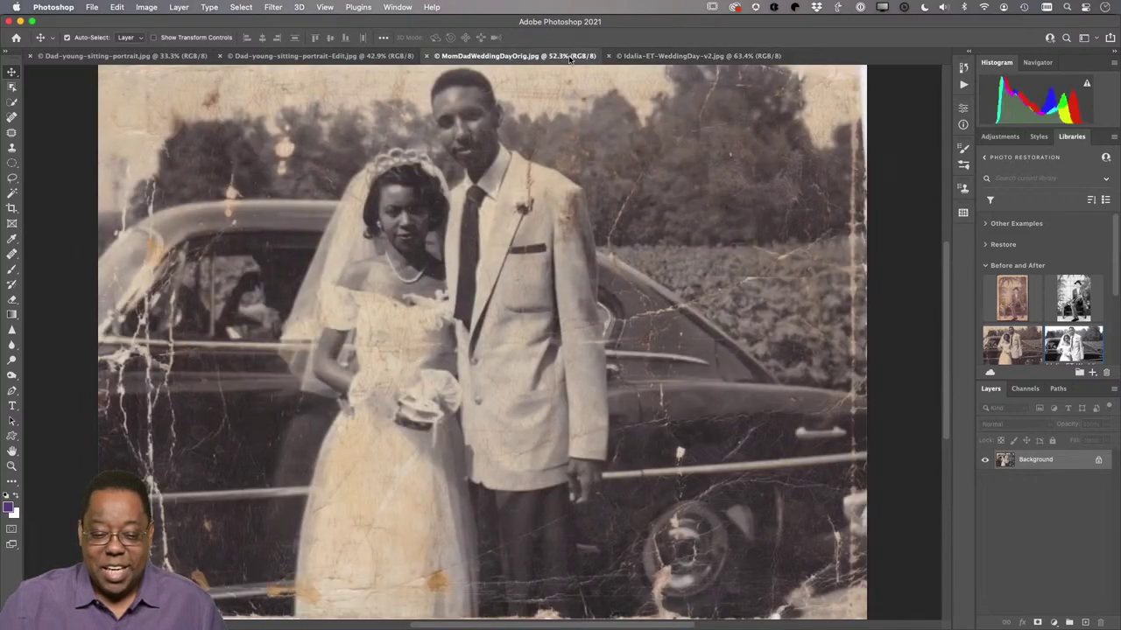
click(657, 58)
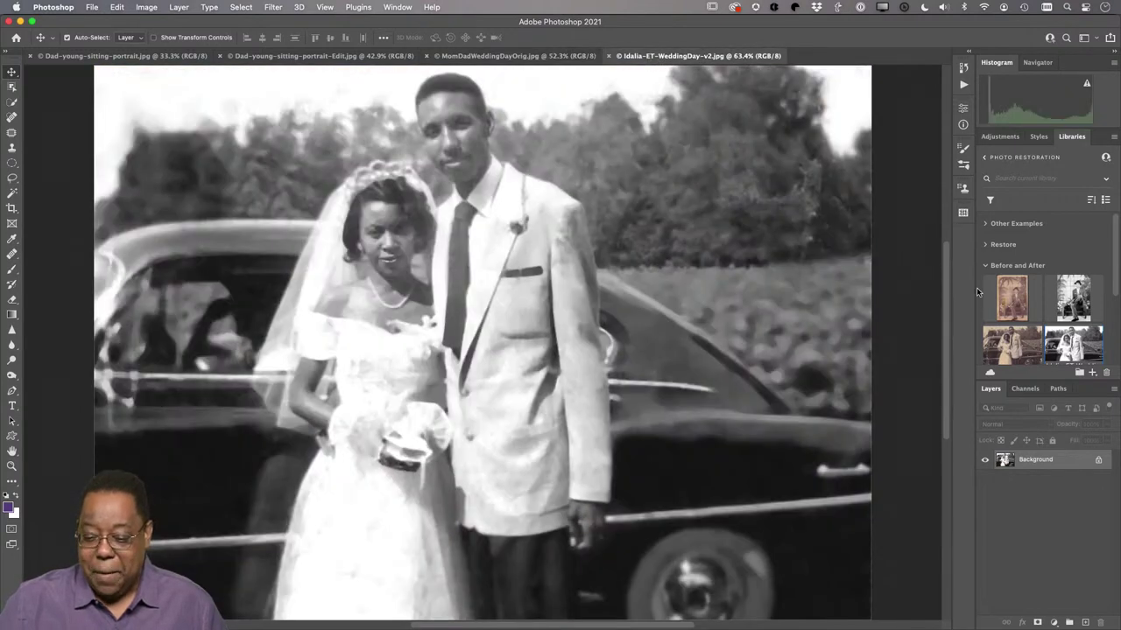
scroll(1033, 322, down, 3)
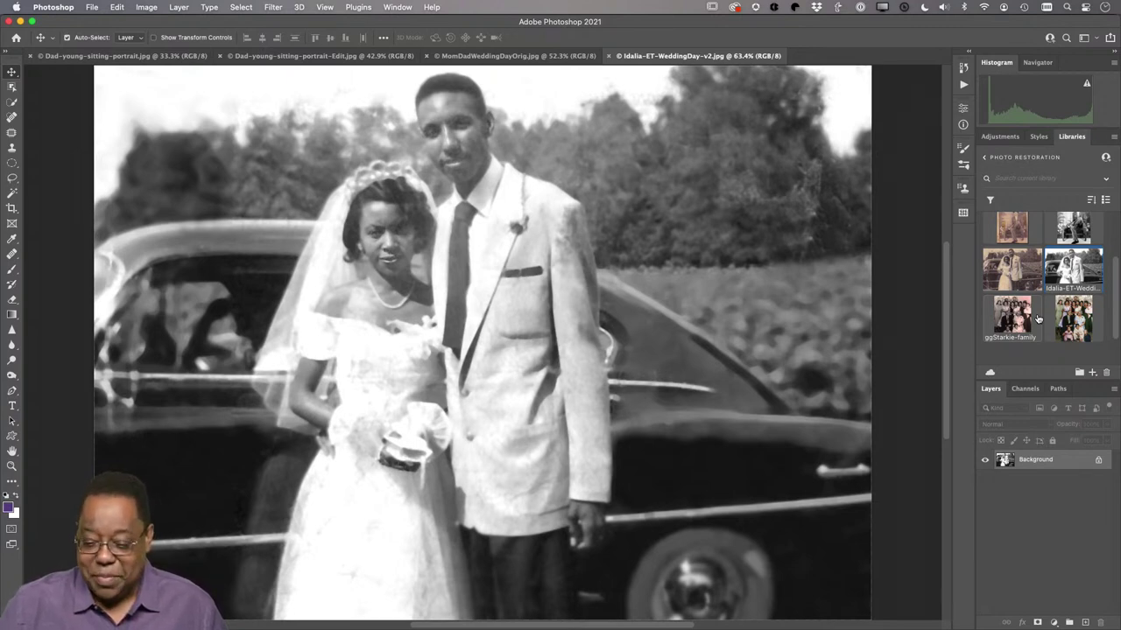
Open ggStarkie-family.jpg from Libraries and fit it on screen
double_click(1013, 317)
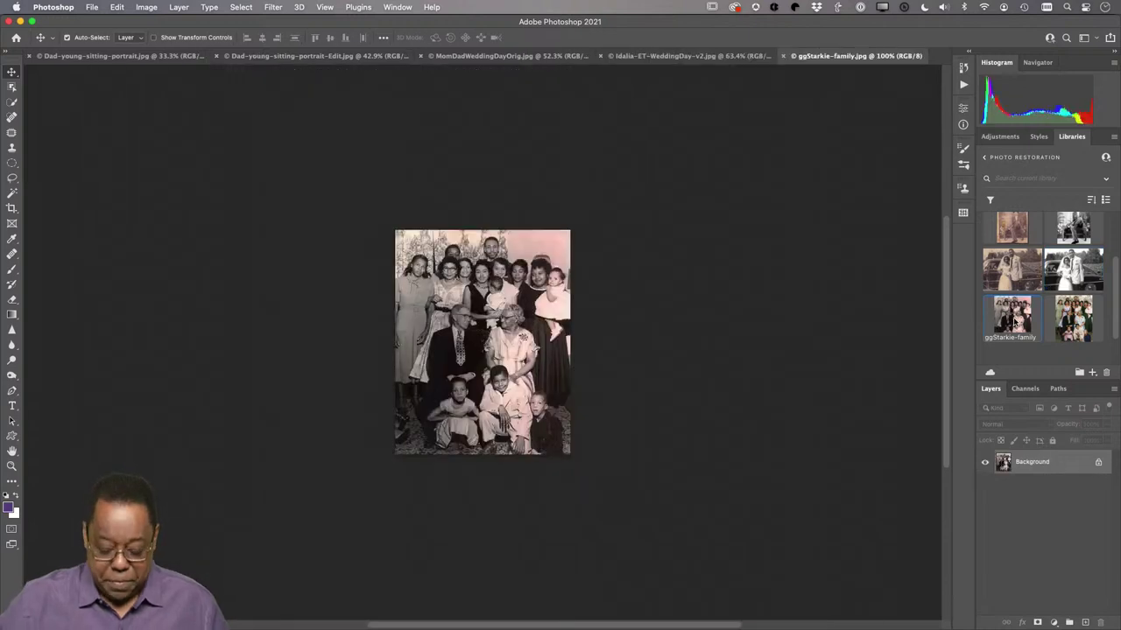
key(super+0)
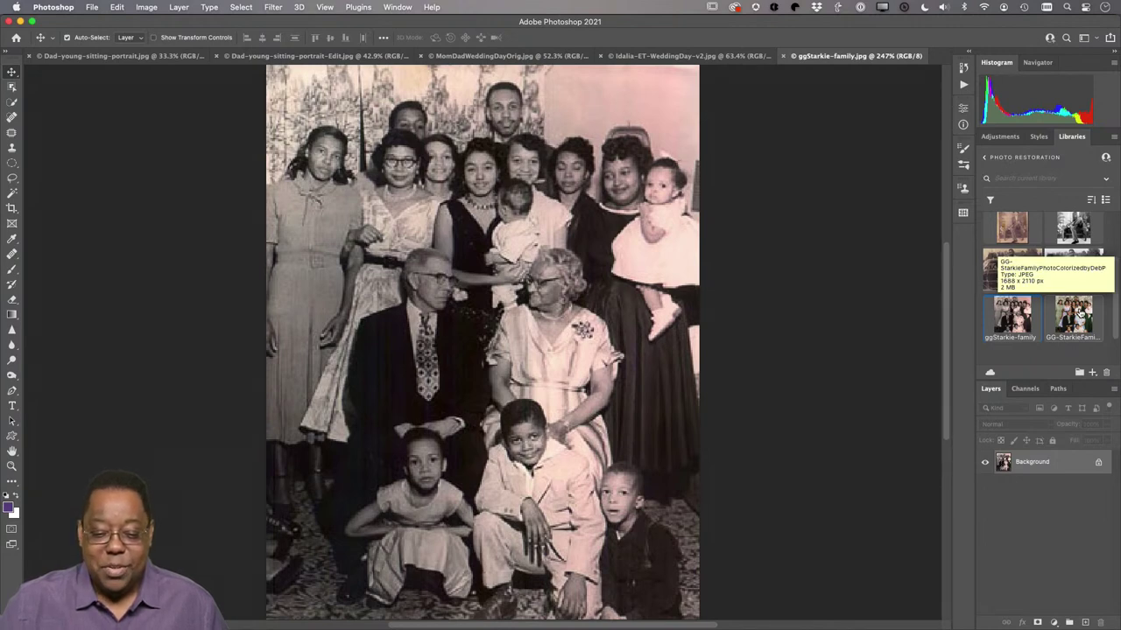
double_click(1078, 312)
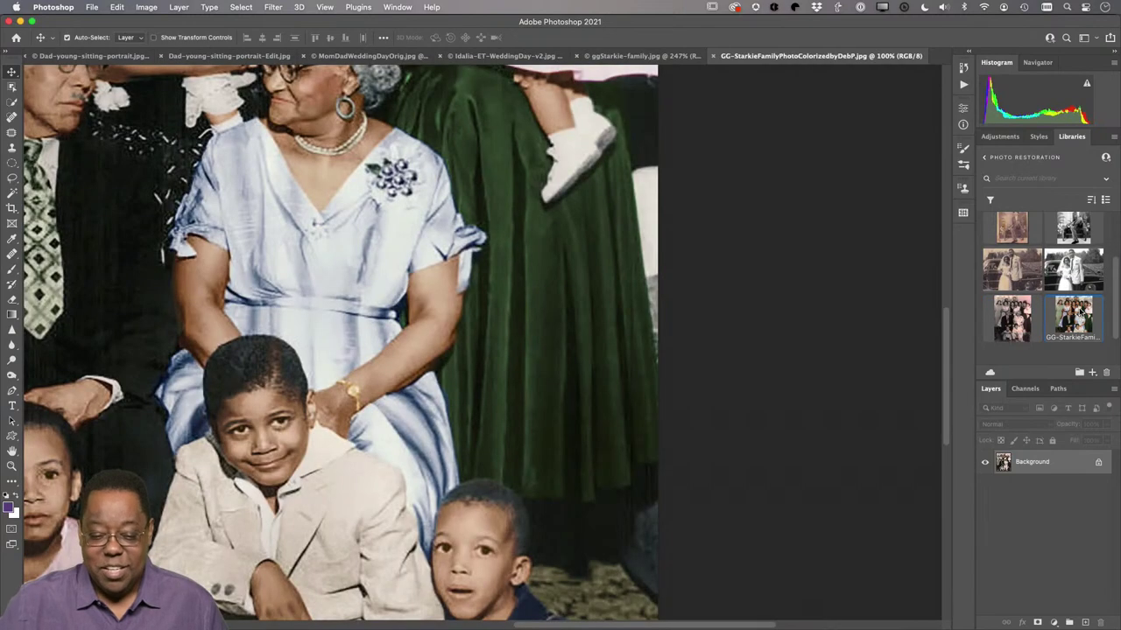
key(super+0)
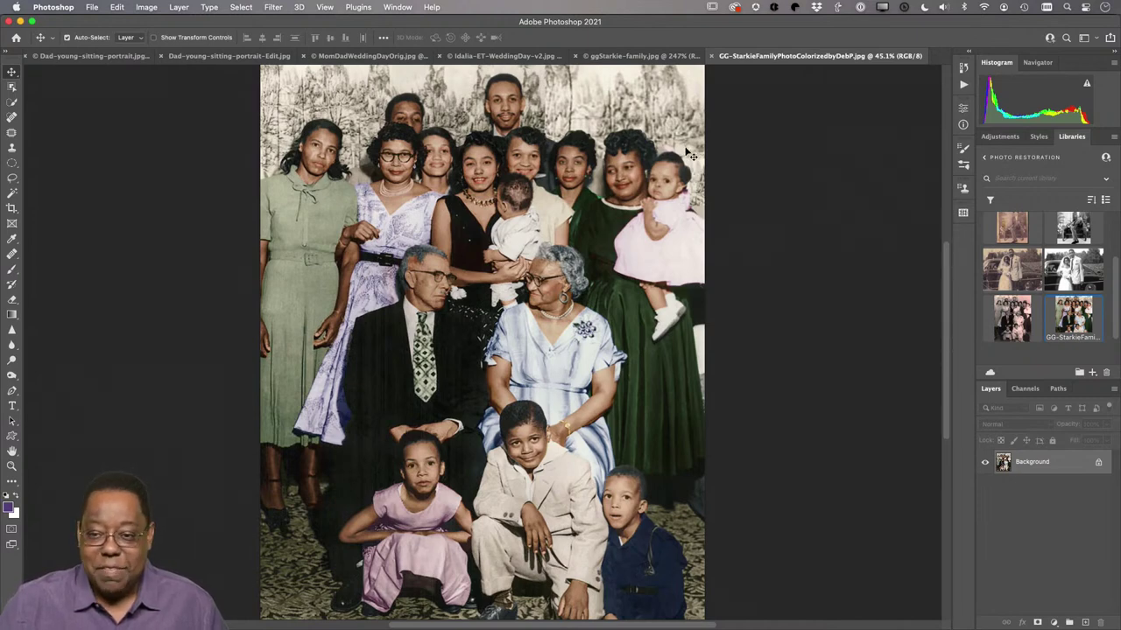
click(640, 56)
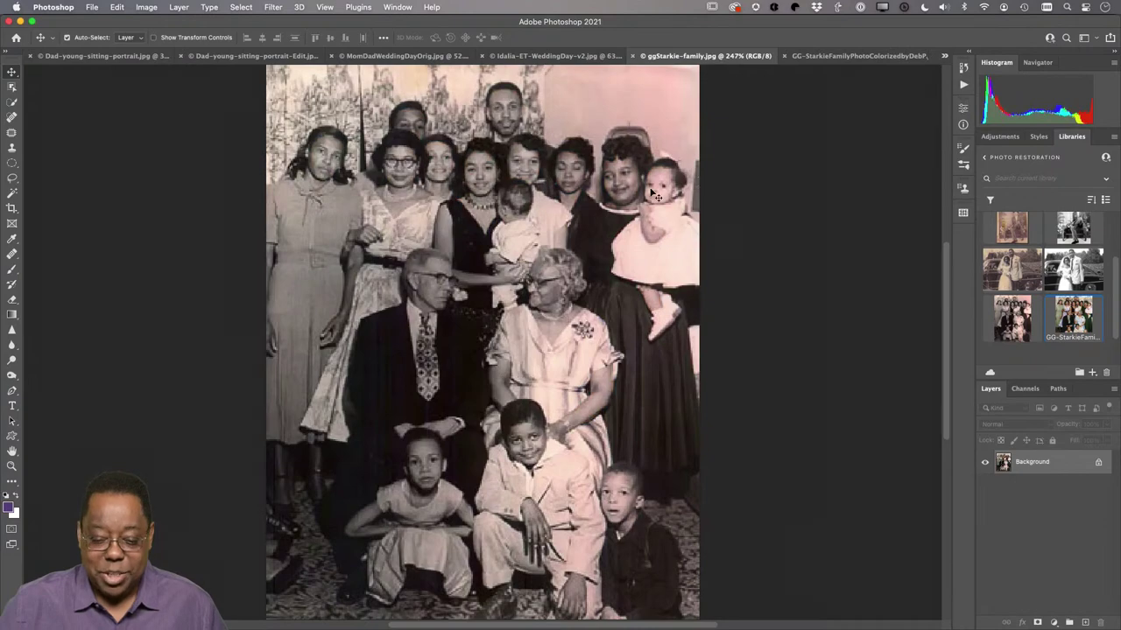
key(z)
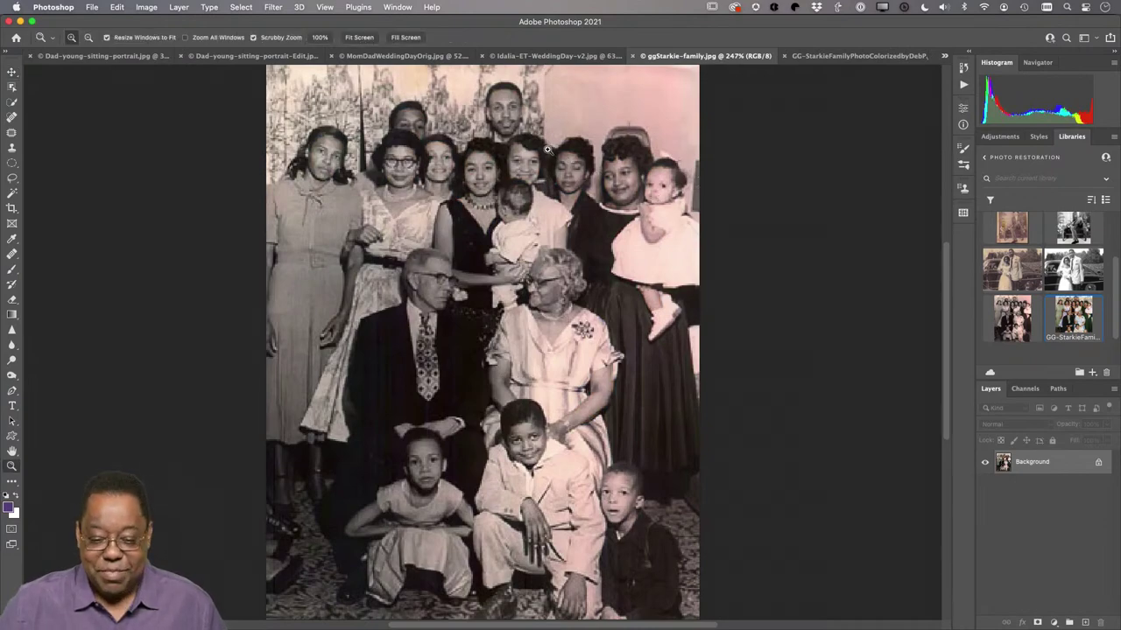
drag(548, 154, 659, 217)
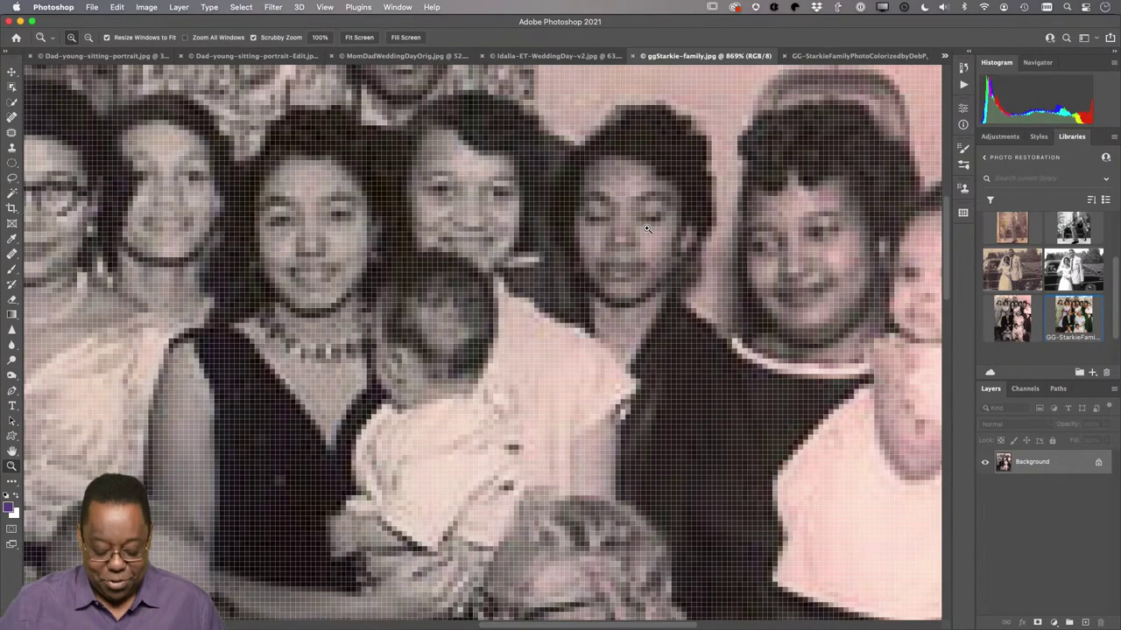
key(super+0)
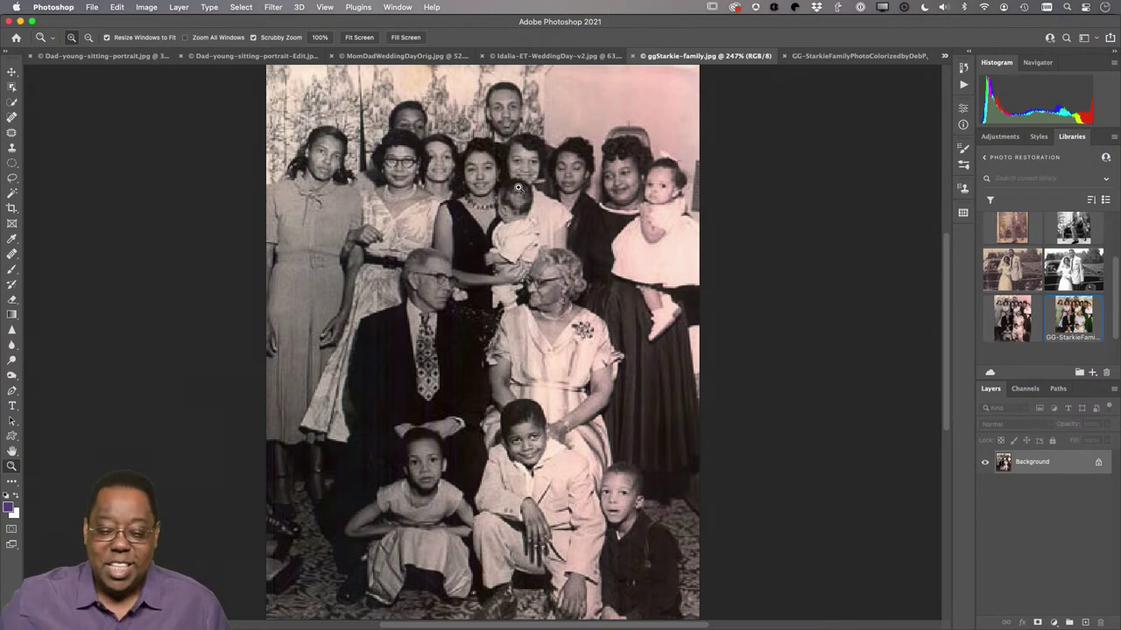
Show the colorized GG-Starkie family photo, zoom into the top-row faces, then fit it whole
click(818, 58)
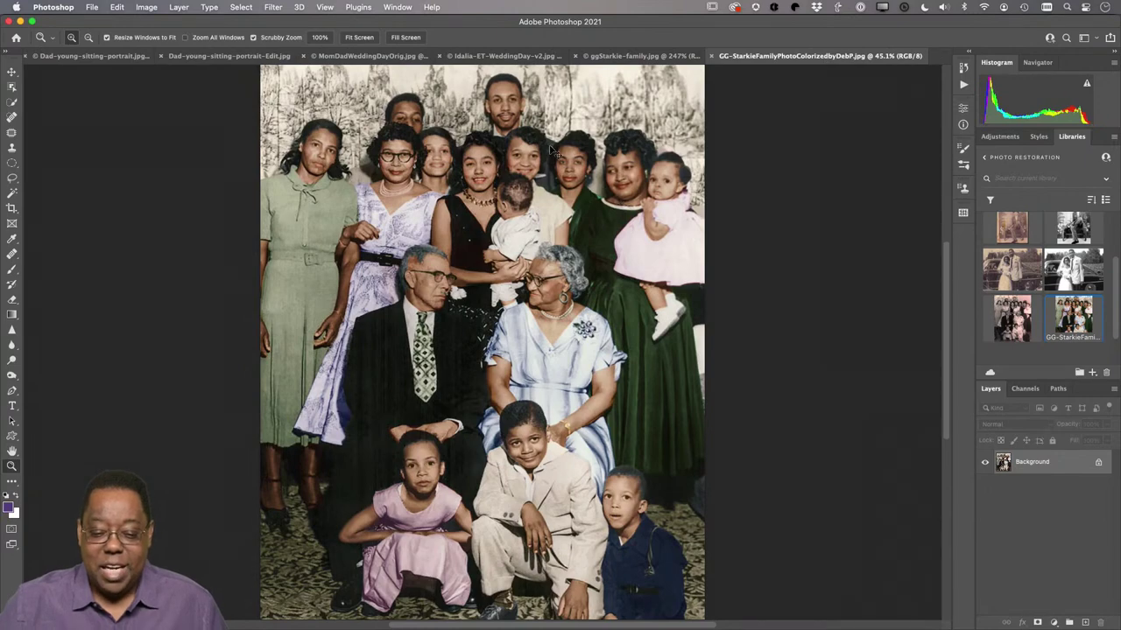
drag(552, 150, 613, 238)
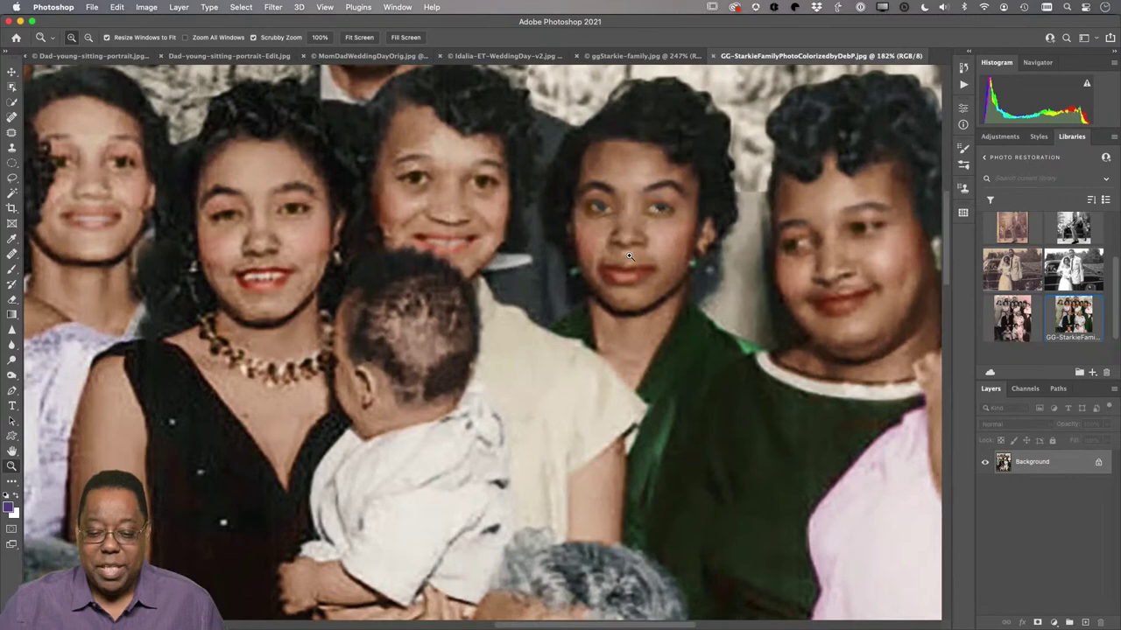
key(super+0)
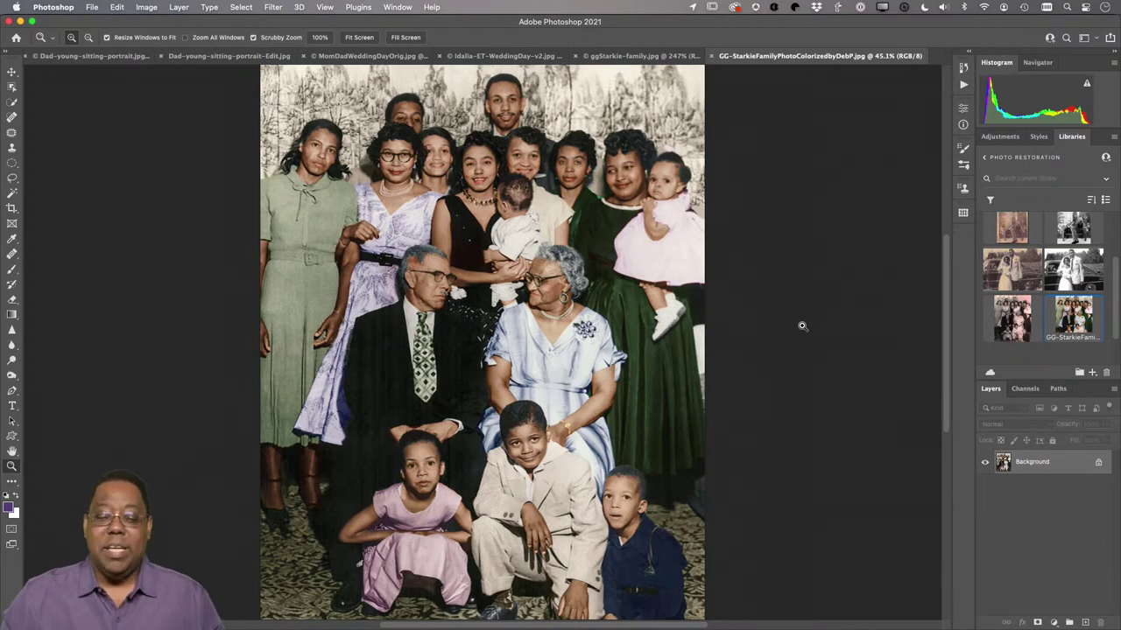
Close the restored wedding photo, damaged wedding photo and restored seated portrait with Cmd+W
click(50, 58)
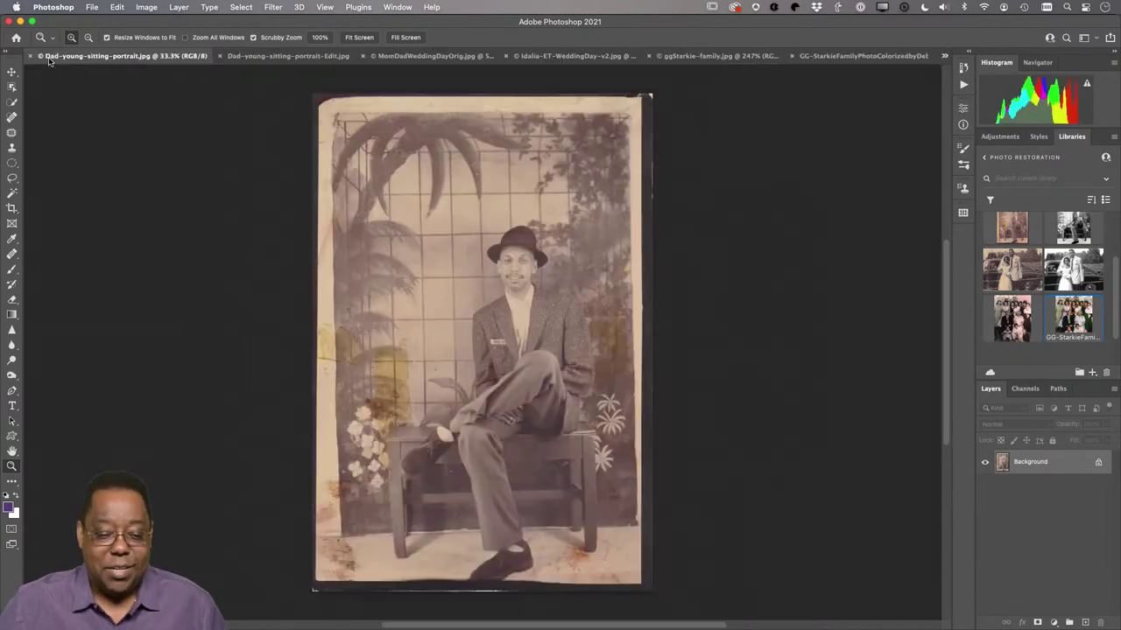
click(238, 59)
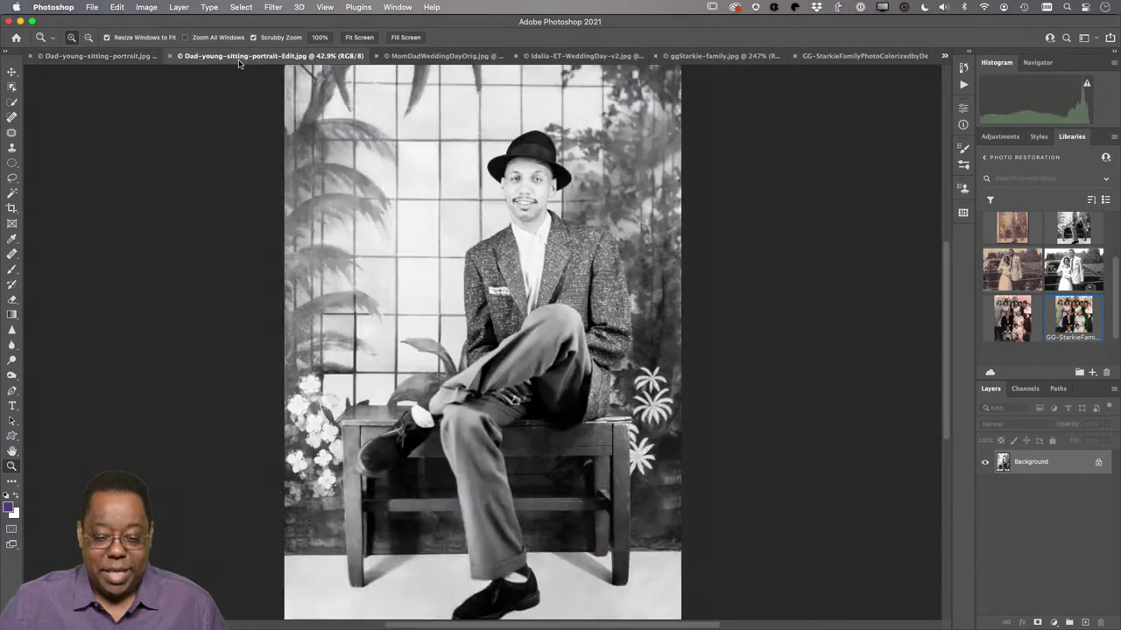
click(402, 58)
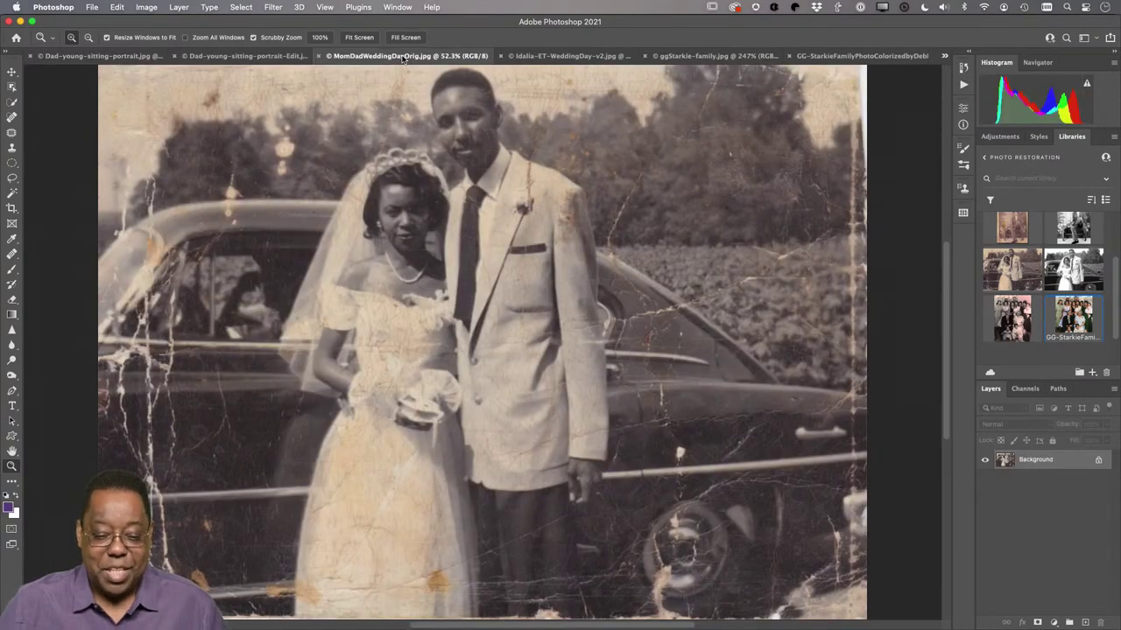
click(539, 58)
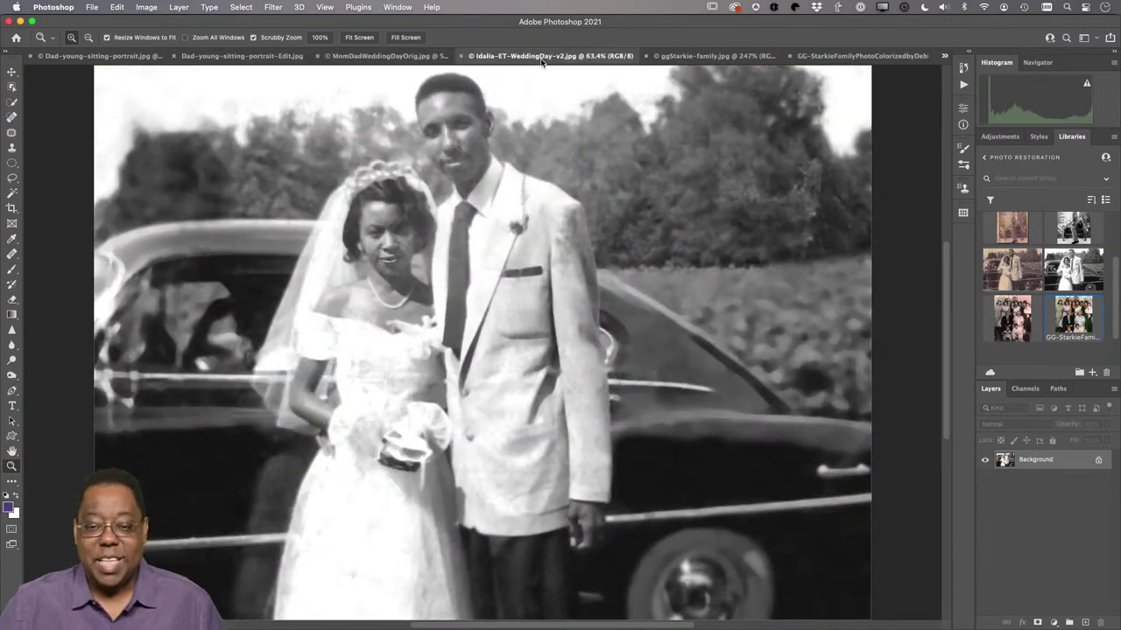
key(super+w)
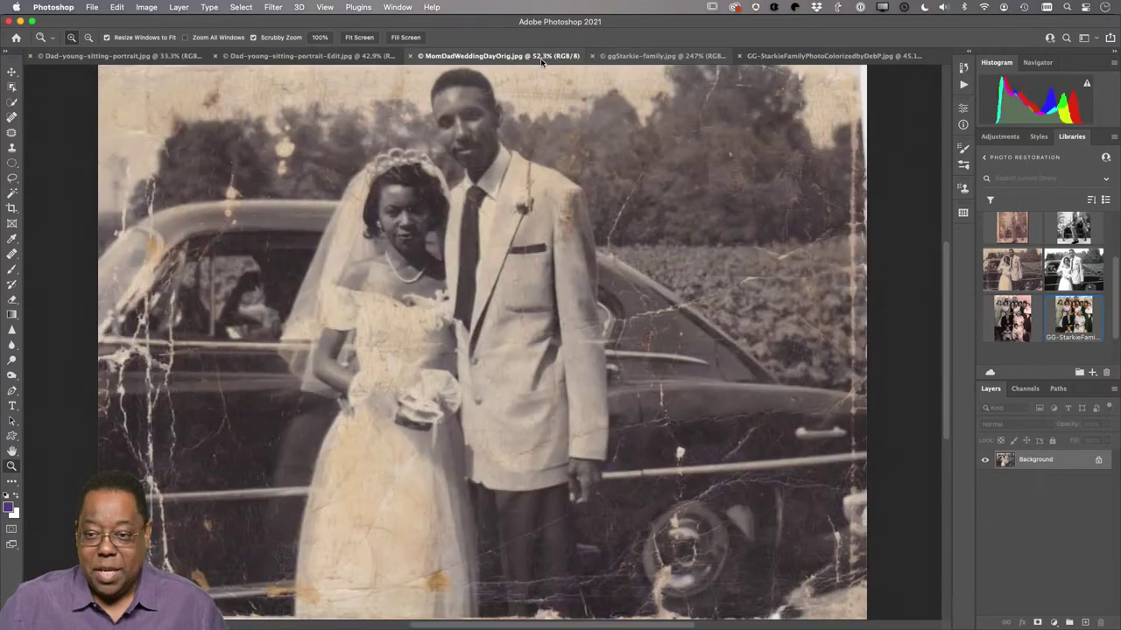
key(super+w)
key(super+w)
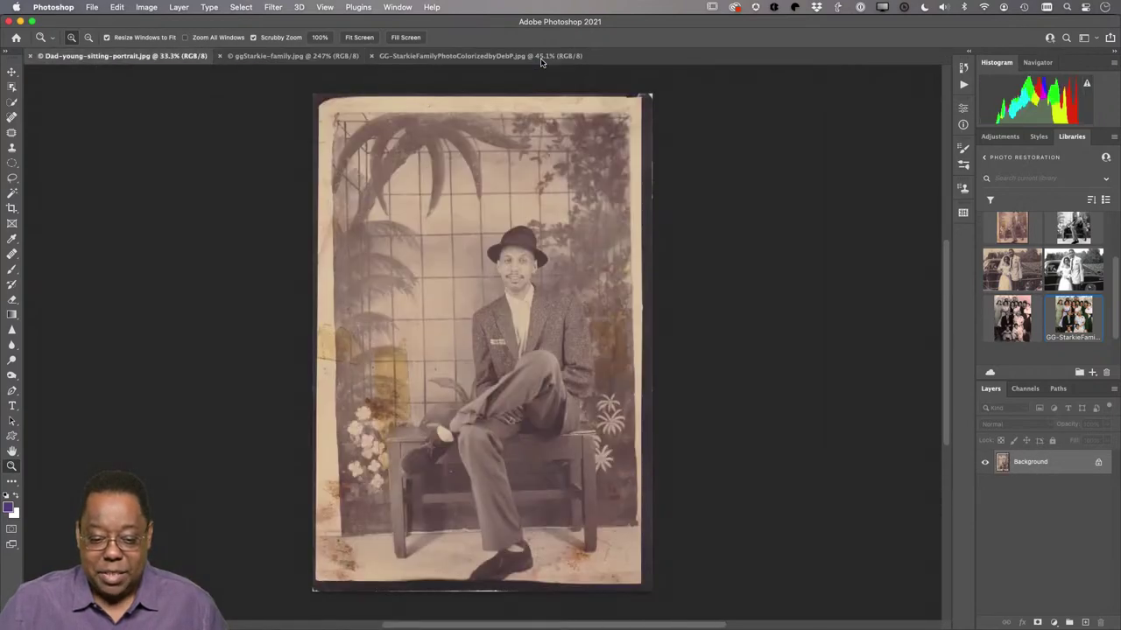
key(super+w)
key(super+w)
key(super+w)
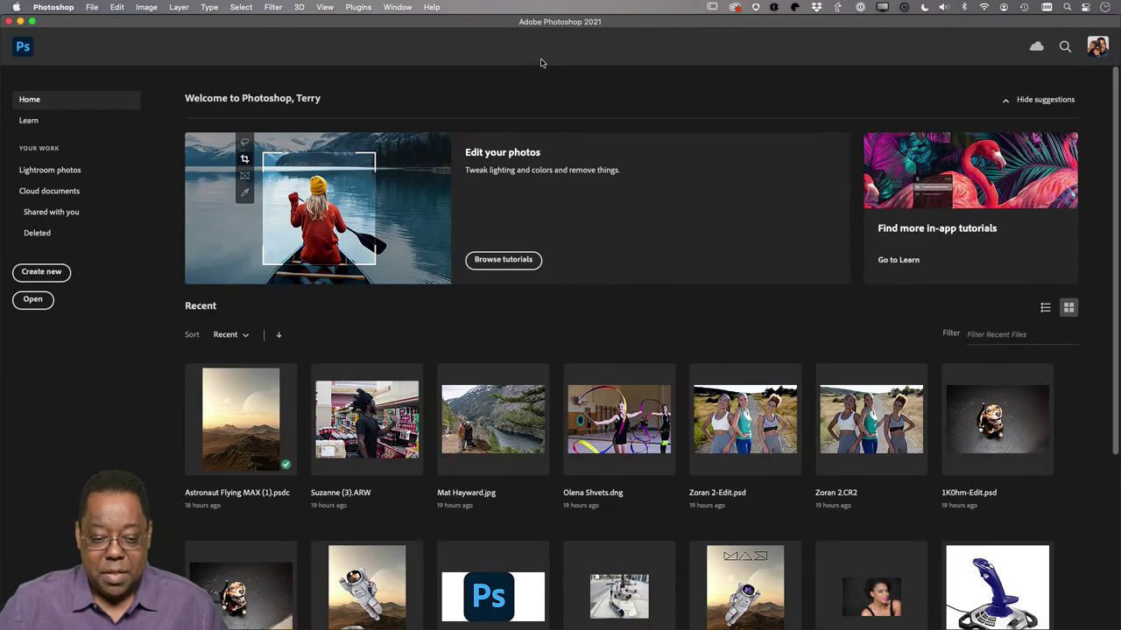
Leave the Home screen, collapse Before and After, and expand the Restore library group
click(23, 47)
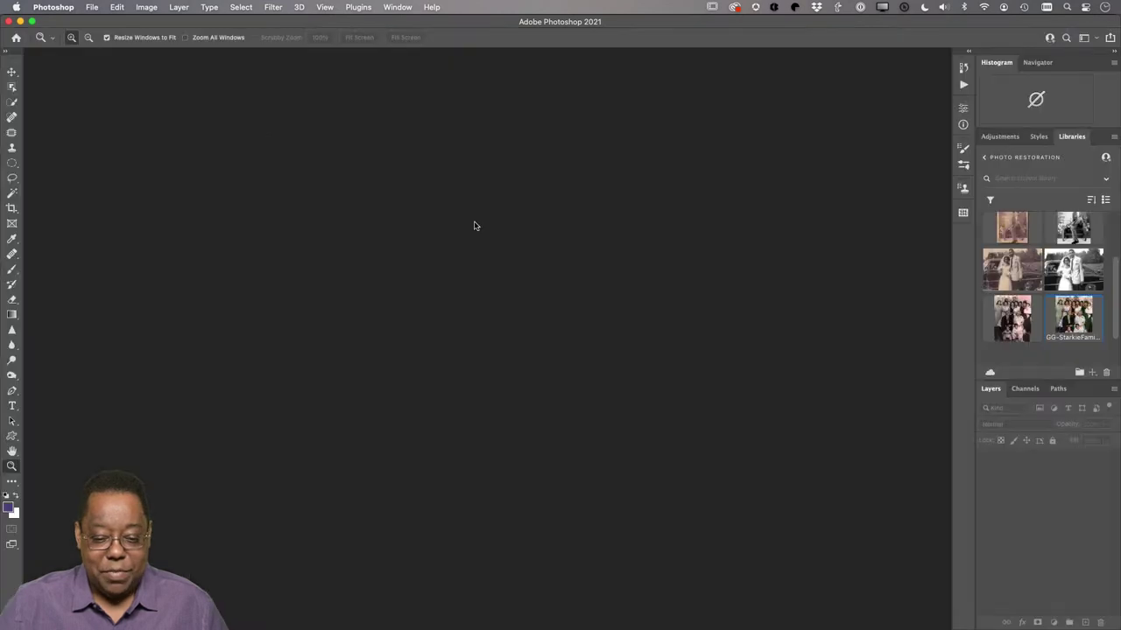
scroll(1042, 289, up, 3)
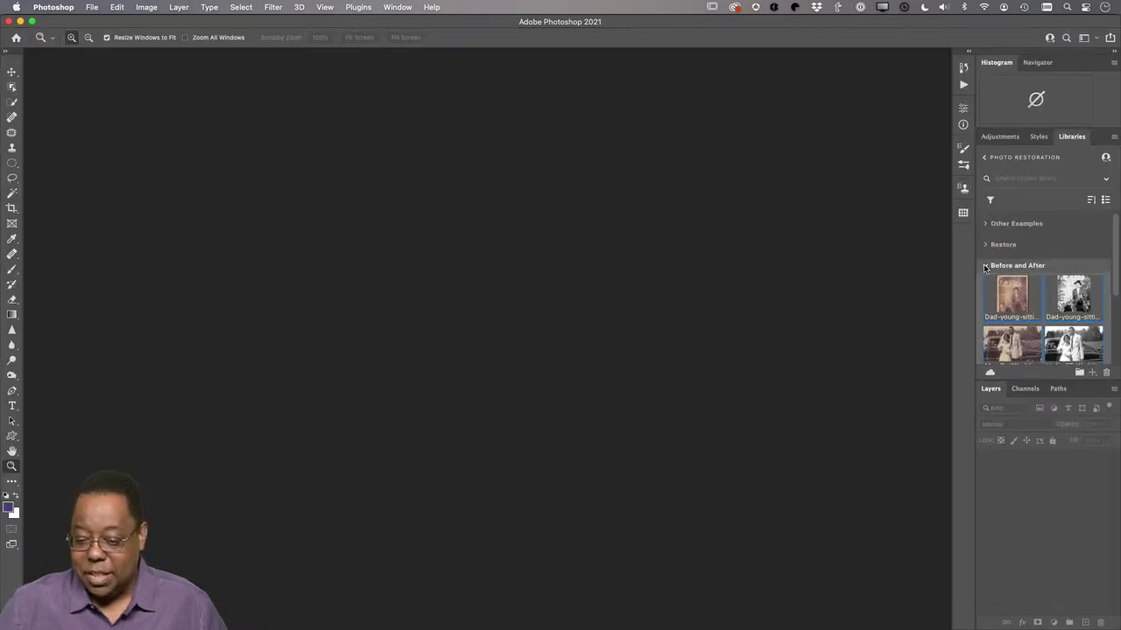
click(984, 266)
click(984, 245)
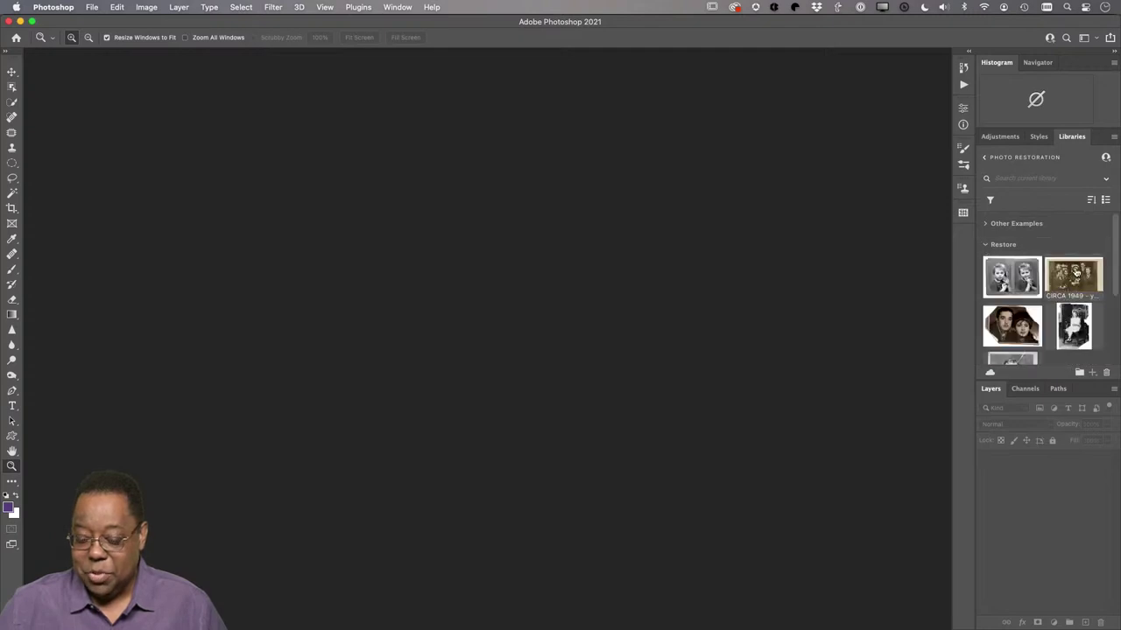
scroll(1078, 274, down, 3)
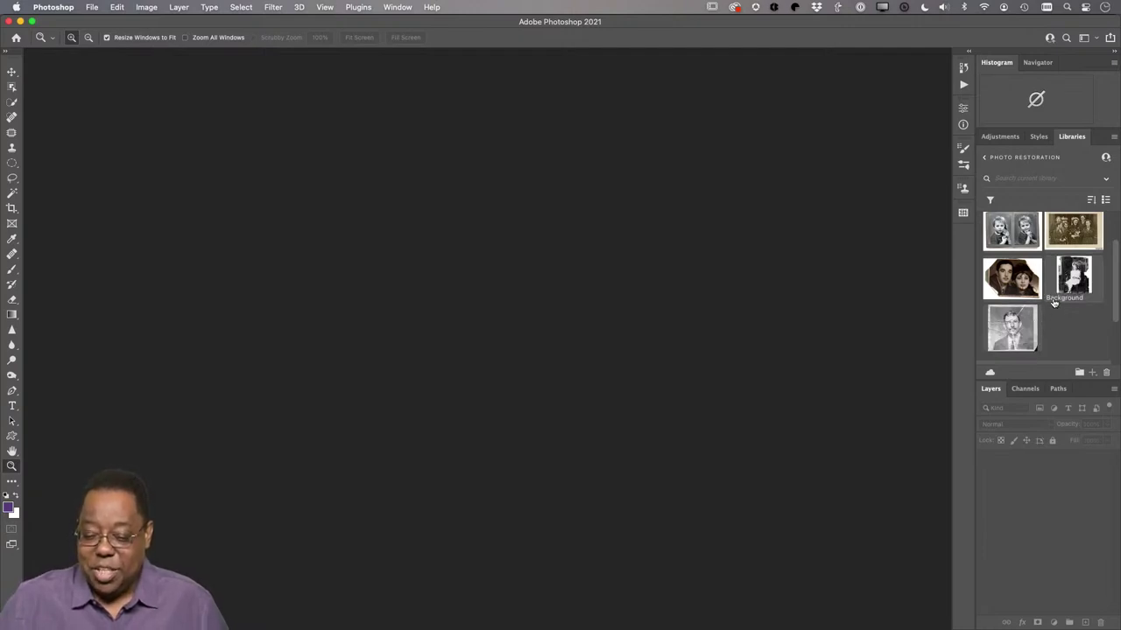
mouse_move(1049, 304)
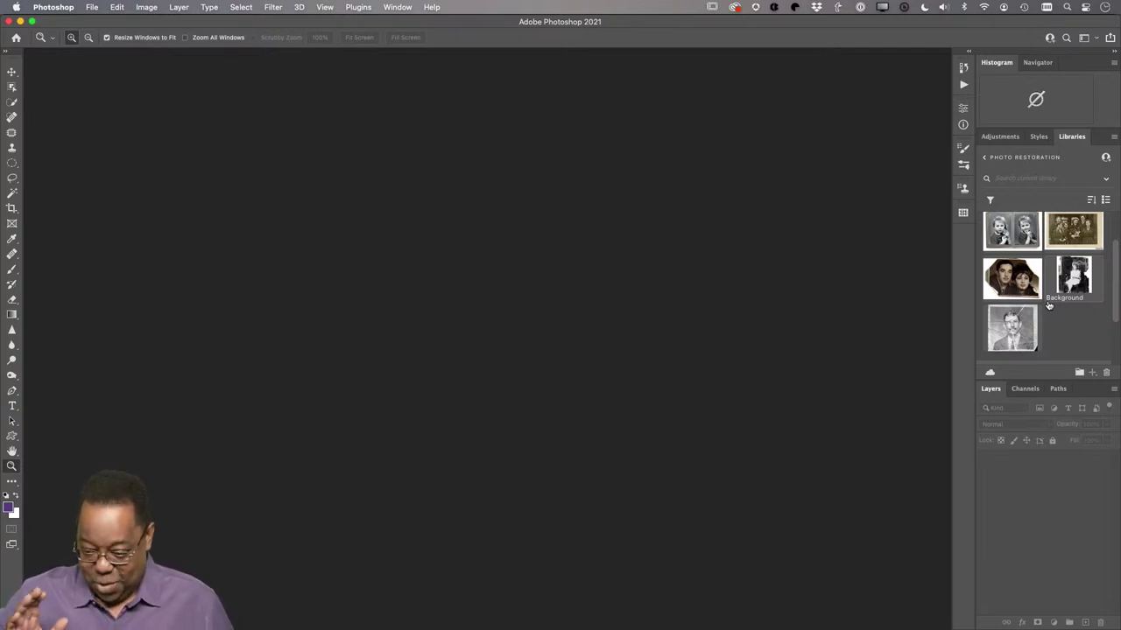
Open AdobeStock_24844411 from Libraries, zoom in, and duplicate the Background layer into Background copy
double_click(1021, 230)
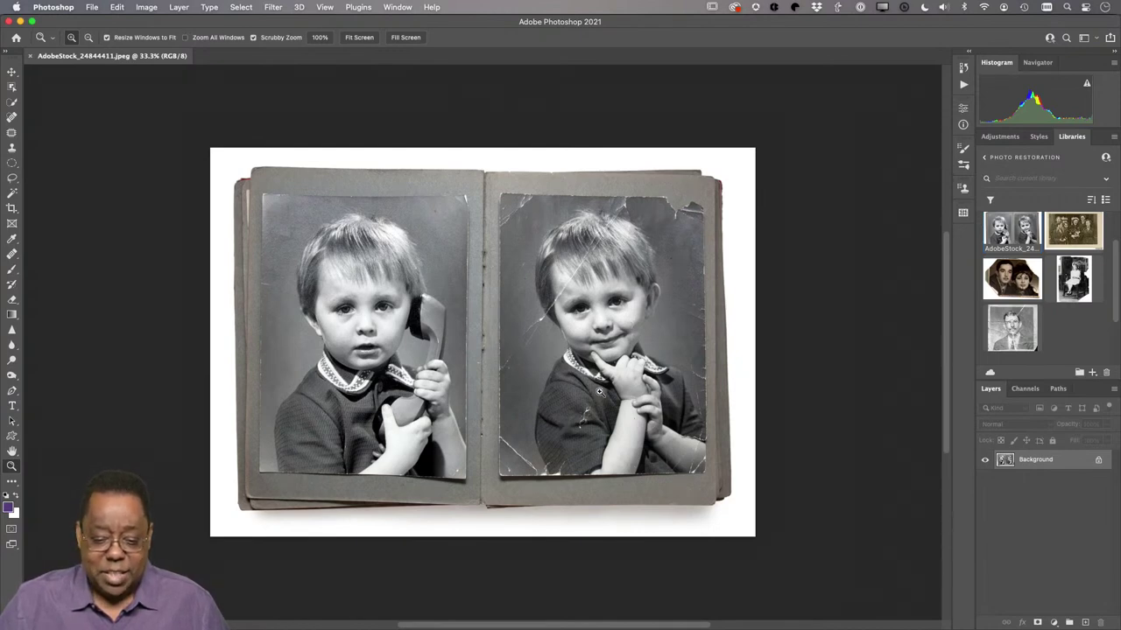
click(538, 336)
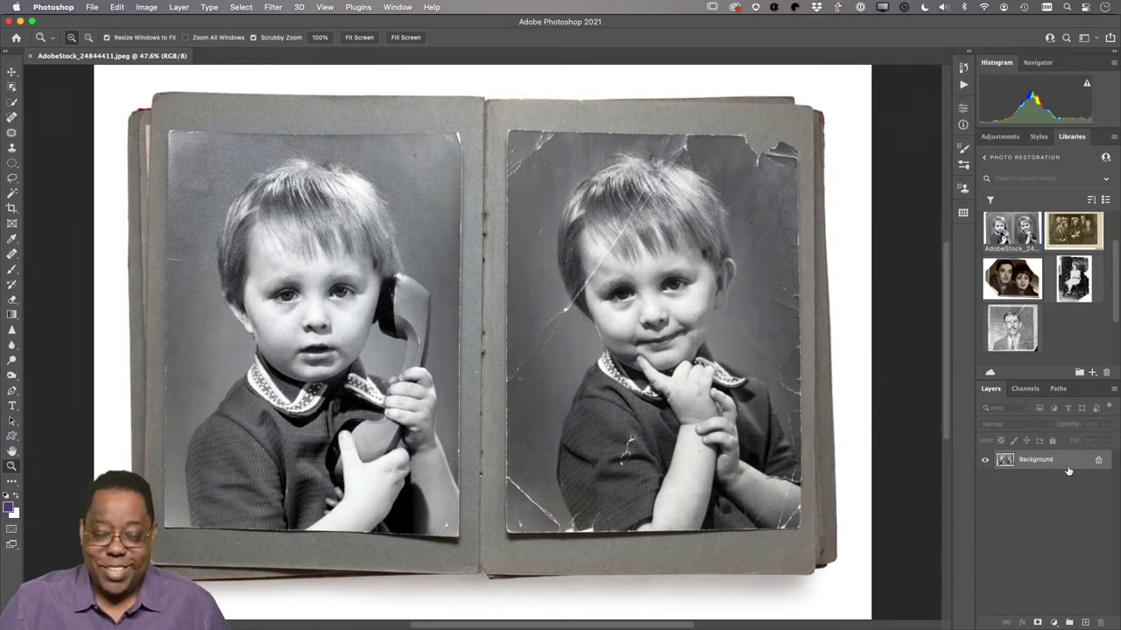
drag(1068, 466, 1085, 622)
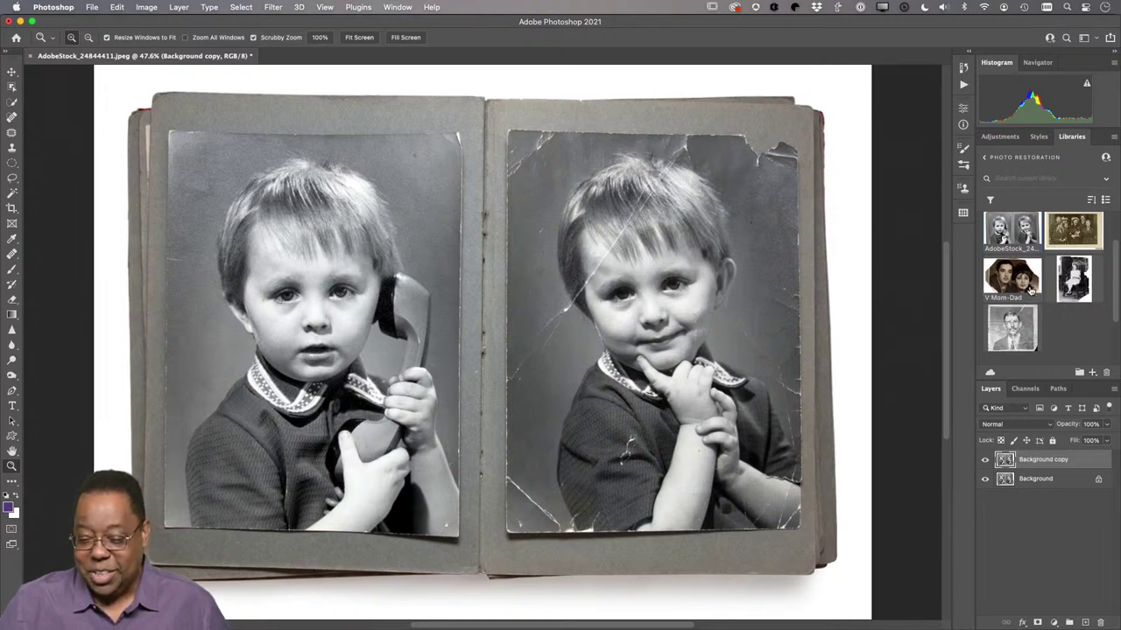
scroll(1031, 292, down, 2)
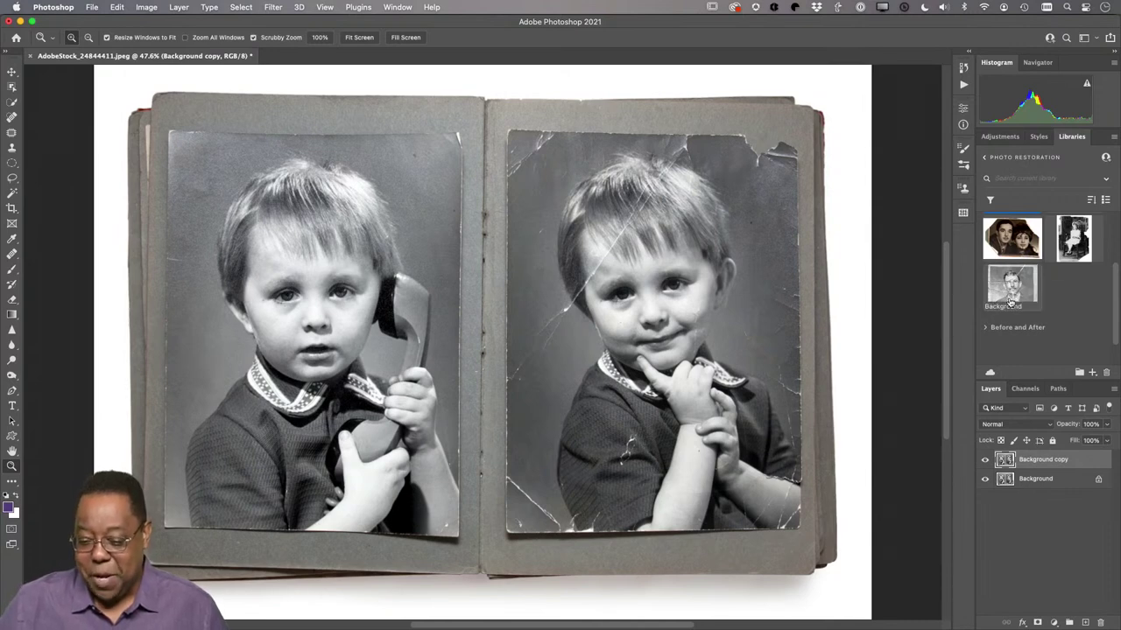
Open childmanandhugedog-circa1935.jpeg from Libraries' Other Examples group and fit it in the window
scroll(1012, 302, up, 3)
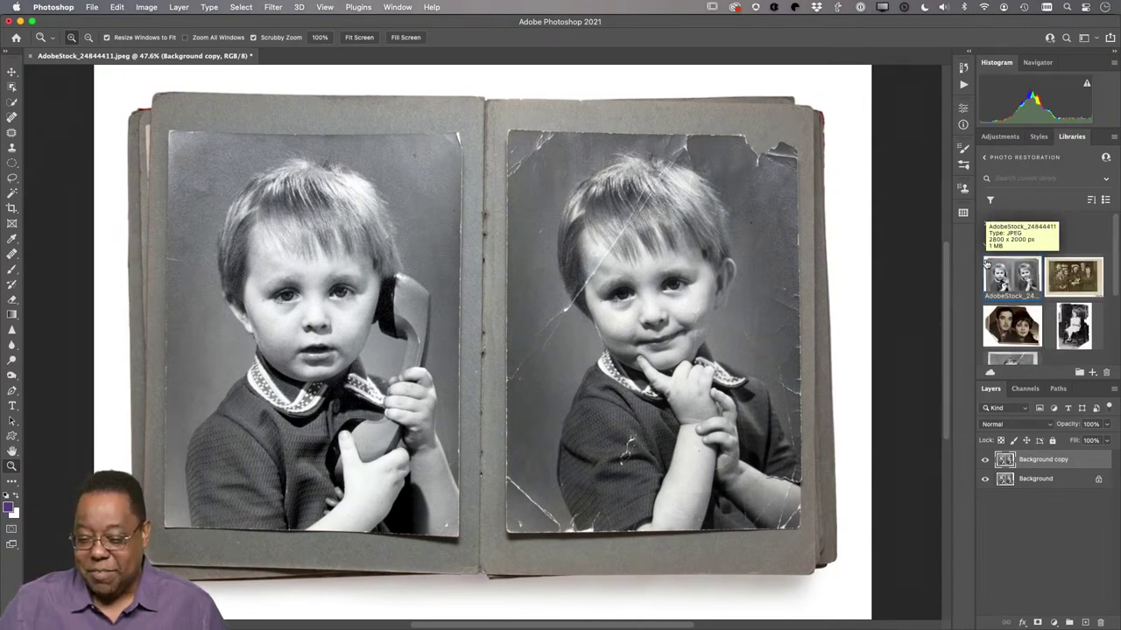
click(985, 225)
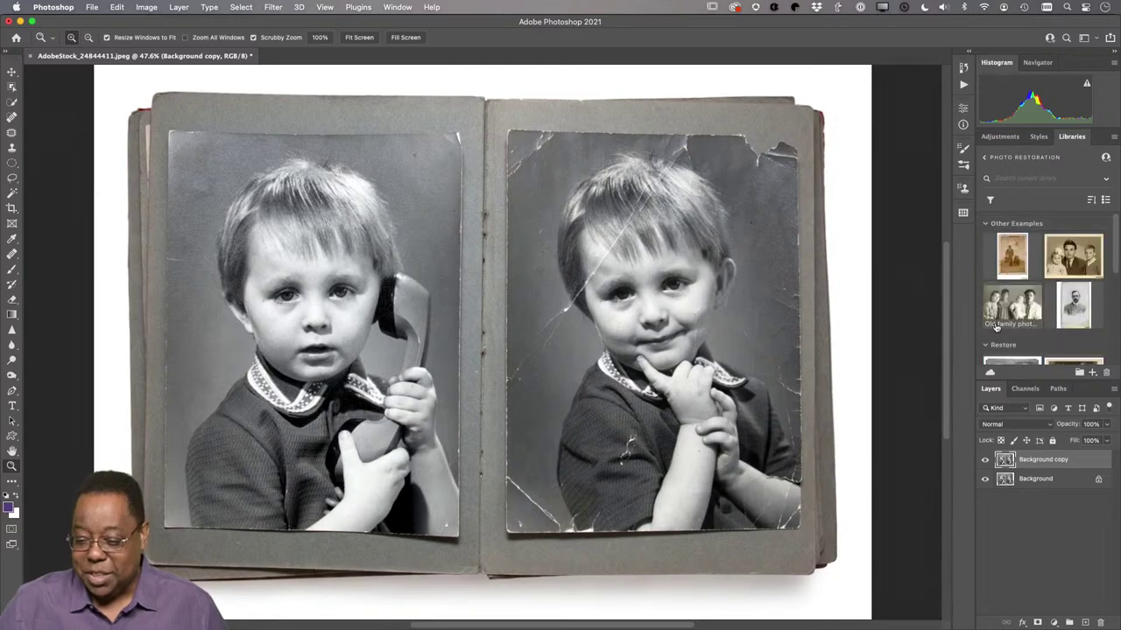
double_click(1010, 260)
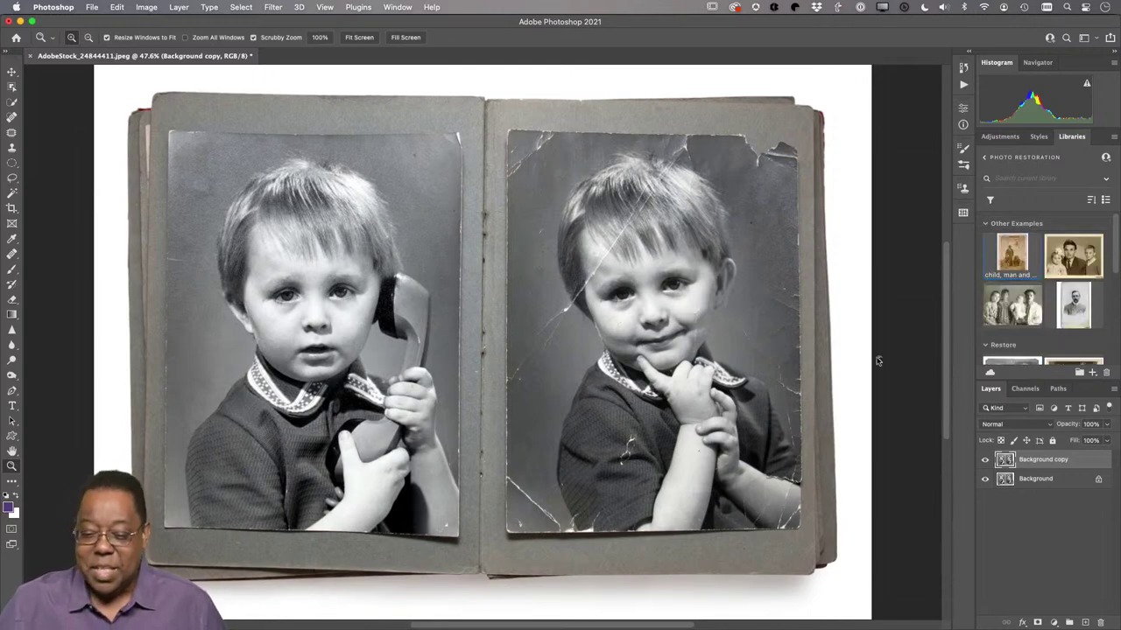
key(super+0)
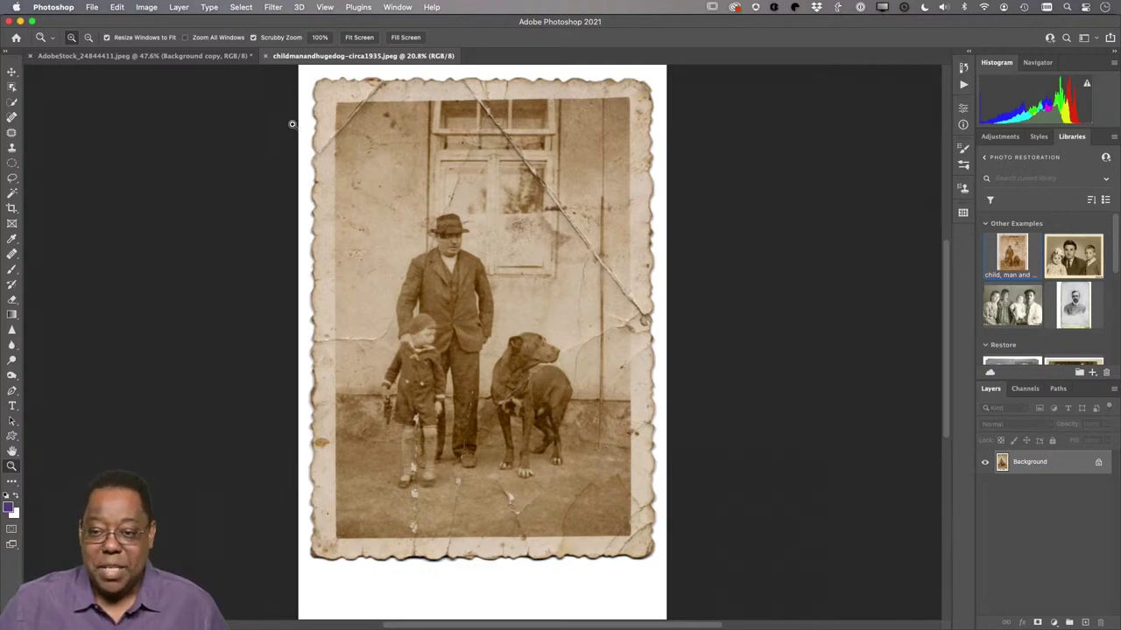
Return to the album document, view the whole child portrait, and choose the Spot Healing Brush
click(149, 61)
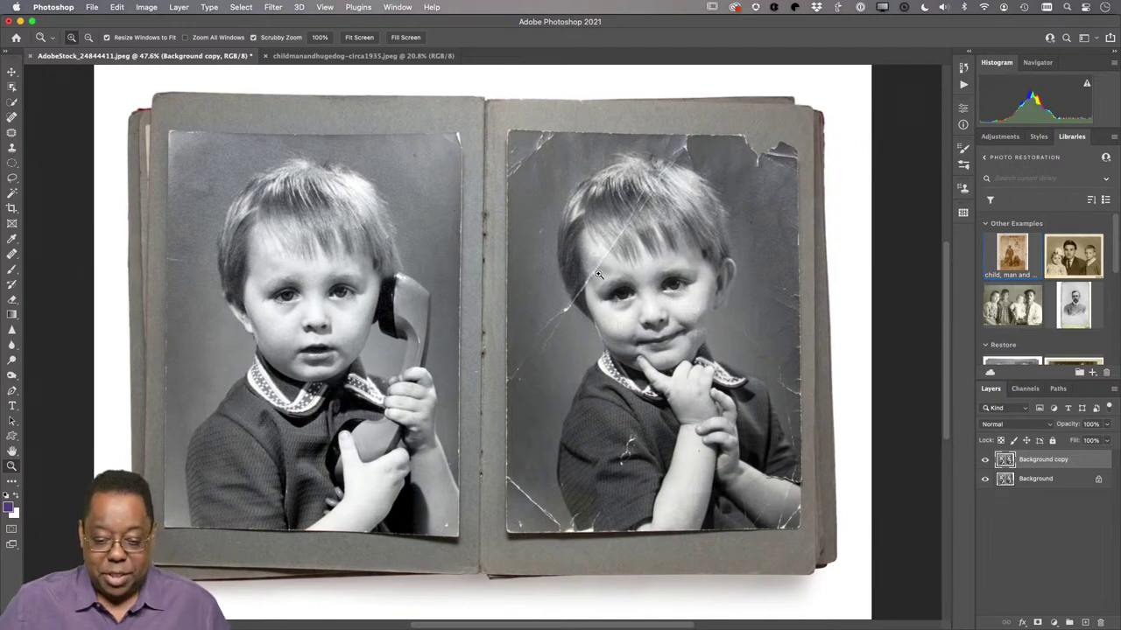
drag(599, 274, 381, 330)
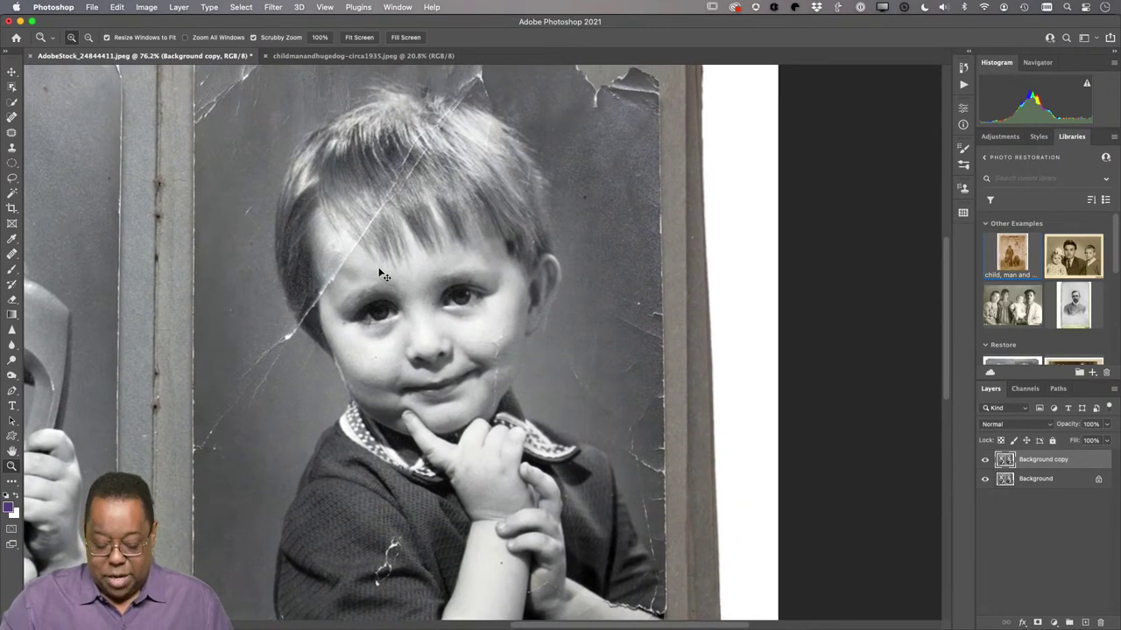
key(super+minus)
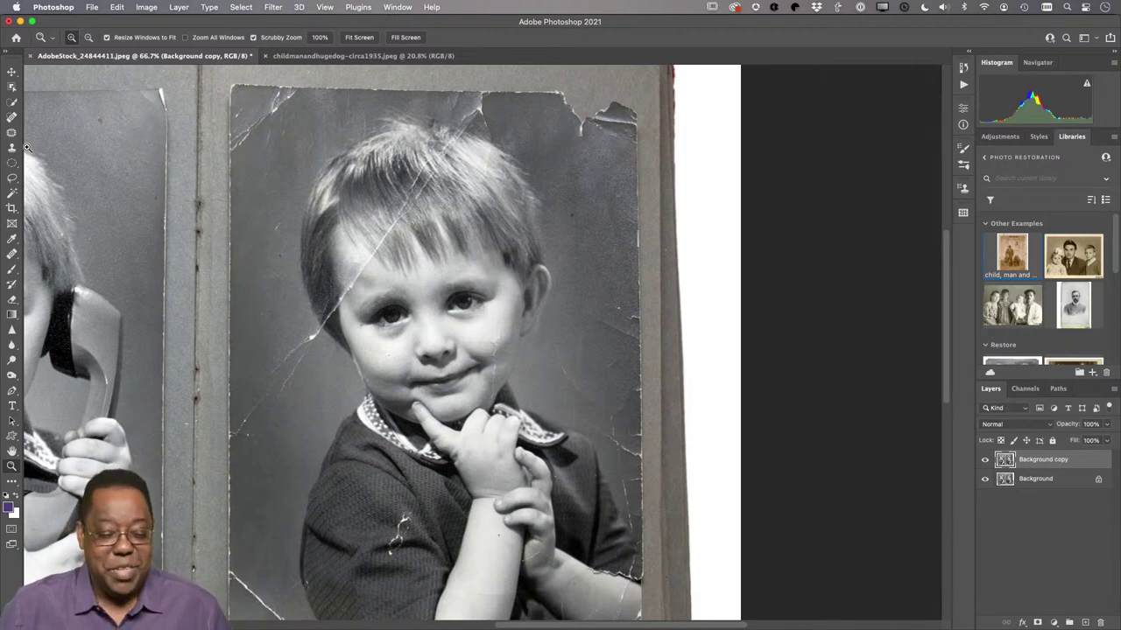
click(11, 119)
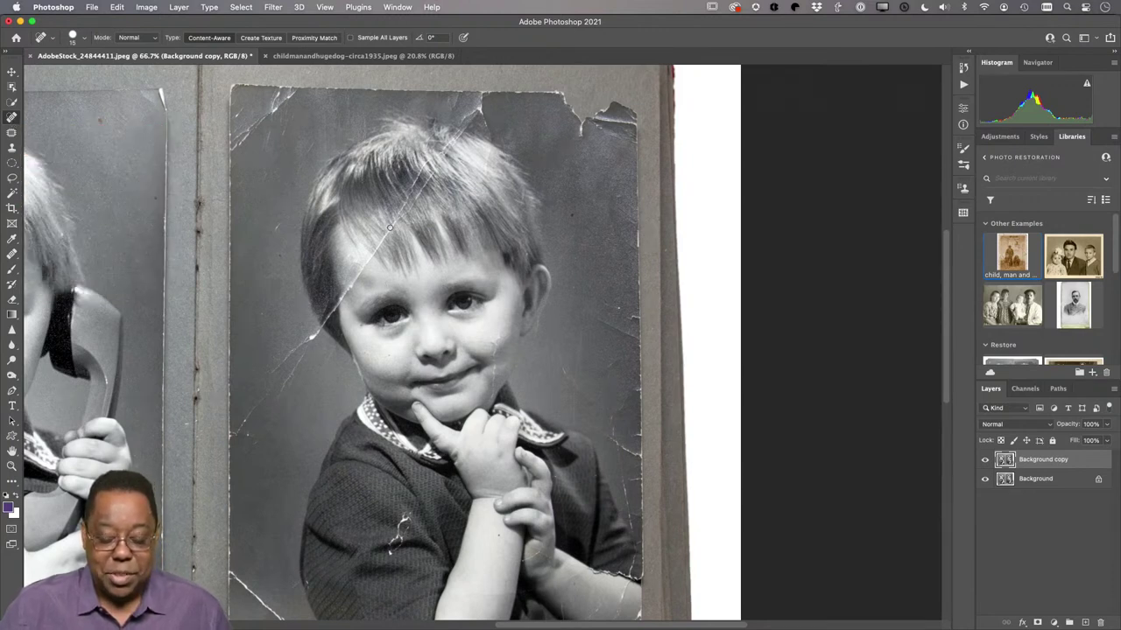
Spot-heal the crack across the boy's forehead and cheek at size 25, undoing the last hair stroke
key(bracketright)
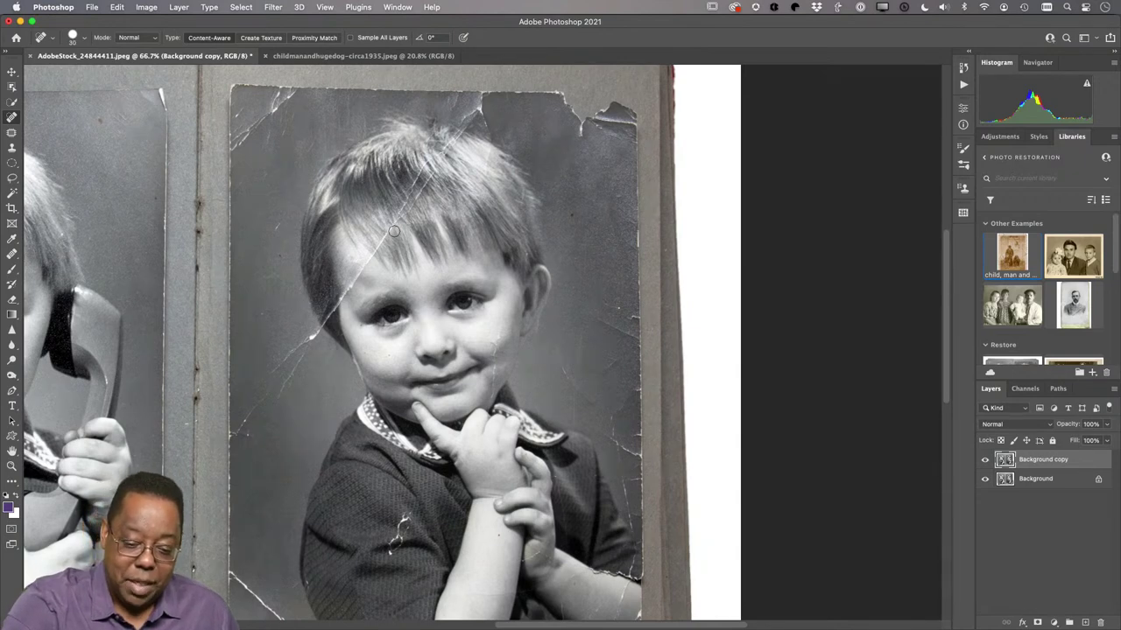
drag(396, 218, 326, 322)
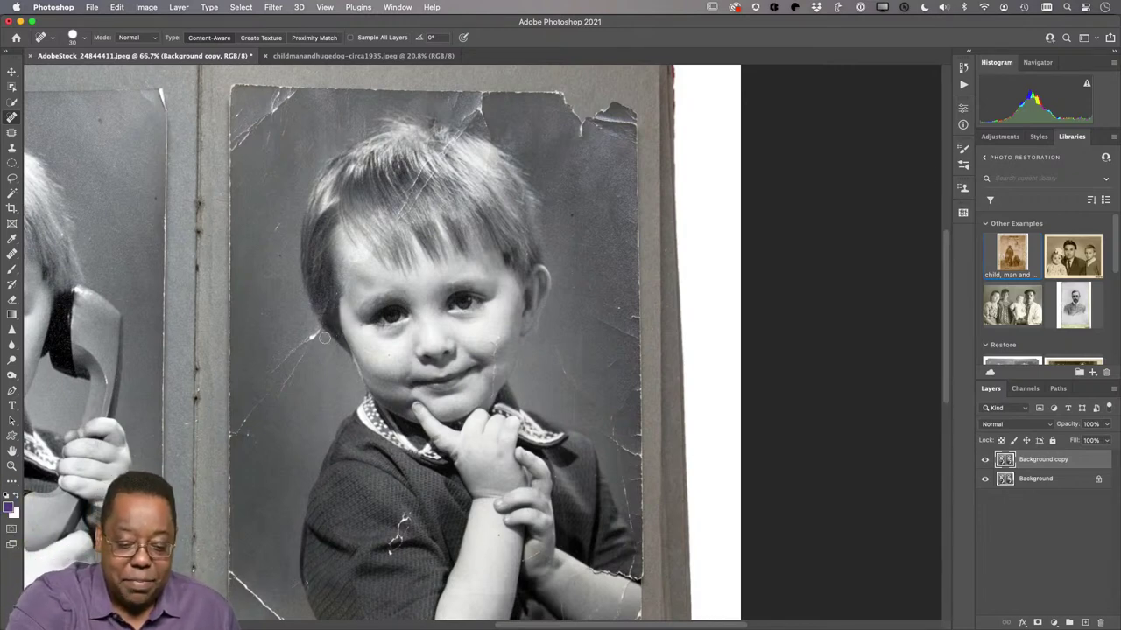
mouse_move(317, 333)
mouse_down()
mouse_move(283, 363)
mouse_move(284, 387)
mouse_move(291, 381)
mouse_move(303, 359)
mouse_move(234, 442)
mouse_up()
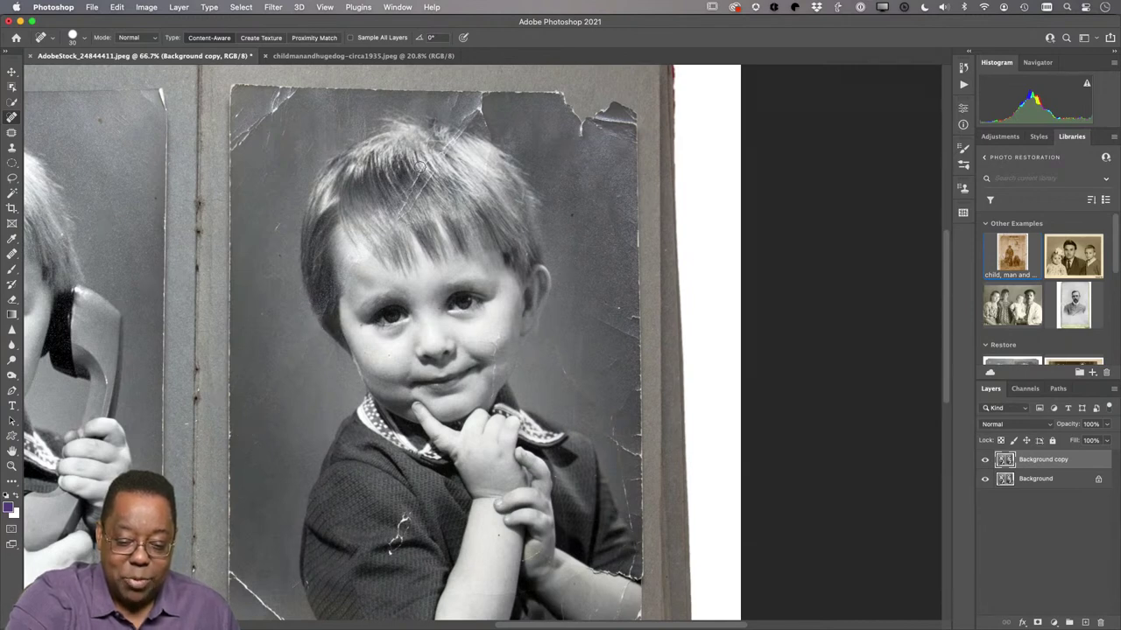
drag(420, 168, 413, 215)
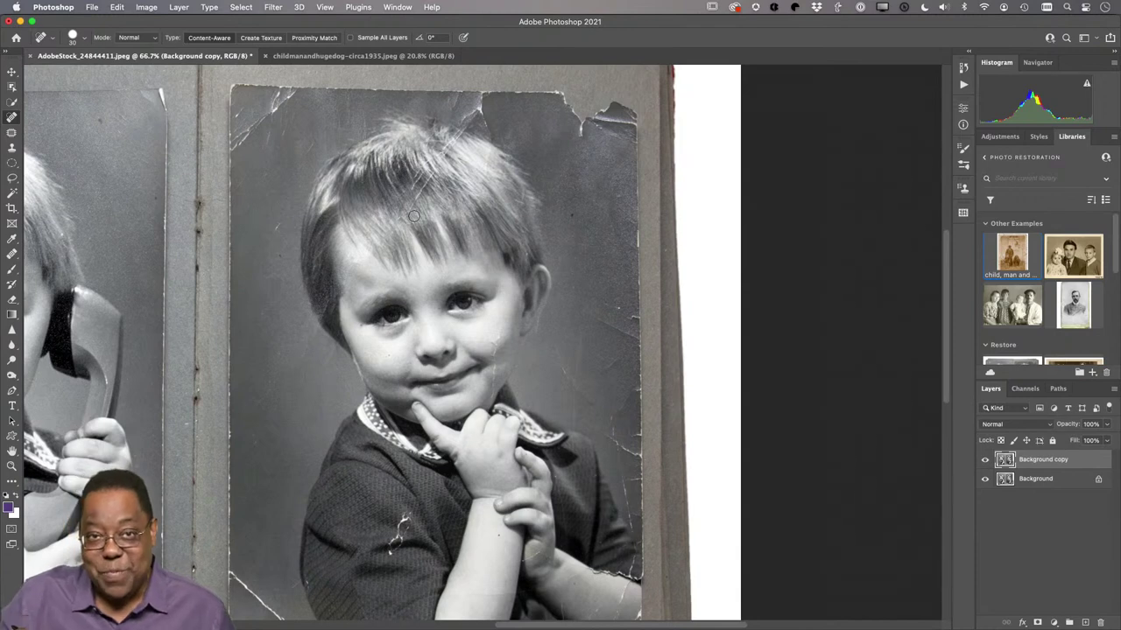
drag(434, 176, 412, 205)
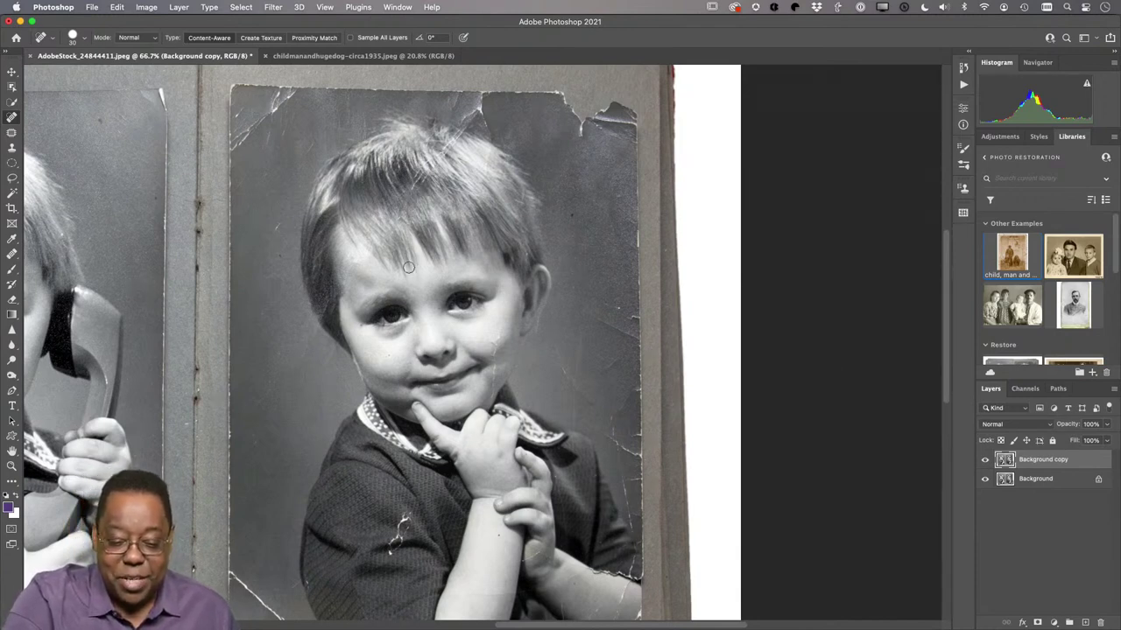
key(super+z)
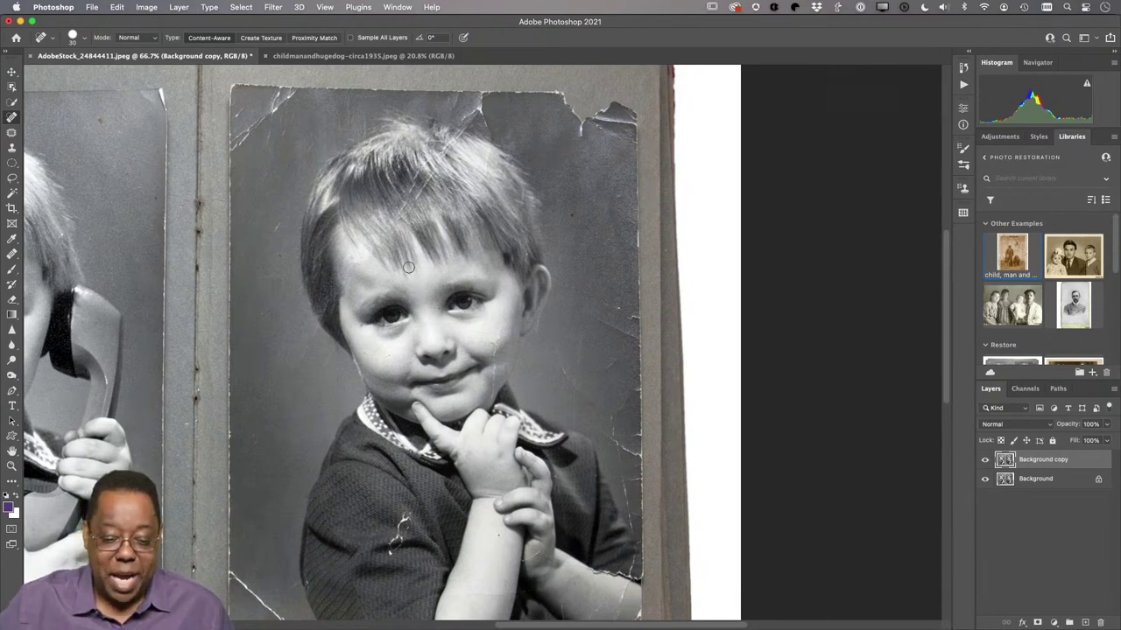
With the Healing Brush sampling clean hair, heal the thin diagonal hair crack at 100% zoom
alt+click(13, 254)
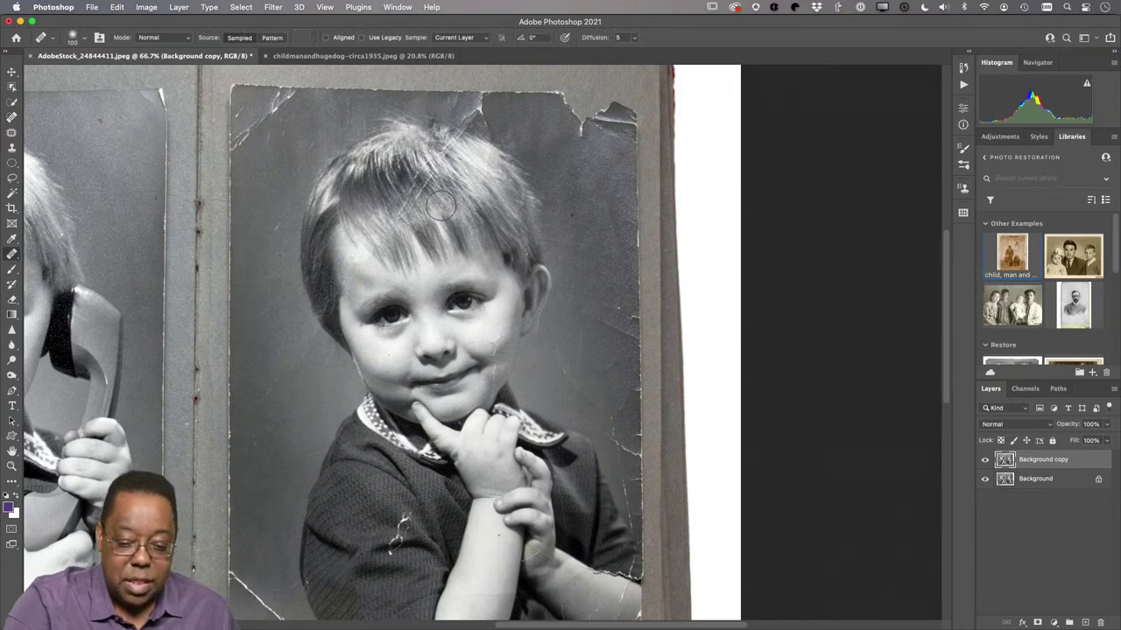
key(bracketleft)
key(bracketleft)
key(bracketleft)
key(bracketleft)
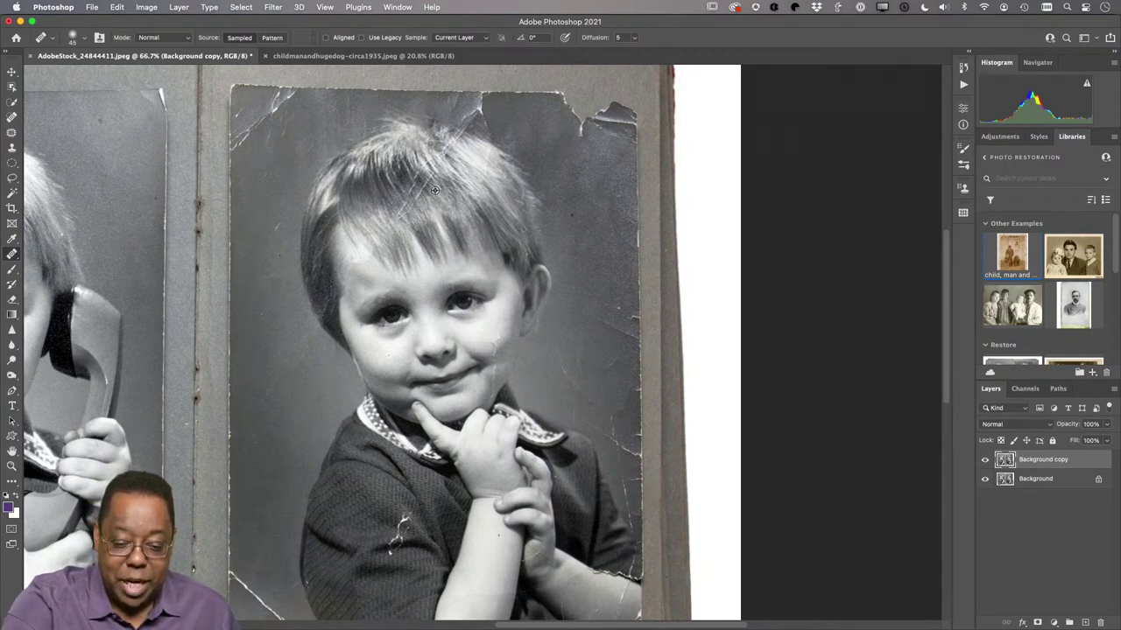
alt+click(420, 210)
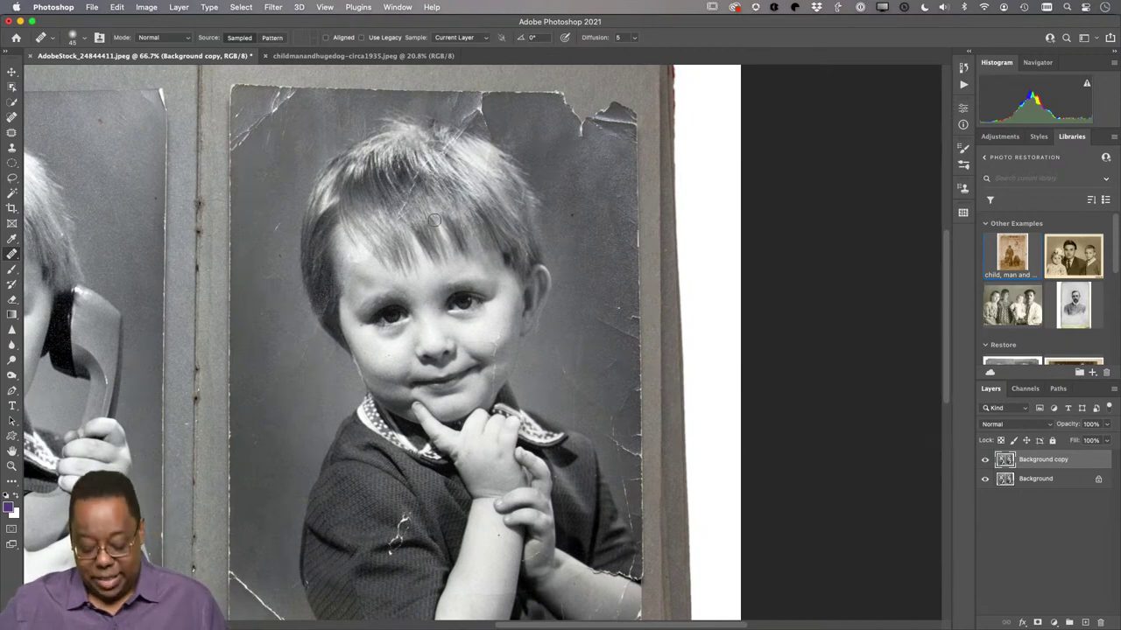
key(super+minus)
key(super+plus)
key(super+plus)
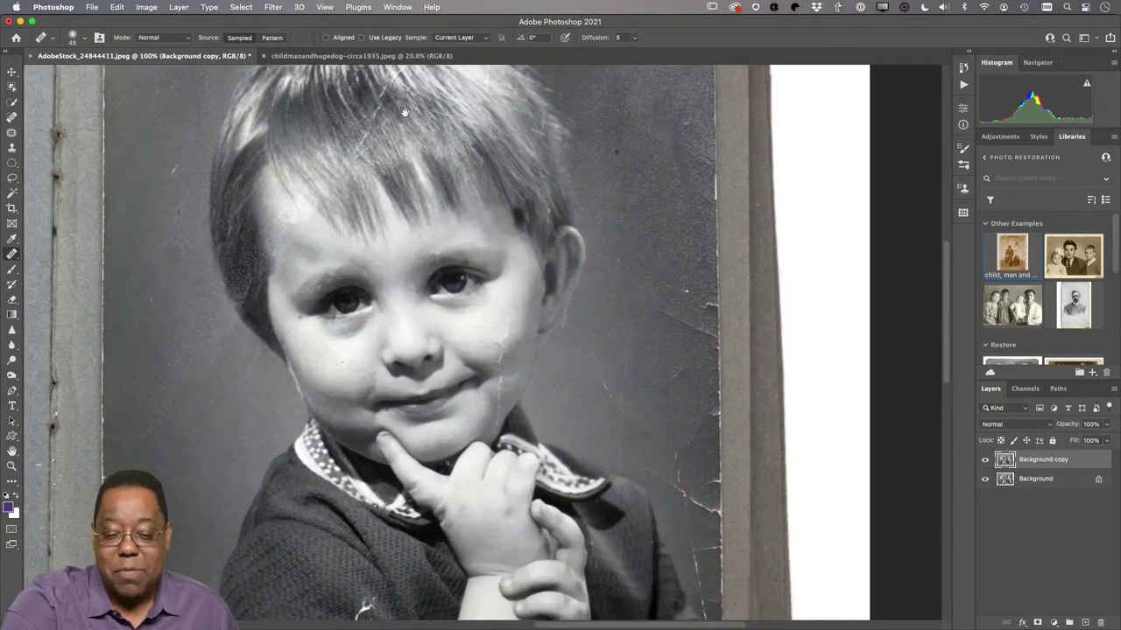
drag(412, 127, 423, 193)
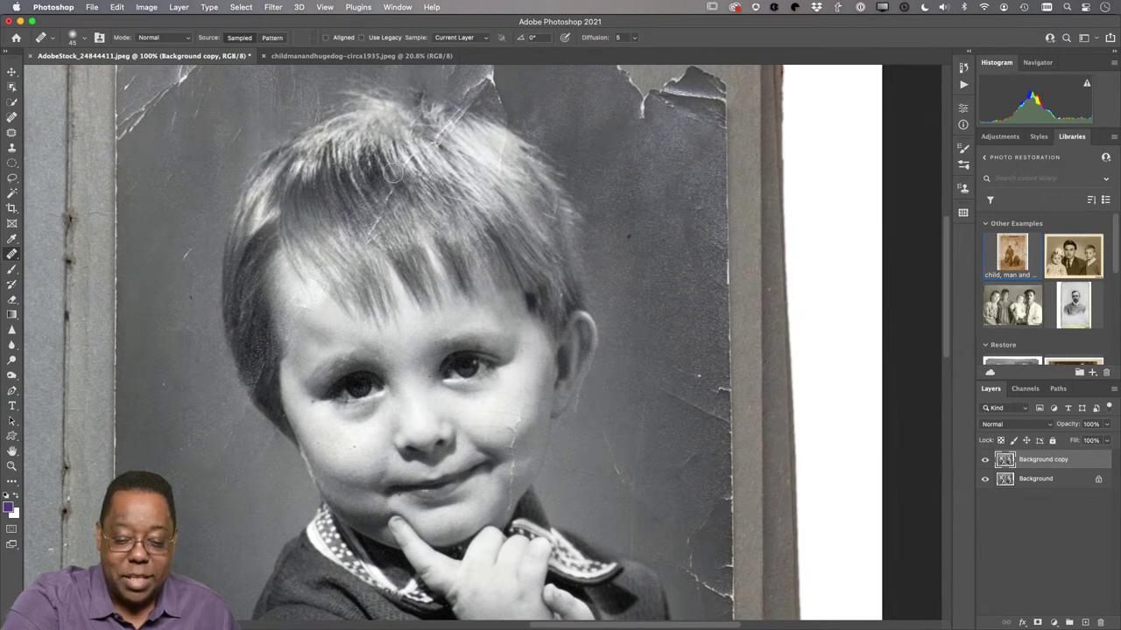
drag(385, 191, 362, 224)
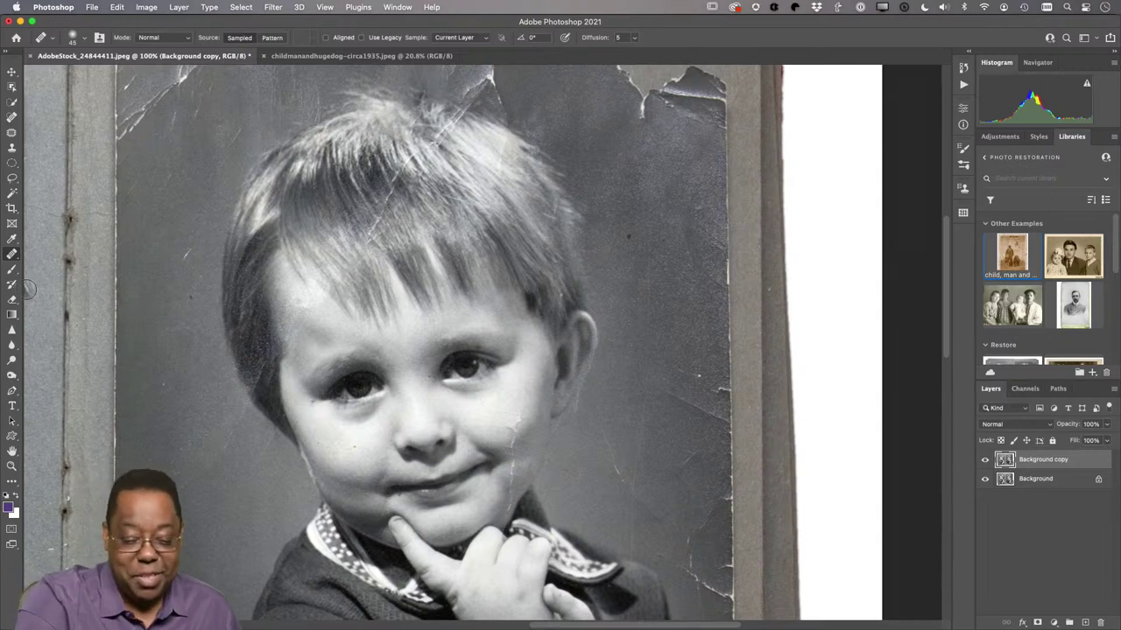
Spot-heal a scratch in the boy's hair and the torn crack near the top edge
click(11, 116)
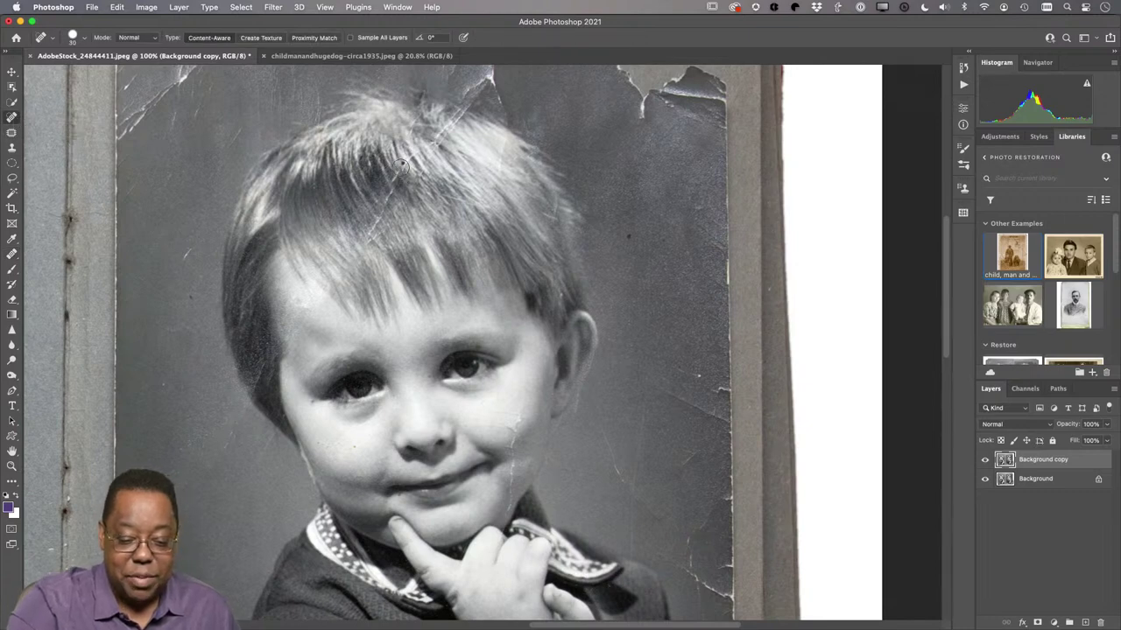
mouse_move(377, 218)
mouse_down()
mouse_move(378, 245)
mouse_move(383, 230)
mouse_up()
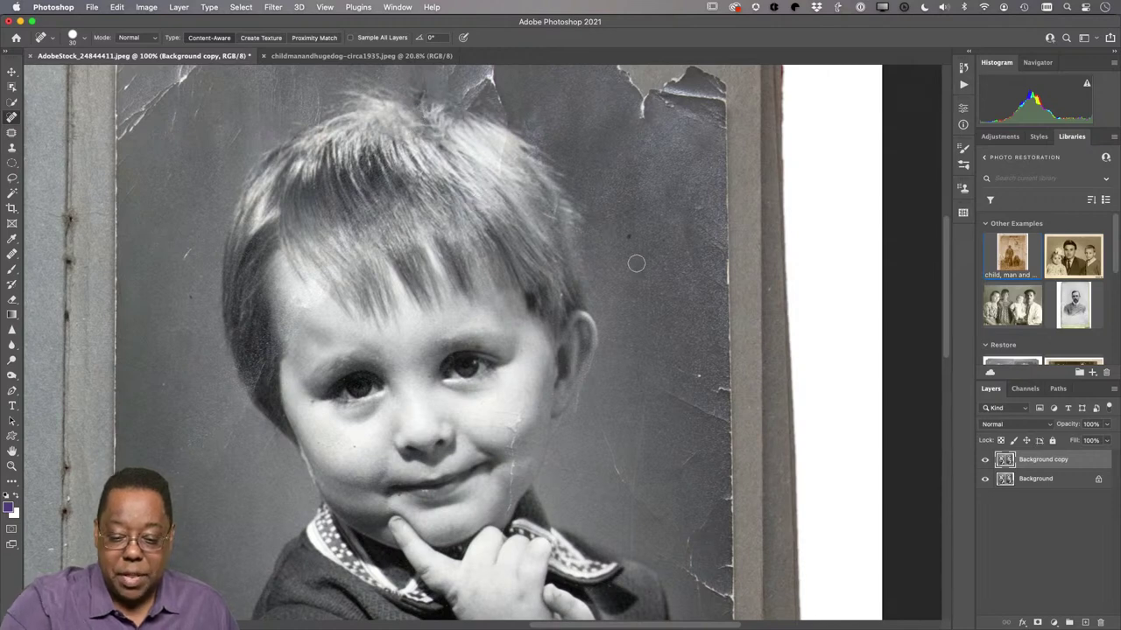
scroll(623, 264, up, 5)
mouse_move(465, 226)
mouse_down()
mouse_move(450, 194)
mouse_move(432, 229)
mouse_up()
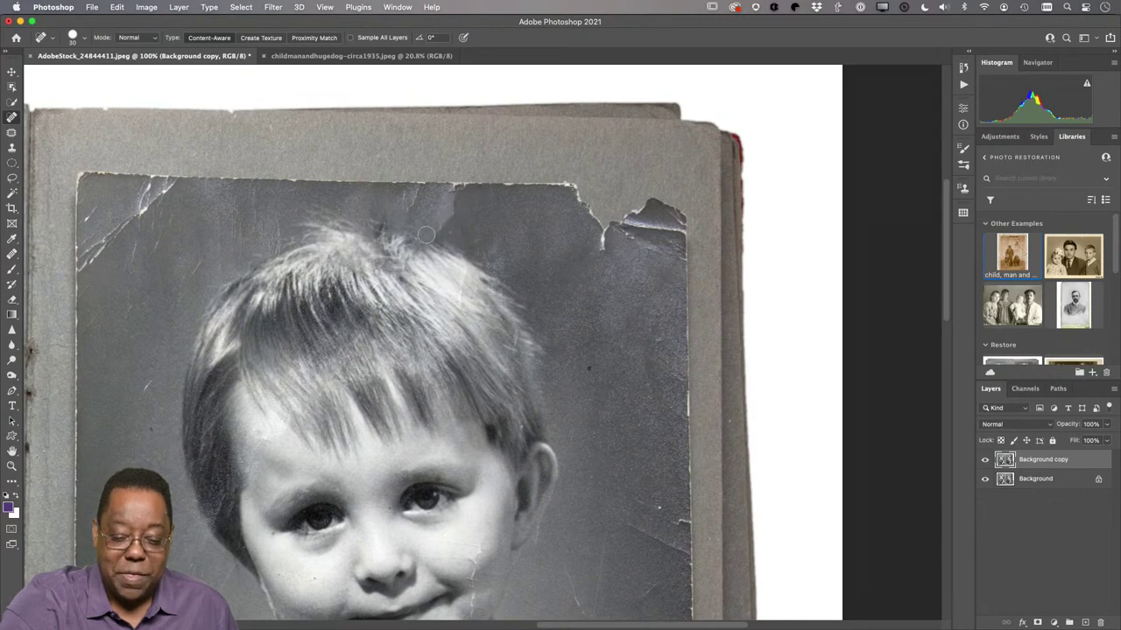
Spot-heal the cracks and dark specks along the photo's top-left edge
click(404, 200)
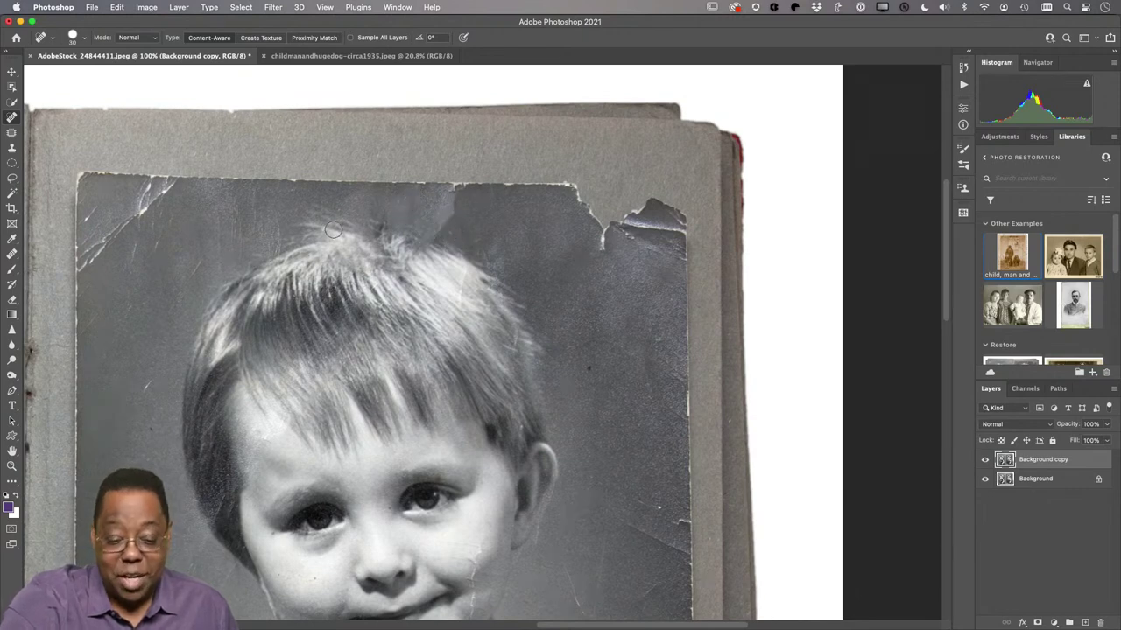
click(153, 202)
click(154, 188)
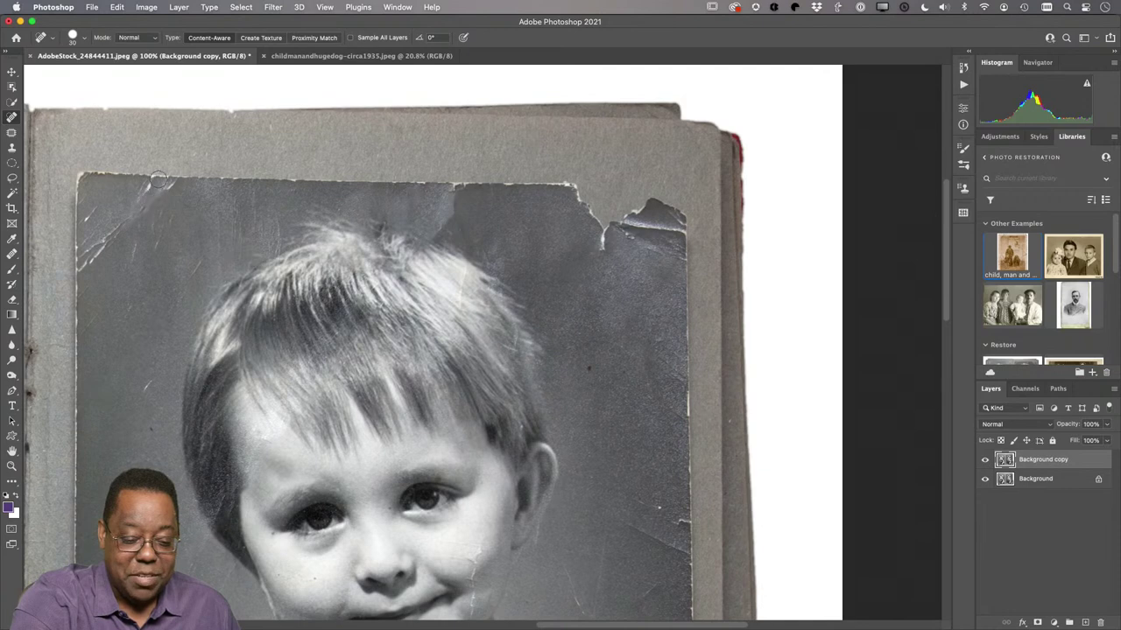
click(141, 239)
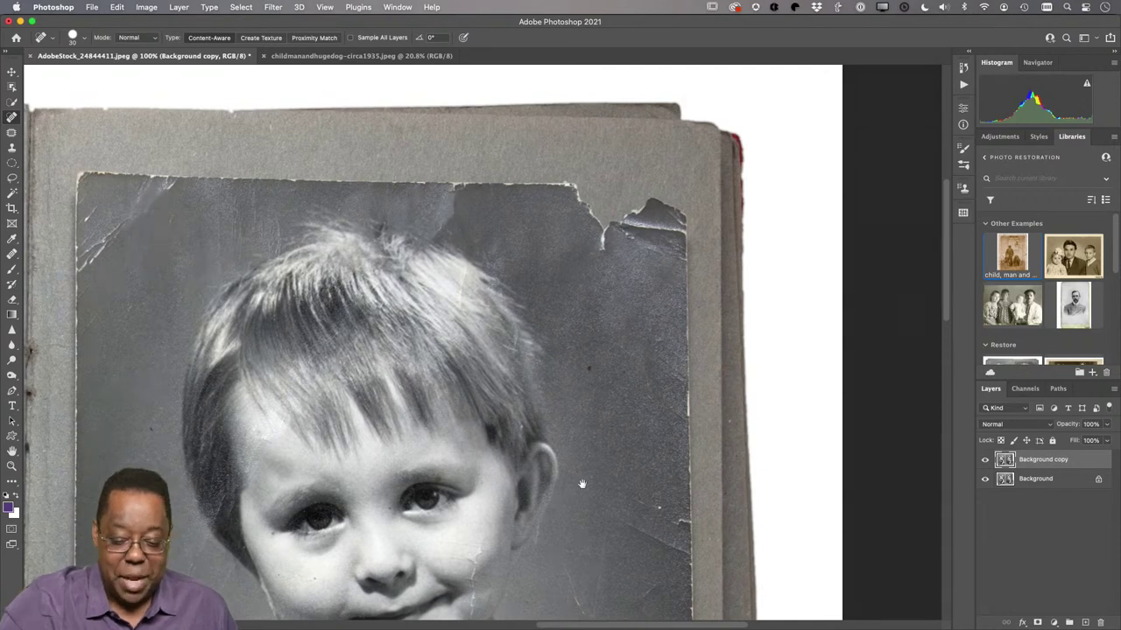
Heal the crack on the boy's cheek, then fit the whole album page in view
drag(586, 482, 553, 303)
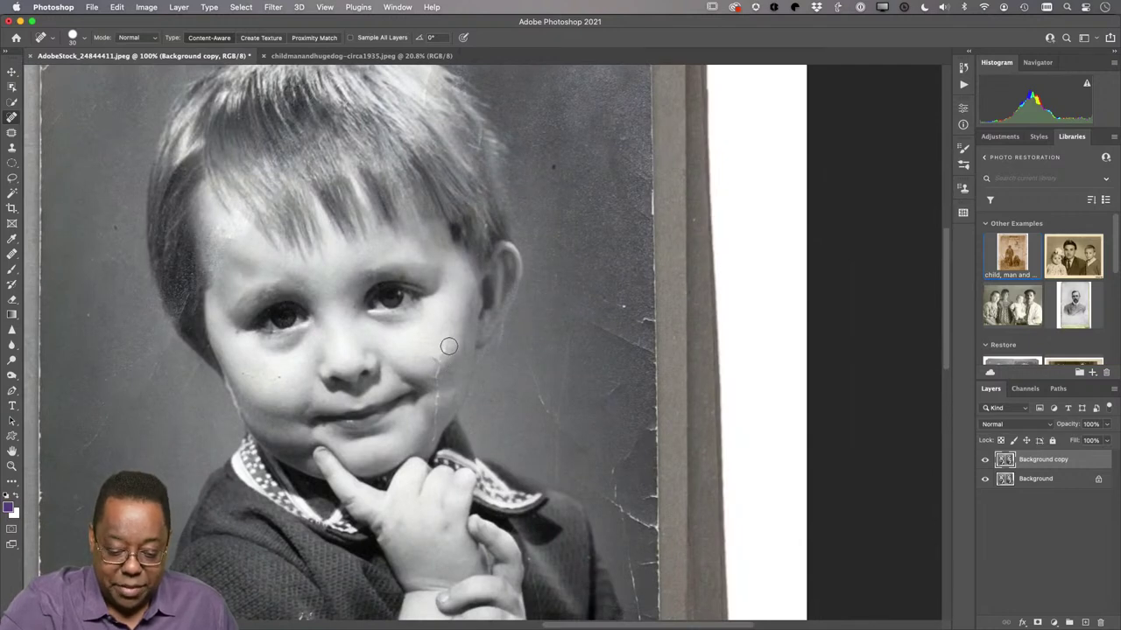
drag(442, 345, 433, 437)
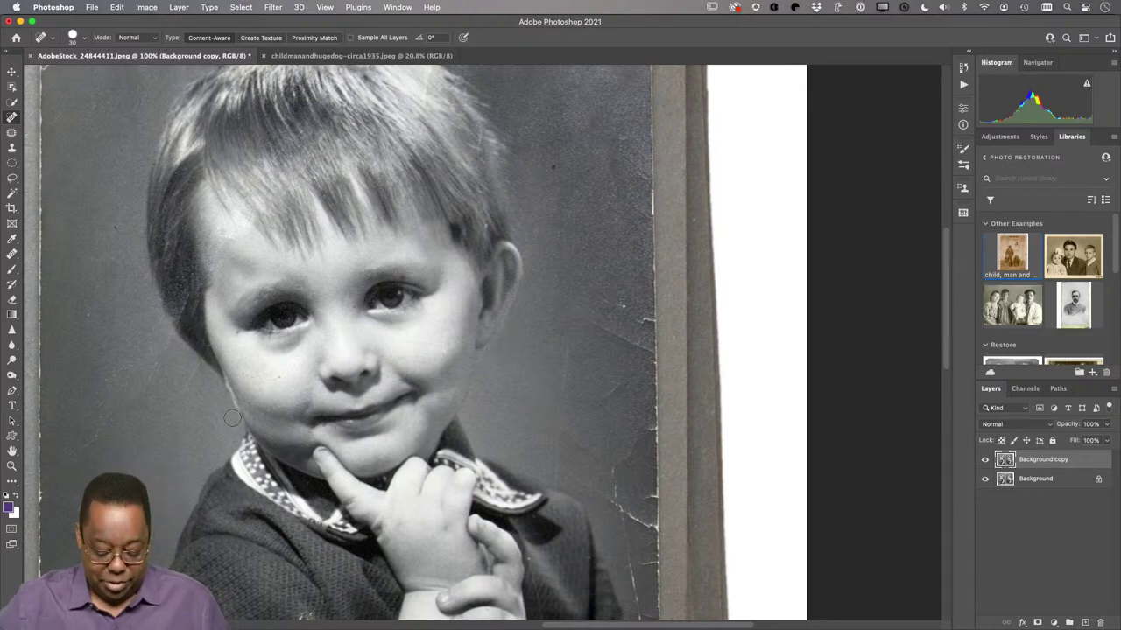
key(super+0)
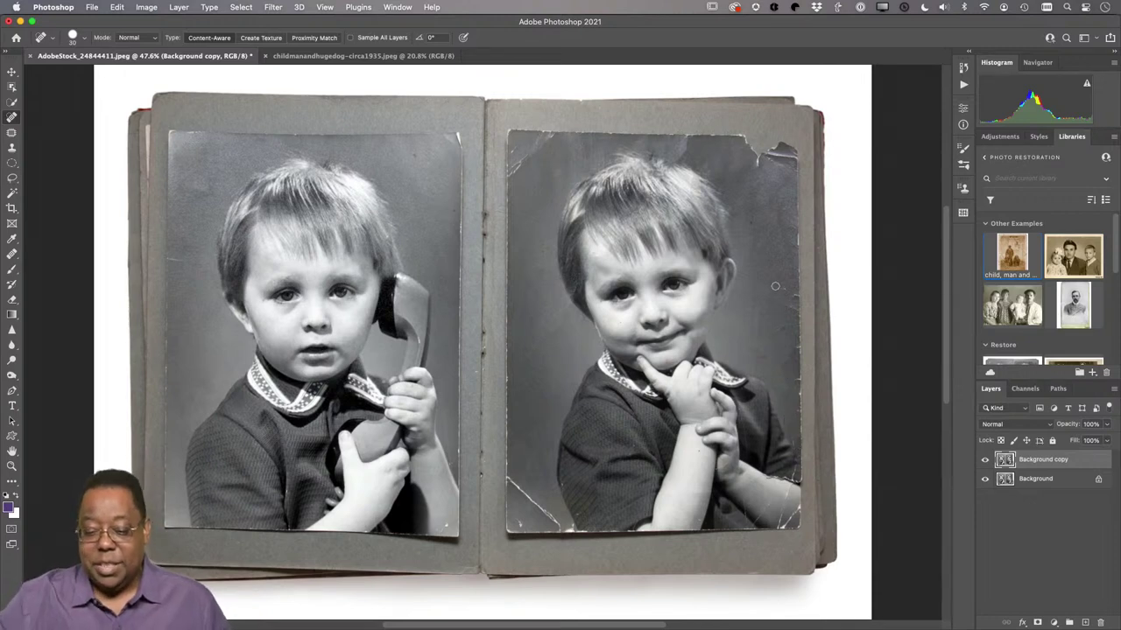
Compare Background copy against the original by toggling its visibility twice, then choose the Patch tool
click(984, 460)
click(984, 460)
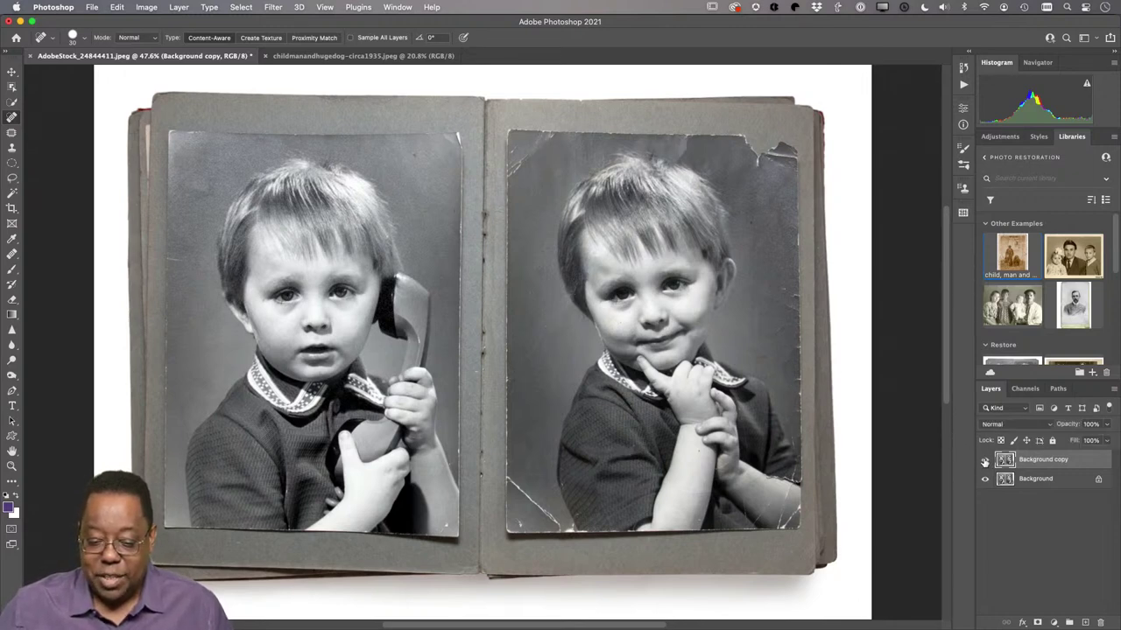
click(985, 461)
click(984, 460)
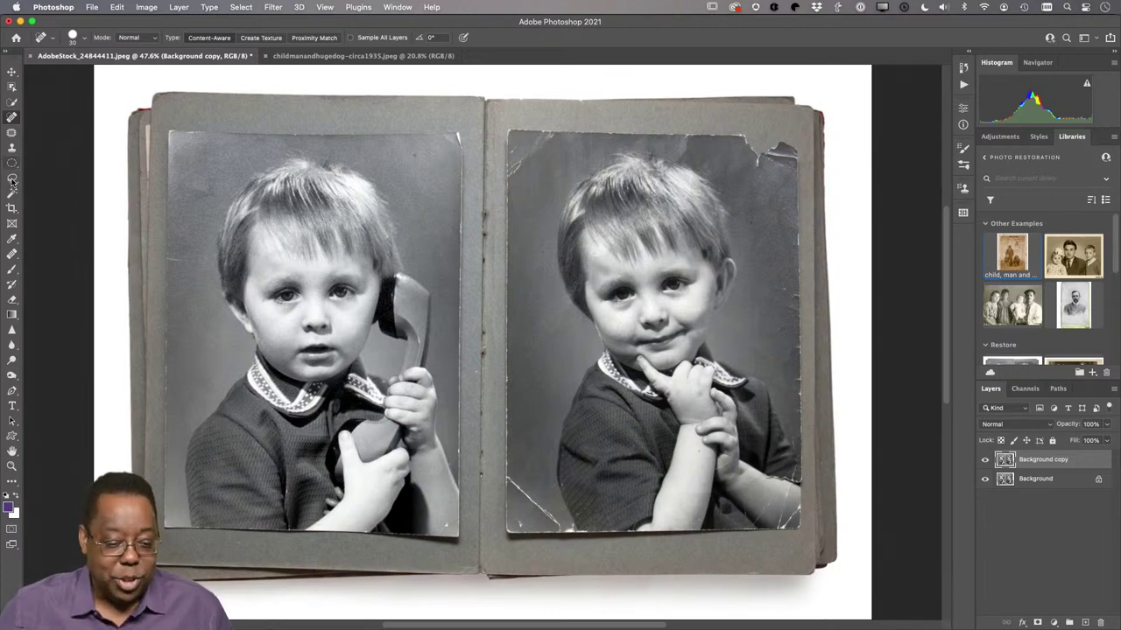
click(13, 134)
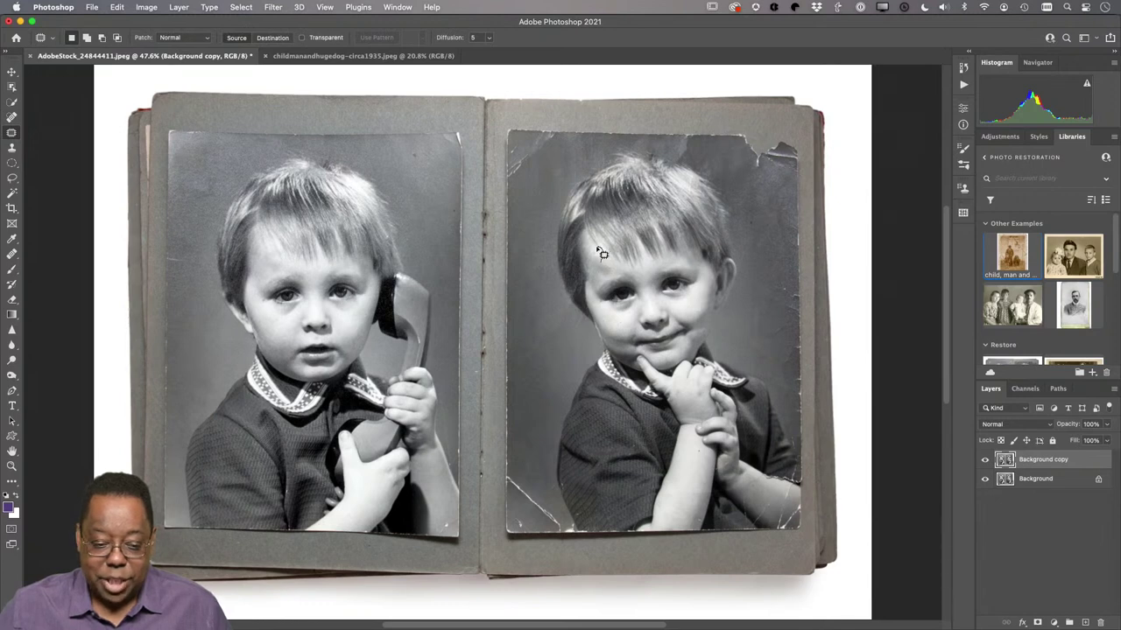
Patch the spots on the right child's forehead with nearby skin, deselect, and close the document
mouse_move(597, 254)
mouse_down()
mouse_move(596, 272)
mouse_move(612, 277)
mouse_up()
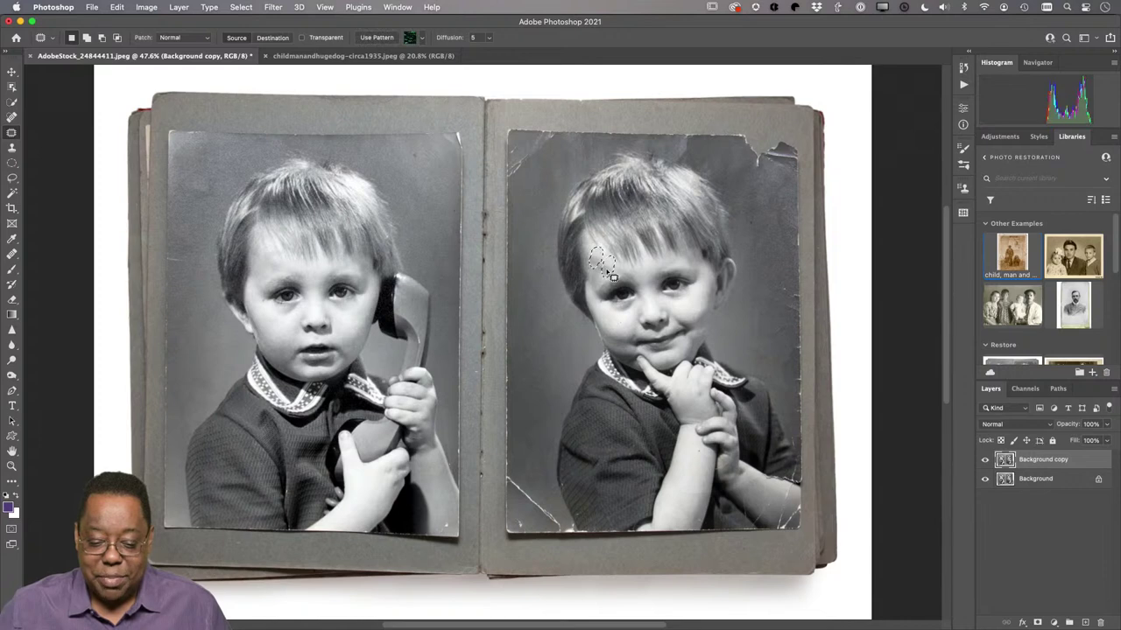
click(602, 277)
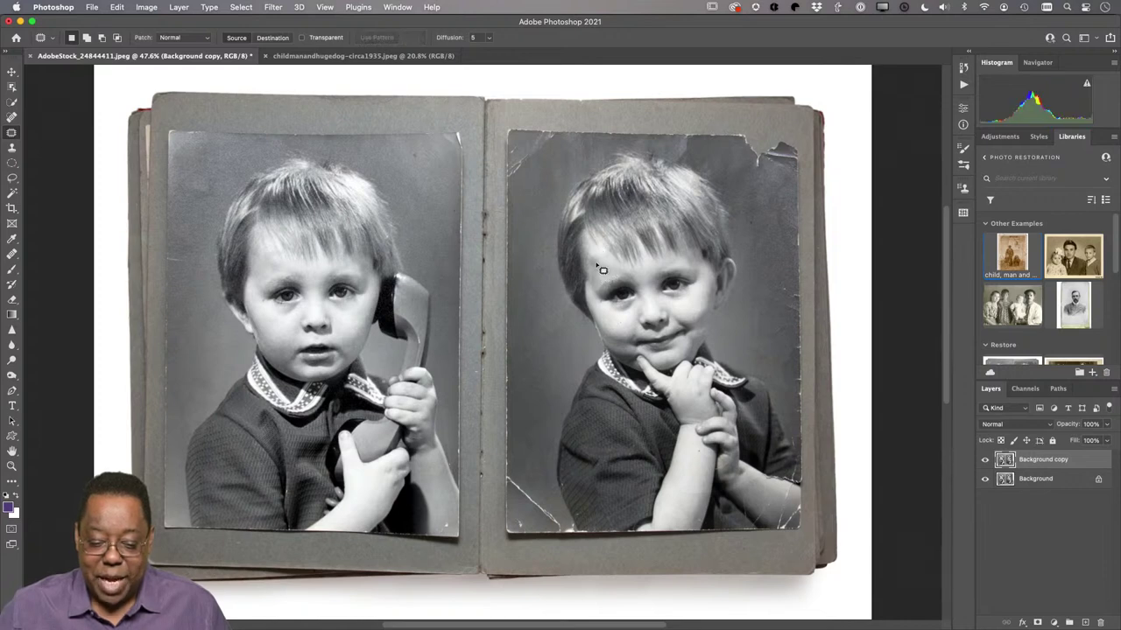
mouse_move(598, 278)
mouse_down()
mouse_move(604, 287)
mouse_move(595, 267)
mouse_move(613, 277)
mouse_up()
click(613, 279)
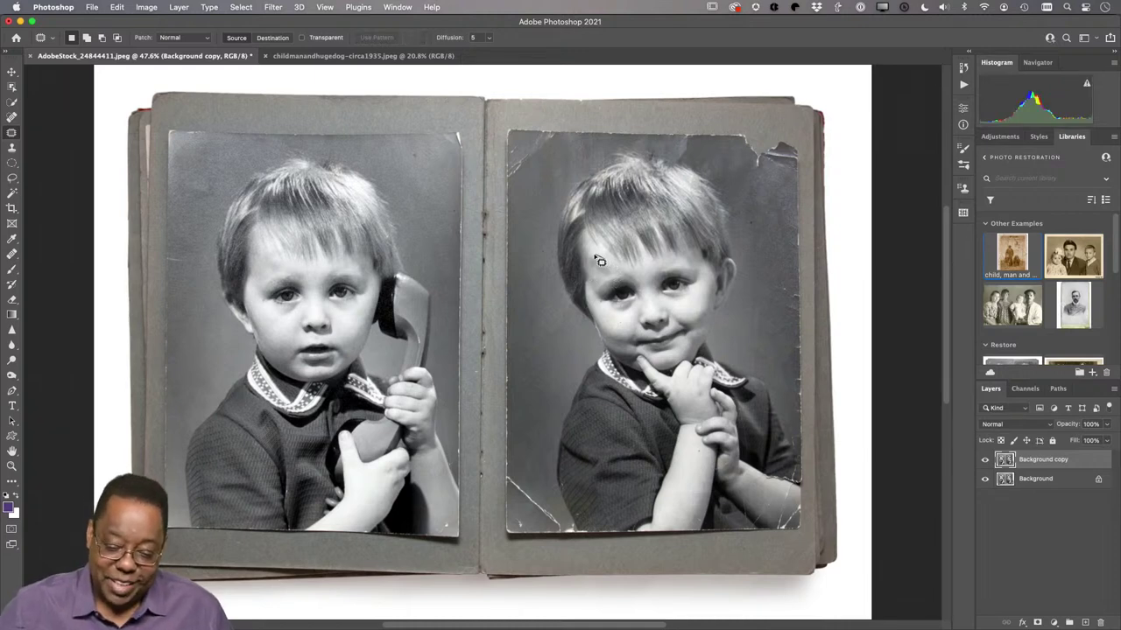
mouse_move(591, 263)
mouse_down()
mouse_move(613, 282)
mouse_move(602, 268)
mouse_move(613, 252)
mouse_move(616, 265)
mouse_up()
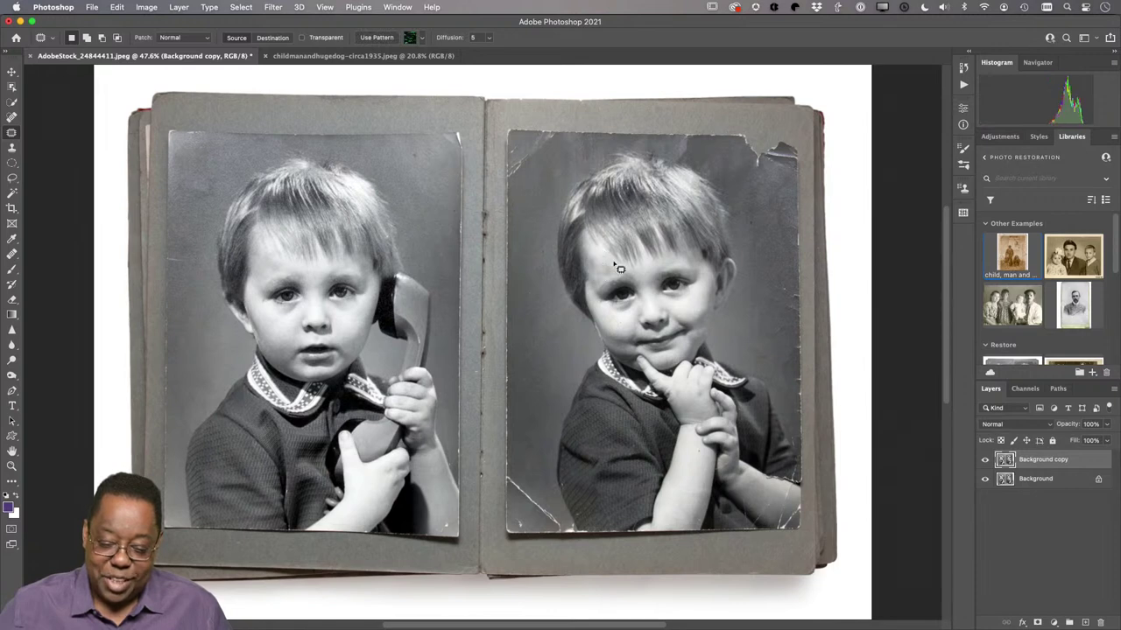
click(617, 273)
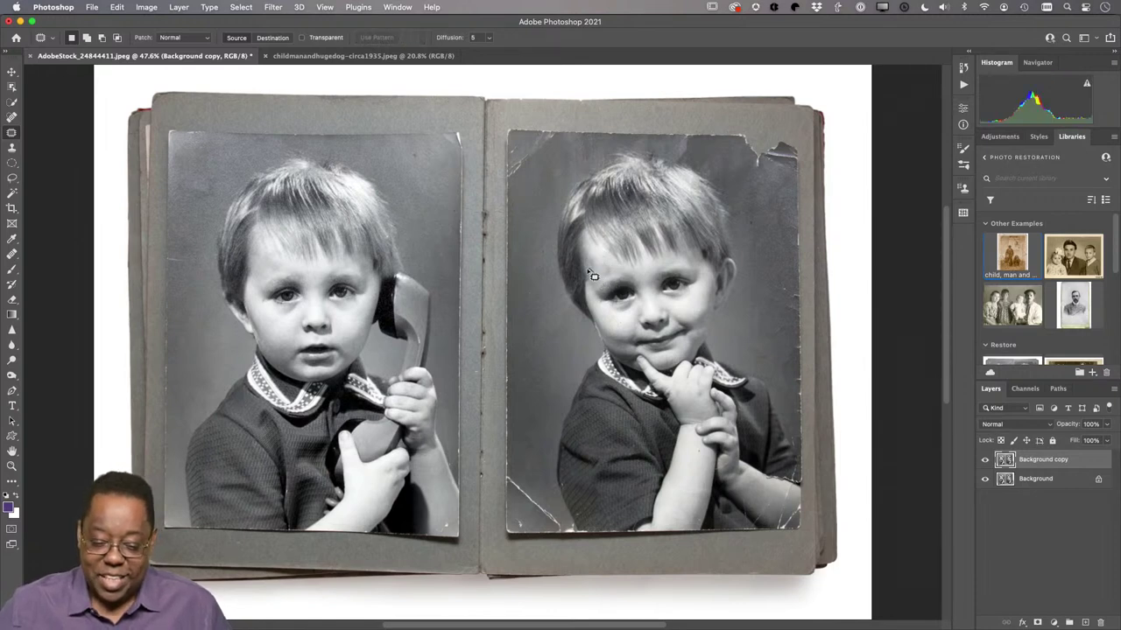
drag(598, 289, 604, 268)
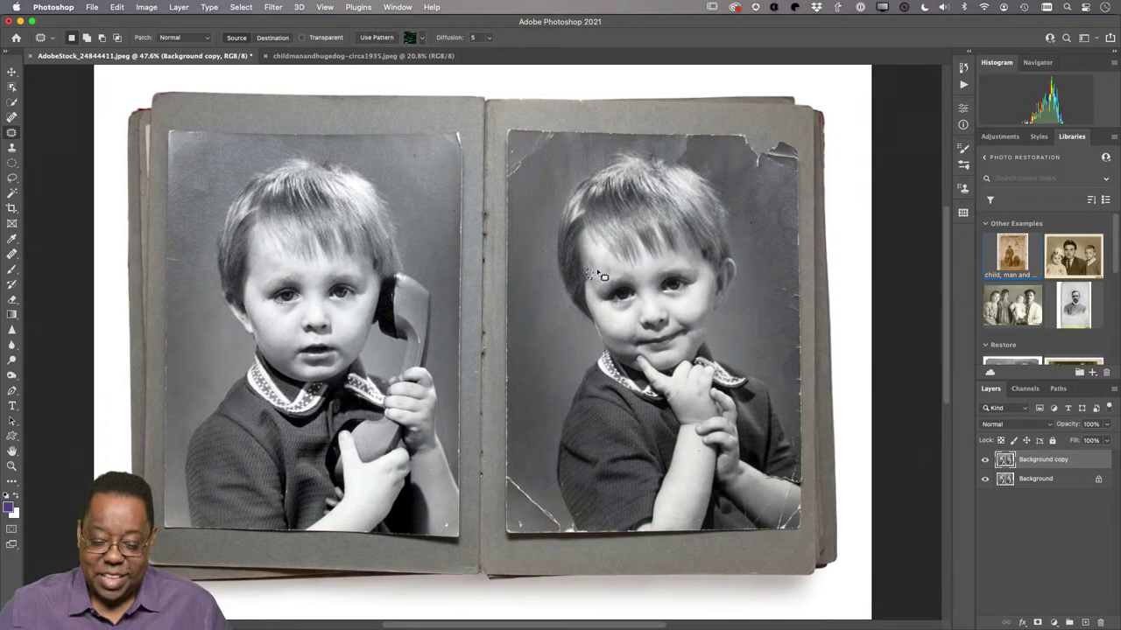
click(603, 277)
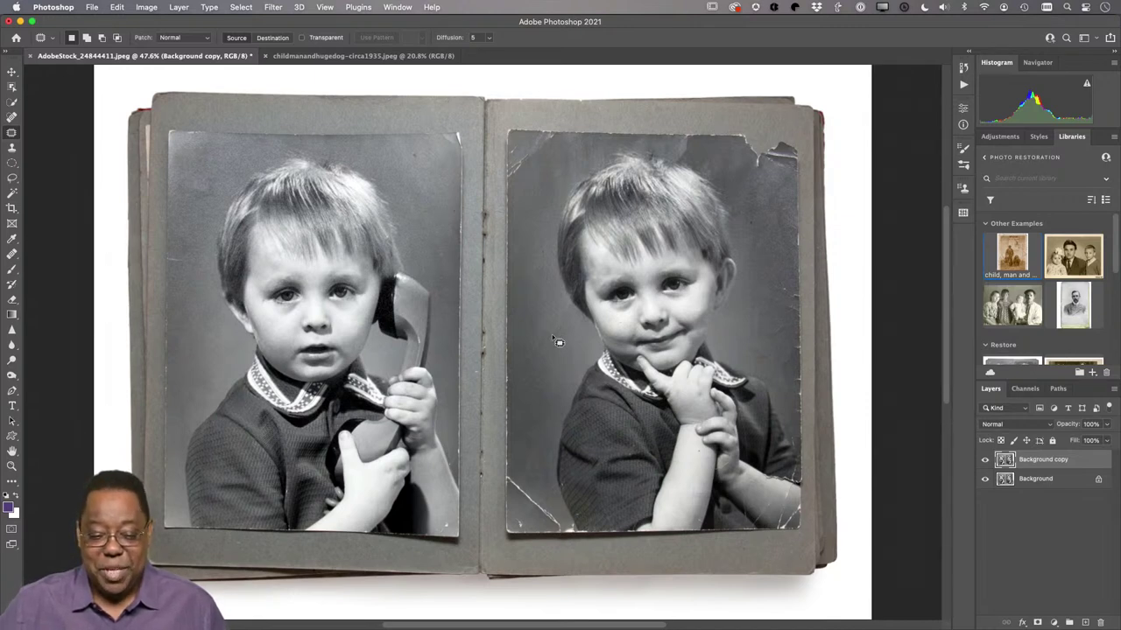
key(super+w)
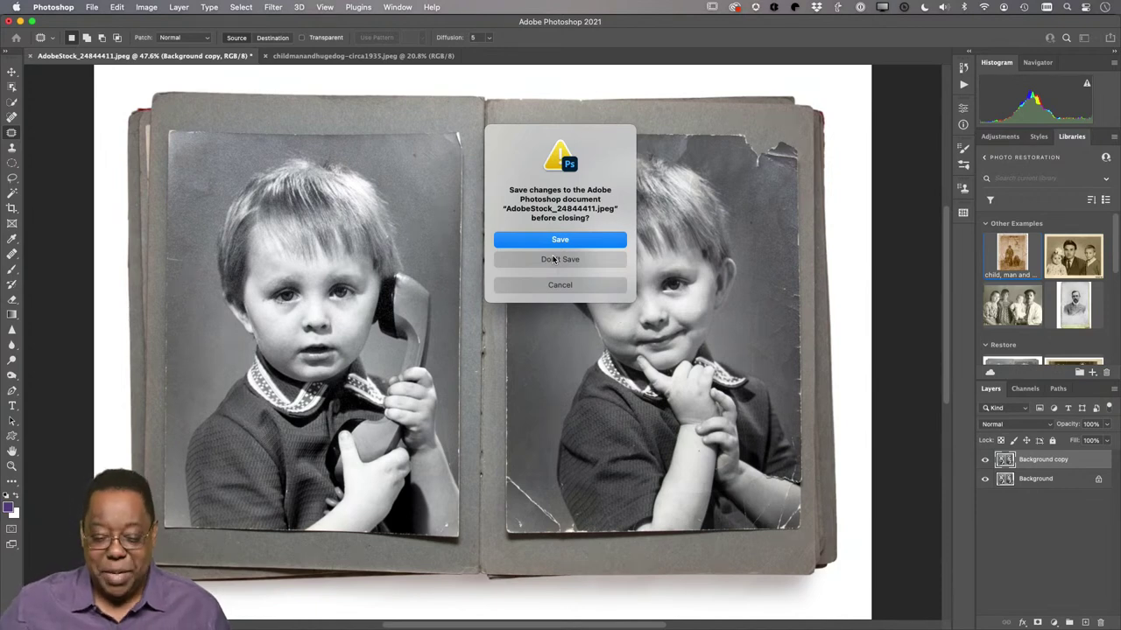
Close the album without saving and open the V Mom-Dad image from the Libraries Restore section
click(563, 261)
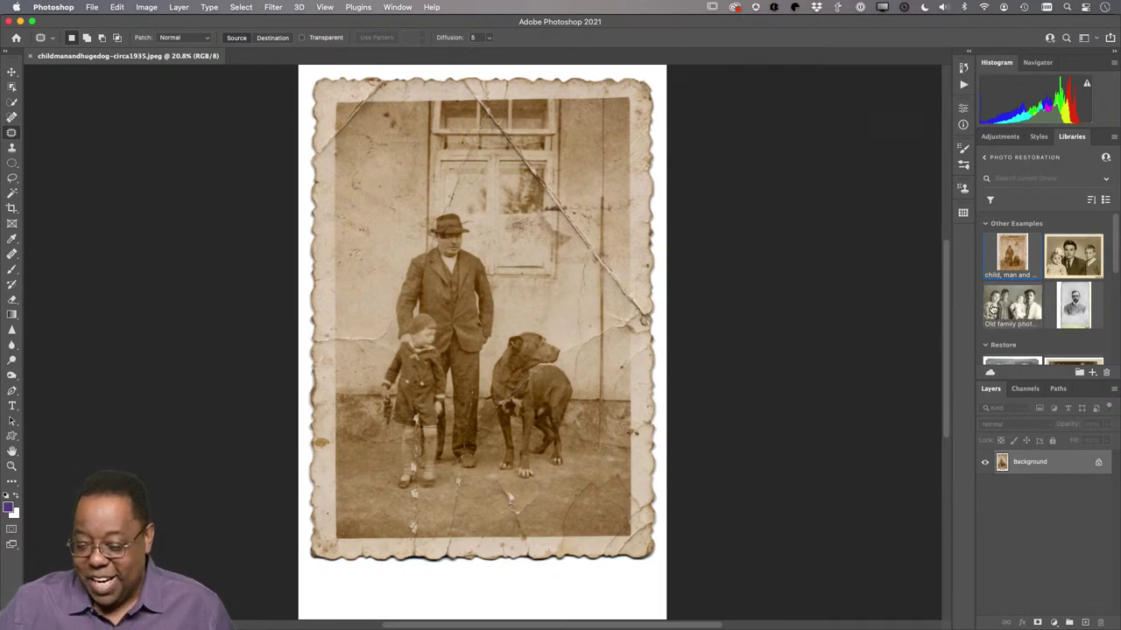
scroll(998, 306, down, 3)
scroll(998, 307, down, 2)
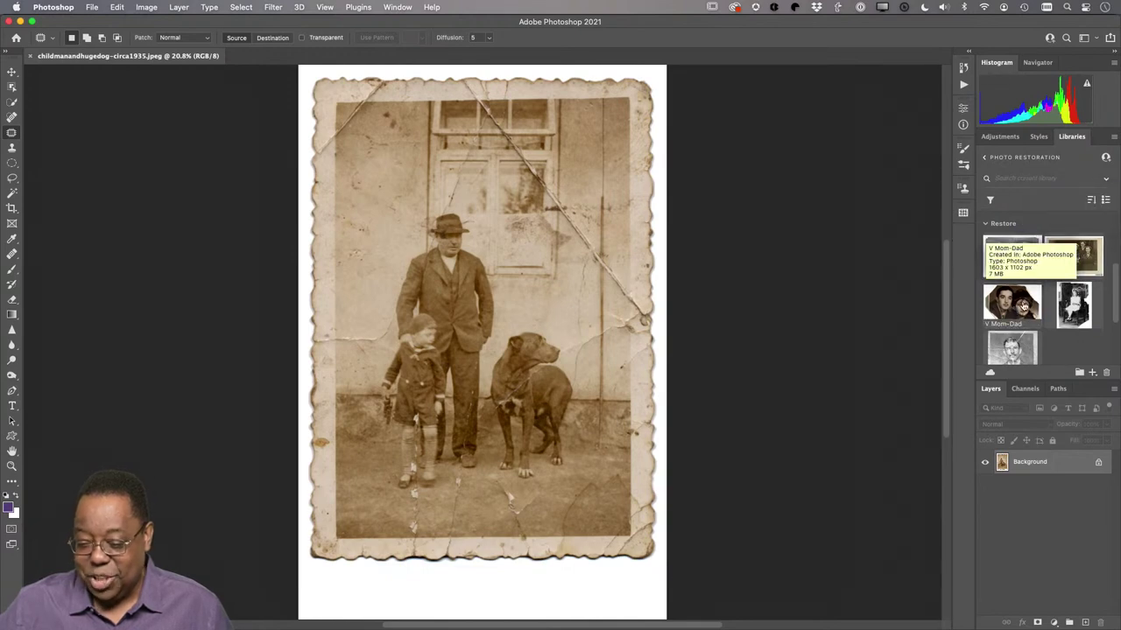
double_click(1022, 305)
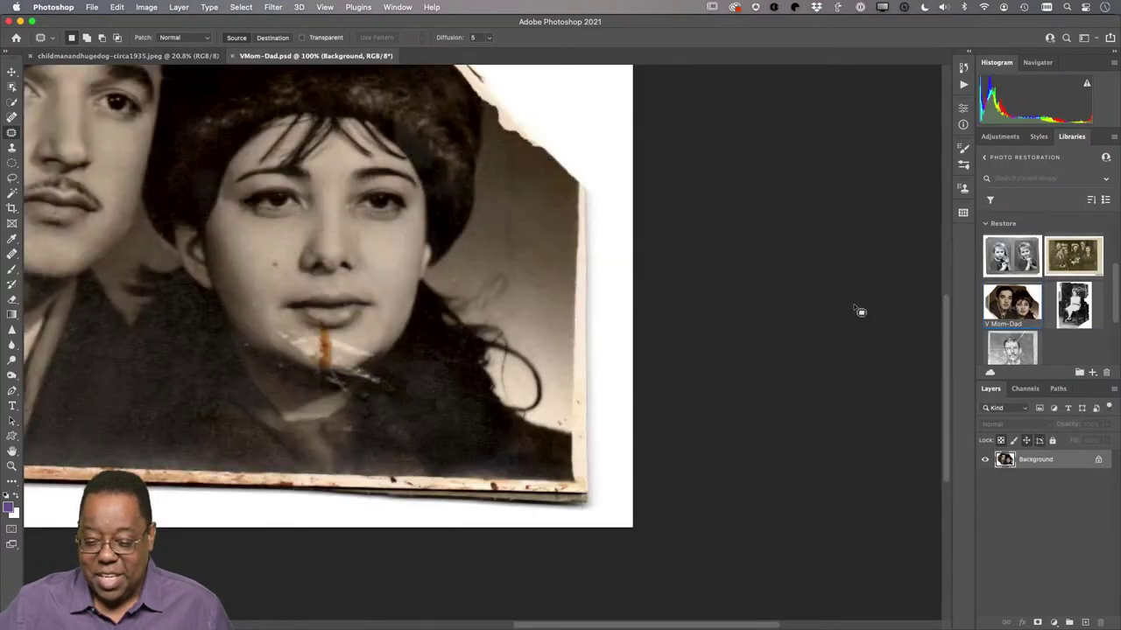
Fit the whole couple portrait in the window with Cmd+0
key(super+0)
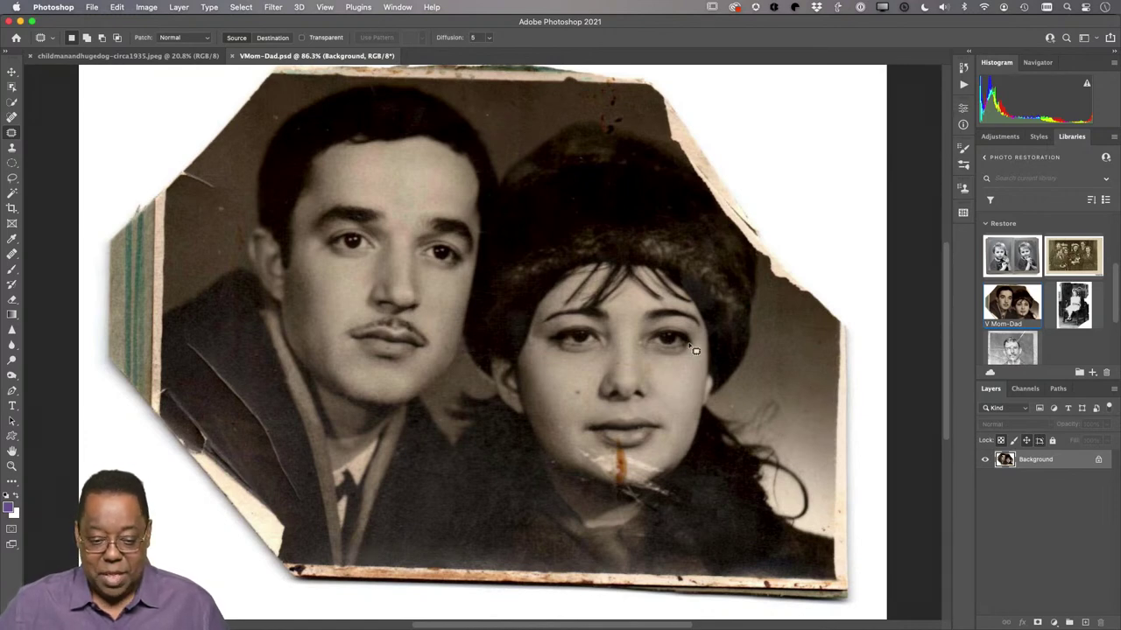
Switch the crop from 16:9 to a plain Ratio crop and pull the edges in, trimming the torn left edge
key(c)
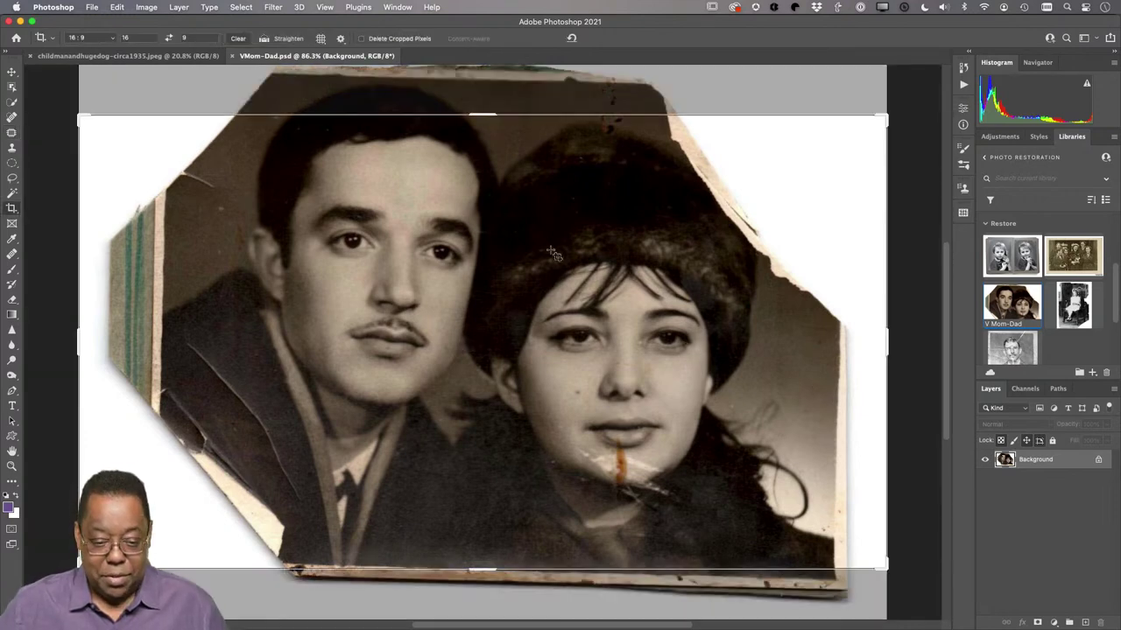
click(111, 38)
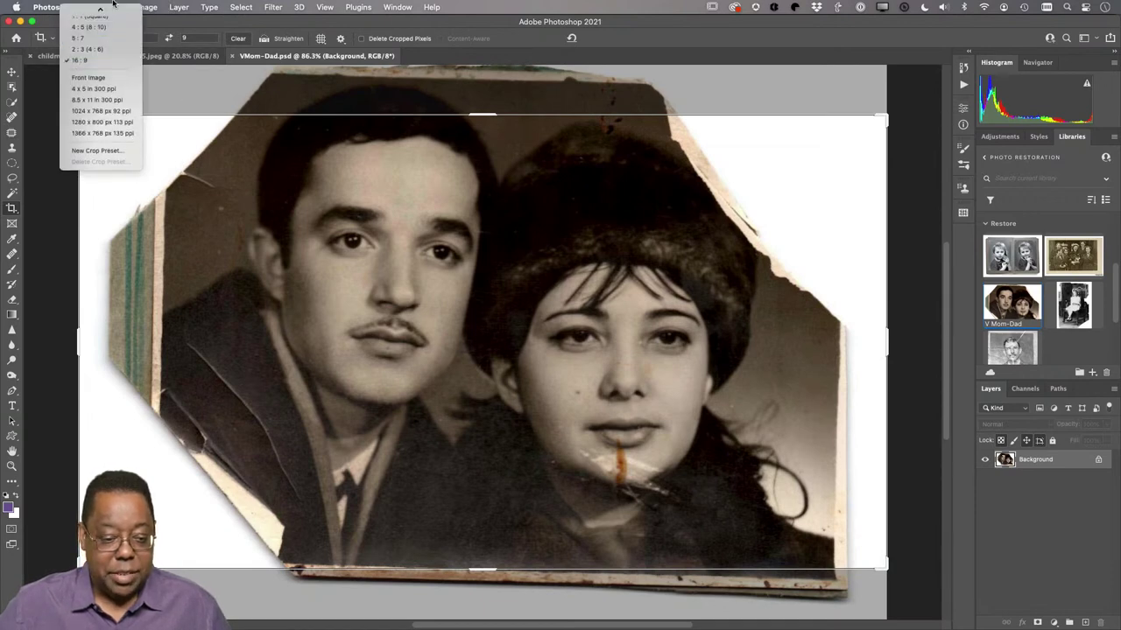
click(108, 11)
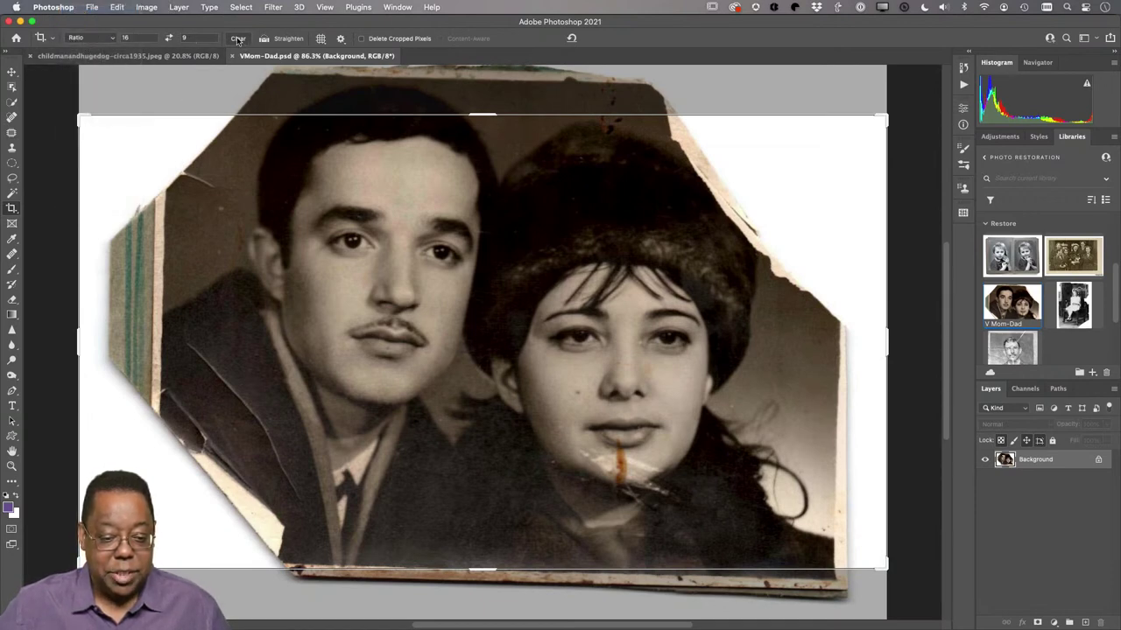
drag(481, 112, 483, 101)
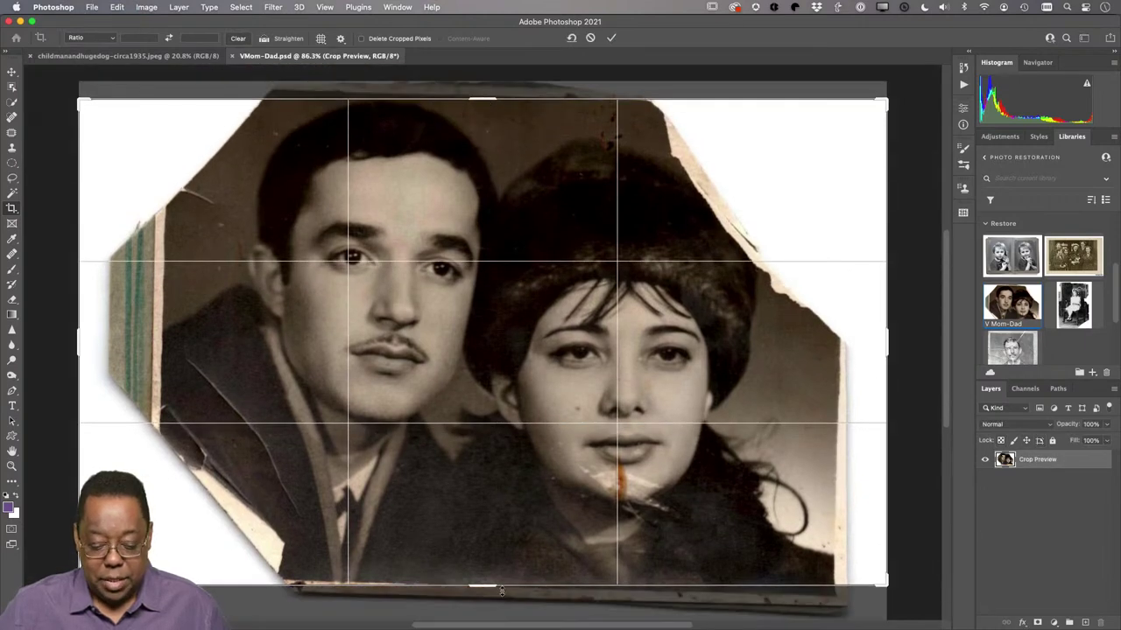
drag(485, 585, 484, 581)
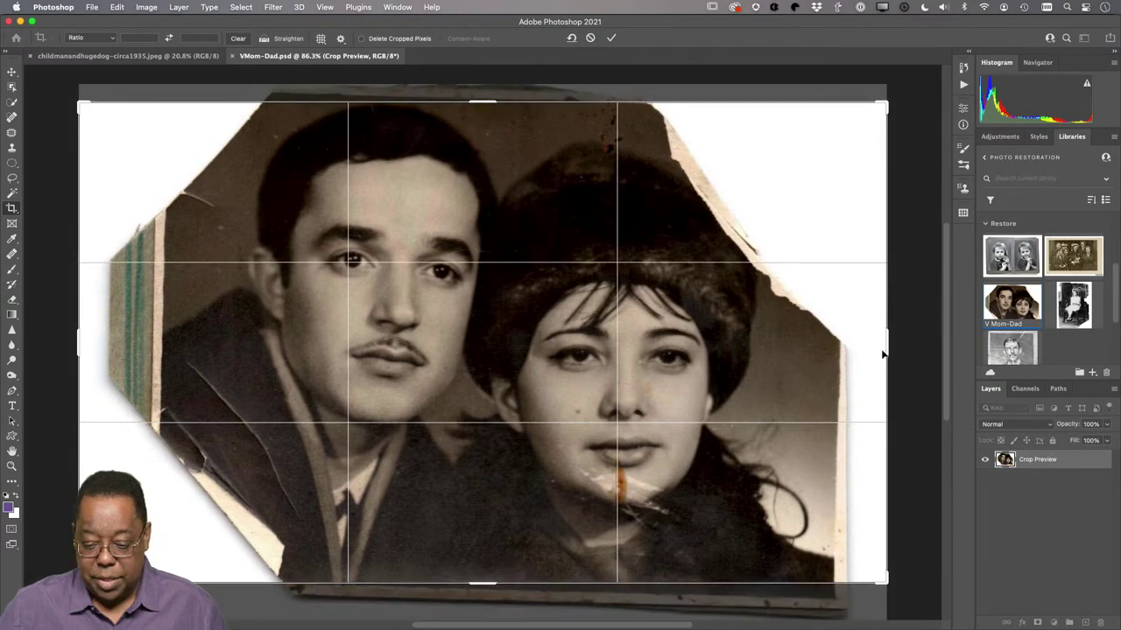
drag(887, 348, 863, 350)
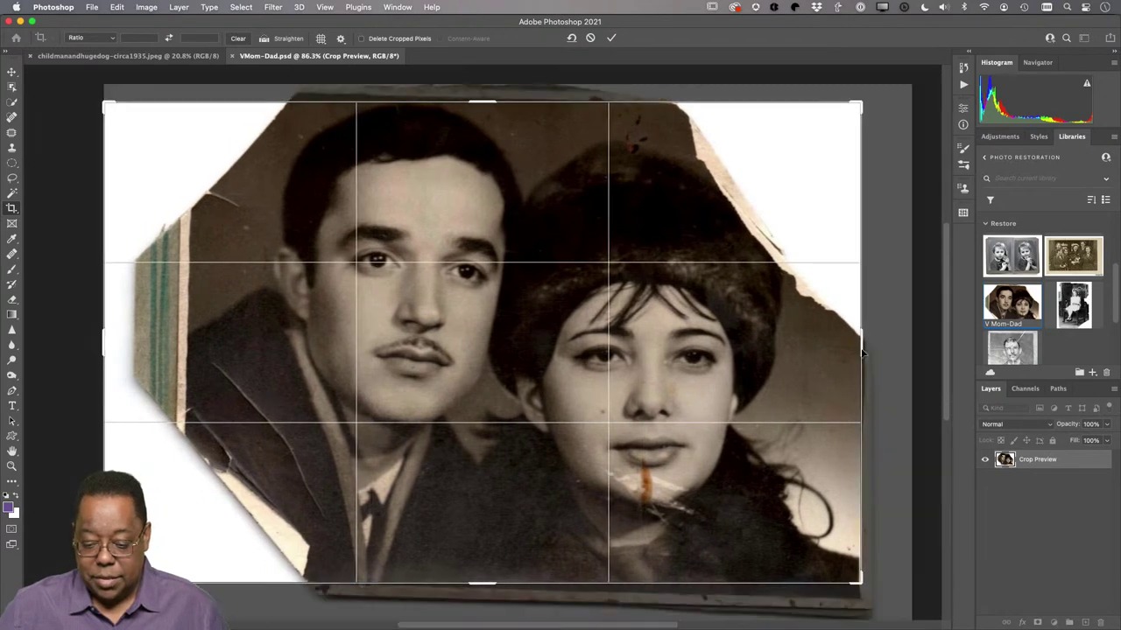
drag(105, 340, 145, 341)
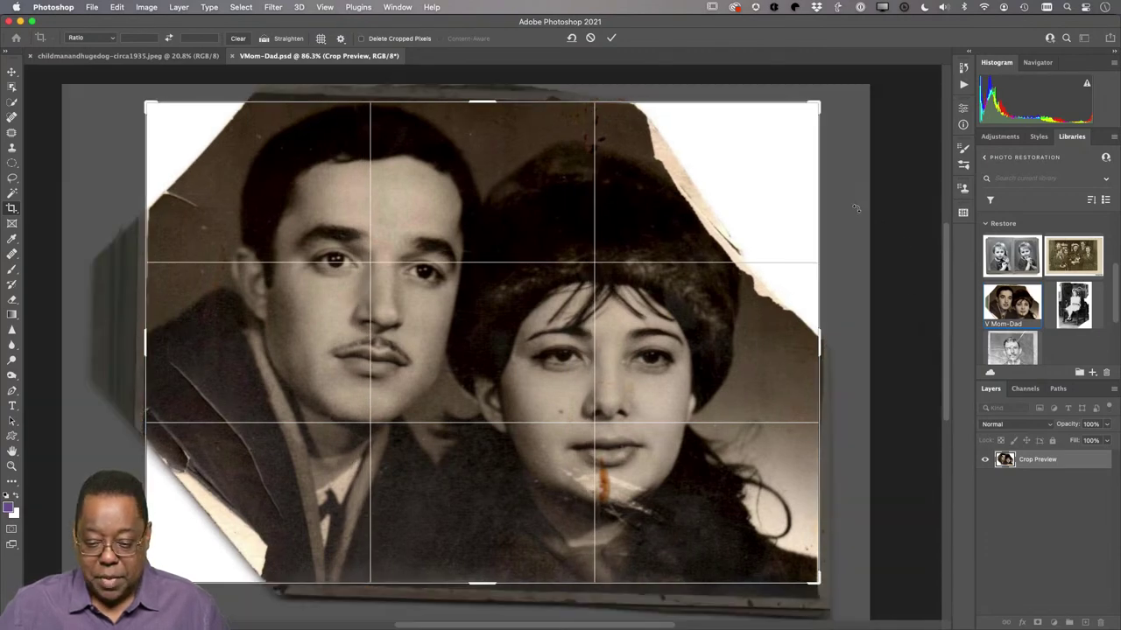
Straighten the photo by rotating it to -1.5°, fine-tune the left edge, and apply the crop
drag(857, 208, 856, 210)
drag(858, 213, 858, 195)
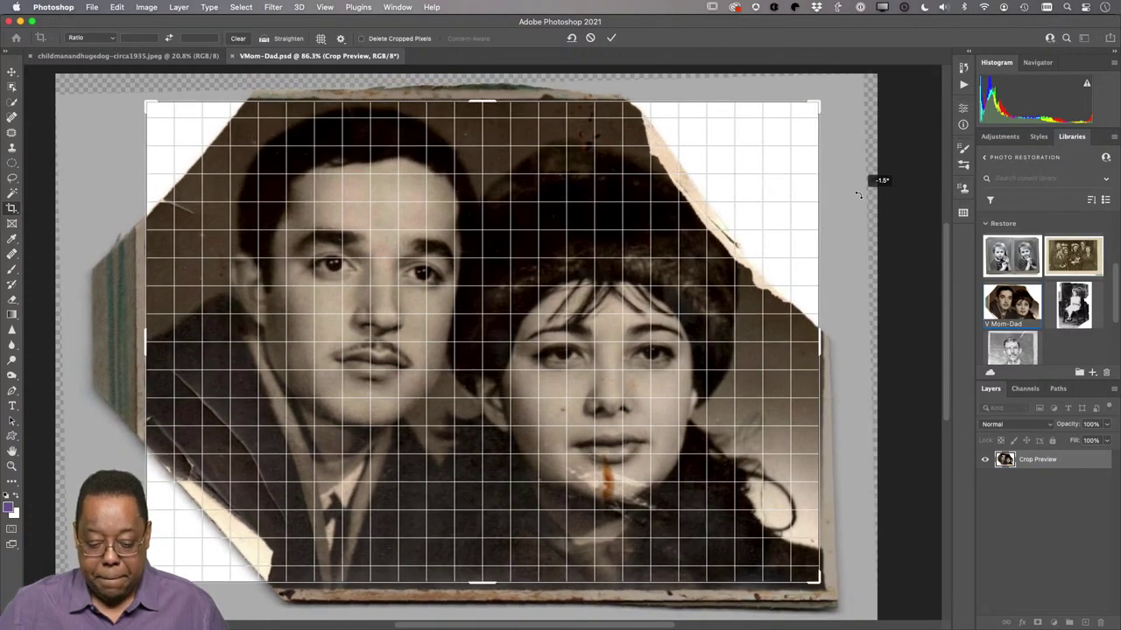
drag(859, 194, 862, 205)
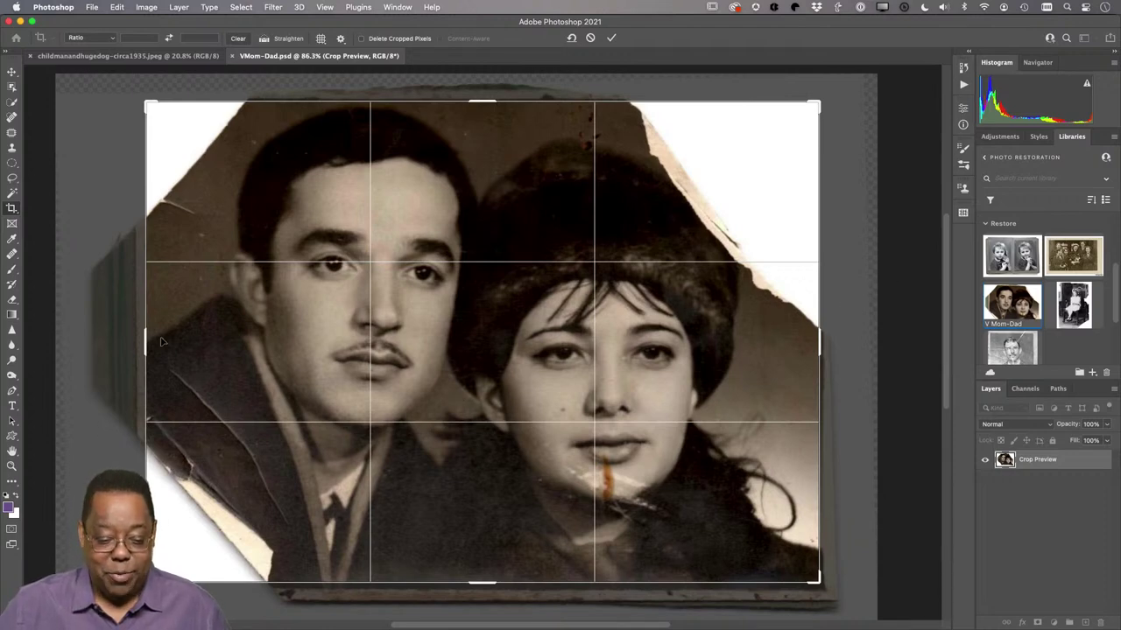
drag(146, 343, 145, 343)
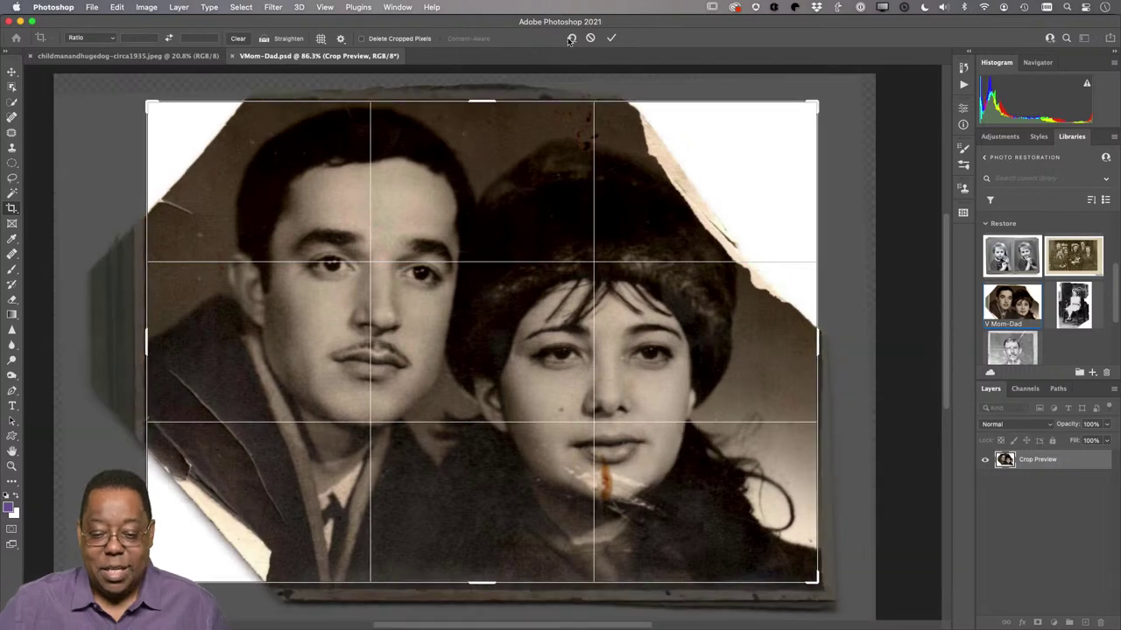
click(610, 39)
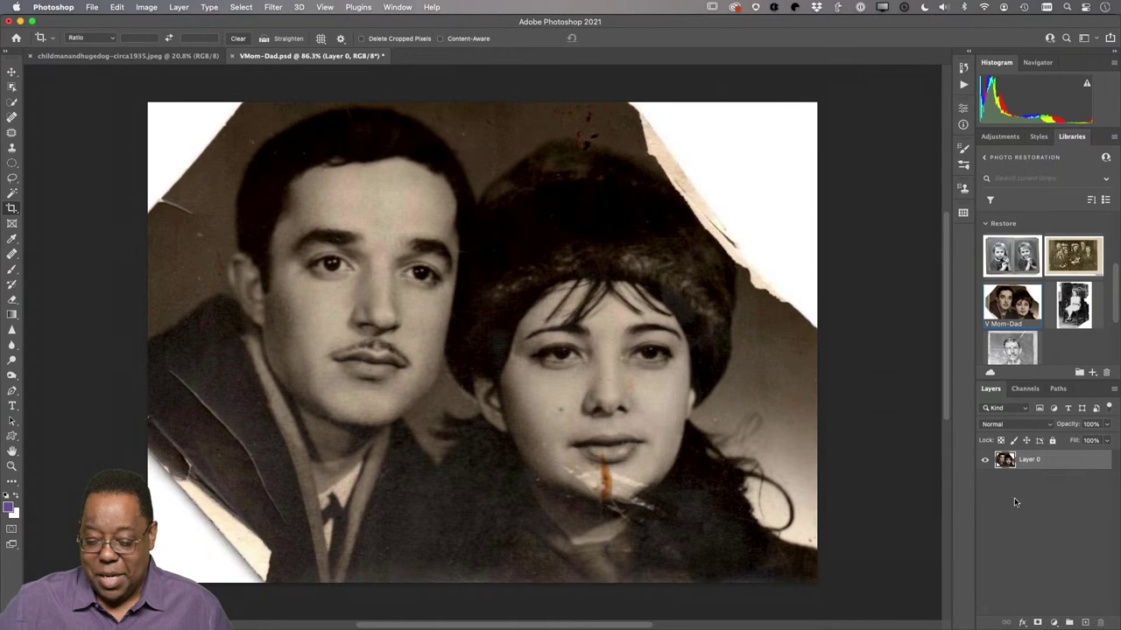
Duplicate Layer 0 into Layer 0 copy and hide the original Layer 0
drag(1050, 468, 1086, 624)
click(984, 479)
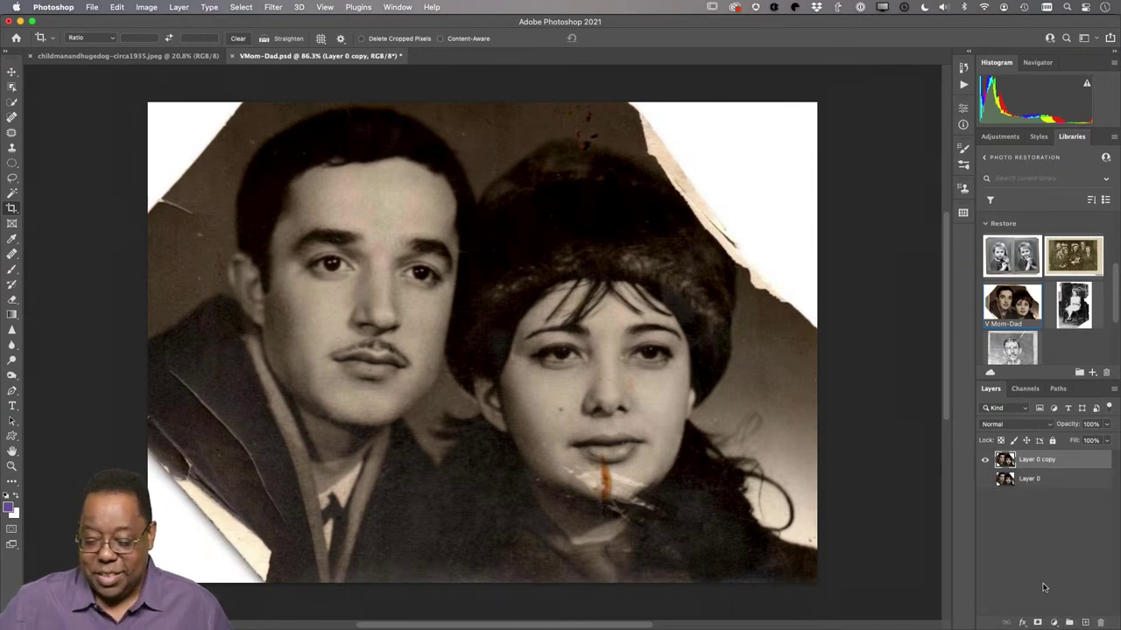
scroll(951, 491, right, 3)
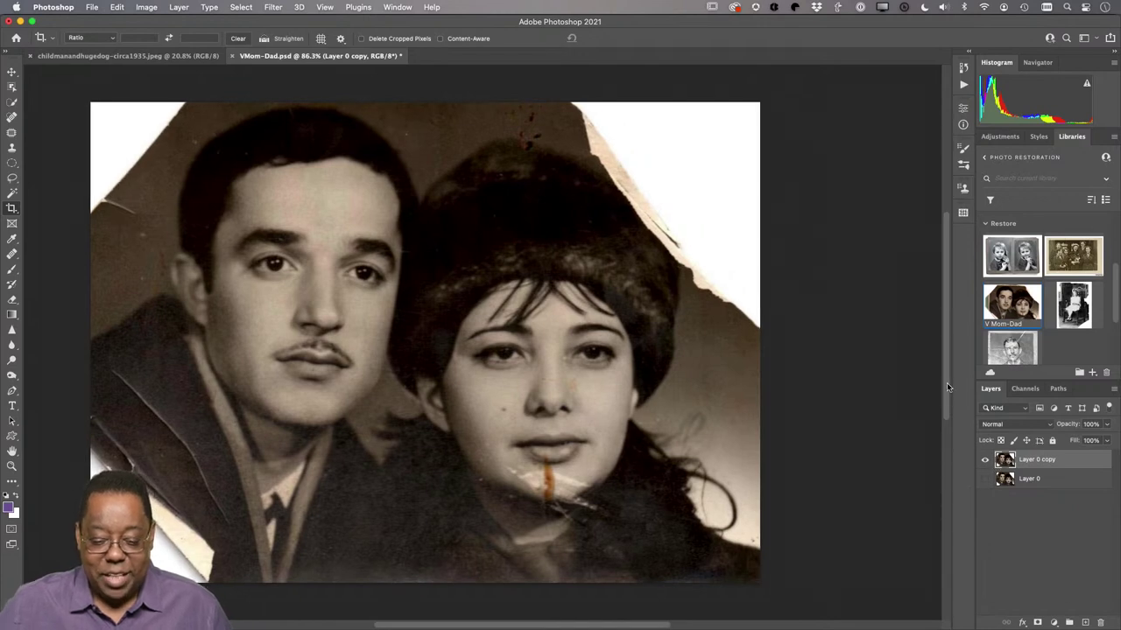
click(1055, 482)
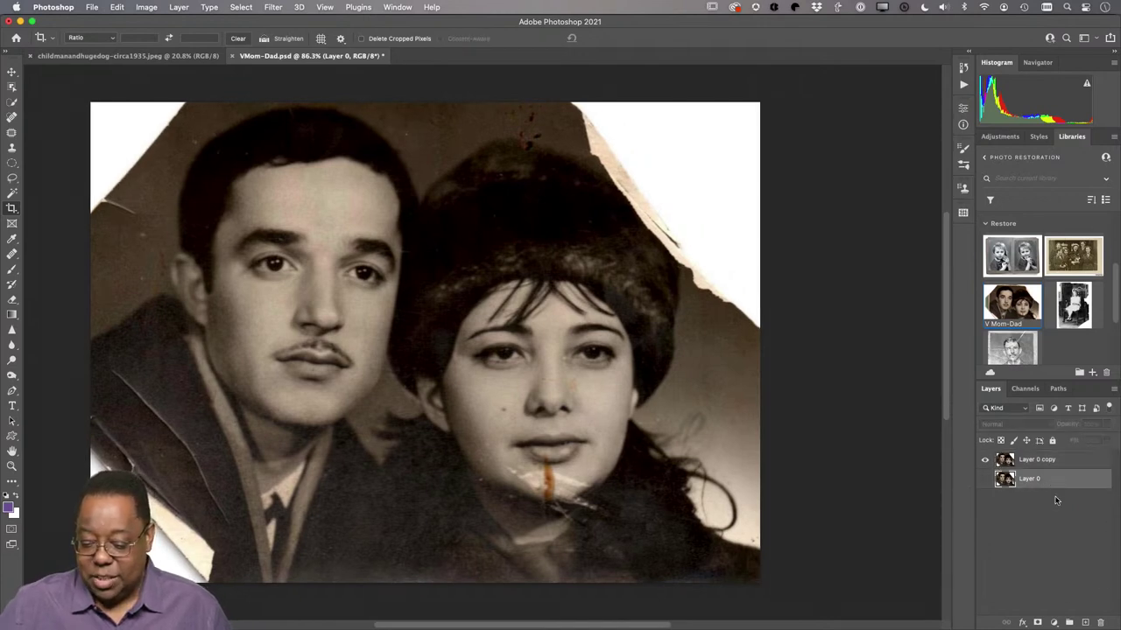
Add a test Layer 1 filled with sampled dark brown, delete it, and select Layer 0 copy
click(1086, 623)
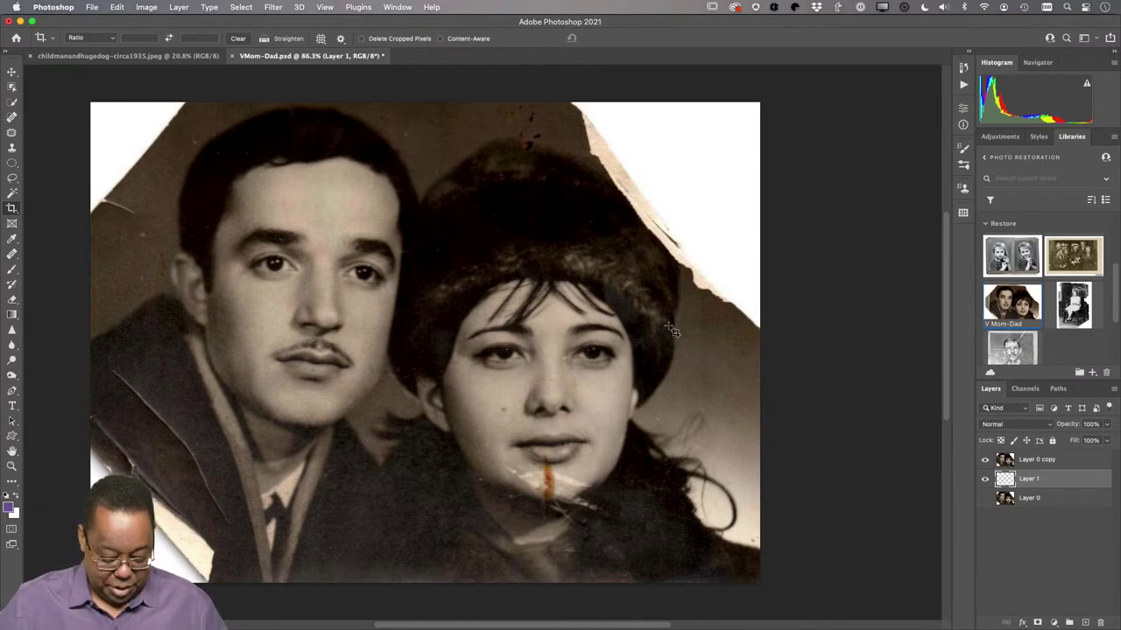
key(i)
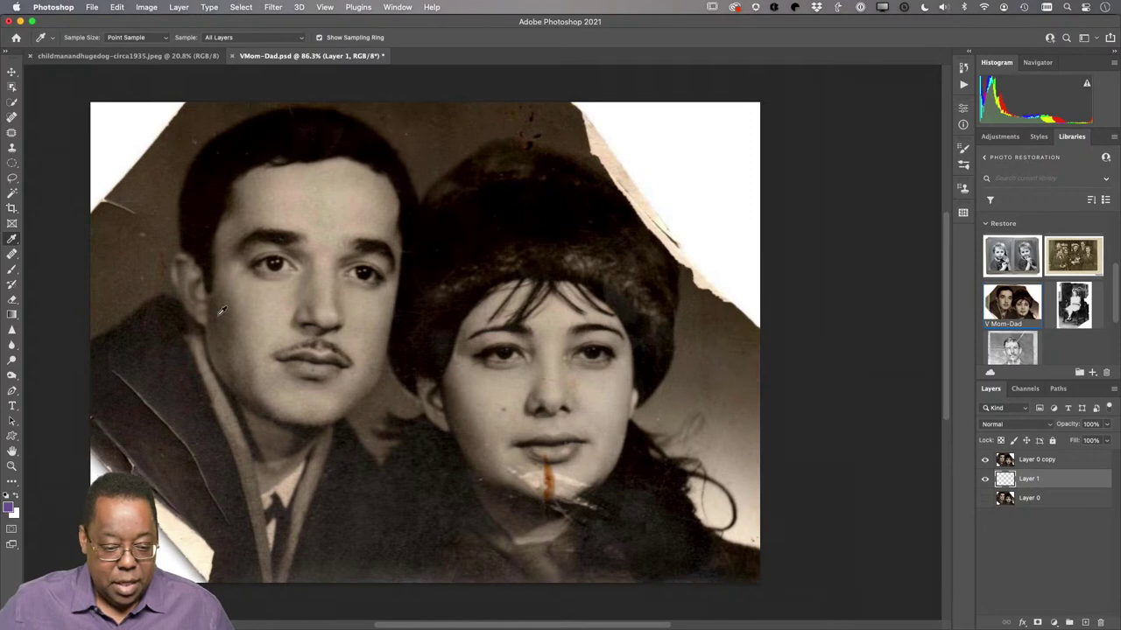
click(161, 201)
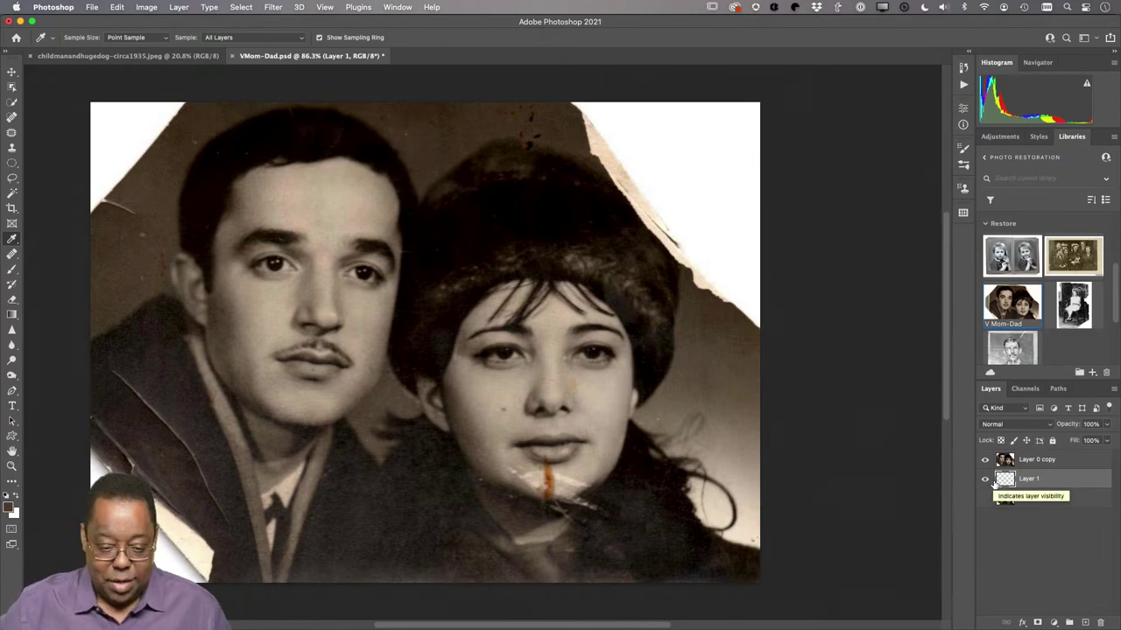
key(alt+BackSpace)
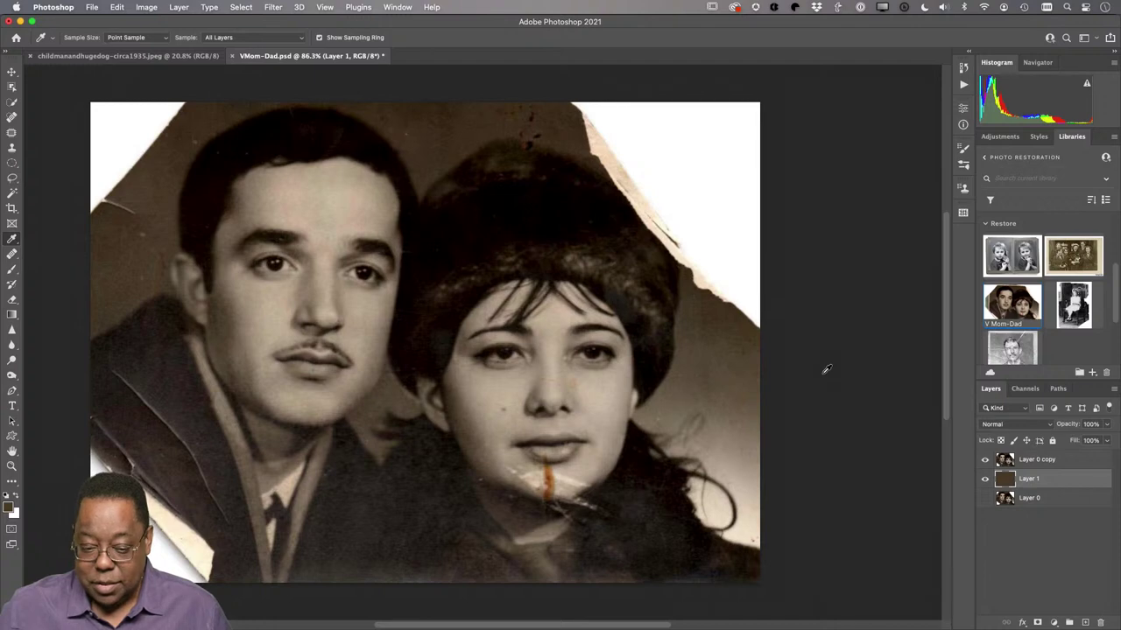
key(BackSpace)
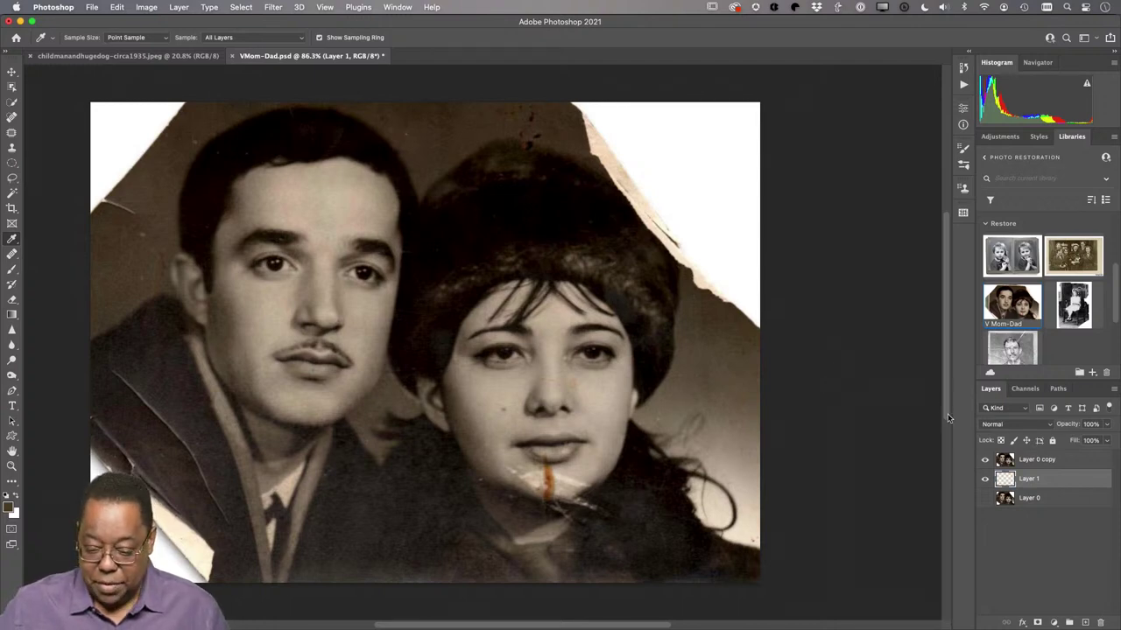
drag(1035, 481, 1101, 622)
click(1063, 461)
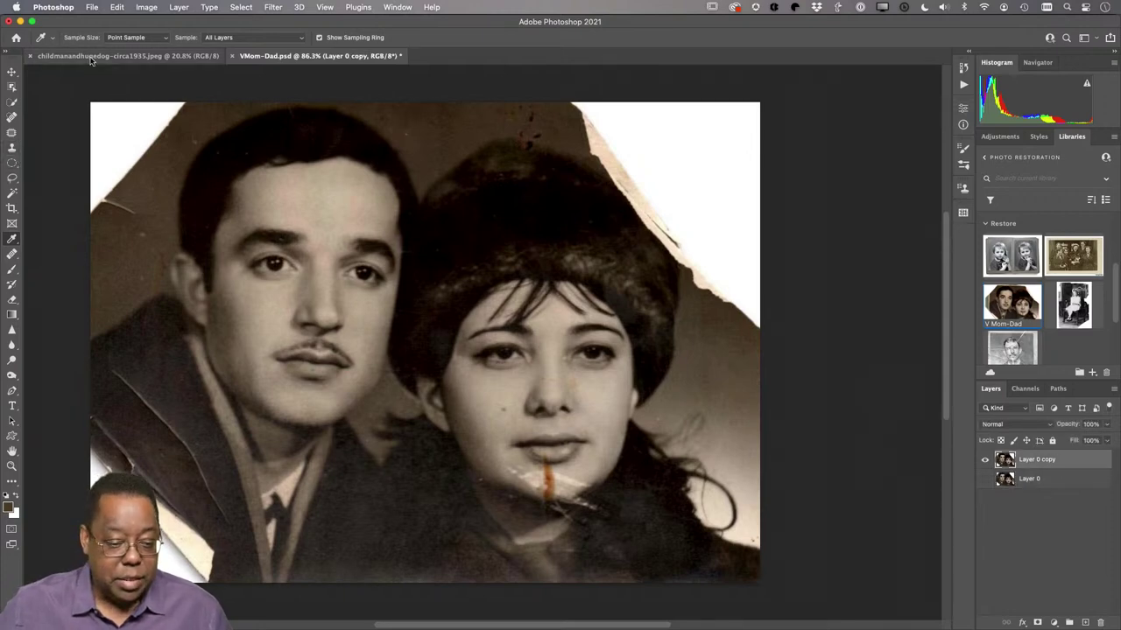
click(242, 7)
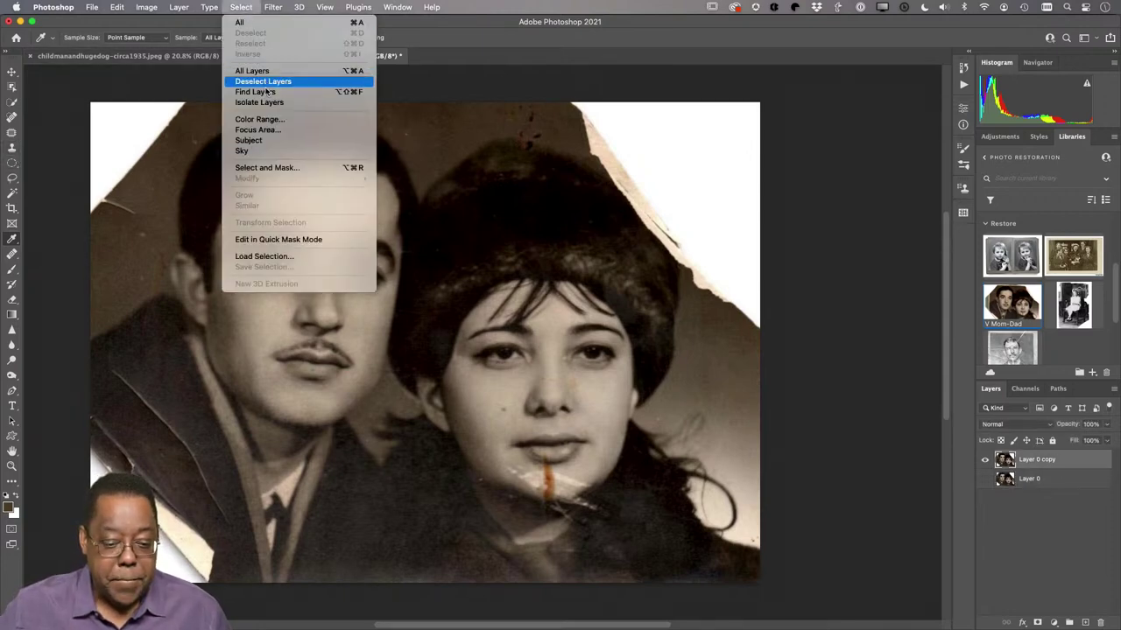
Select both people with Select Subject, then invert the selection
click(208, 7)
click(210, 7)
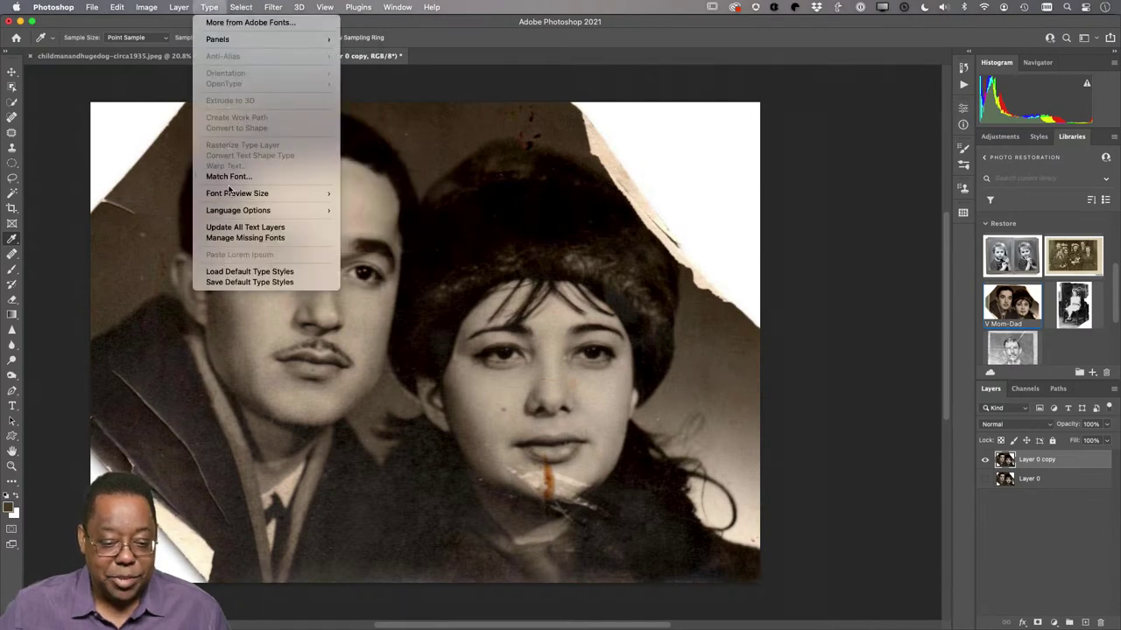
mouse_move(238, 7)
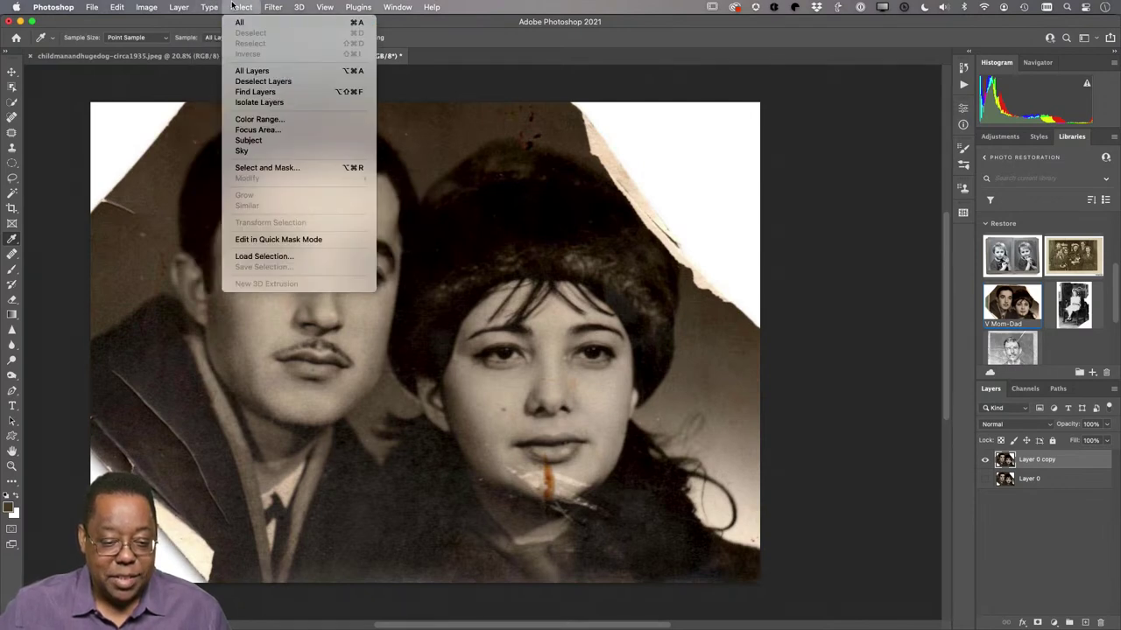
click(268, 143)
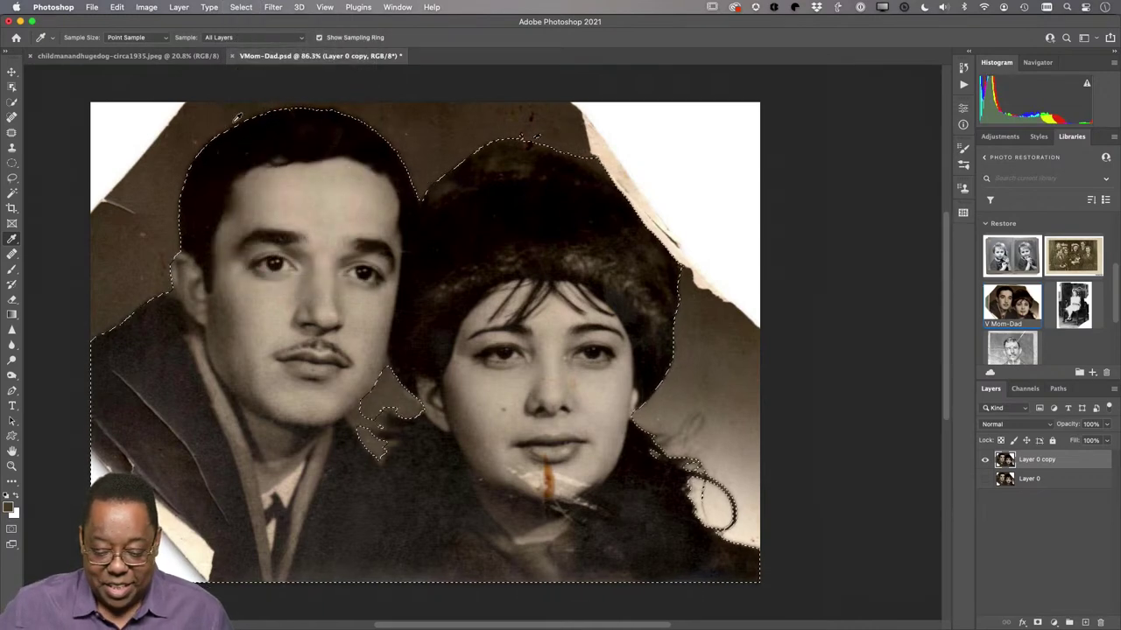
click(241, 7)
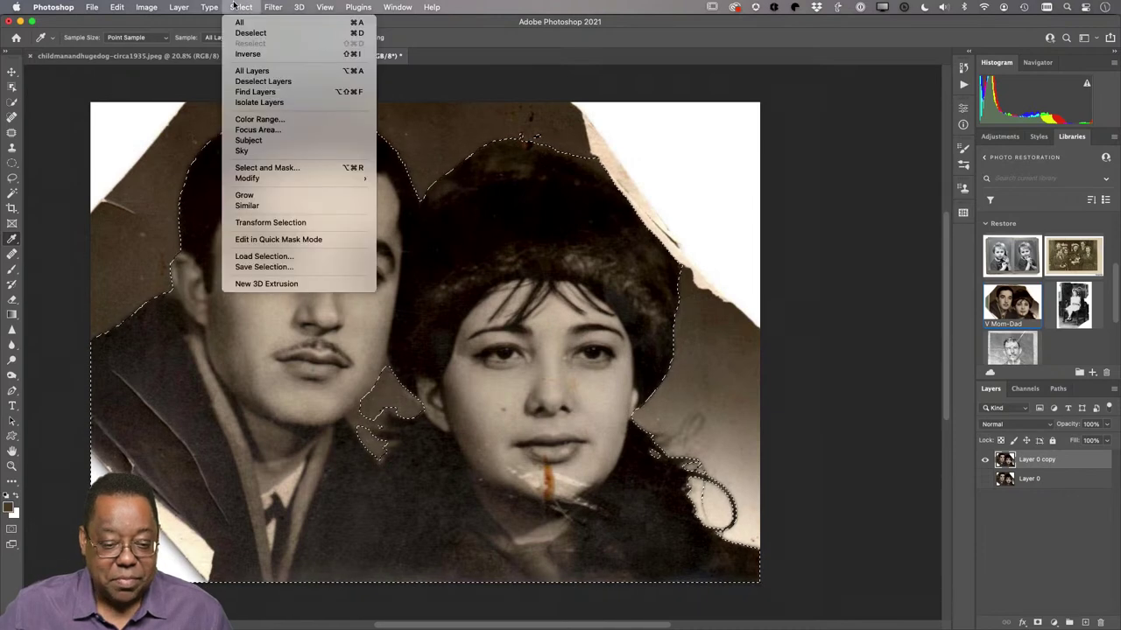
click(262, 56)
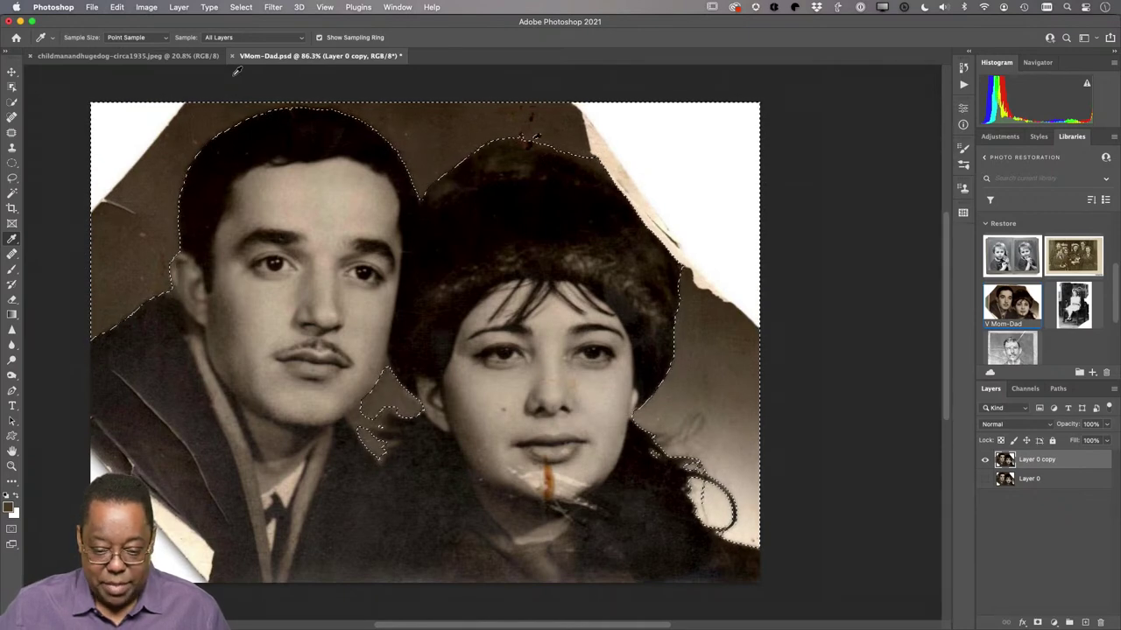
Undo the mistaken masks, re-invert to the couple, and add a layer mask hiding the backdrop
click(1039, 623)
click(1039, 623)
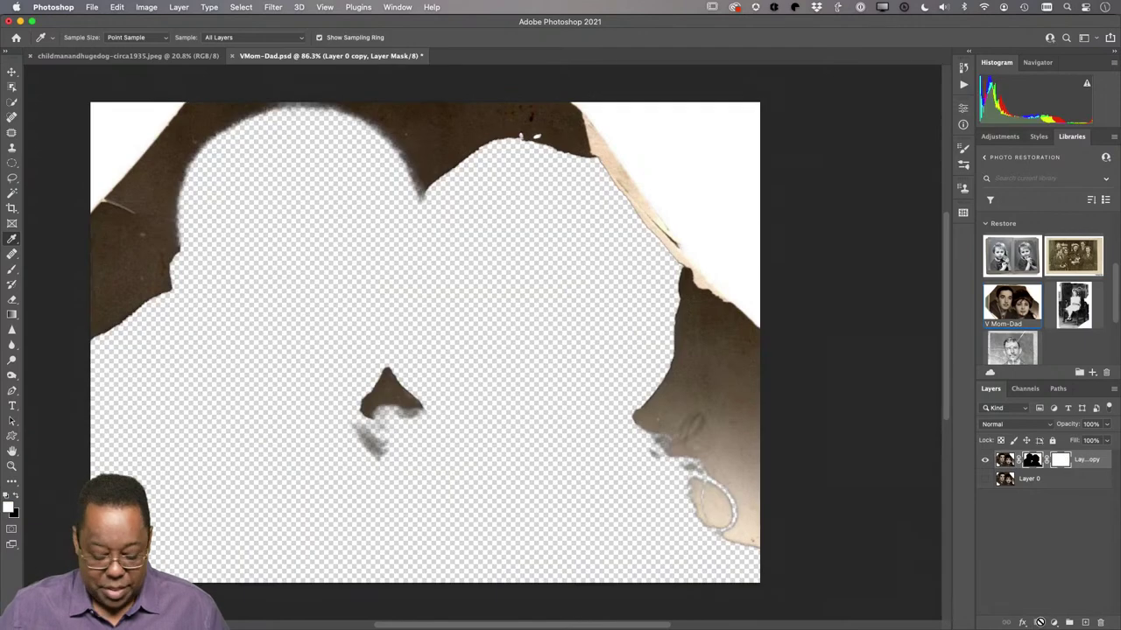
key(super+z)
key(super+z)
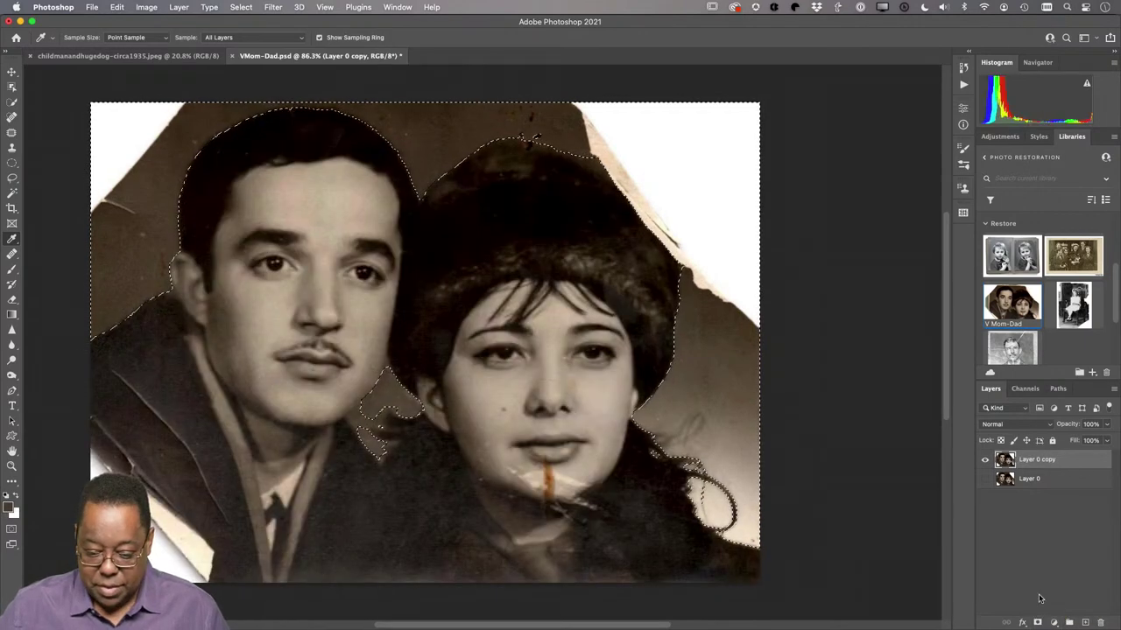
click(261, 8)
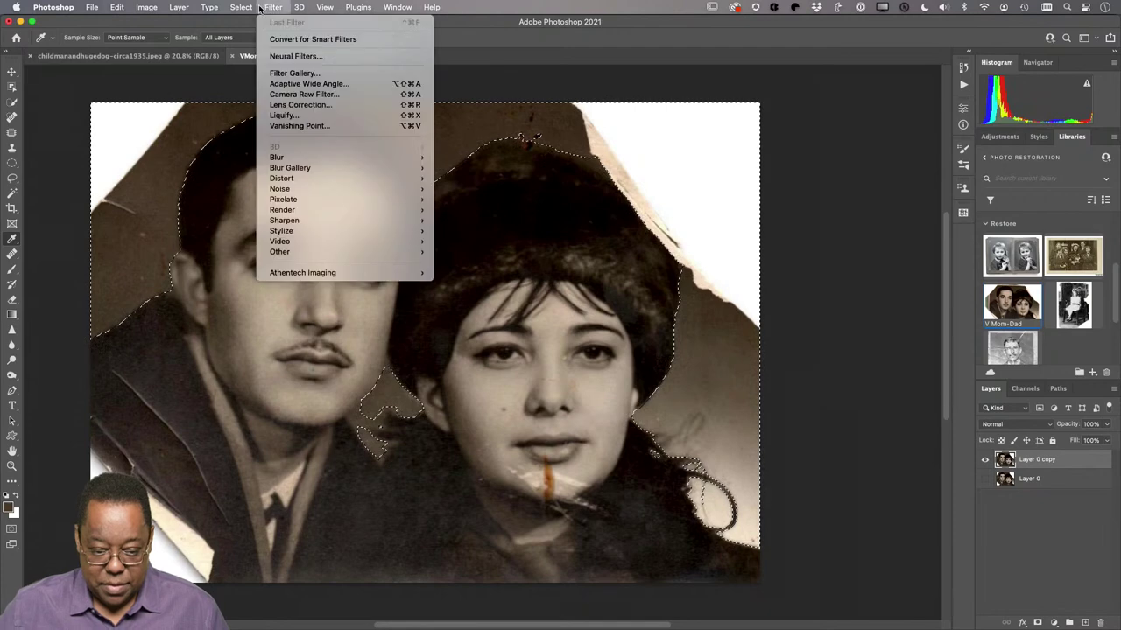
mouse_move(249, 9)
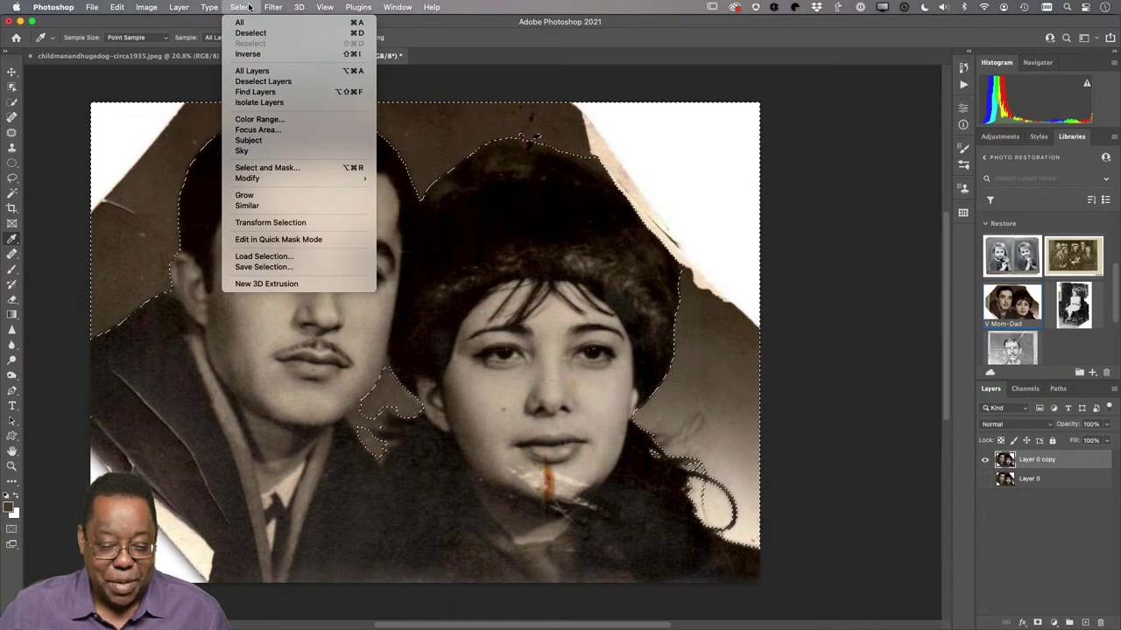
click(248, 54)
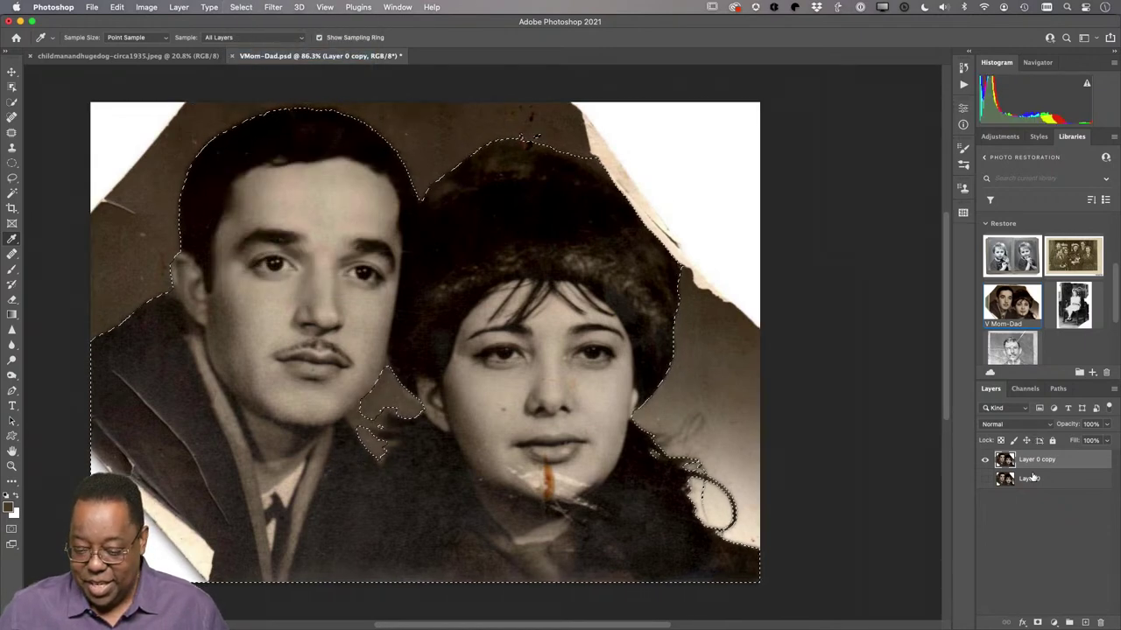
click(1038, 623)
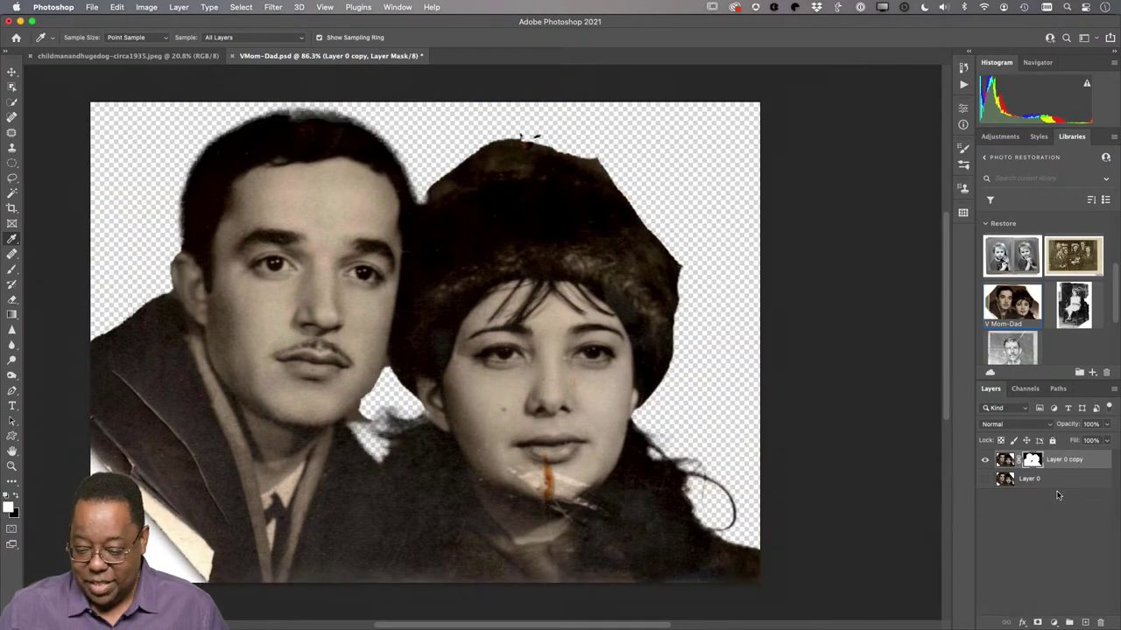
Add a new layer beneath Layer 0 copy and fill it with the dark brown colour
click(1086, 623)
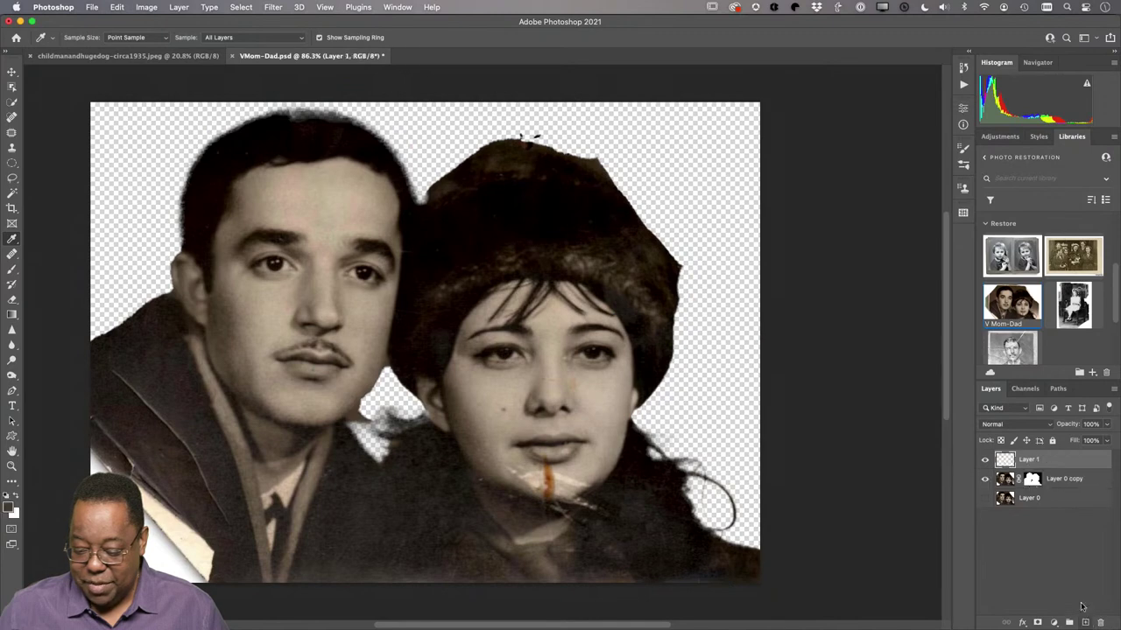
drag(1056, 461, 1055, 487)
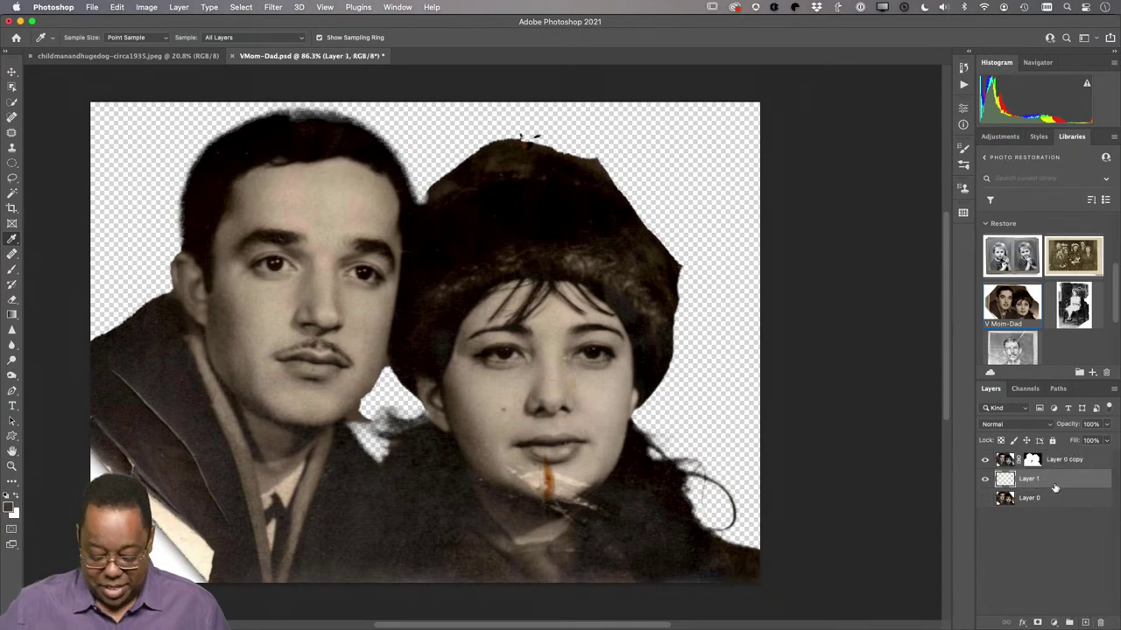
key(alt+BackSpace)
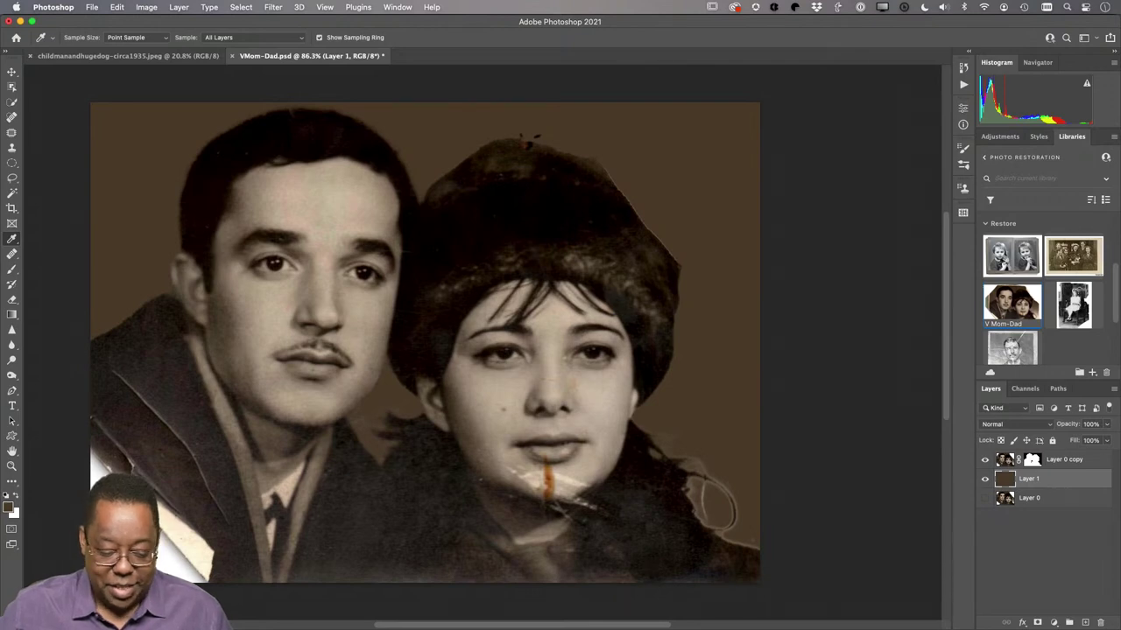
click(1031, 461)
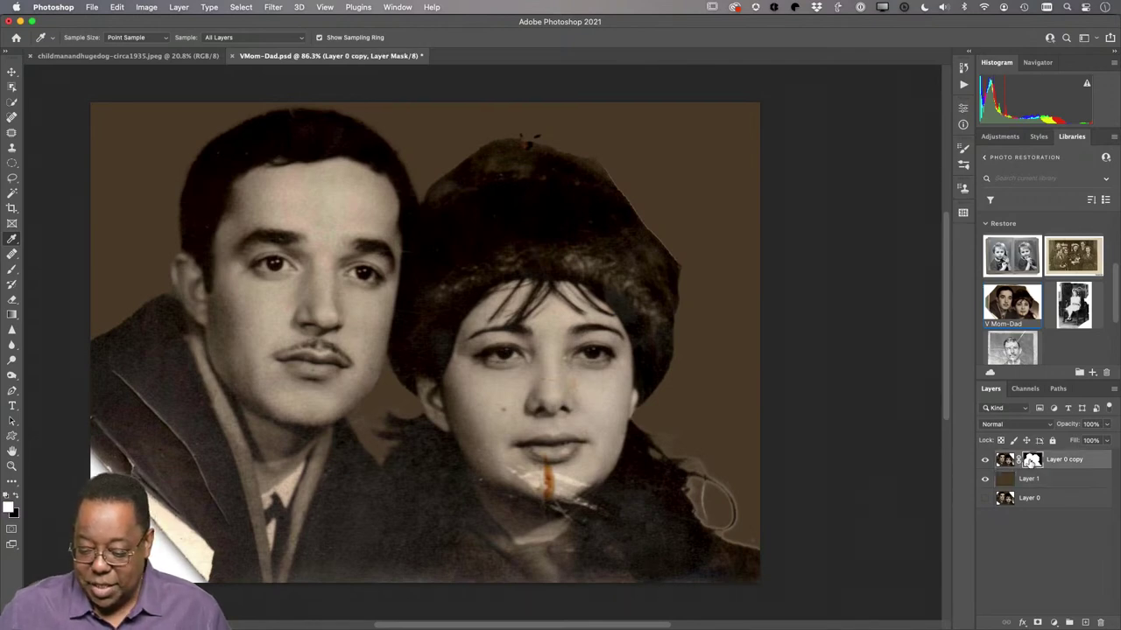
key(b)
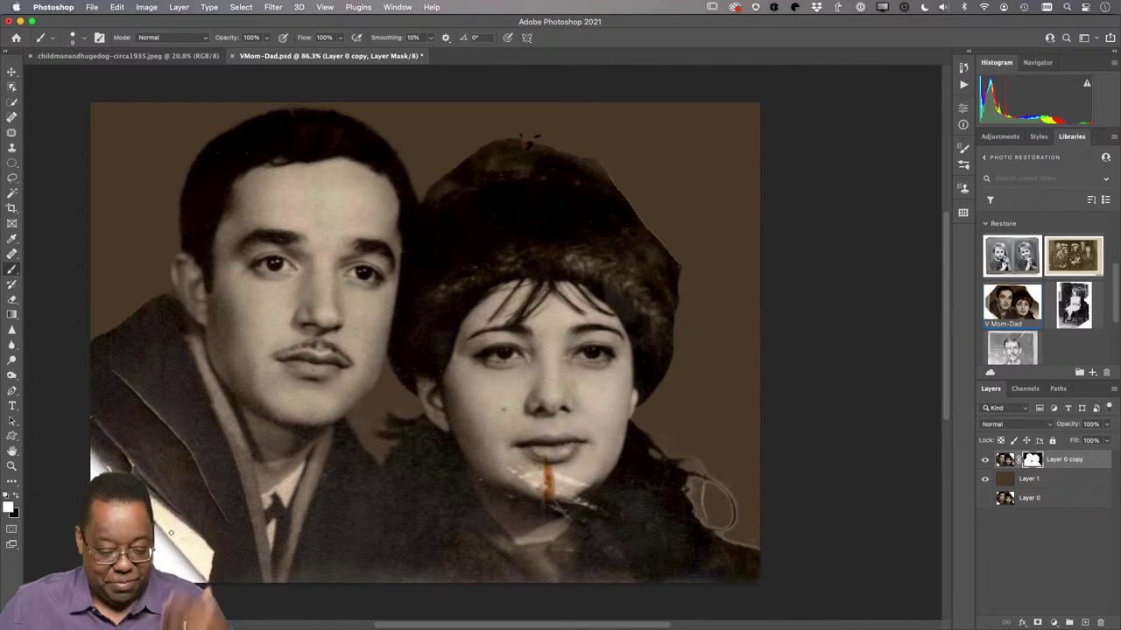
click(1004, 461)
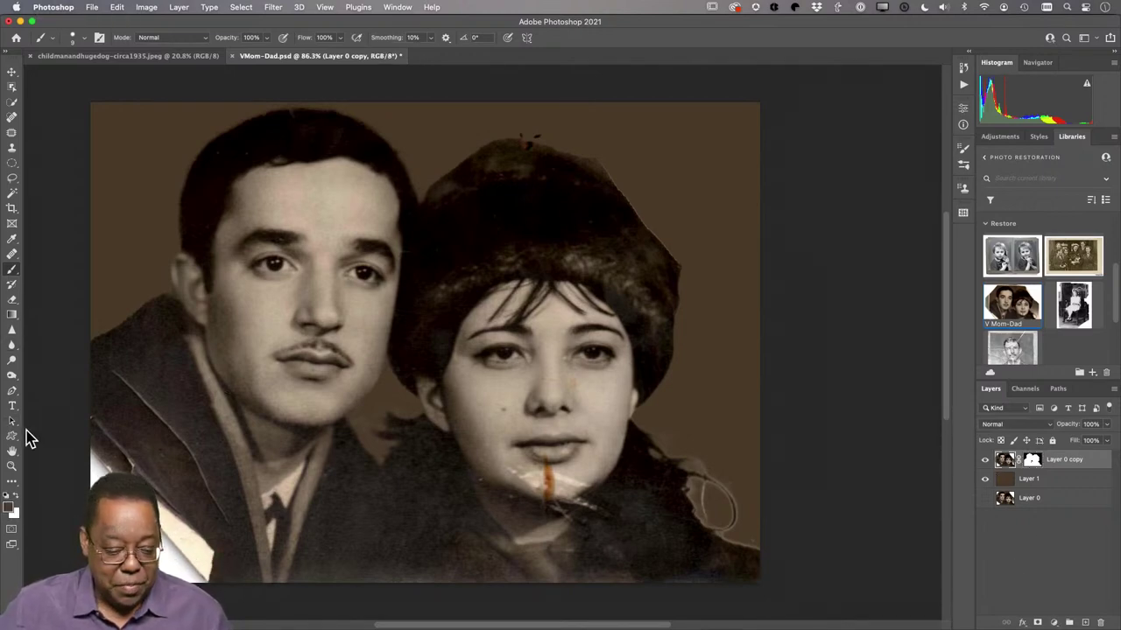
Lasso the torn lower-left corner and fill it with the sampled dark coat colour
click(11, 177)
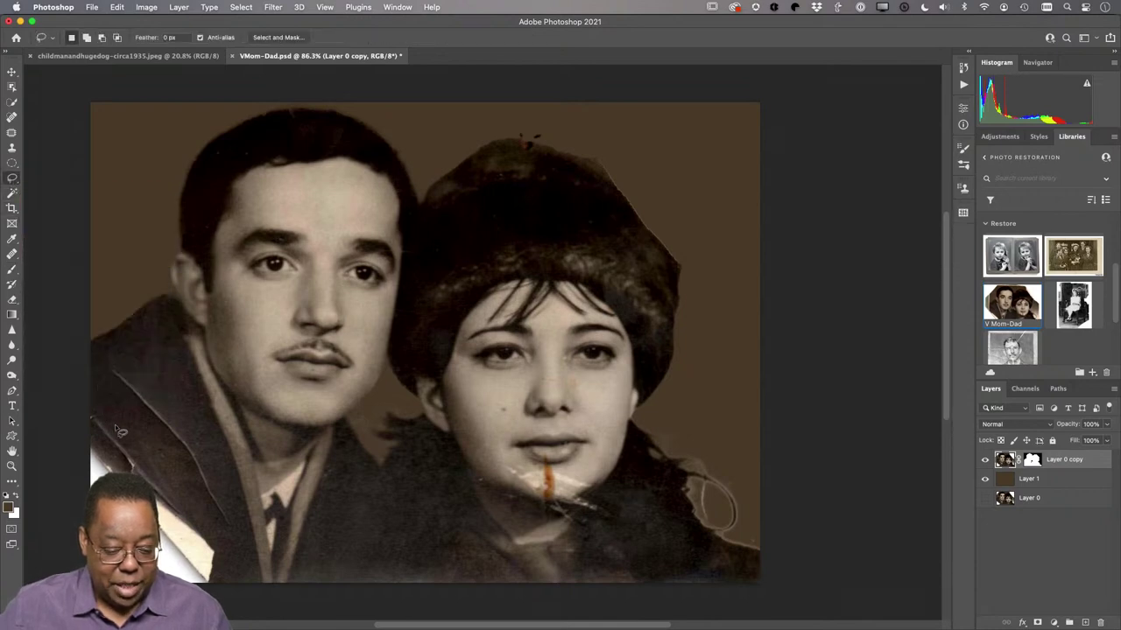
mouse_move(115, 426)
mouse_down()
mouse_move(88, 404)
mouse_move(73, 424)
mouse_move(63, 560)
mouse_up()
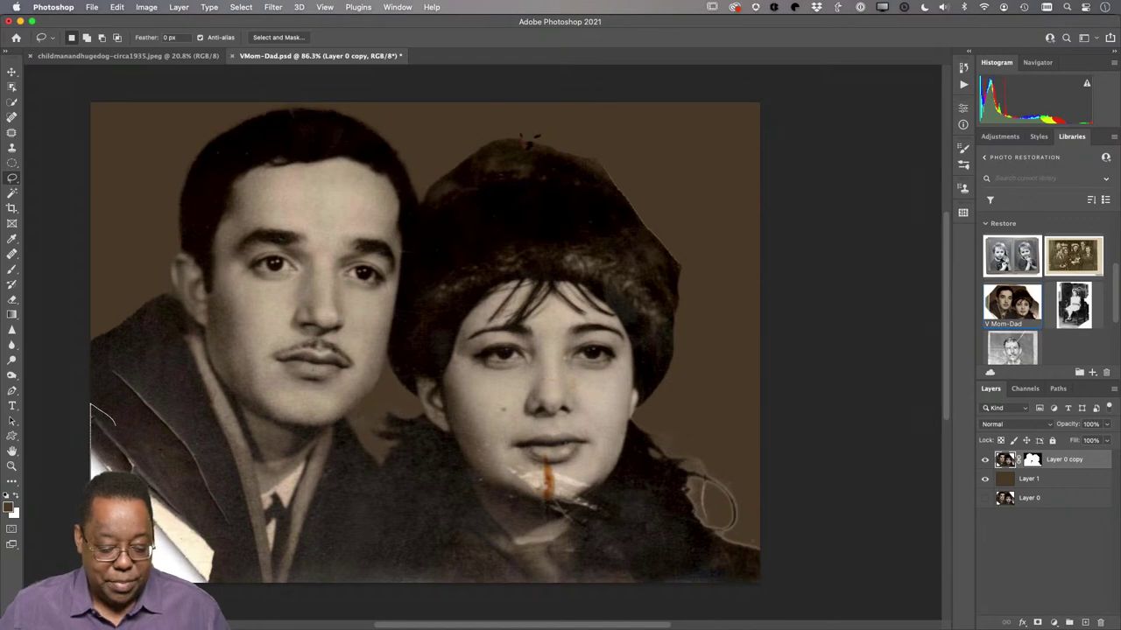
mouse_move(123, 578)
mouse_down()
mouse_move(222, 585)
mouse_move(221, 557)
mouse_move(159, 459)
mouse_move(101, 424)
mouse_up()
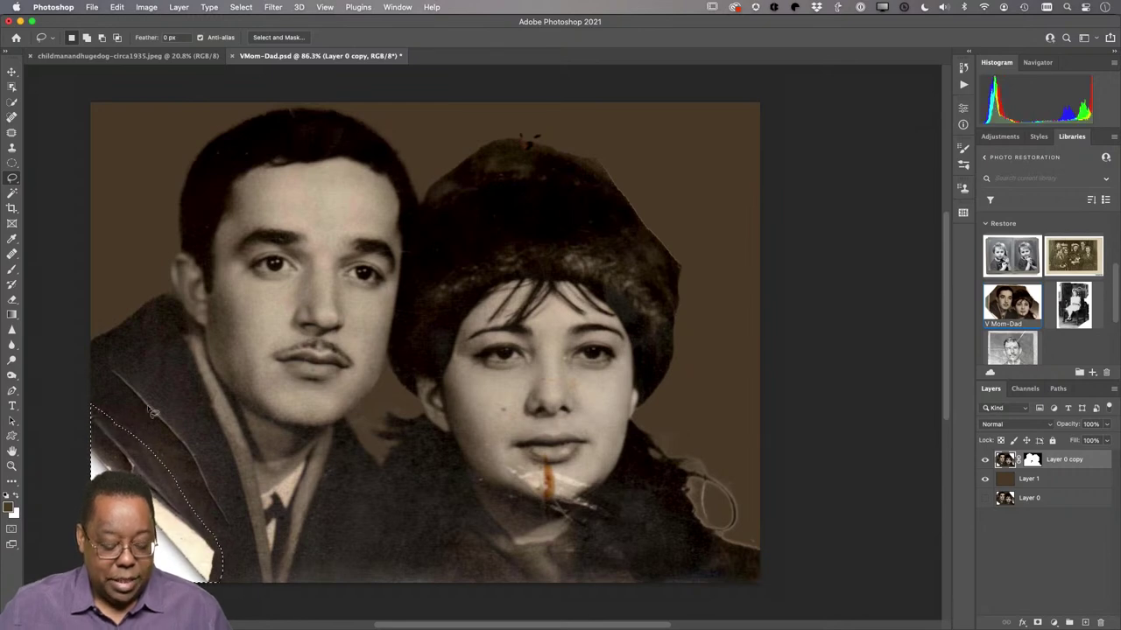
key(i)
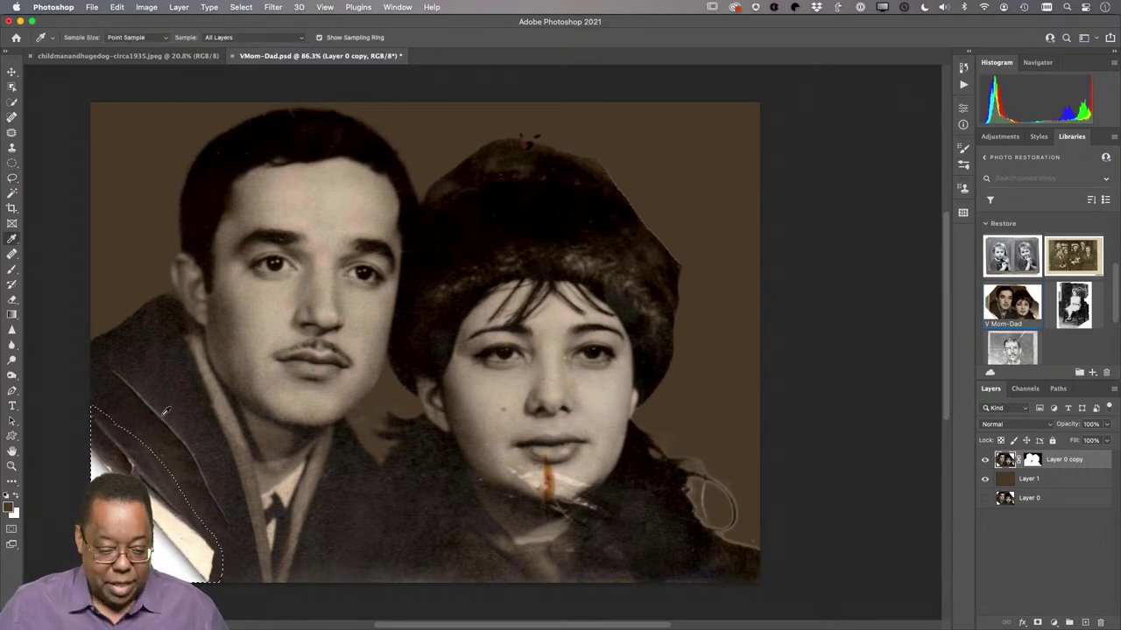
click(220, 511)
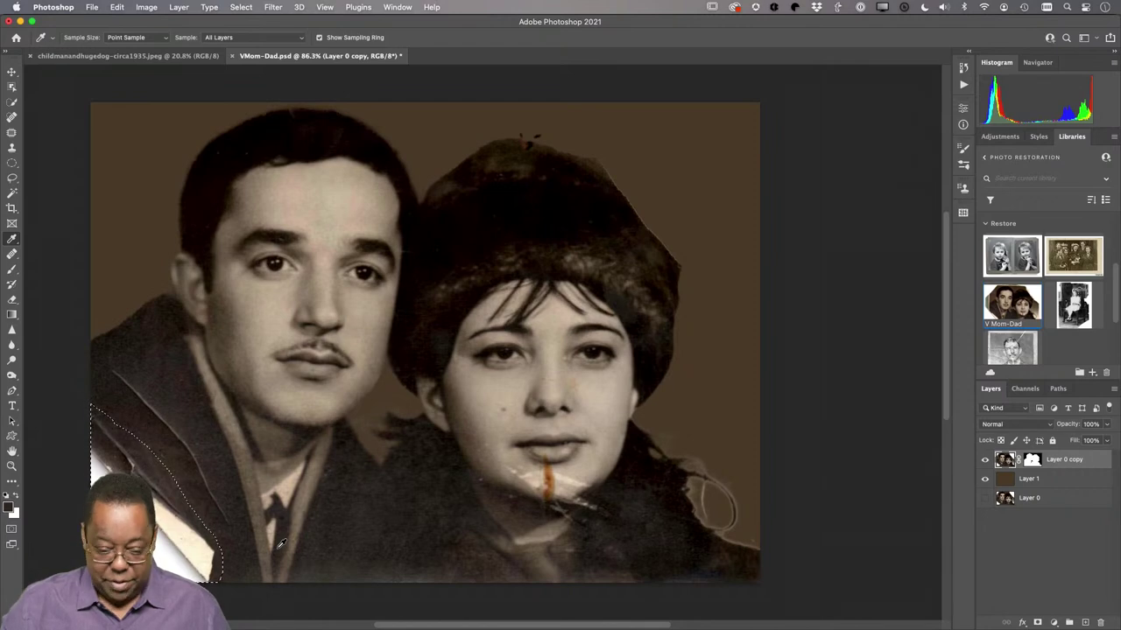
key(alt+BackSpace)
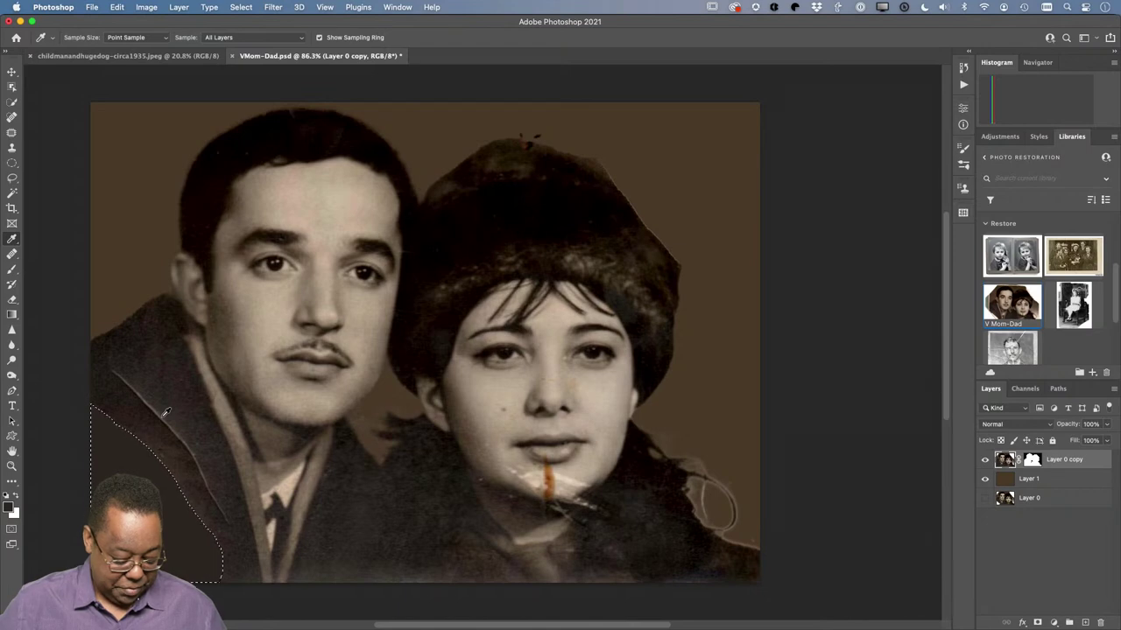
Set the Clone Stamp to size 100, sample the coat as source, and deselect the corner
key(s)
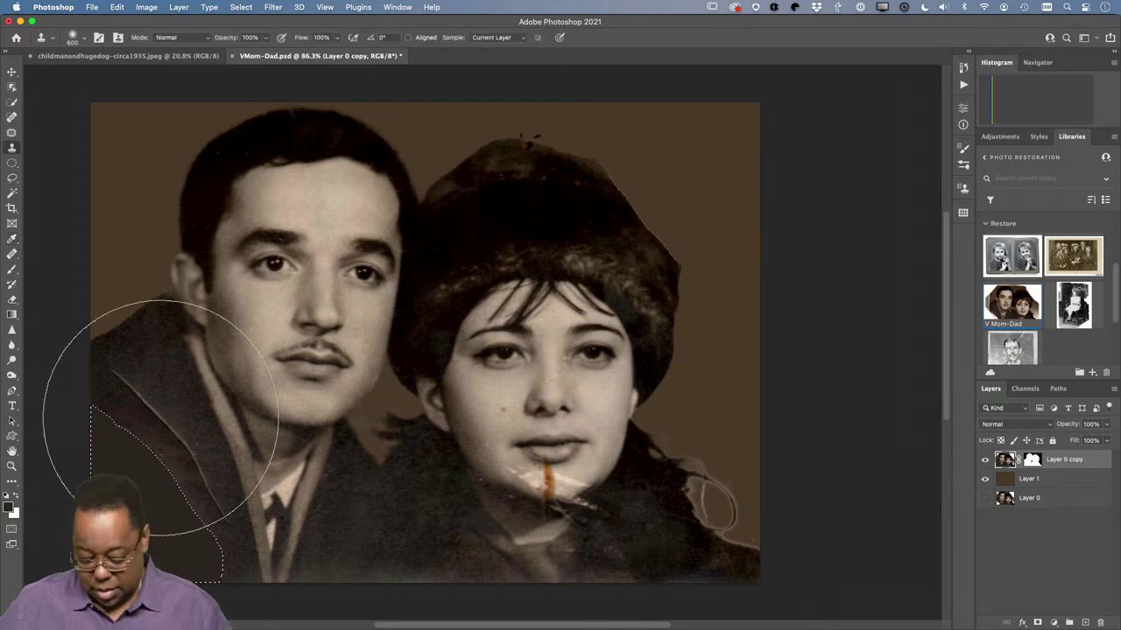
key(bracketleft)
key(bracketleft)
key(bracketleft)
key(bracketleft)
key(bracketleft)
key(bracketleft)
key(bracketleft)
key(bracketleft)
key(bracketleft)
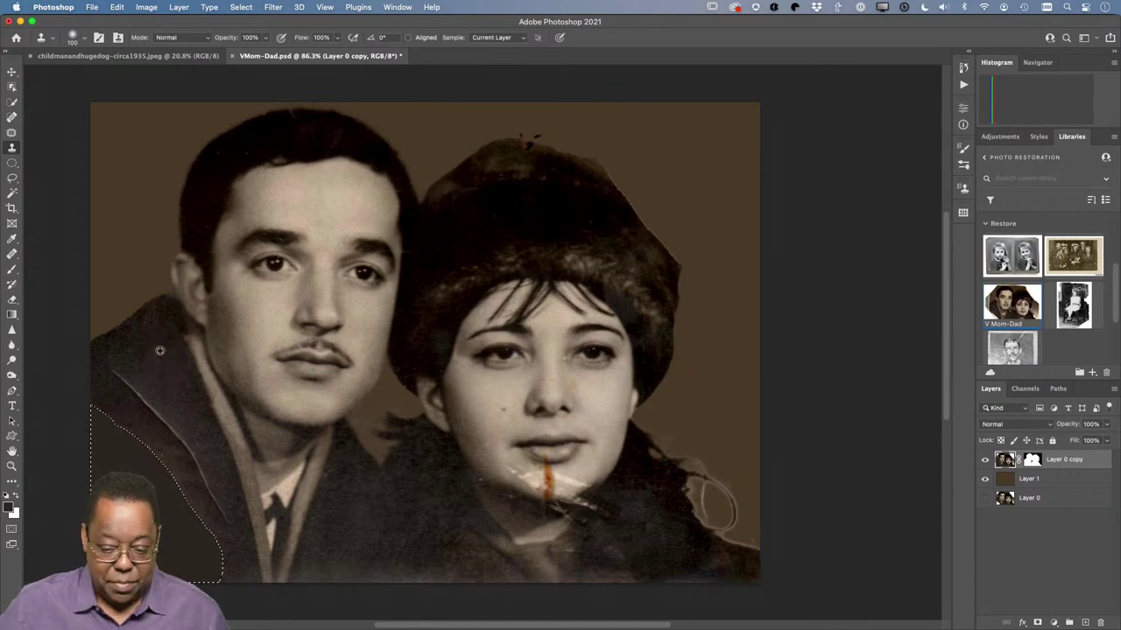
alt+click(159, 351)
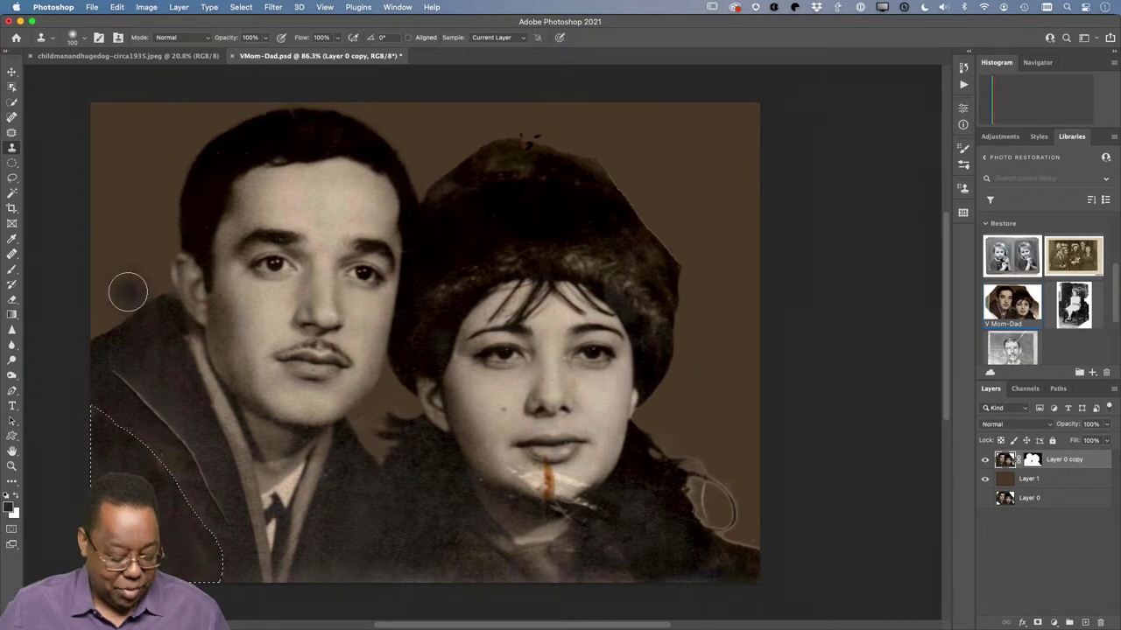
key(super+d)
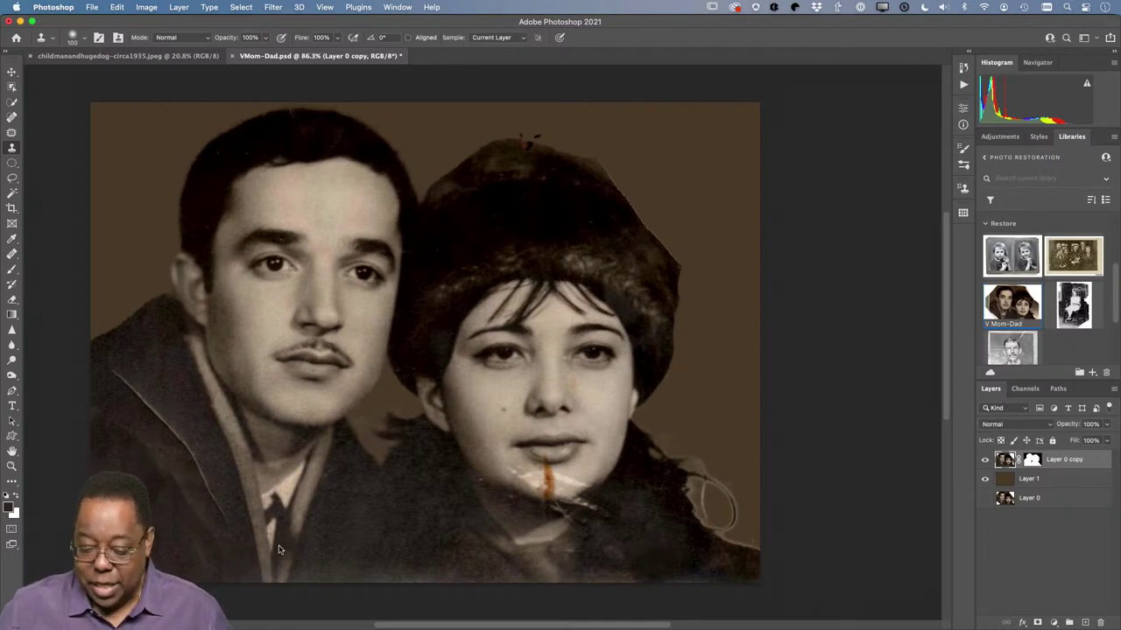
Patch two small coat areas along the torn edge with nearby clean coat texture
click(13, 134)
mouse_move(144, 427)
mouse_down()
mouse_move(104, 407)
mouse_move(107, 432)
mouse_move(211, 548)
mouse_move(213, 500)
mouse_move(178, 446)
mouse_up()
key(super+d)
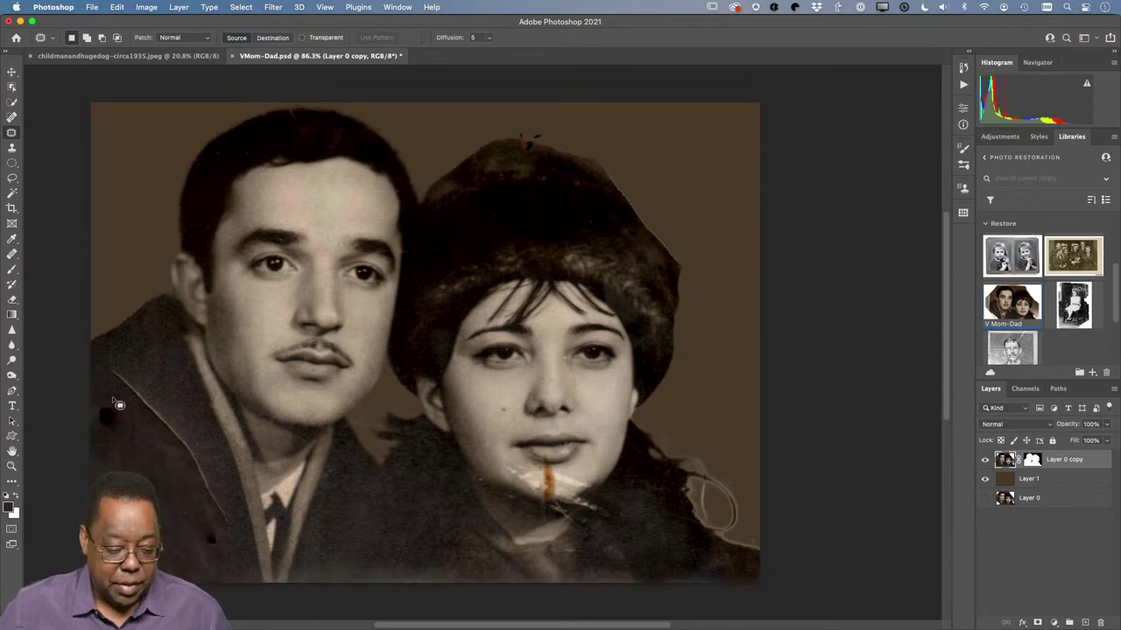
mouse_move(119, 404)
mouse_down()
mouse_move(99, 431)
mouse_move(116, 408)
mouse_up()
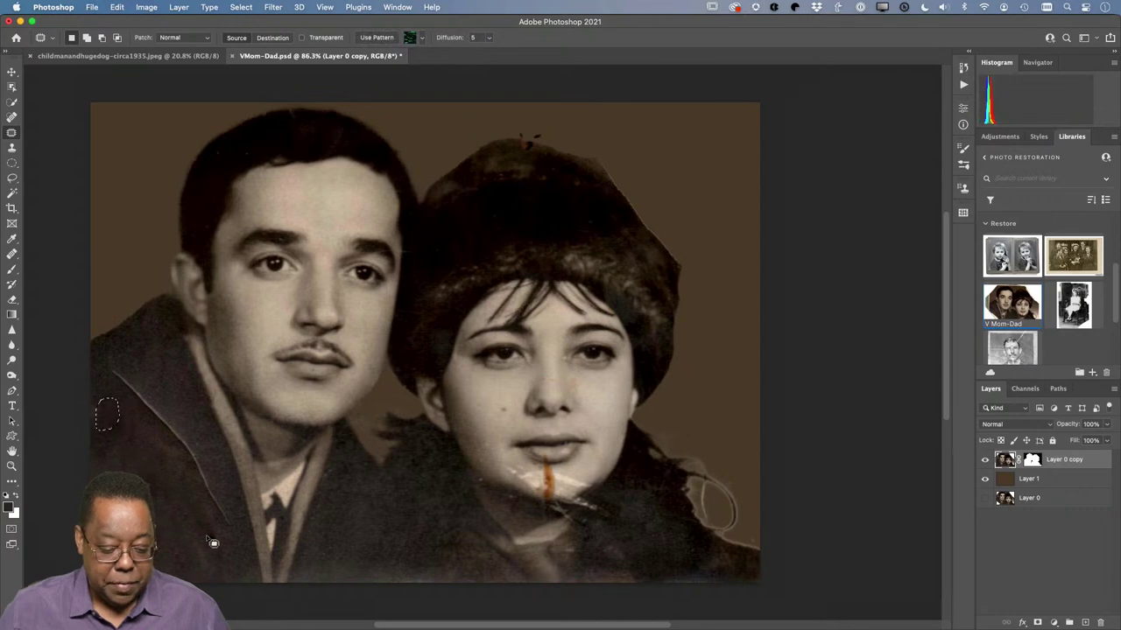
drag(213, 544, 175, 486)
key(super+d)
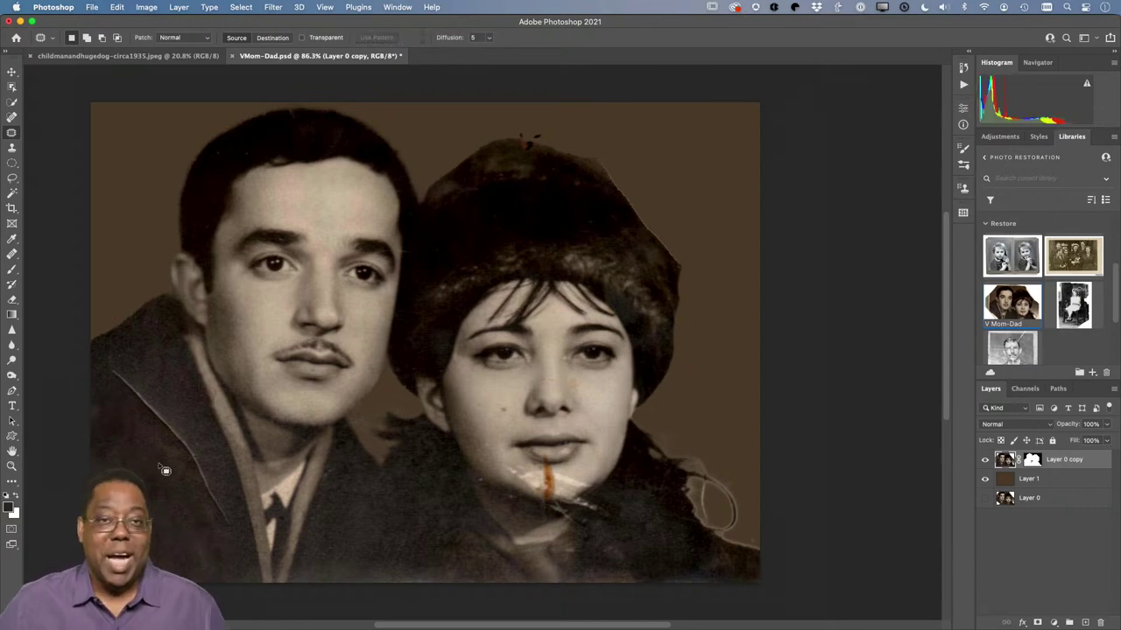
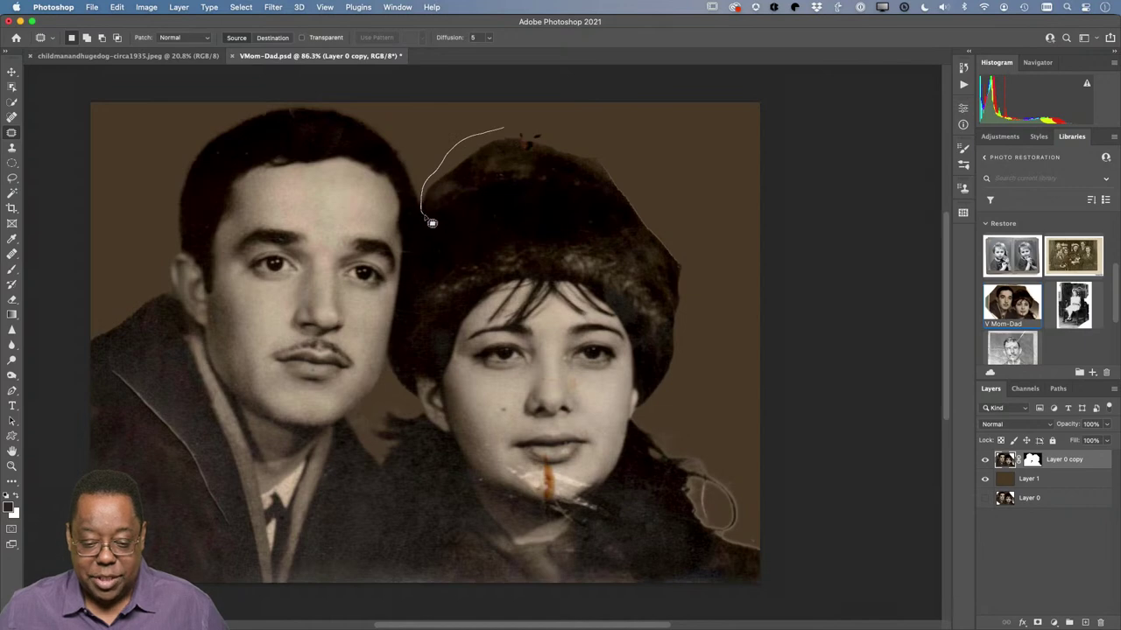
Copy an intact part of the woman's hat onto Layer 2 and move it over the hat's damaged right side
mouse_move(432, 222)
mouse_down()
mouse_move(455, 227)
mouse_move(543, 192)
mouse_move(556, 177)
mouse_move(511, 133)
mouse_up()
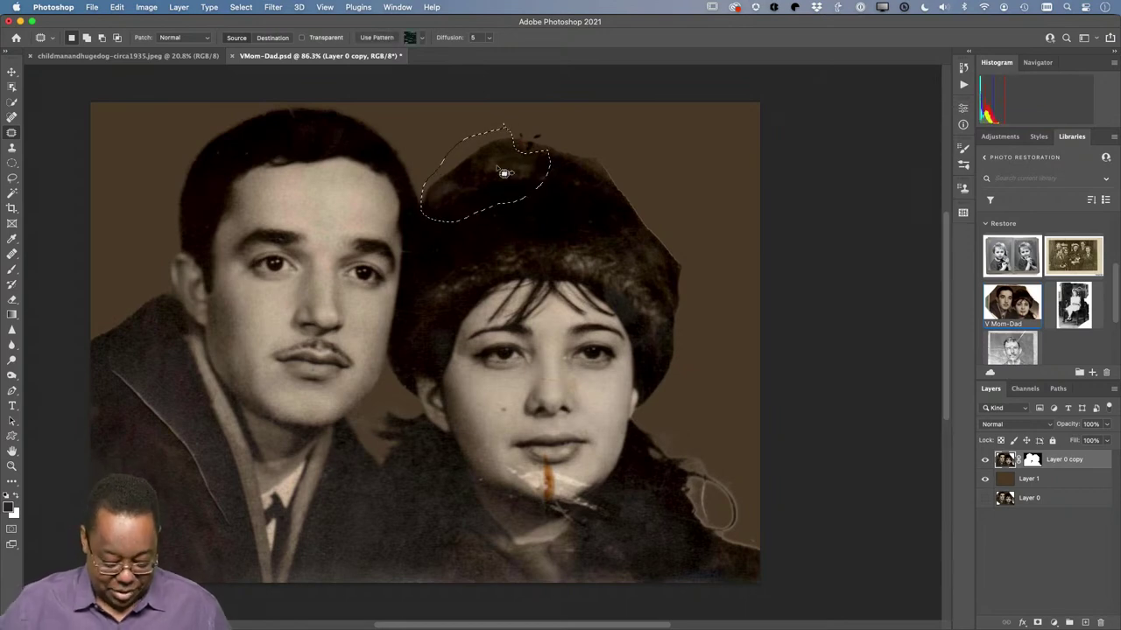
key(super+j)
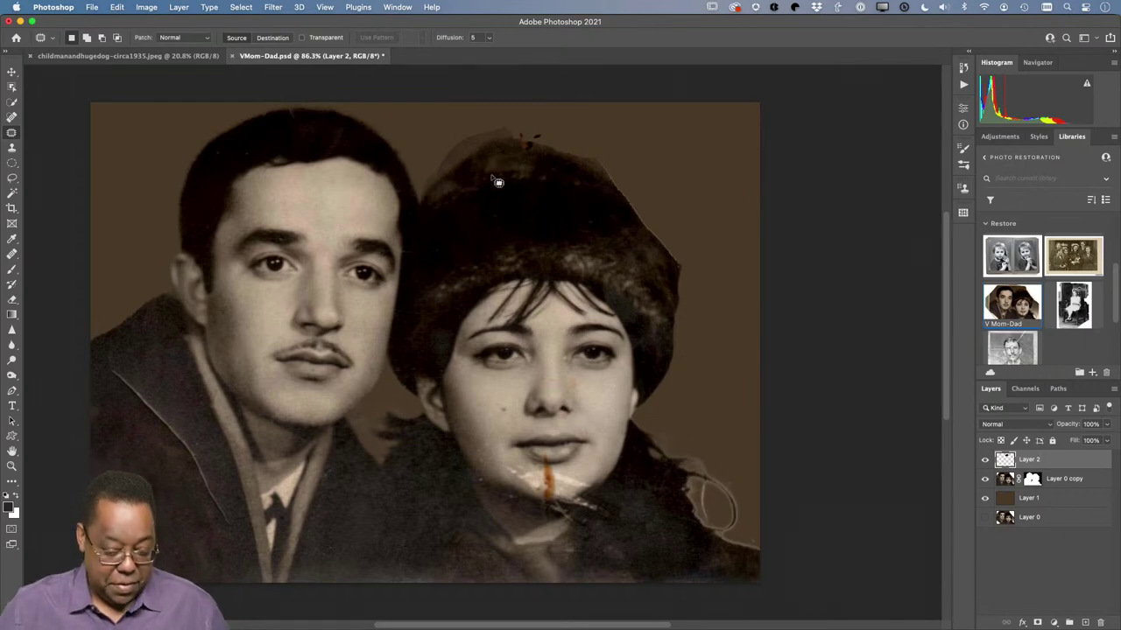
key(v)
drag(497, 182, 618, 224)
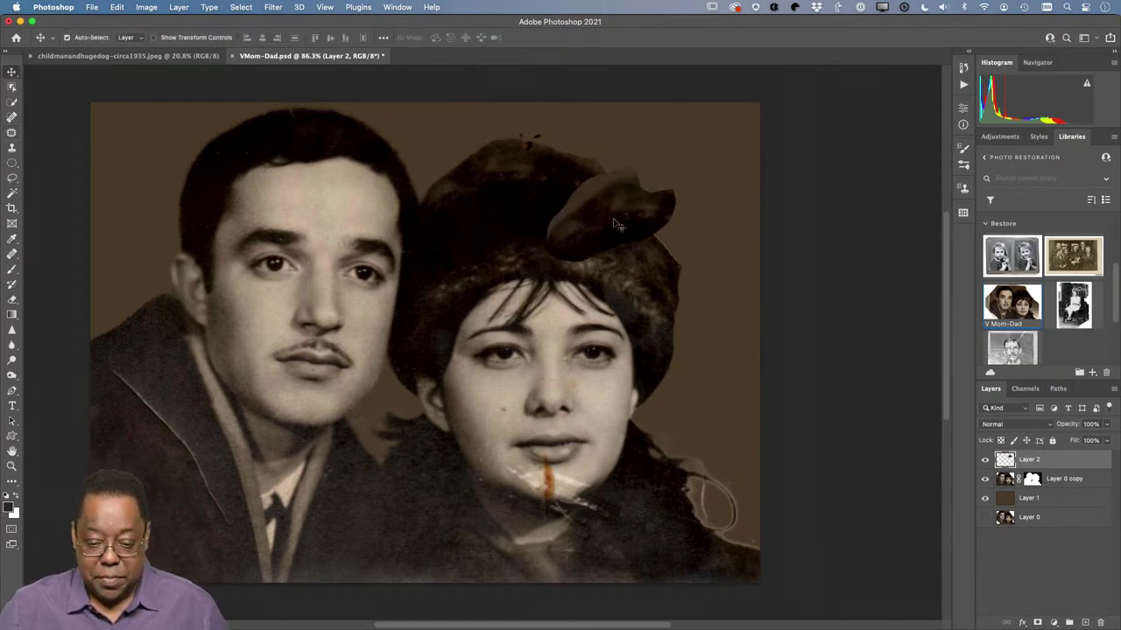
right_click(611, 225)
click(601, 202)
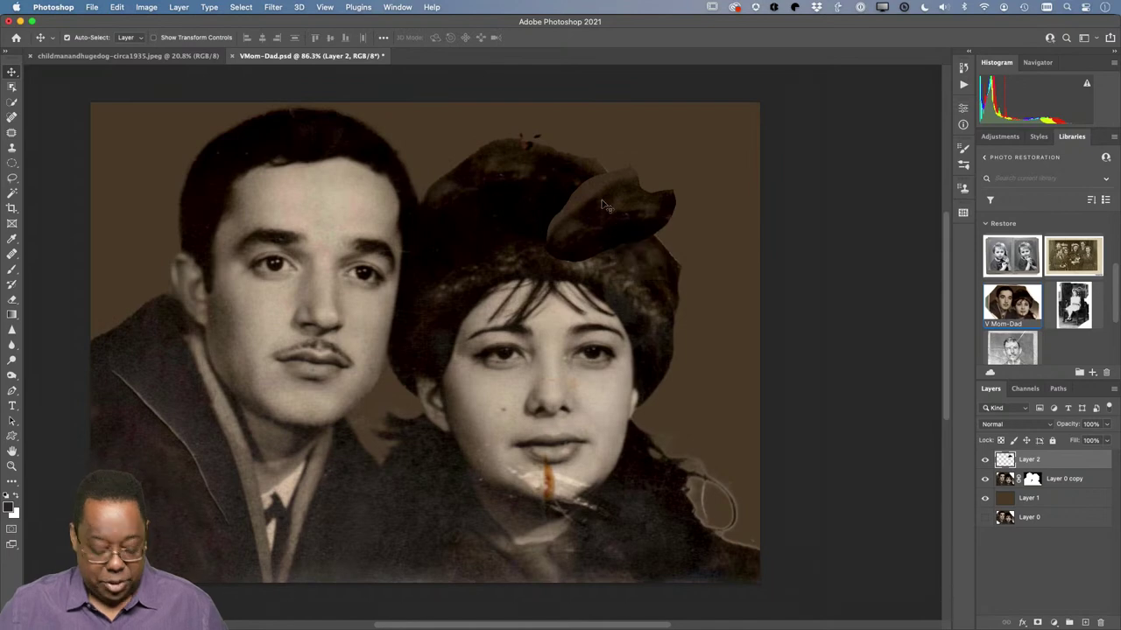
Flip the hat patch horizontally, rotate it to follow the hat's curve, and apply the transform
key(super+t)
right_click(616, 215)
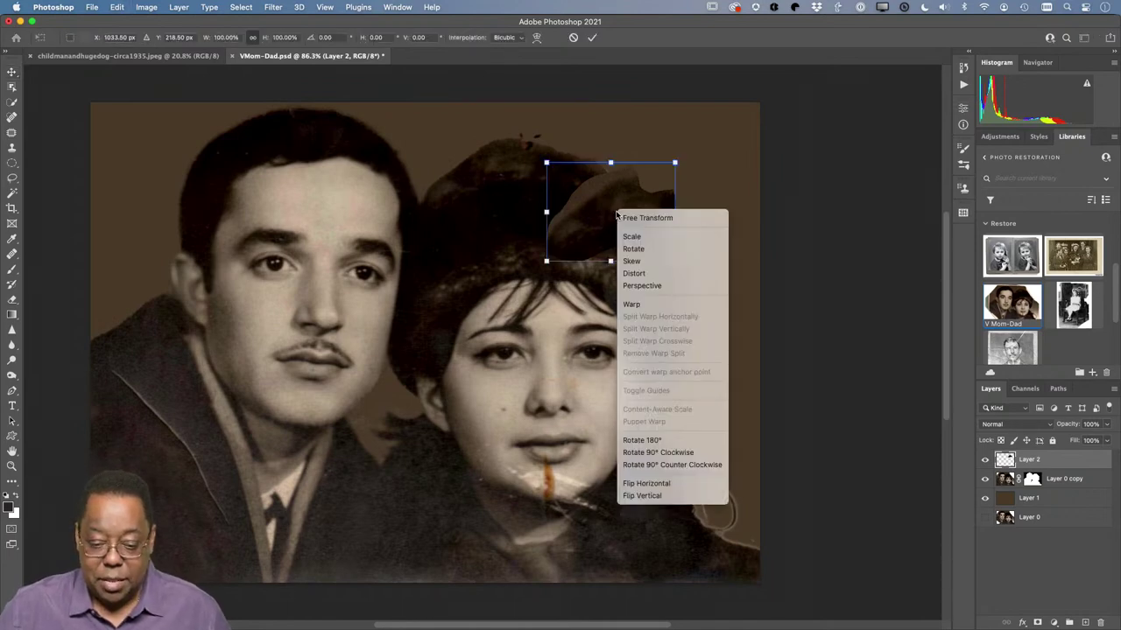
click(667, 483)
drag(635, 214, 664, 215)
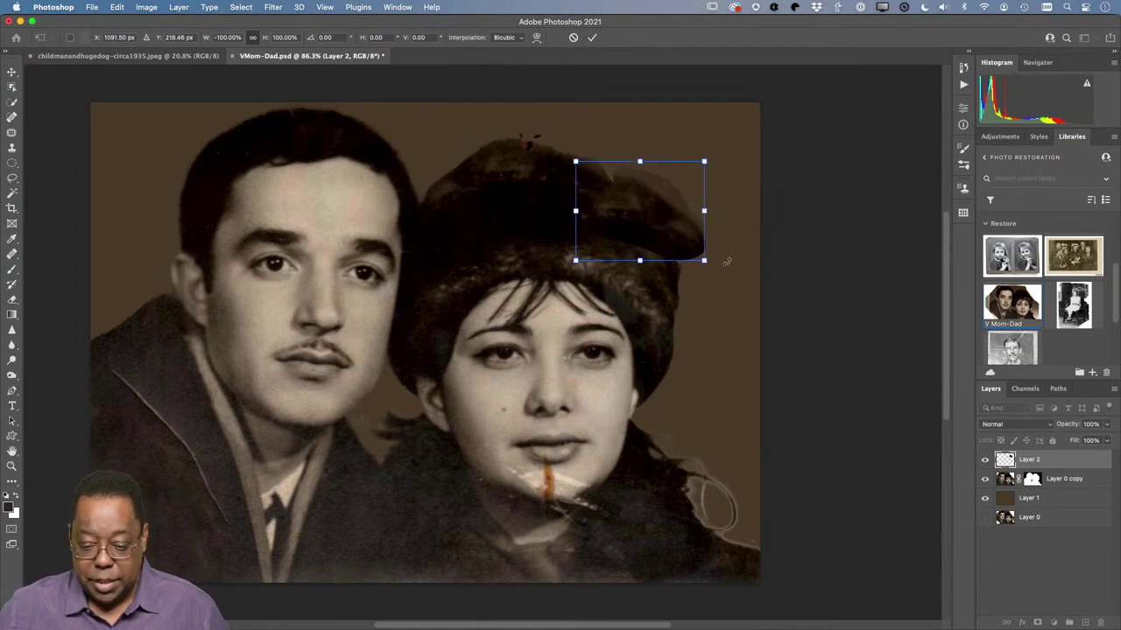
drag(727, 261, 683, 292)
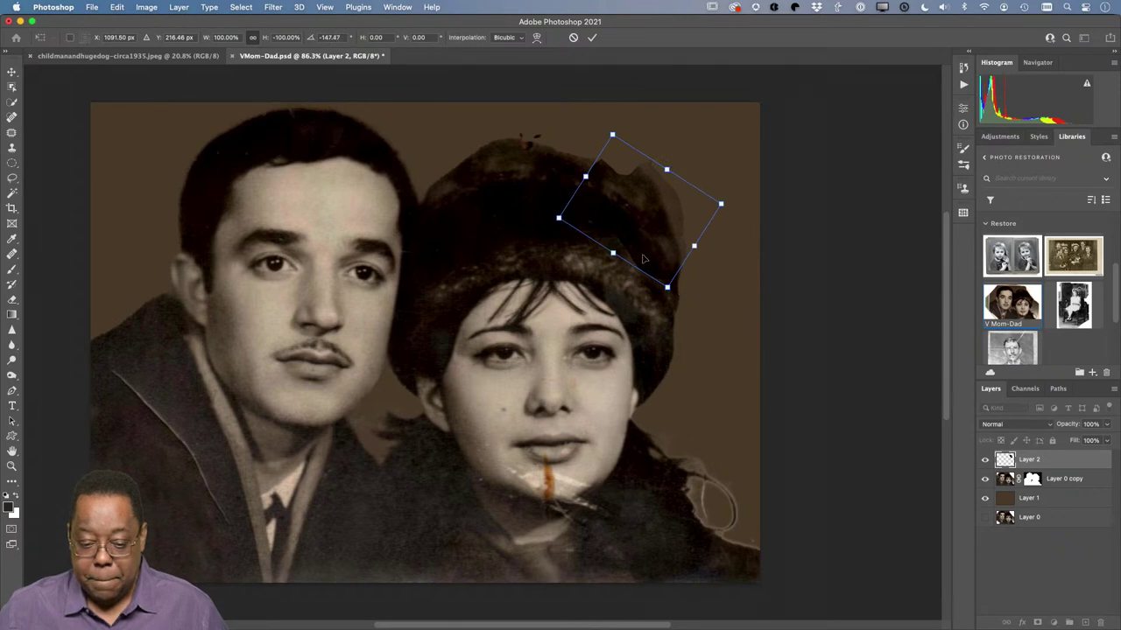
drag(645, 258, 639, 261)
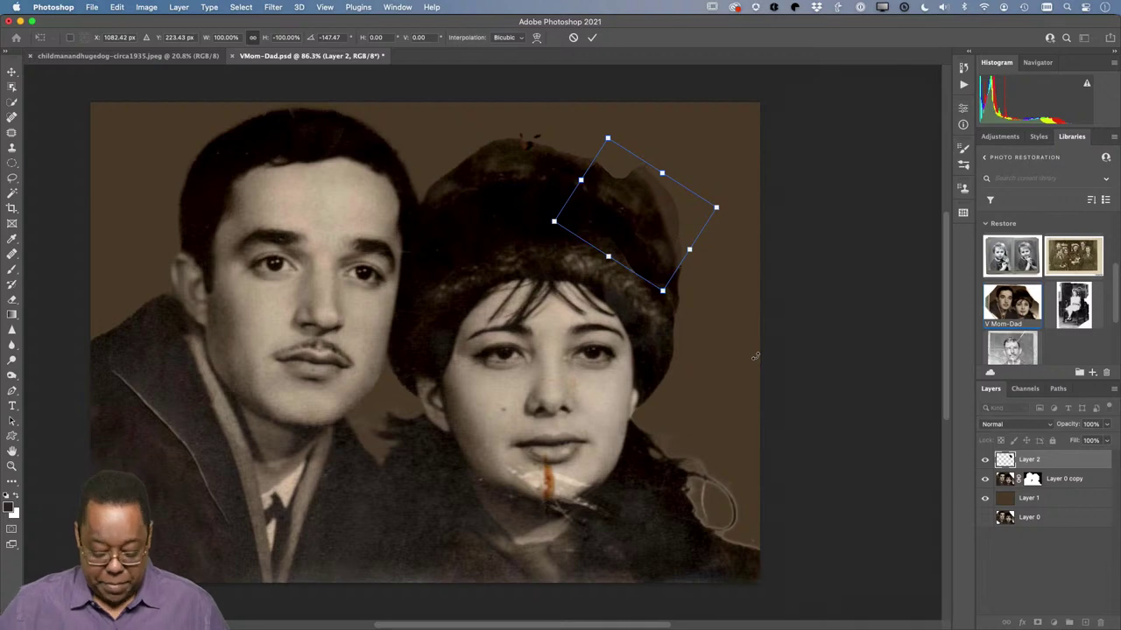
key(Return)
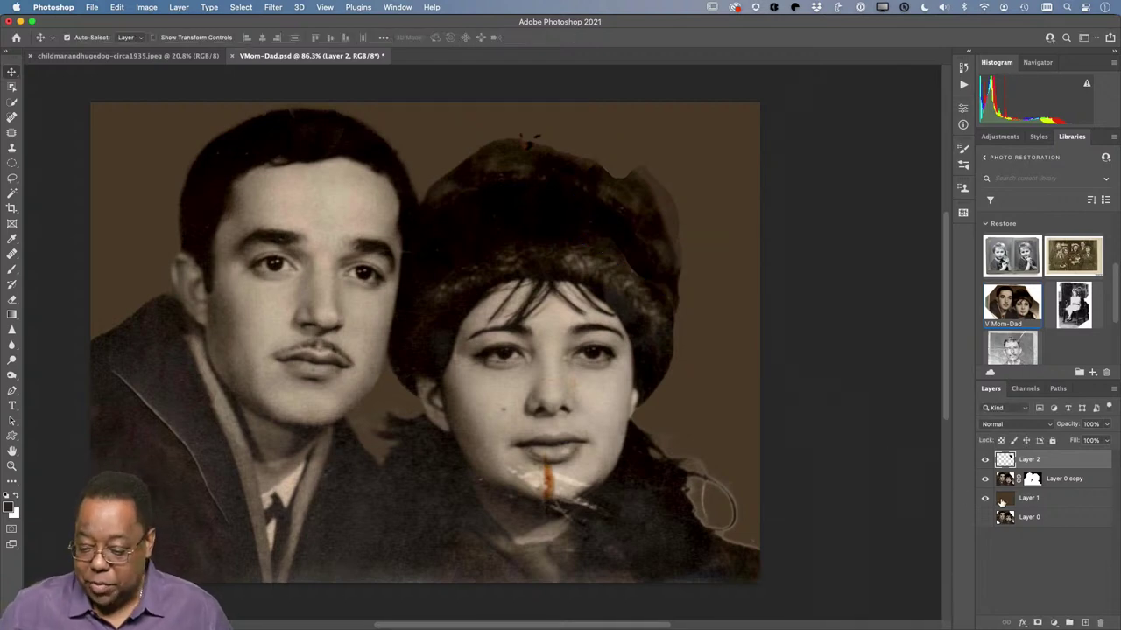
Add a layer mask to Layer 2 and brush black along the hat patch's edges
click(1037, 623)
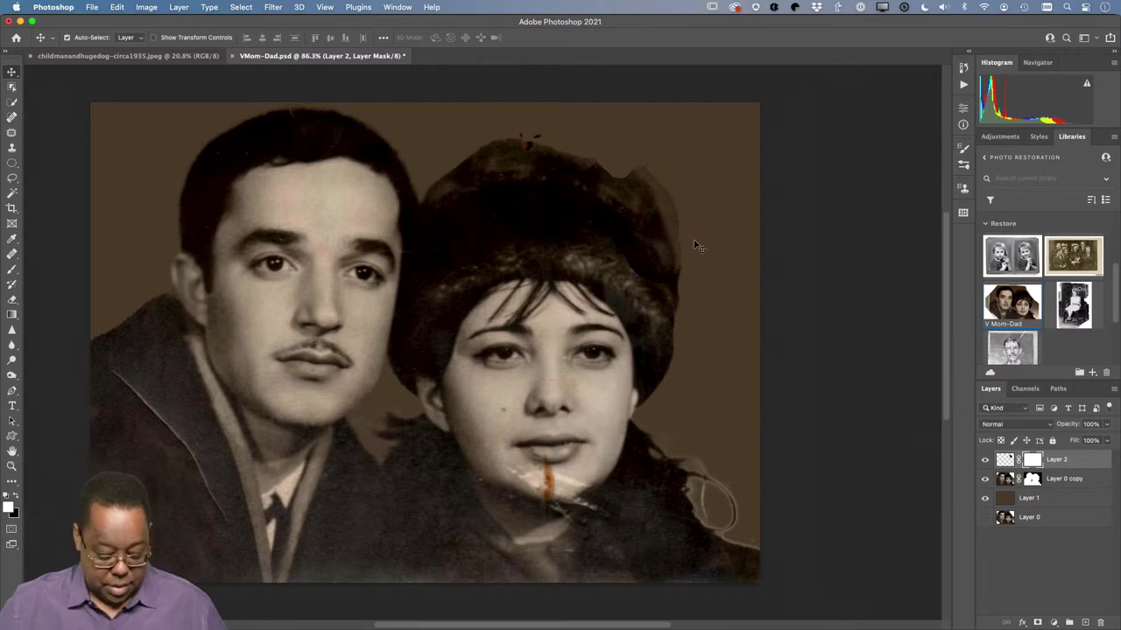
key(b)
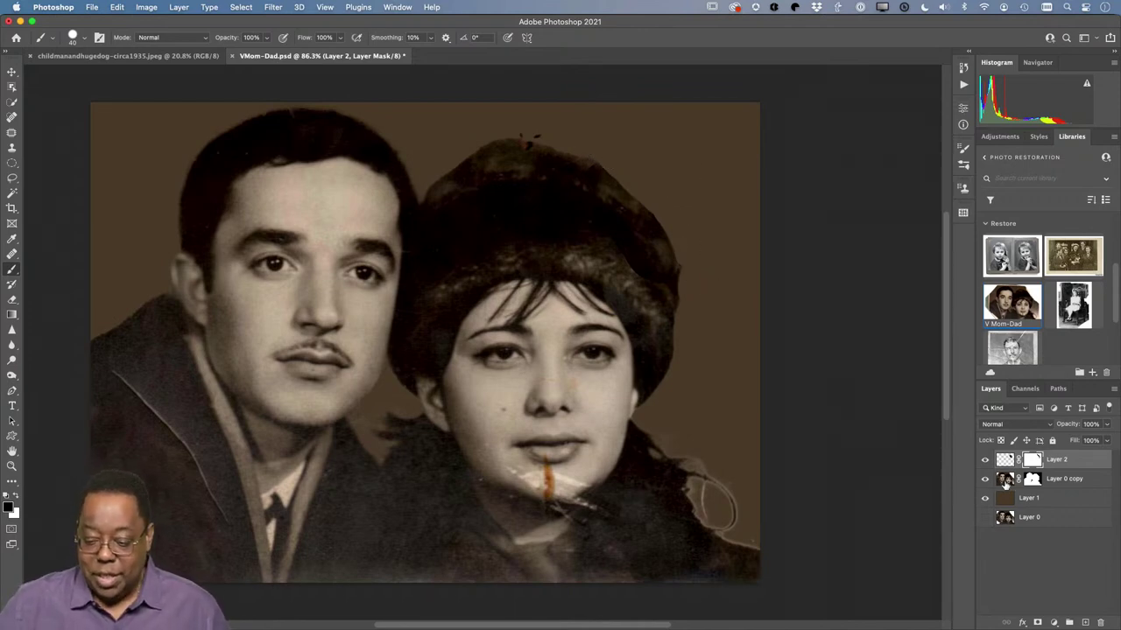
click(1006, 481)
Zoom in on the woman's face and spot-heal the spots on her nose and cheek
key(z)
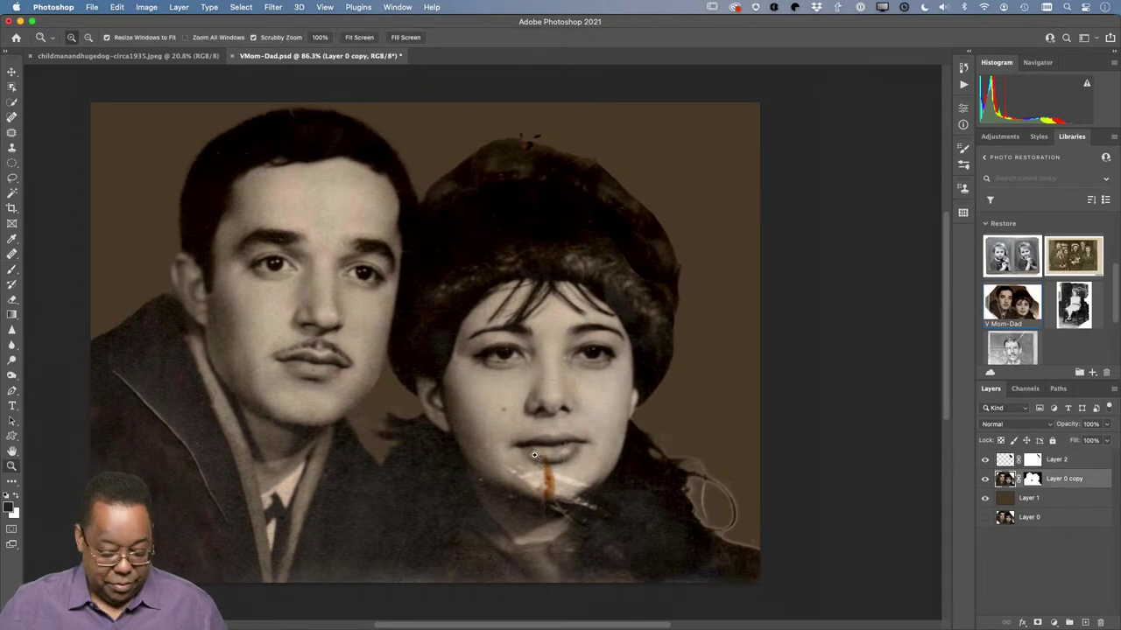
drag(540, 458, 511, 425)
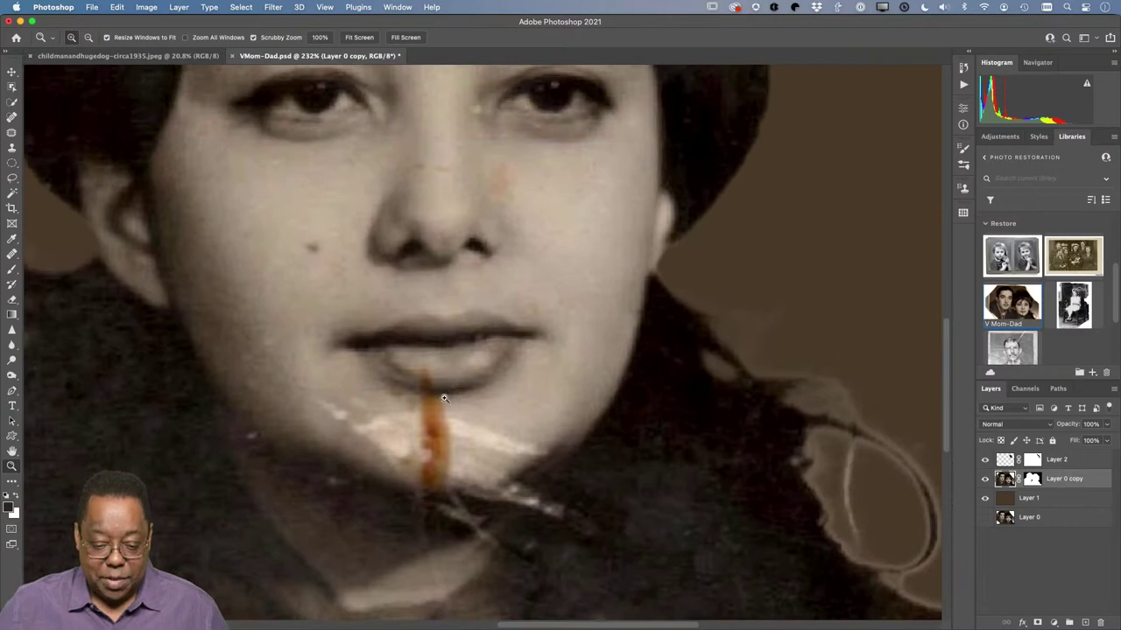
click(12, 117)
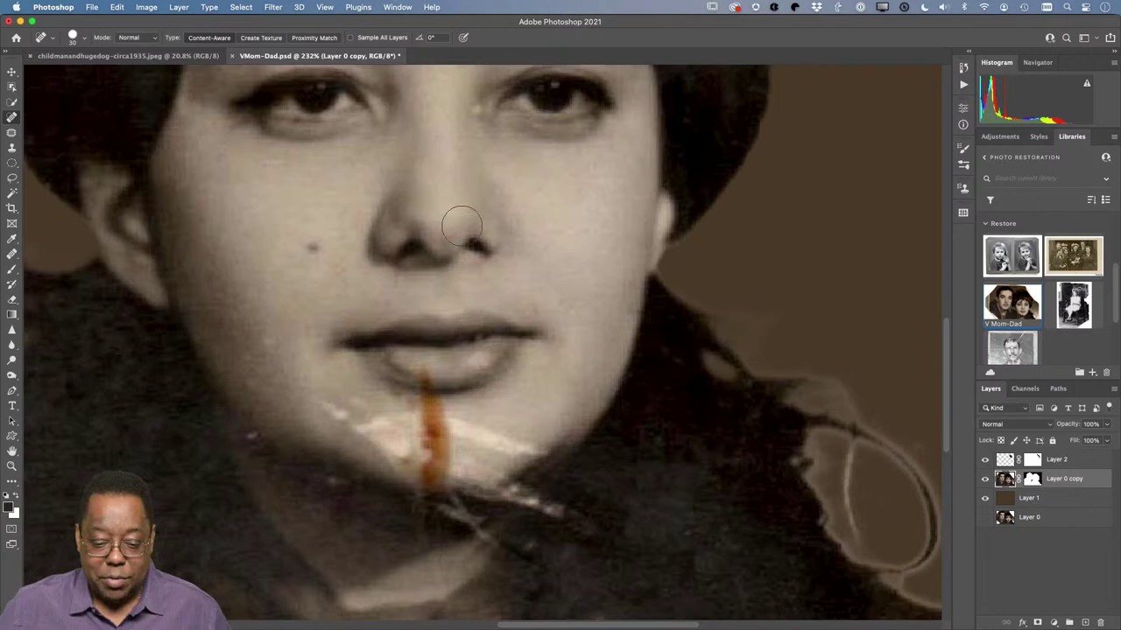
click(417, 180)
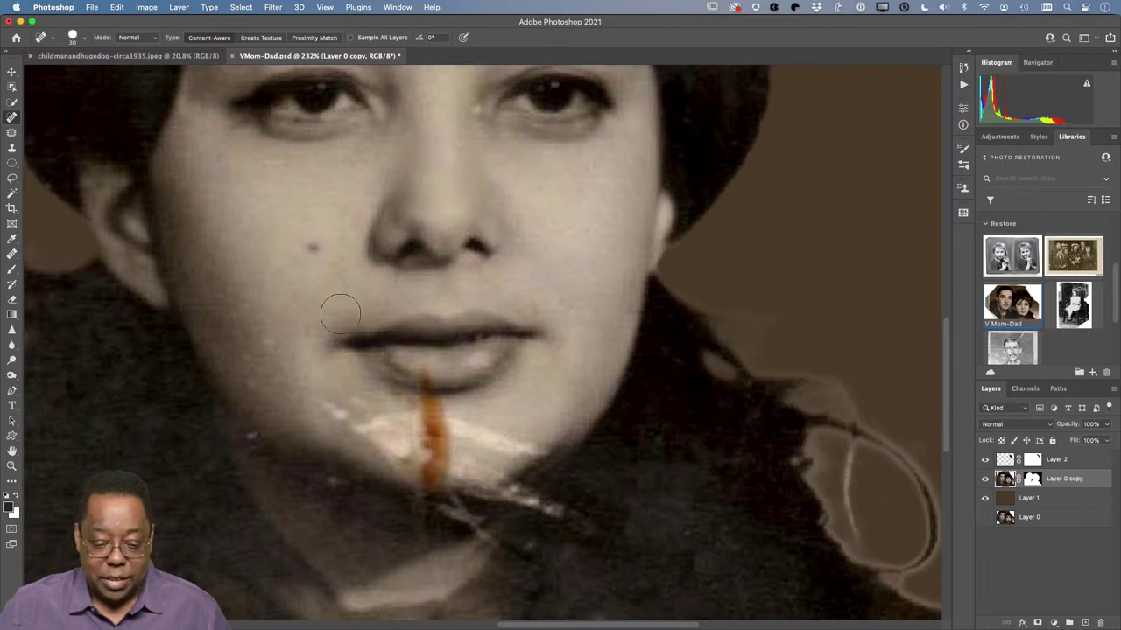
click(342, 271)
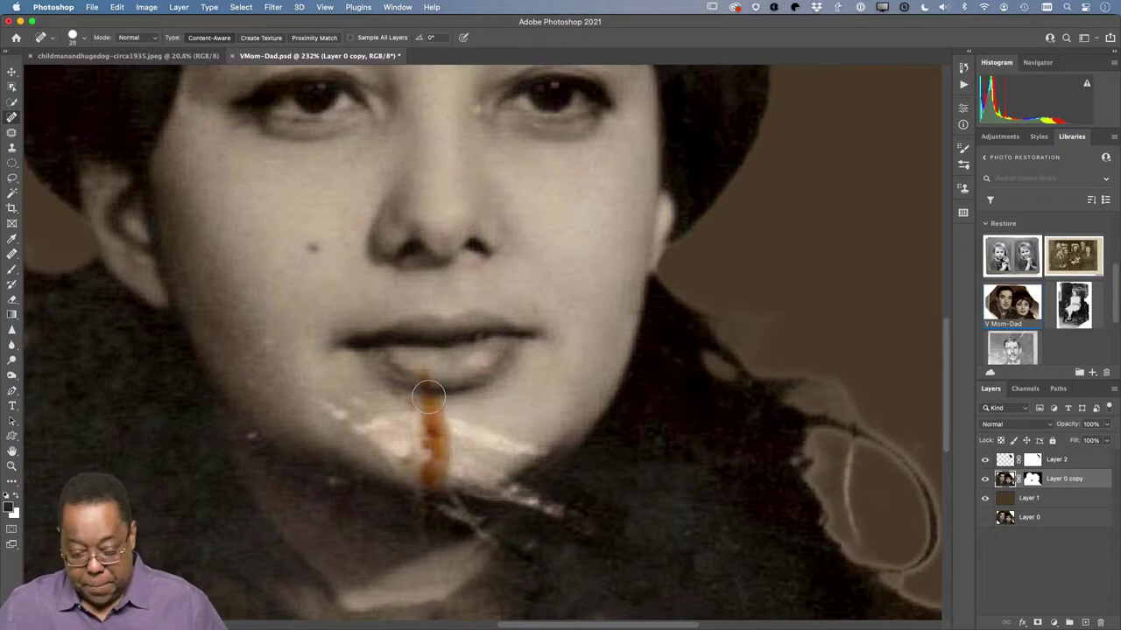
Shrink the Spot Healing Brush and heal beside the orange stain and the pale crack below the chin
key(bracketleft)
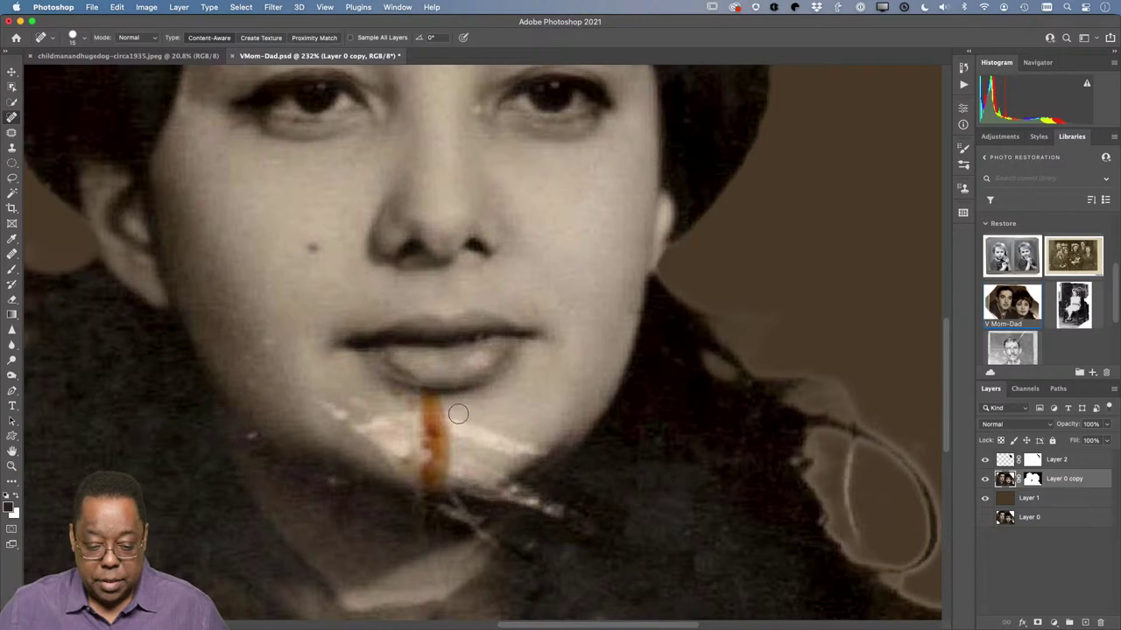
mouse_move(427, 418)
mouse_down()
mouse_move(353, 432)
mouse_move(427, 425)
mouse_move(438, 405)
mouse_move(407, 400)
mouse_move(439, 409)
mouse_move(426, 392)
mouse_move(452, 443)
mouse_move(414, 417)
mouse_move(537, 451)
mouse_move(501, 455)
mouse_move(471, 445)
mouse_up()
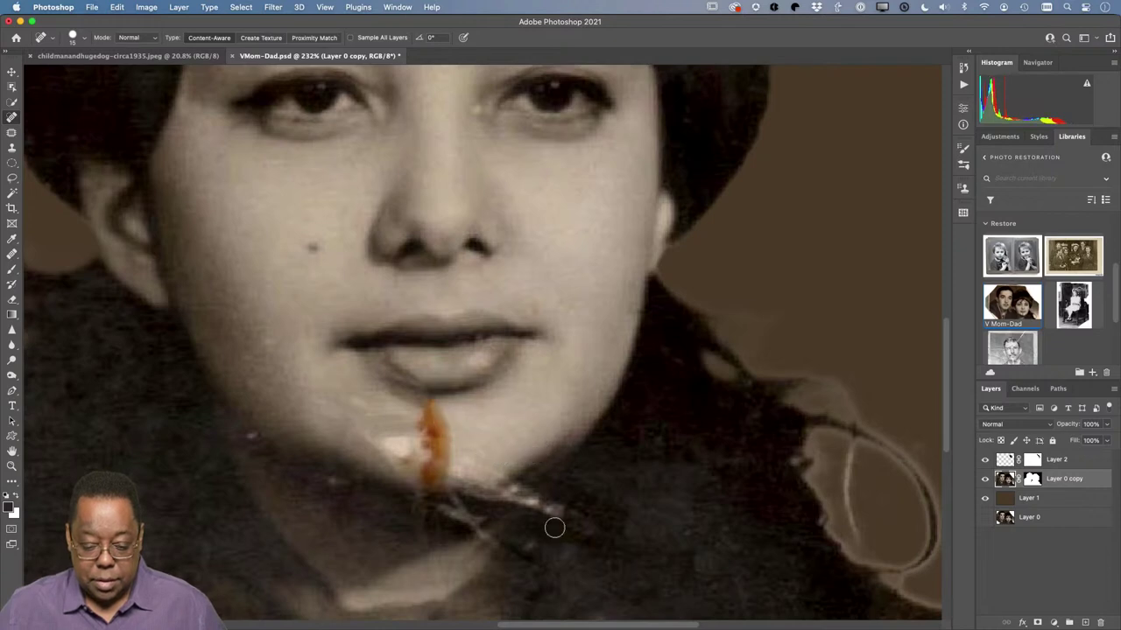
mouse_move(563, 520)
mouse_down()
mouse_move(497, 492)
mouse_move(506, 498)
mouse_move(482, 543)
mouse_move(453, 516)
mouse_move(461, 508)
mouse_move(428, 510)
mouse_up()
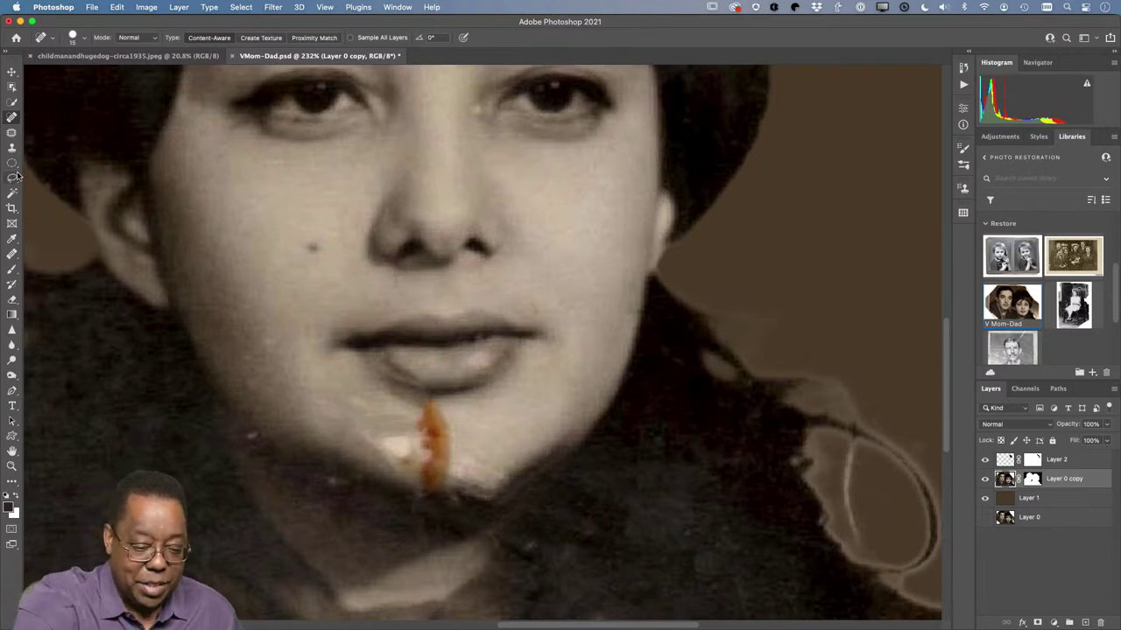
Patch the orange streak, the leftover orange spot and the bright blotch on the chin
click(14, 133)
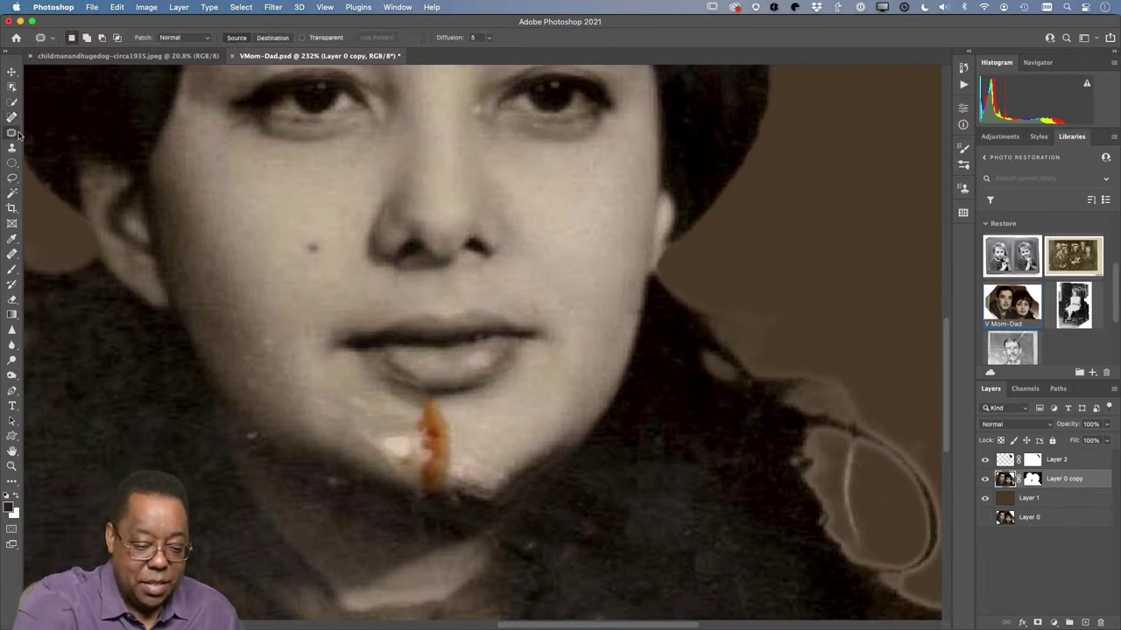
mouse_move(442, 408)
mouse_down()
mouse_move(417, 422)
mouse_move(418, 470)
mouse_move(448, 476)
mouse_move(456, 444)
mouse_move(500, 443)
mouse_up()
key(super+d)
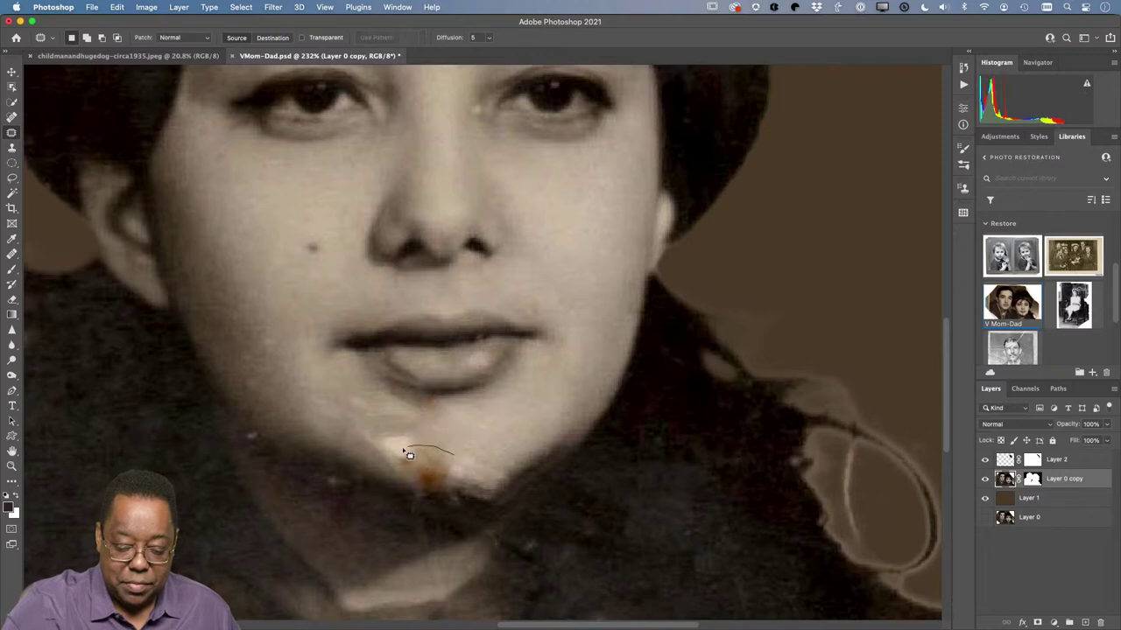
mouse_move(408, 455)
mouse_down()
mouse_move(438, 490)
mouse_move(454, 454)
mouse_move(488, 443)
mouse_up()
key(super+d)
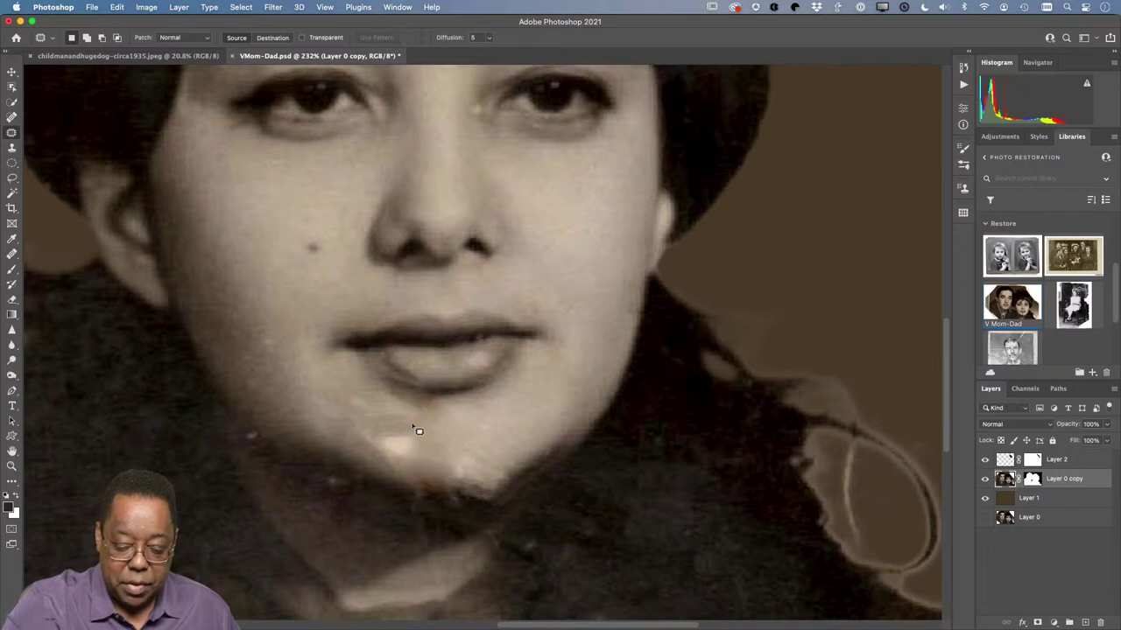
mouse_move(419, 430)
mouse_down()
mouse_move(388, 445)
mouse_move(419, 458)
mouse_move(448, 453)
mouse_move(457, 471)
mouse_move(450, 422)
mouse_move(413, 400)
mouse_move(445, 464)
mouse_move(475, 464)
mouse_up()
key(super+d)
key(super+d)
key(super+d)
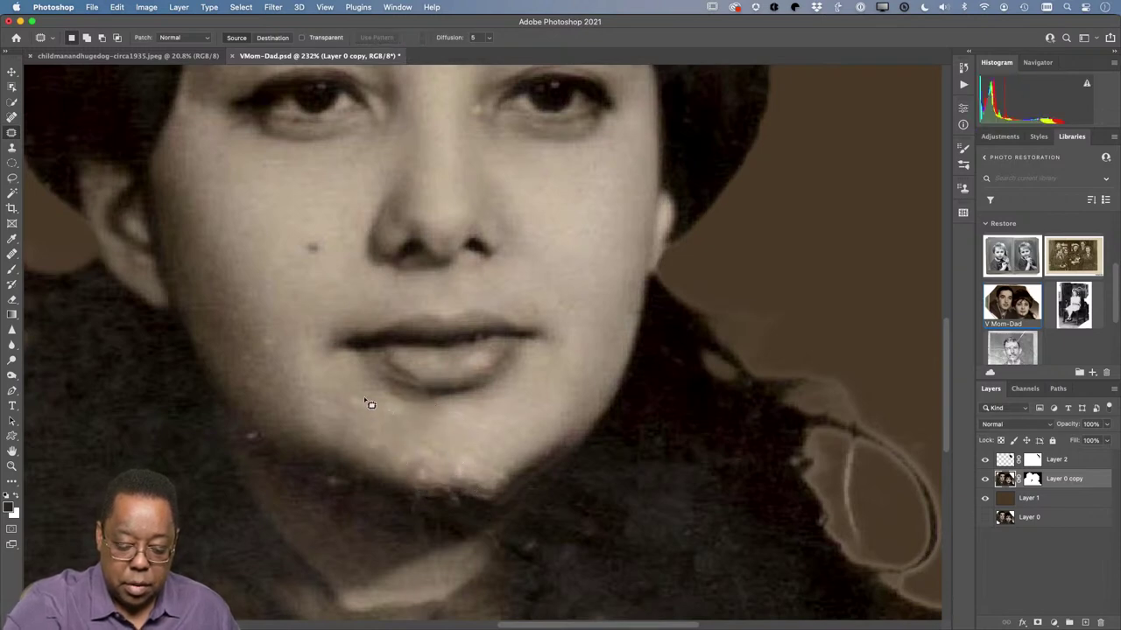
Patch the small flaws on the chin and to the left of the lips
mouse_move(366, 398)
mouse_down()
mouse_move(332, 426)
mouse_move(336, 400)
mouse_up()
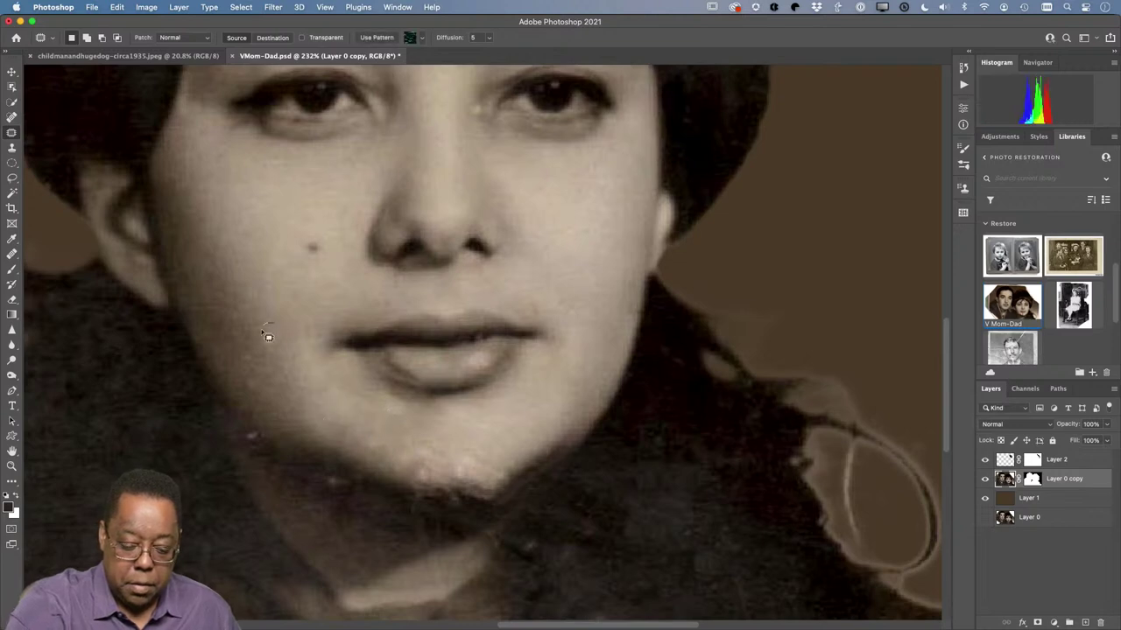
drag(268, 333, 280, 359)
drag(253, 426, 260, 453)
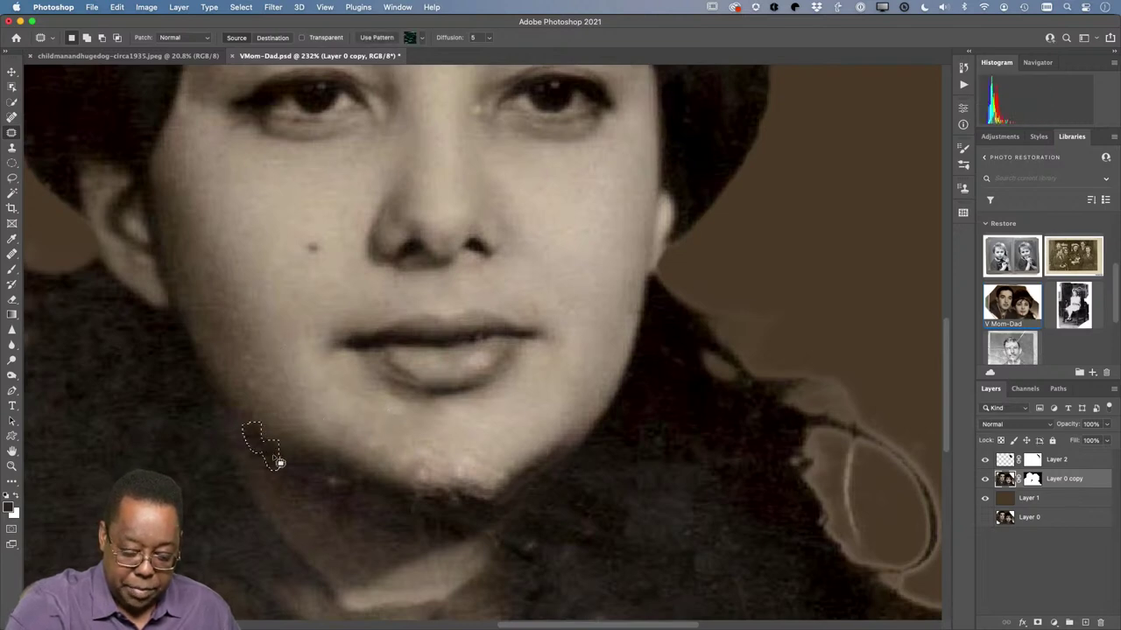
key(super+d)
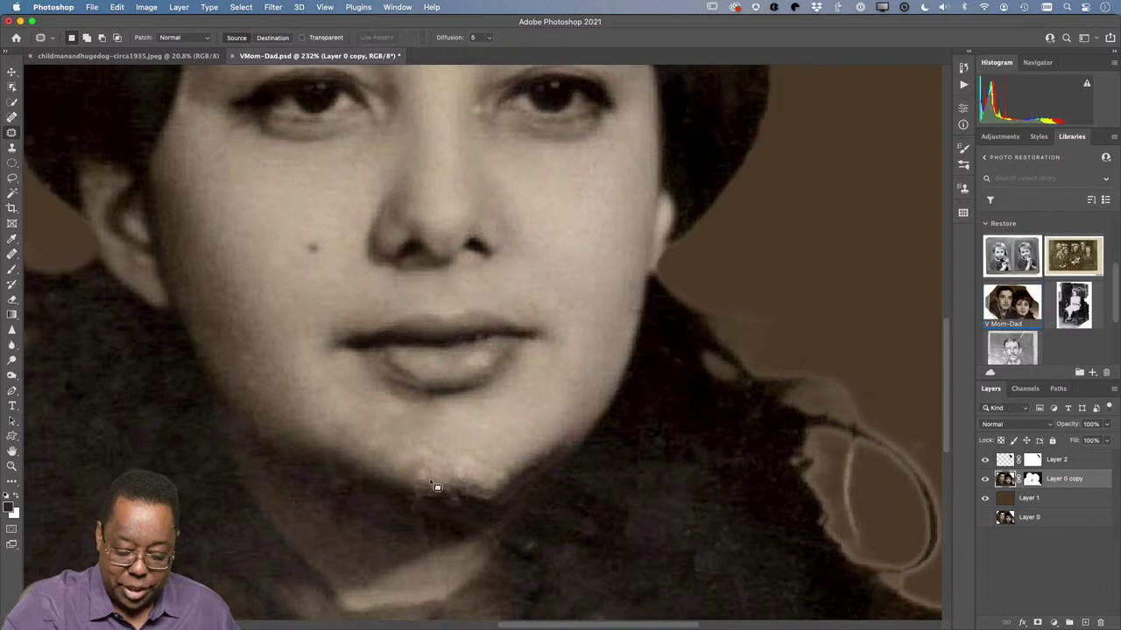
mouse_move(430, 480)
mouse_down()
mouse_move(411, 473)
mouse_move(458, 496)
mouse_move(462, 513)
mouse_move(502, 514)
mouse_up()
key(super+d)
mouse_move(512, 473)
mouse_down()
mouse_move(462, 477)
mouse_move(507, 479)
mouse_move(458, 478)
mouse_move(458, 464)
mouse_move(494, 446)
mouse_move(464, 461)
mouse_up()
key(super+d)
key(super+d)
Patch the remaining small blemishes and spots around the chin with clean skin
key(super+d)
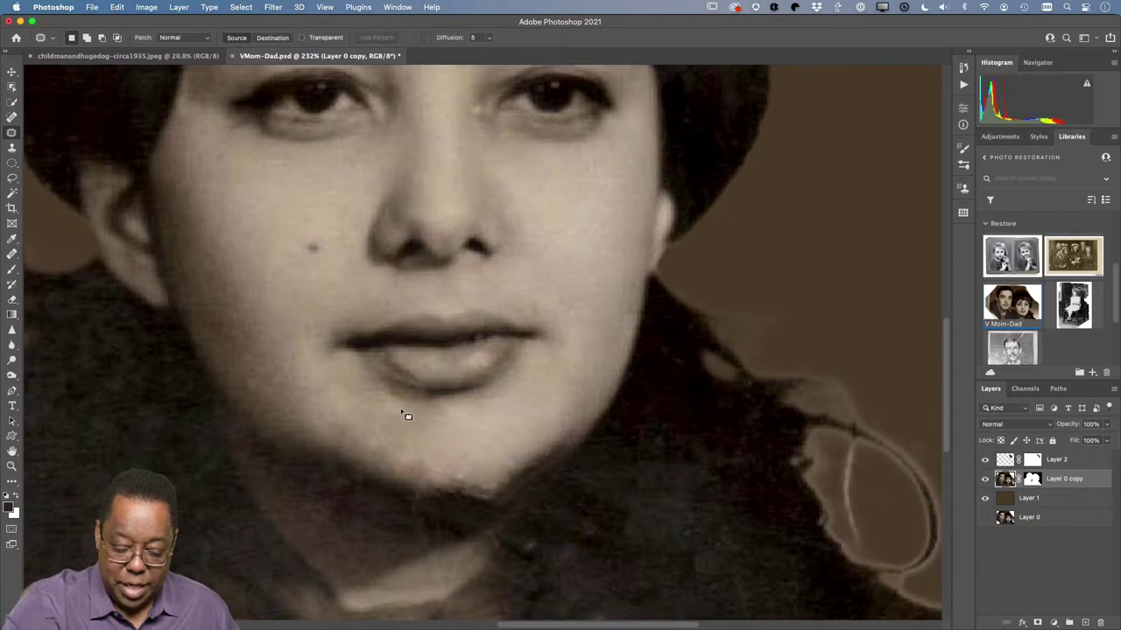
mouse_move(405, 413)
mouse_down()
mouse_move(388, 425)
mouse_move(397, 451)
mouse_move(450, 475)
mouse_move(537, 463)
mouse_up()
key(super+d)
key(super+d)
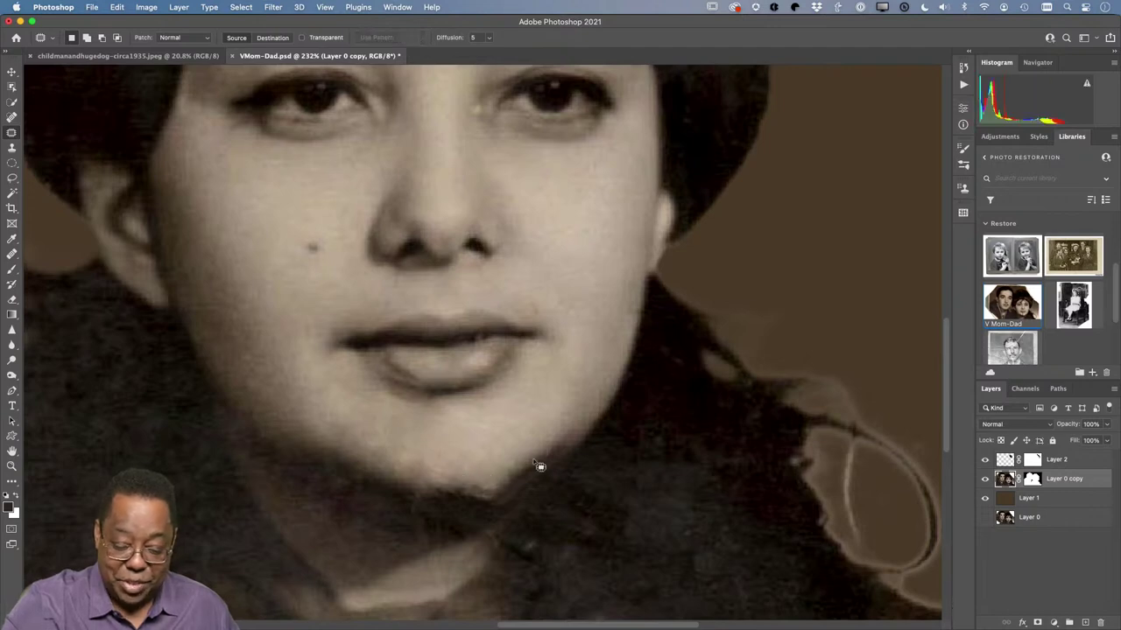
key(super+d)
mouse_move(480, 496)
mouse_down()
mouse_move(487, 488)
mouse_move(476, 476)
mouse_move(513, 488)
mouse_move(487, 490)
mouse_up()
key(super+d)
key(super+d)
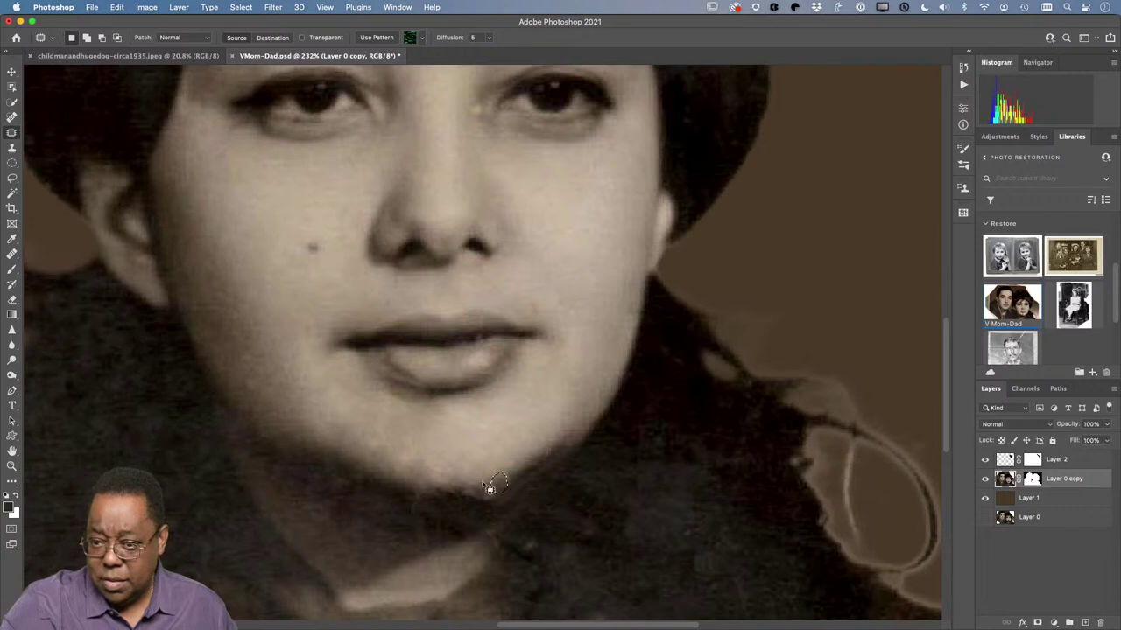
key(super+d)
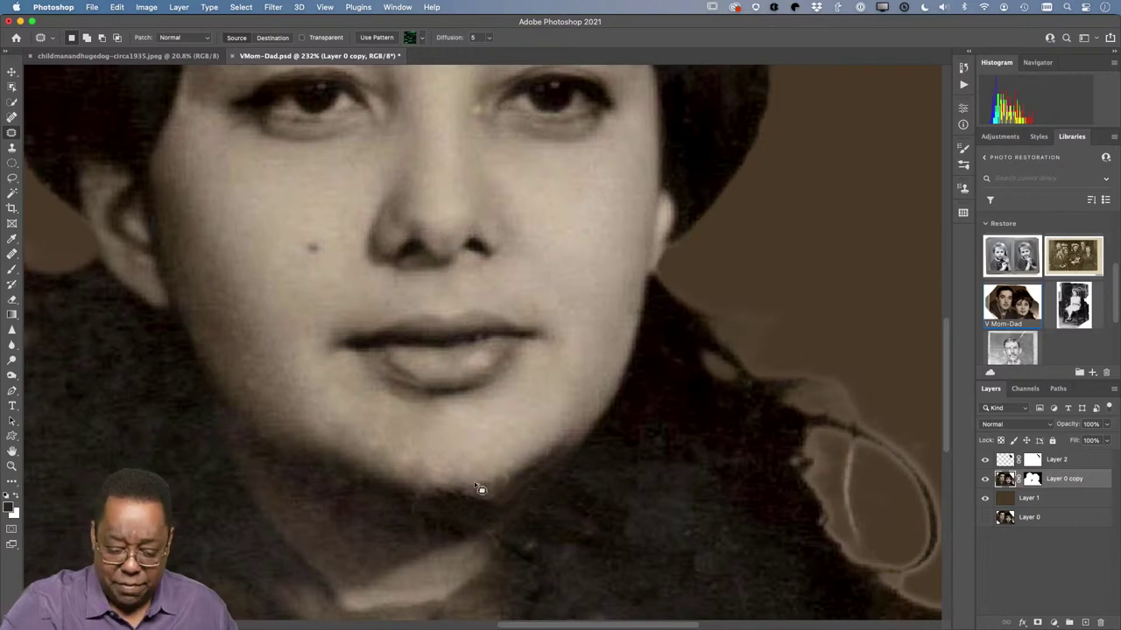
mouse_move(498, 509)
mouse_down()
mouse_move(422, 502)
mouse_move(408, 516)
mouse_move(429, 552)
mouse_move(409, 494)
mouse_move(447, 597)
mouse_move(457, 572)
mouse_up()
key(super+d)
key(super+d)
key(super+d)
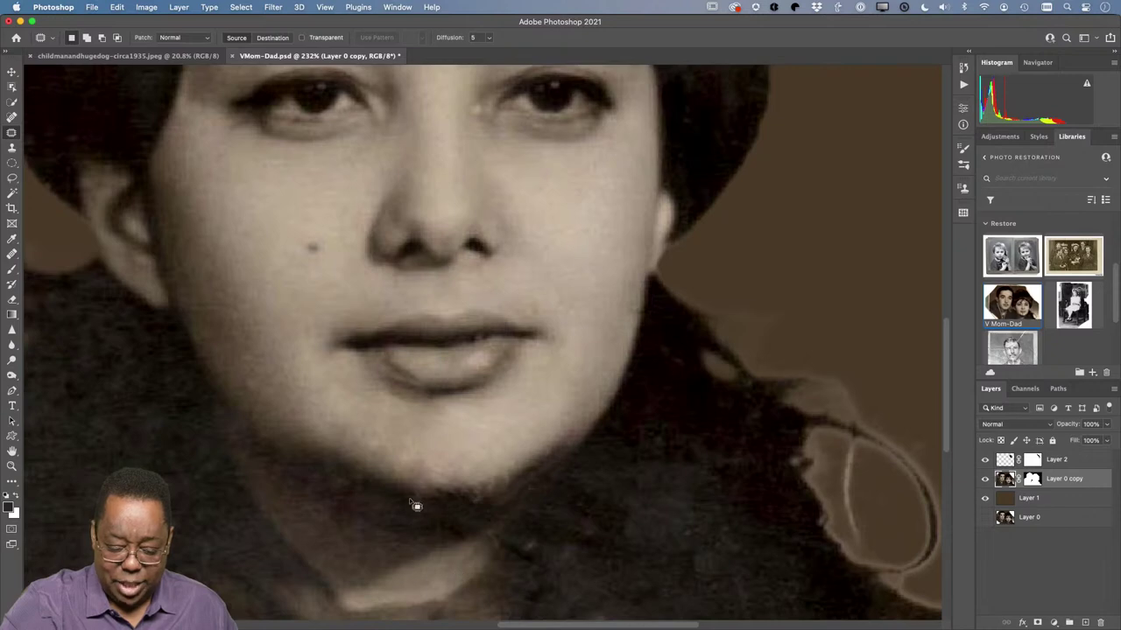
drag(416, 506, 444, 518)
Patch a blemish on the lower lip and a spot between the eyes, then view at 100%
key(super+d)
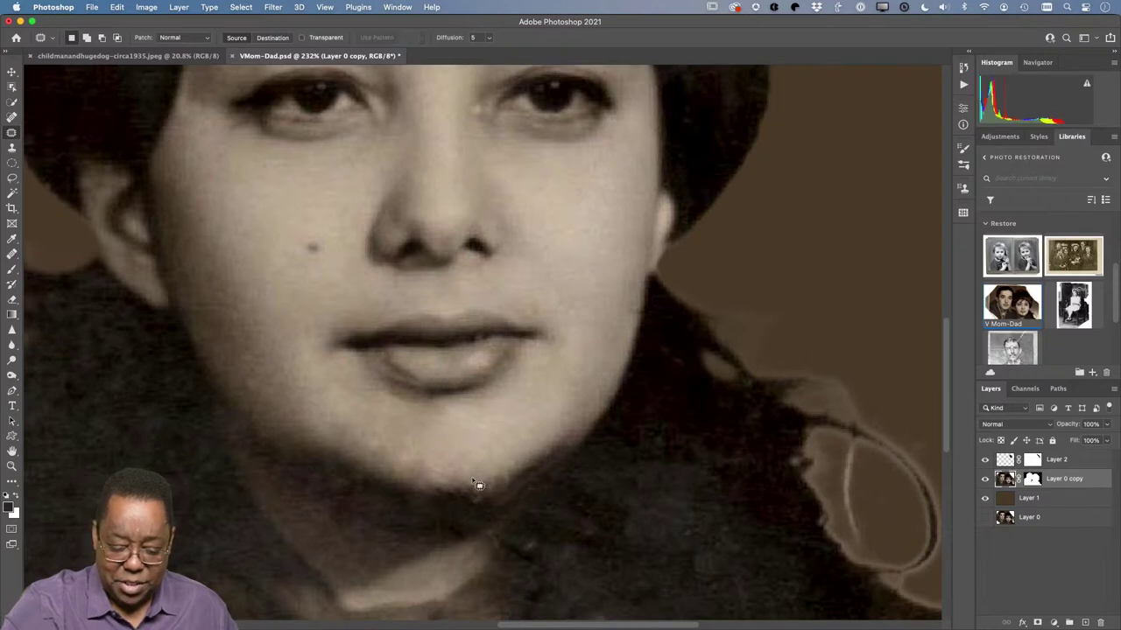
mouse_move(533, 291)
mouse_down()
mouse_move(544, 327)
mouse_move(532, 320)
mouse_move(560, 320)
mouse_move(567, 364)
mouse_move(520, 391)
mouse_move(483, 358)
mouse_move(496, 368)
mouse_move(471, 388)
mouse_up()
key(super+d)
key(super+d)
key(super+d)
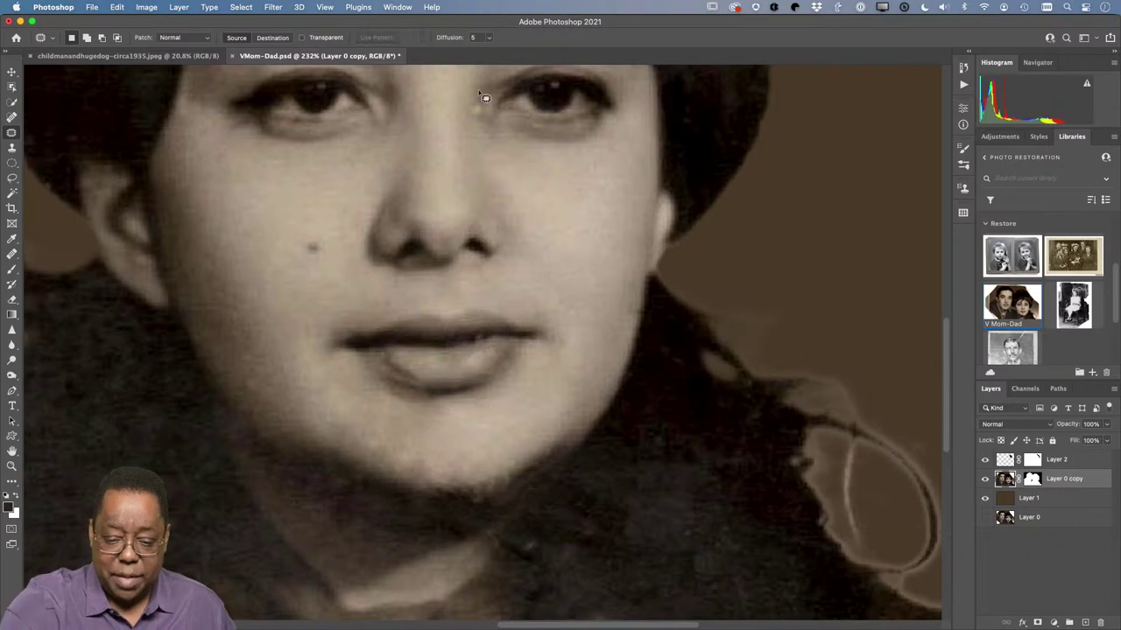
drag(470, 108, 483, 120)
key(super+d)
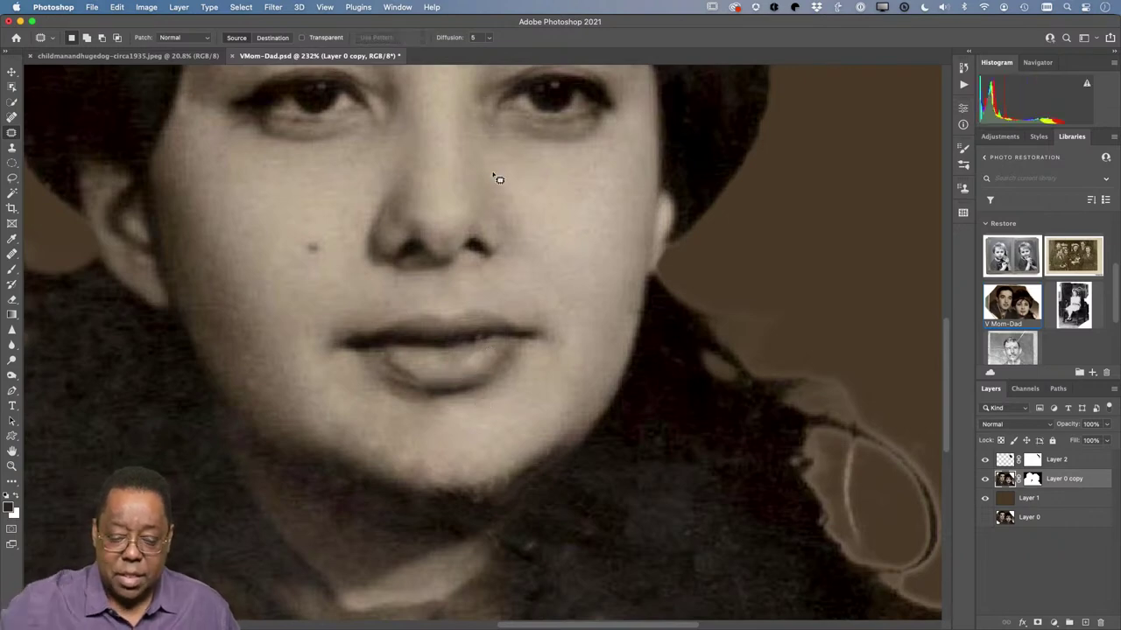
key(super+1)
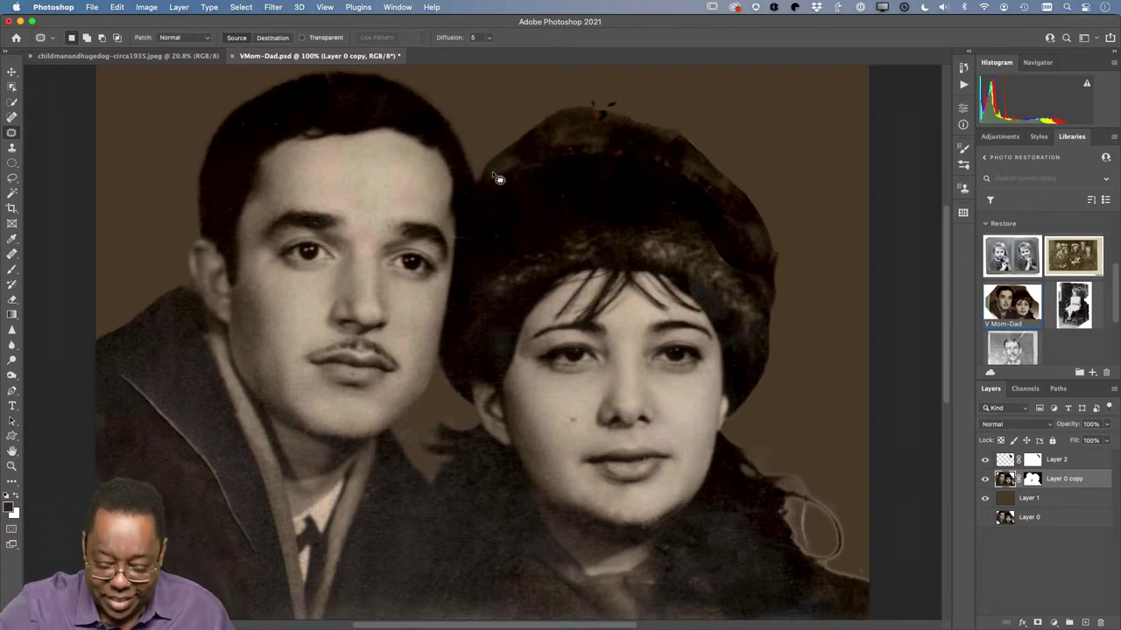
Patch the remaining spots on the woman's chin and beside the man's mouth
mouse_move(604, 506)
mouse_down()
mouse_move(635, 523)
mouse_move(601, 503)
mouse_move(626, 521)
mouse_move(631, 510)
mouse_move(621, 516)
mouse_move(630, 524)
mouse_move(640, 516)
mouse_move(590, 504)
mouse_move(641, 516)
mouse_move(646, 504)
mouse_move(646, 529)
mouse_move(655, 523)
mouse_move(642, 521)
mouse_move(642, 533)
mouse_move(653, 530)
mouse_move(615, 524)
mouse_move(640, 536)
mouse_up()
key(super+d)
key(super+d)
key(super+d)
key(super+d)
key(super+d)
key(super+d)
key(super+d)
key(super+d)
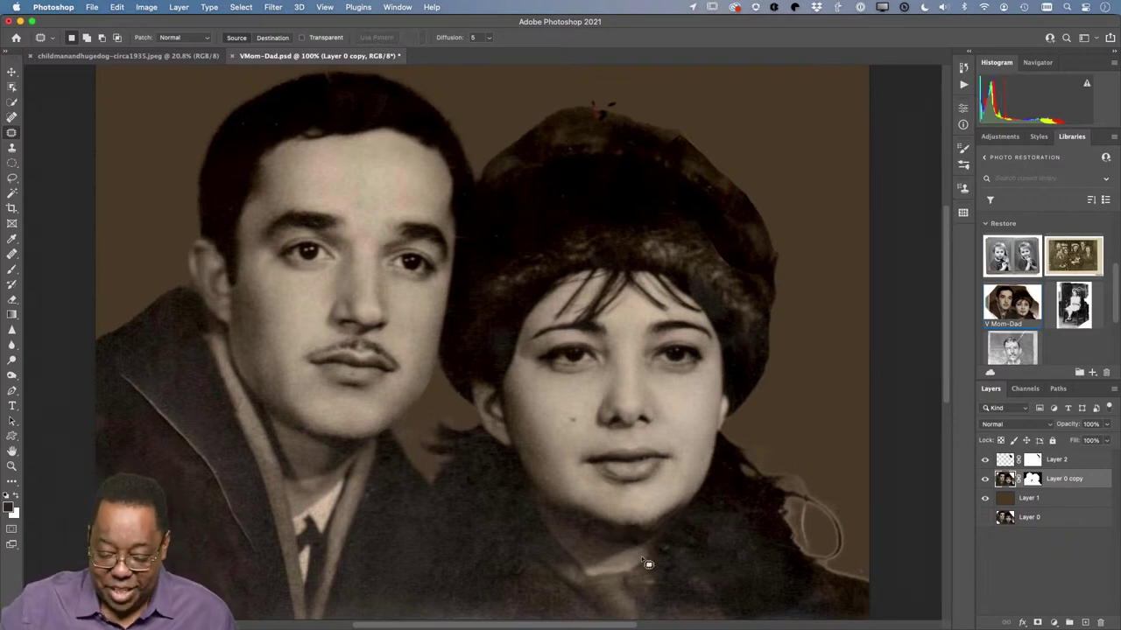
drag(650, 536, 646, 532)
key(cmd+d)
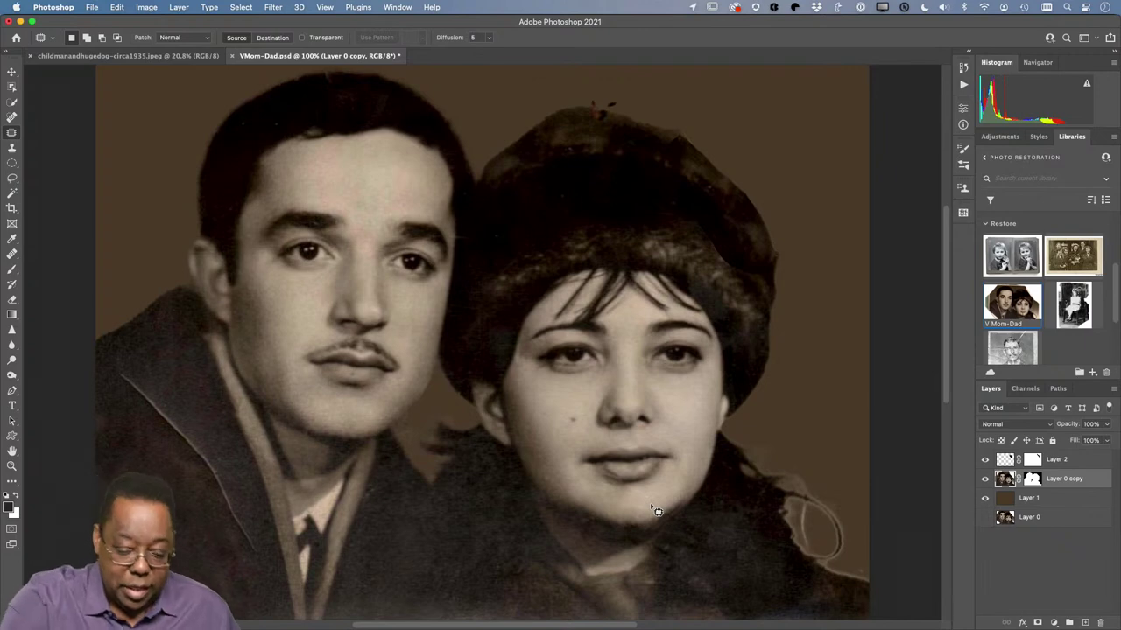
mouse_move(361, 378)
mouse_down()
mouse_move(350, 367)
mouse_move(369, 387)
mouse_up()
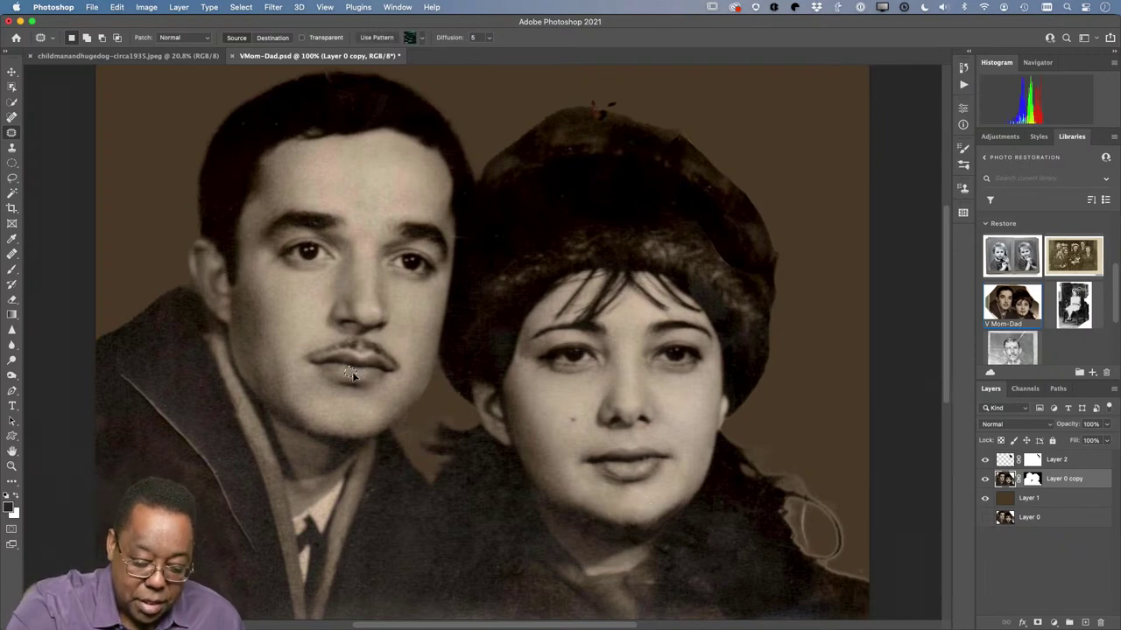
key(cmd+d)
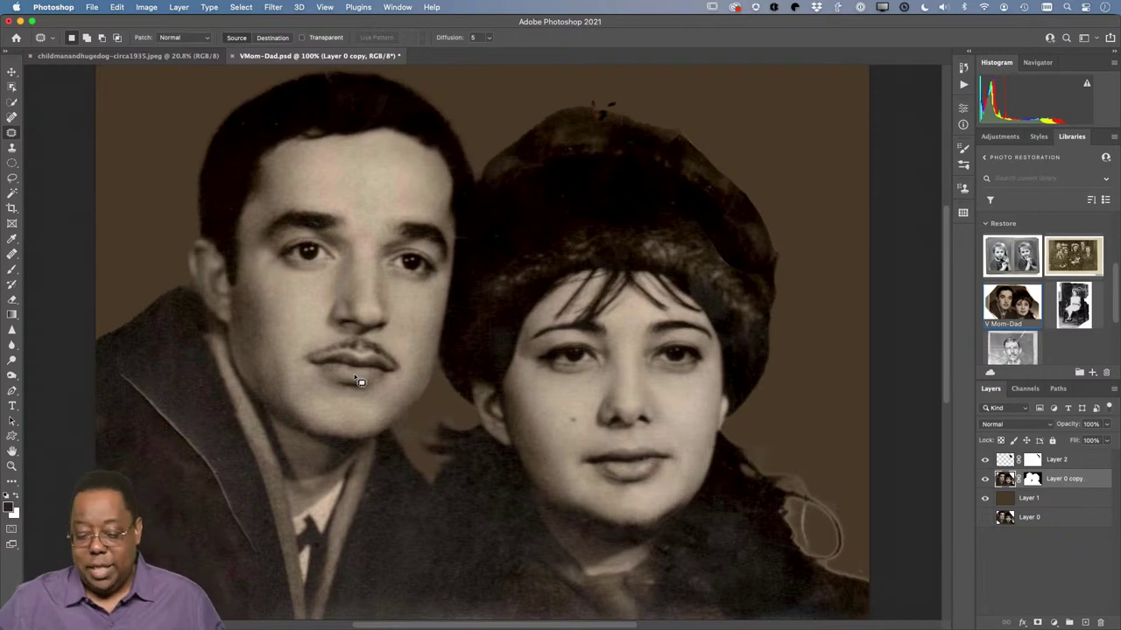
Outline the light swirl on the woman's shoulder, then target the Layer 0 copy mask
middle_click(815, 482)
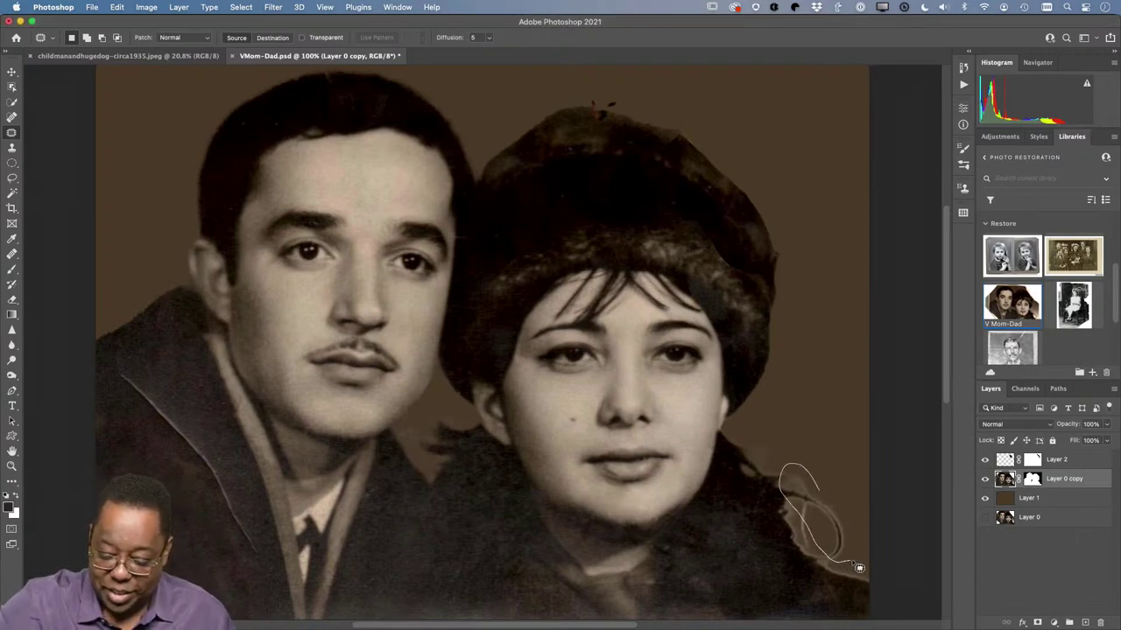
drag(855, 508, 840, 527)
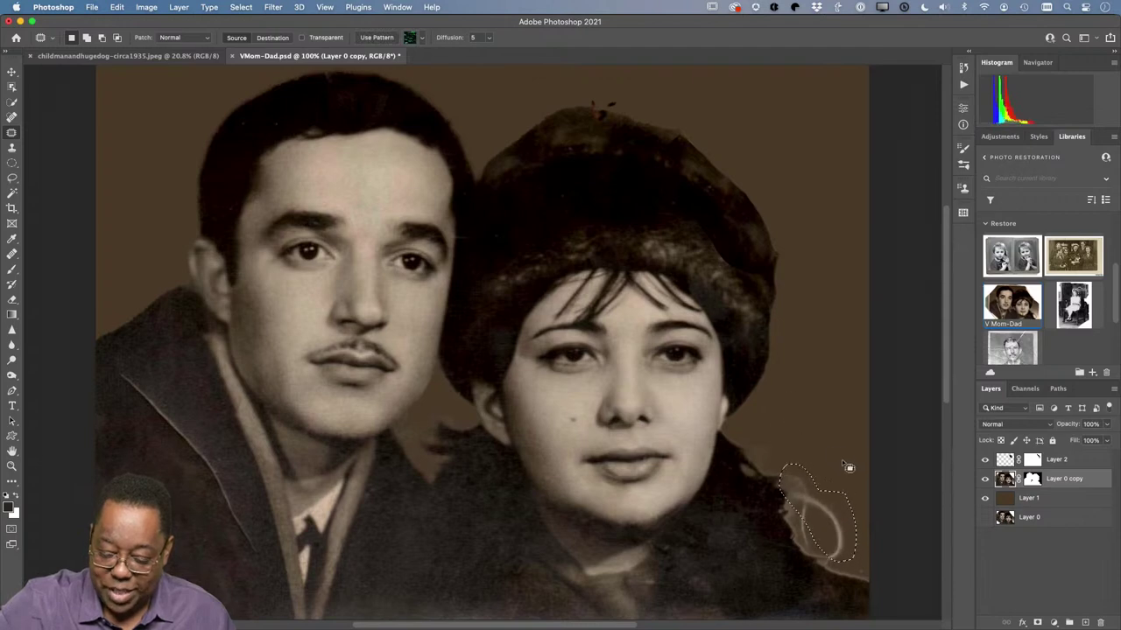
click(849, 519)
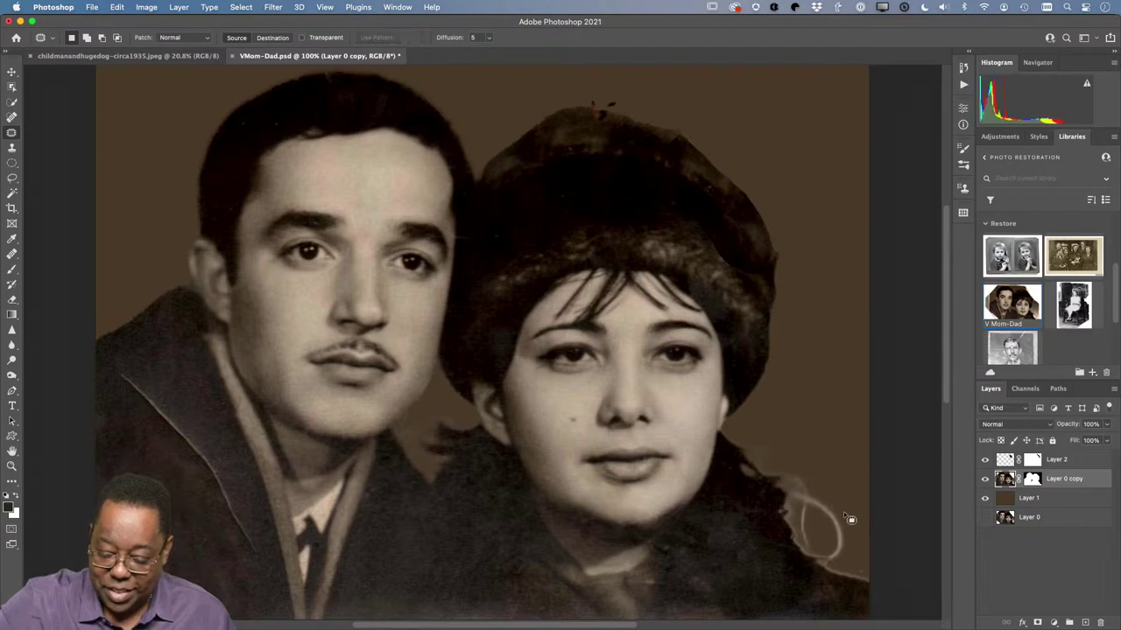
click(1033, 481)
Brush black over the swirl on the Layer 0 copy mask, compare layers, and show brown Layer 1
key(b)
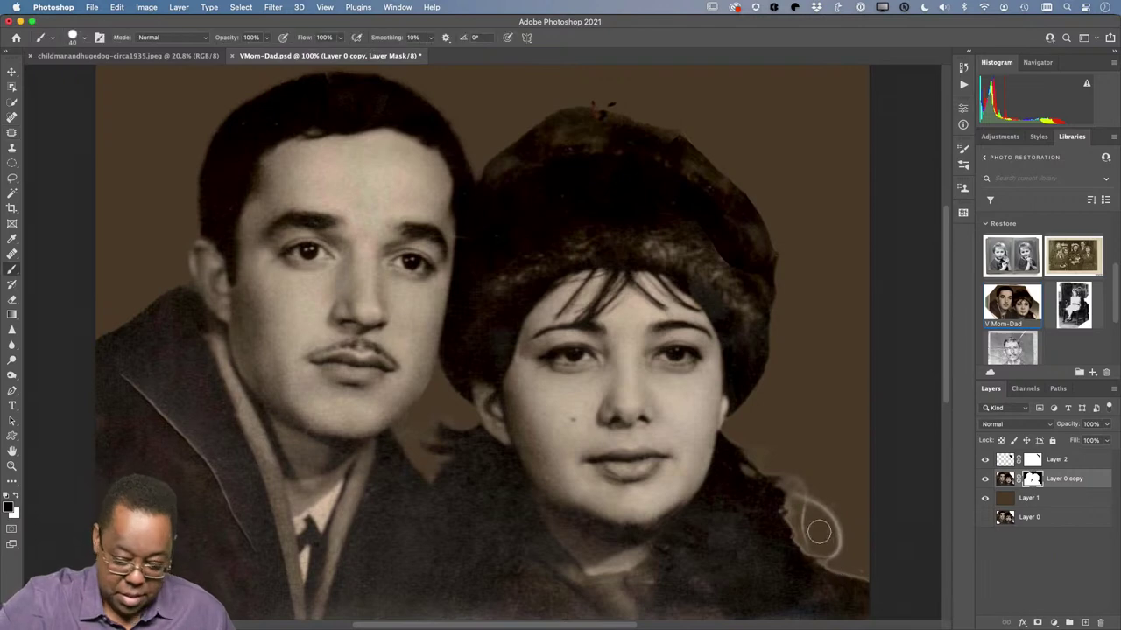
mouse_move(832, 506)
mouse_down()
mouse_move(799, 485)
mouse_move(821, 527)
mouse_move(811, 531)
mouse_move(845, 554)
mouse_move(833, 528)
mouse_move(842, 531)
mouse_move(858, 564)
mouse_move(829, 518)
mouse_move(831, 556)
mouse_move(807, 534)
mouse_move(816, 548)
mouse_move(762, 447)
mouse_up()
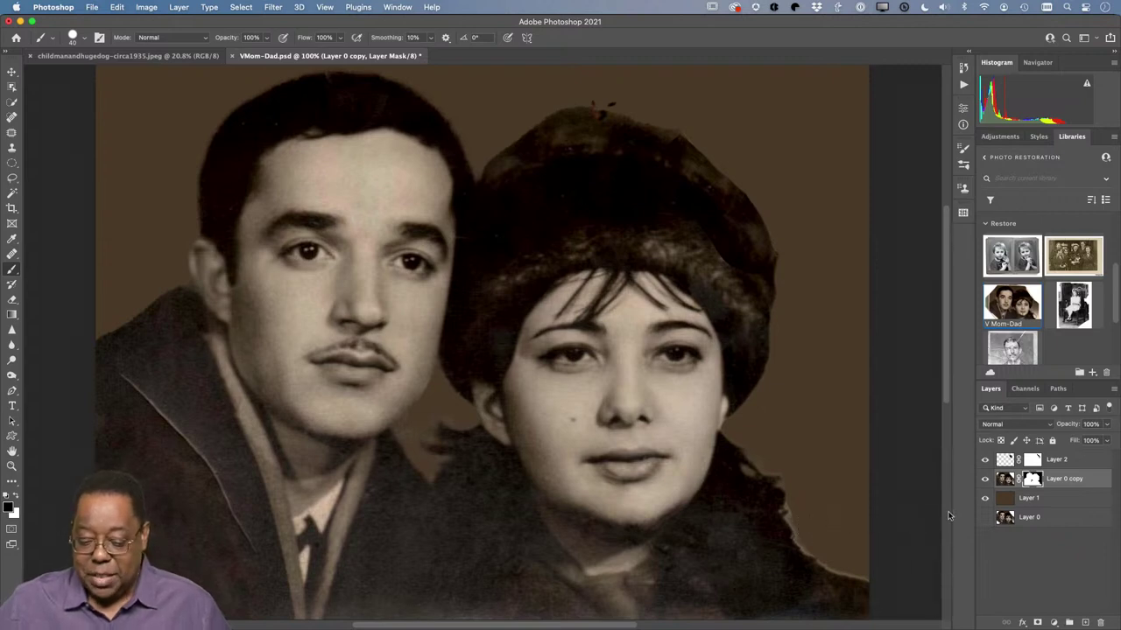
click(984, 461)
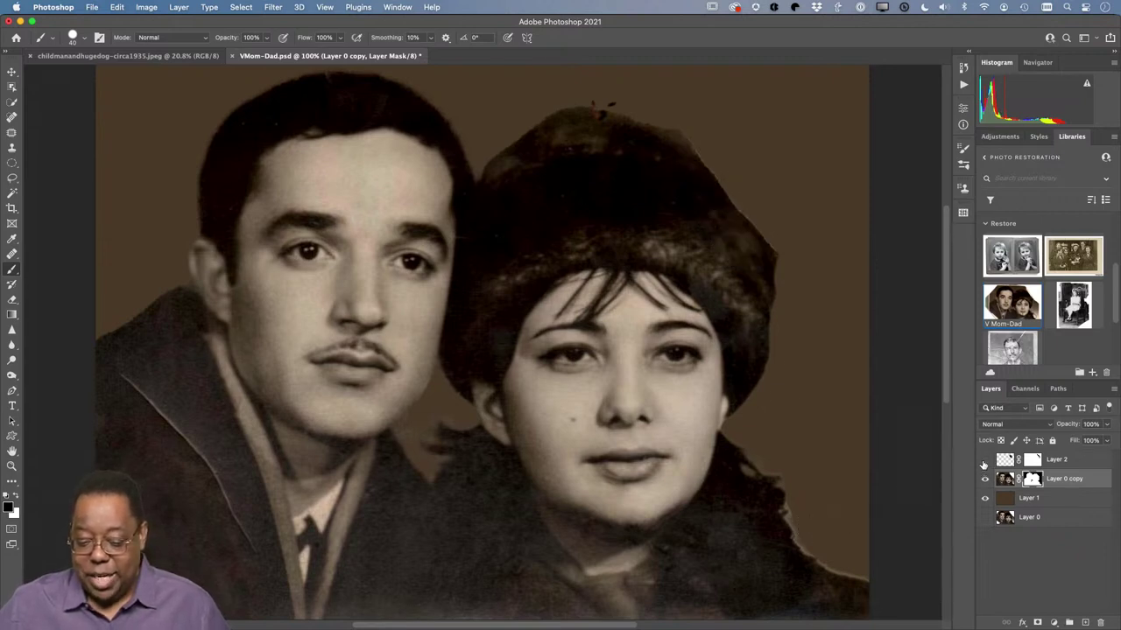
click(984, 460)
click(985, 479)
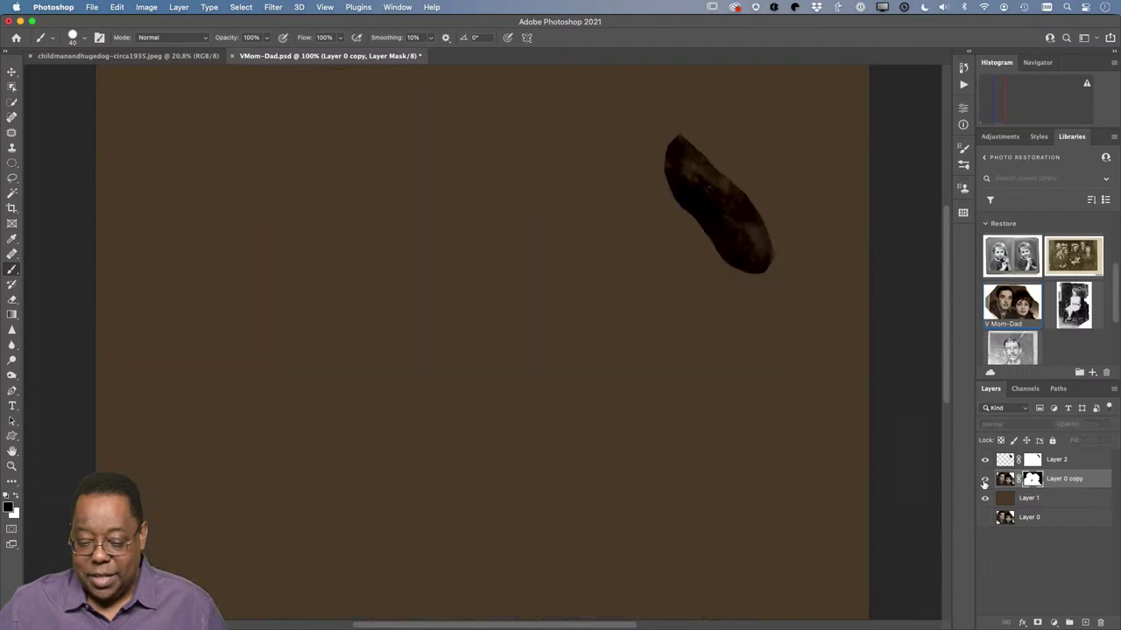
click(984, 479)
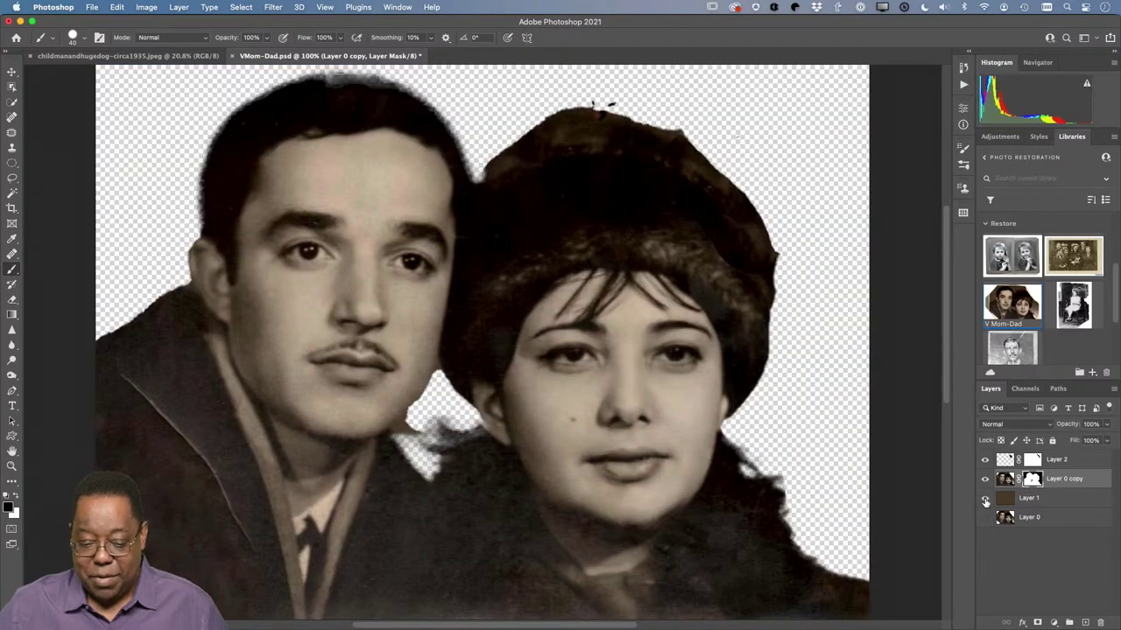
click(984, 498)
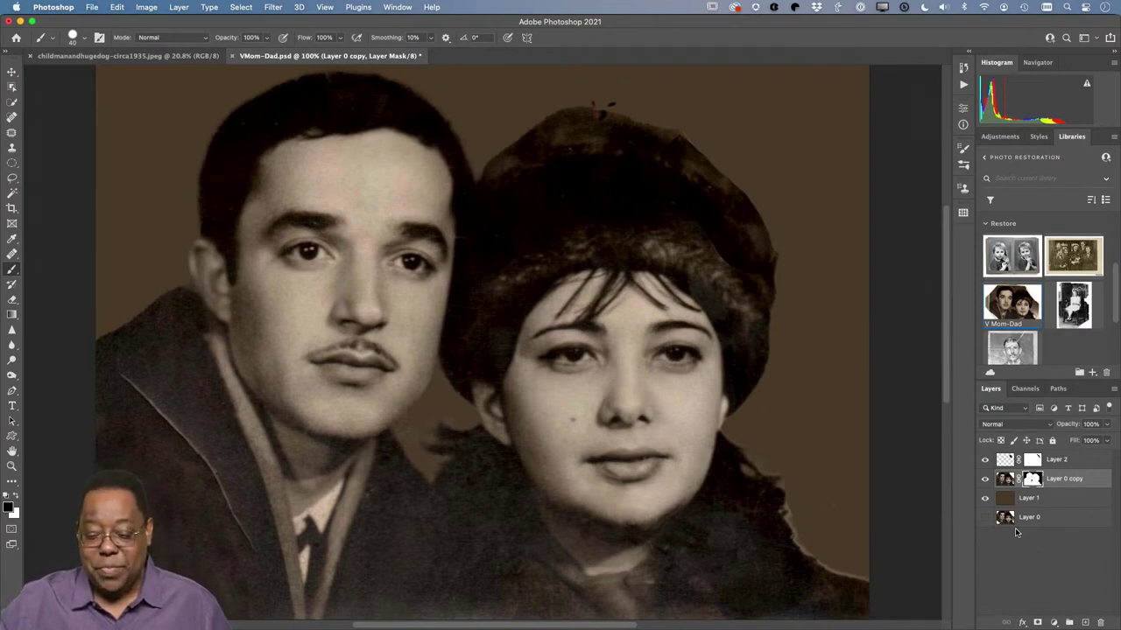
click(1003, 461)
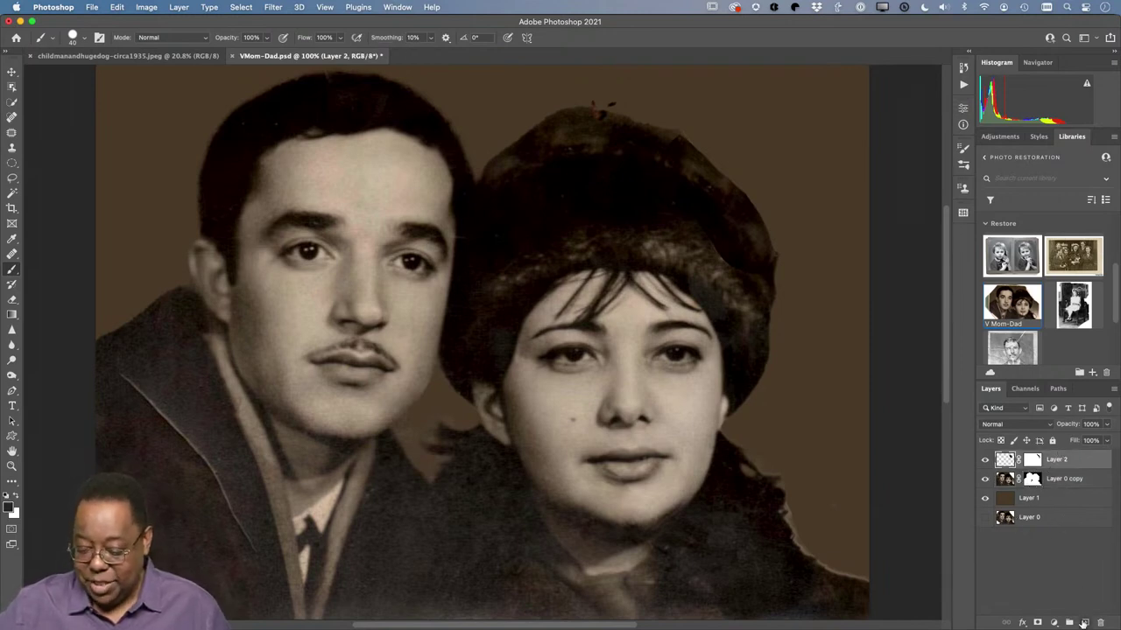
Add a Black & White adjustment layer with Reds 120 and Yellows 175, then select all layers
click(1054, 623)
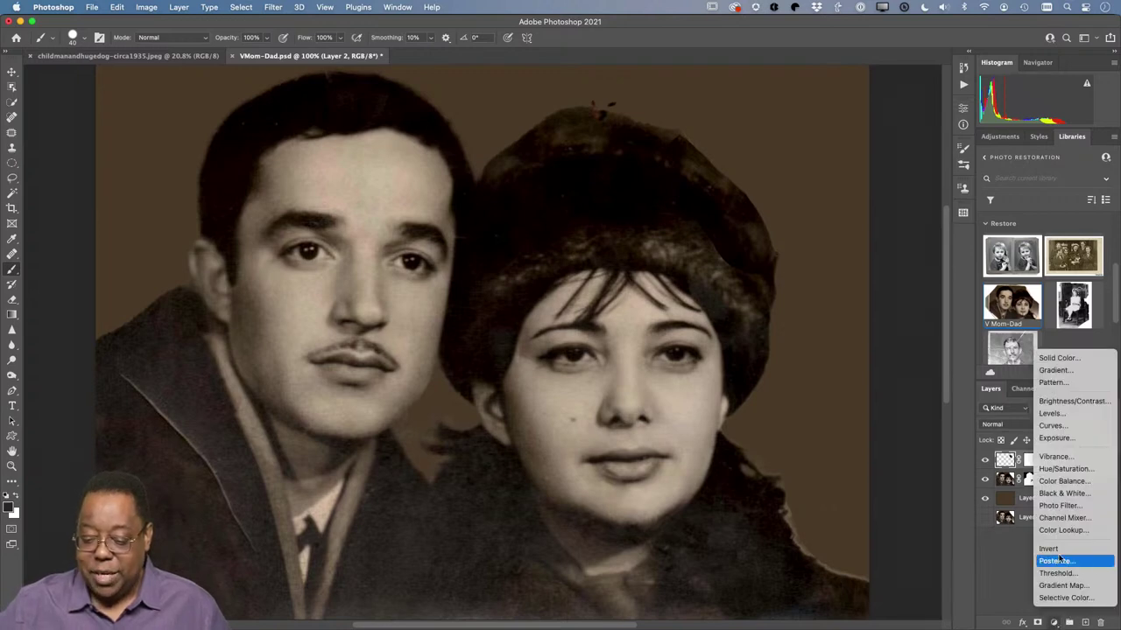
click(1062, 494)
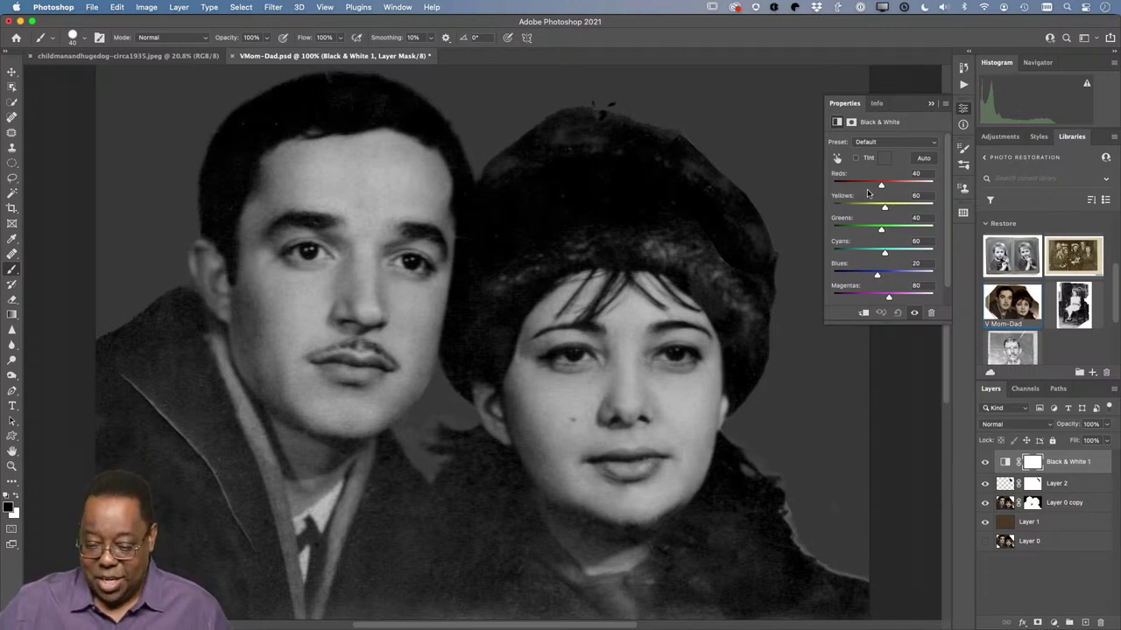
mouse_move(881, 186)
mouse_down()
mouse_move(872, 190)
mouse_move(904, 190)
mouse_move(893, 209)
mouse_move(908, 210)
mouse_up()
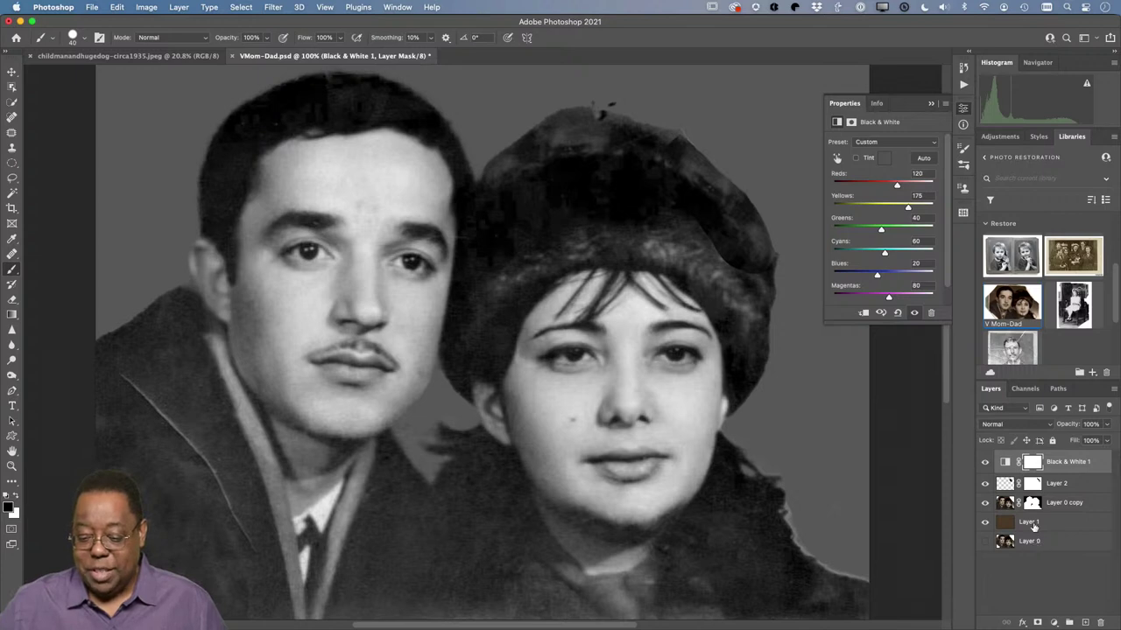
shift+click(1034, 528)
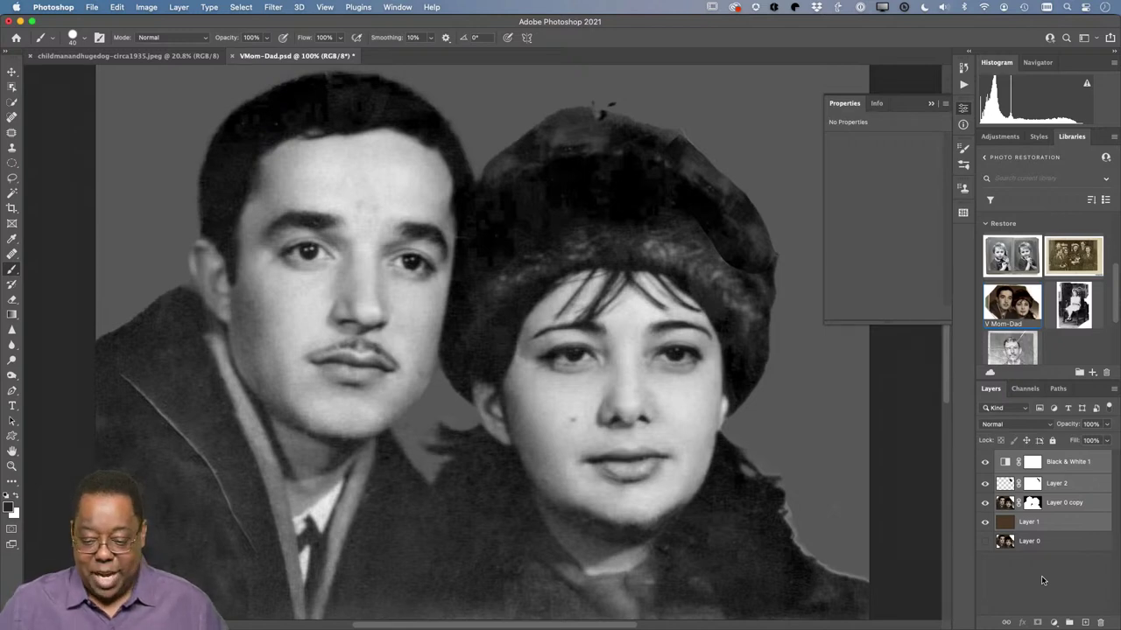
Stamp all visible layers into a merged Layer 3 and hide the layers beneath it
key(super+alt+shift+e)
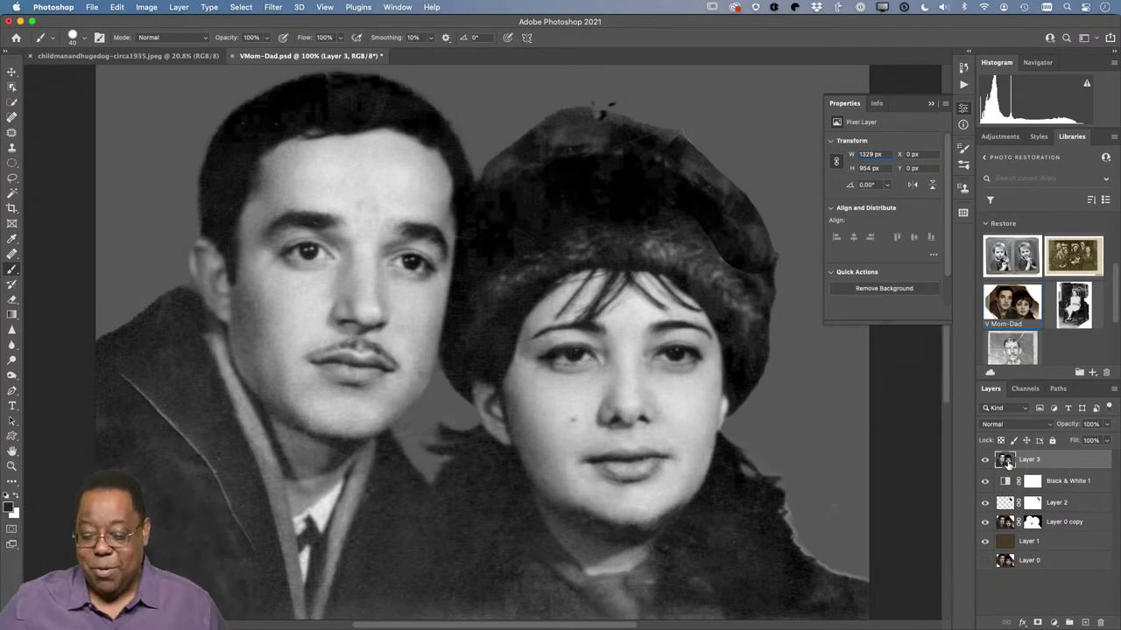
drag(984, 483, 985, 543)
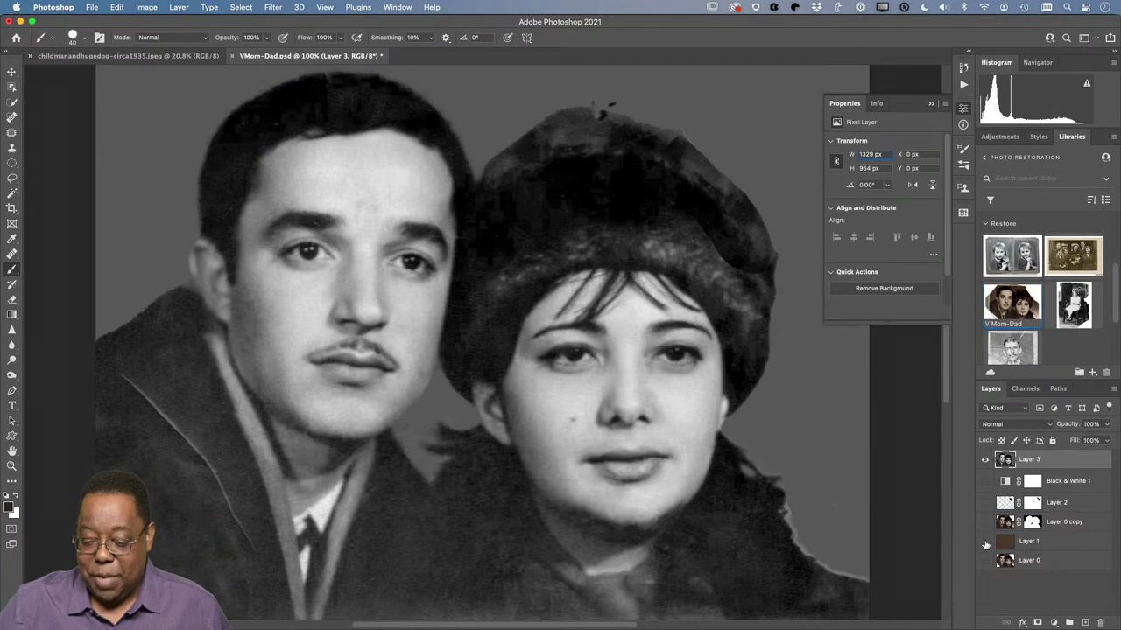
click(984, 461)
click(984, 461)
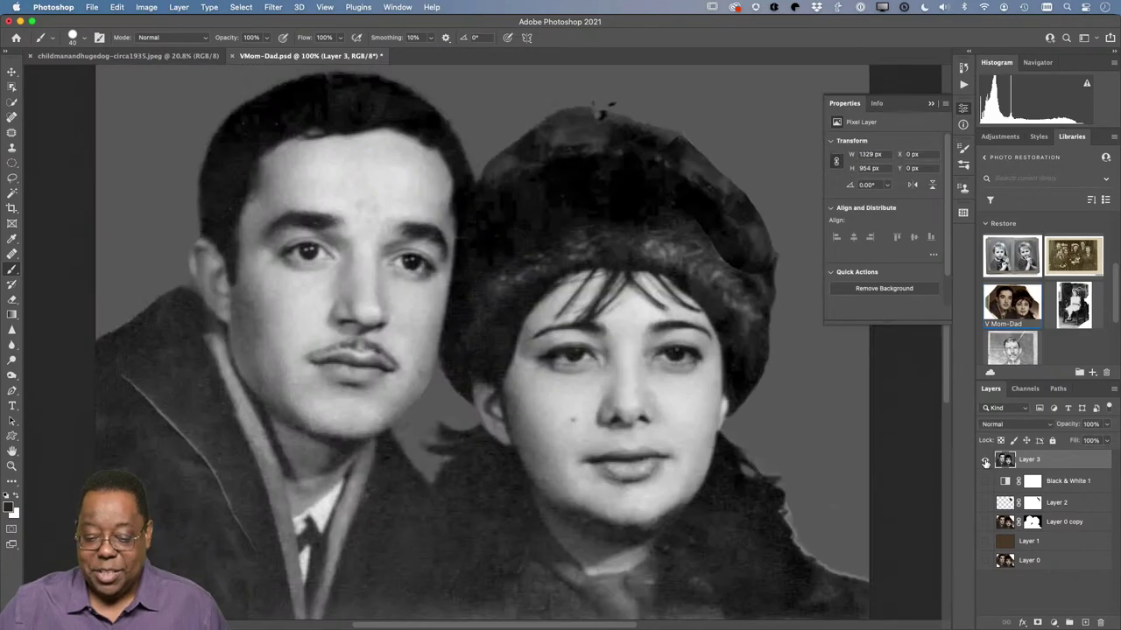
Close the Properties panel and rename Layer 3 to 'B&W'
click(931, 104)
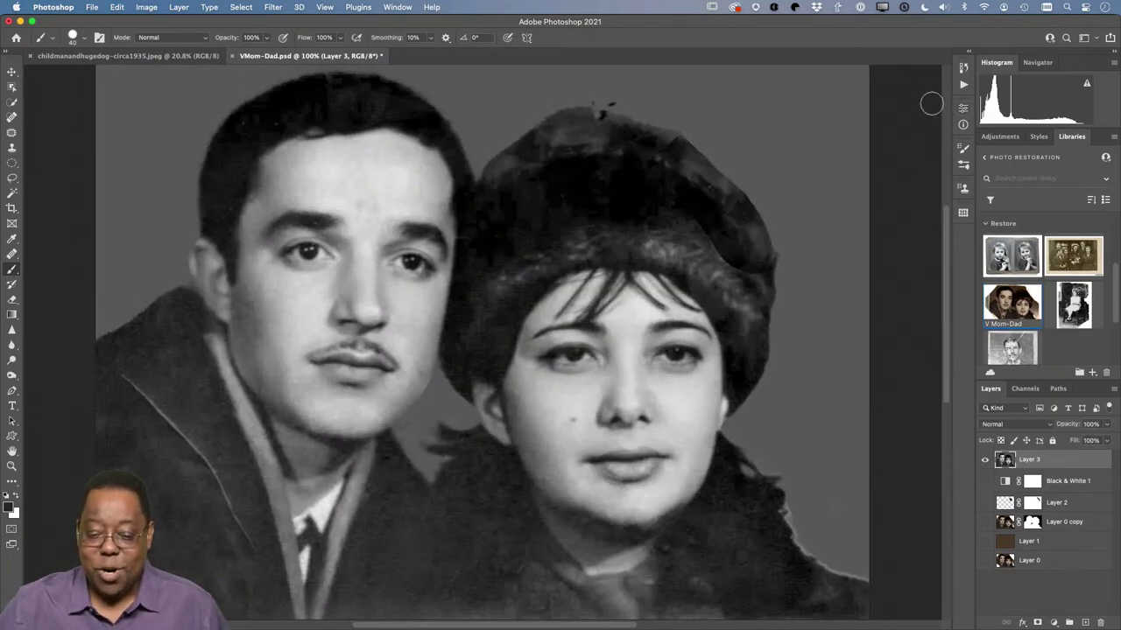
double_click(1035, 459)
text(R)
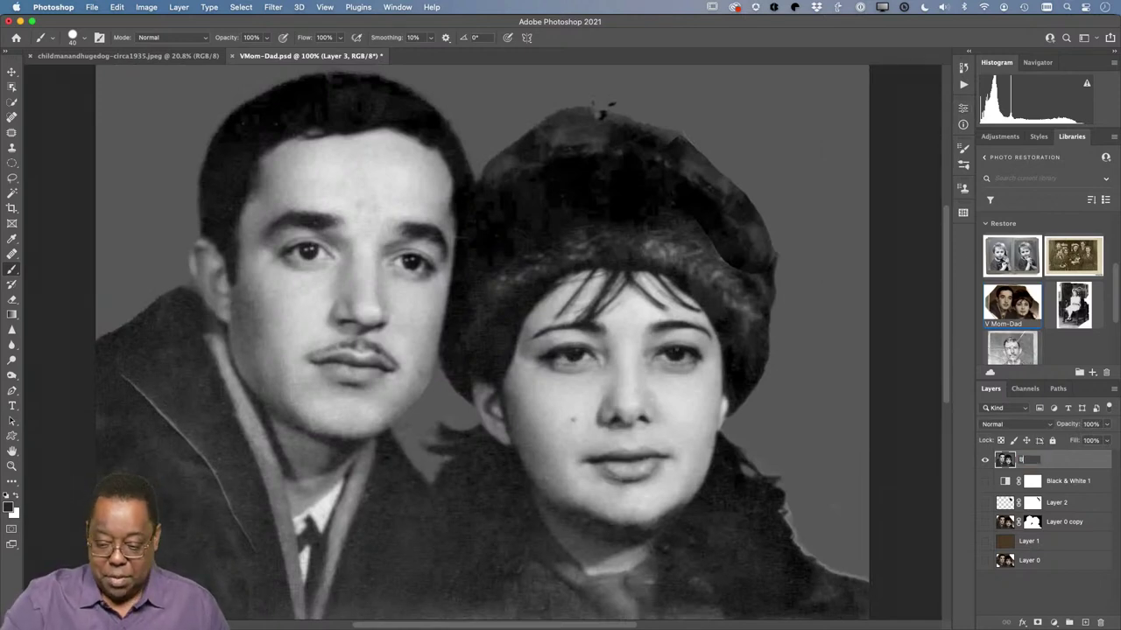
text(&W)
key(Return)
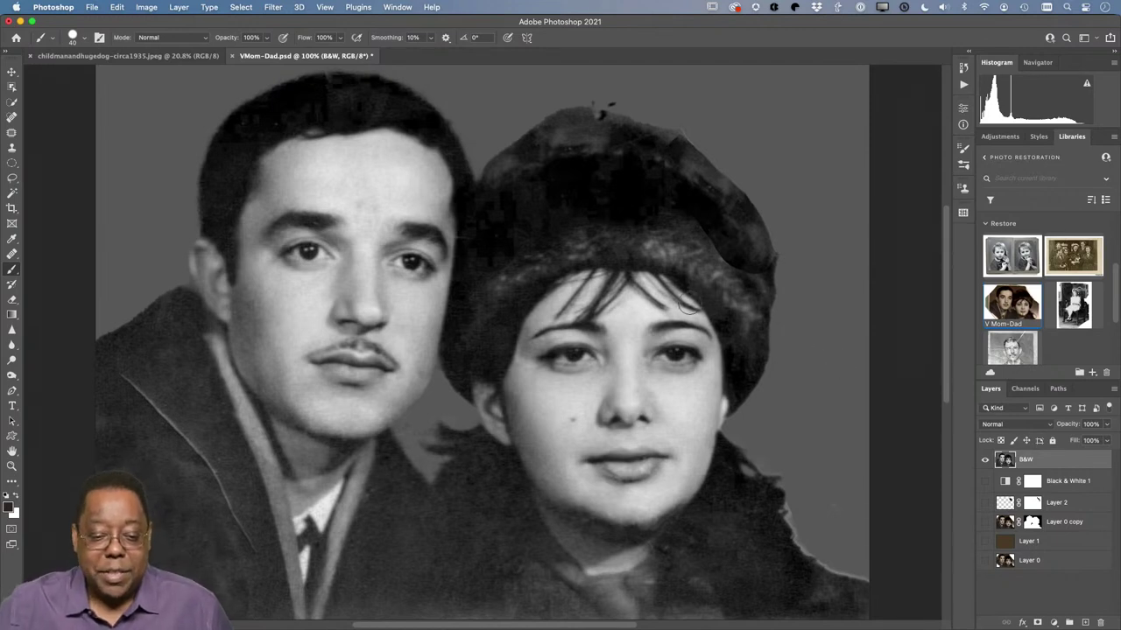
click(274, 8)
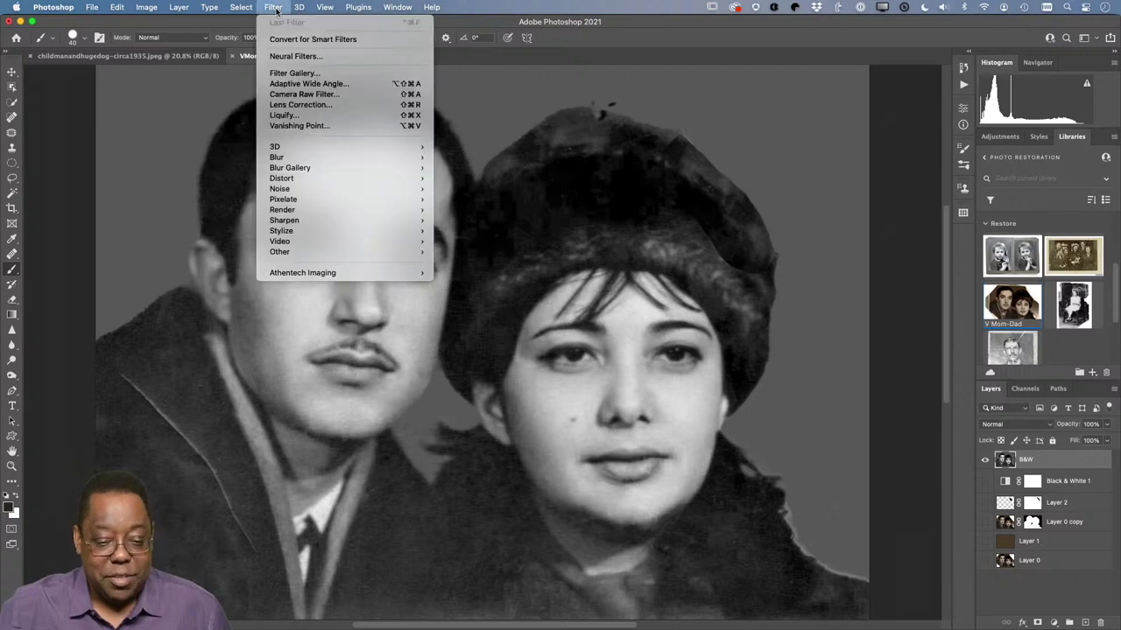
Apply the Colorize neural filter, comparing against the original, with output to a new layer
click(317, 56)
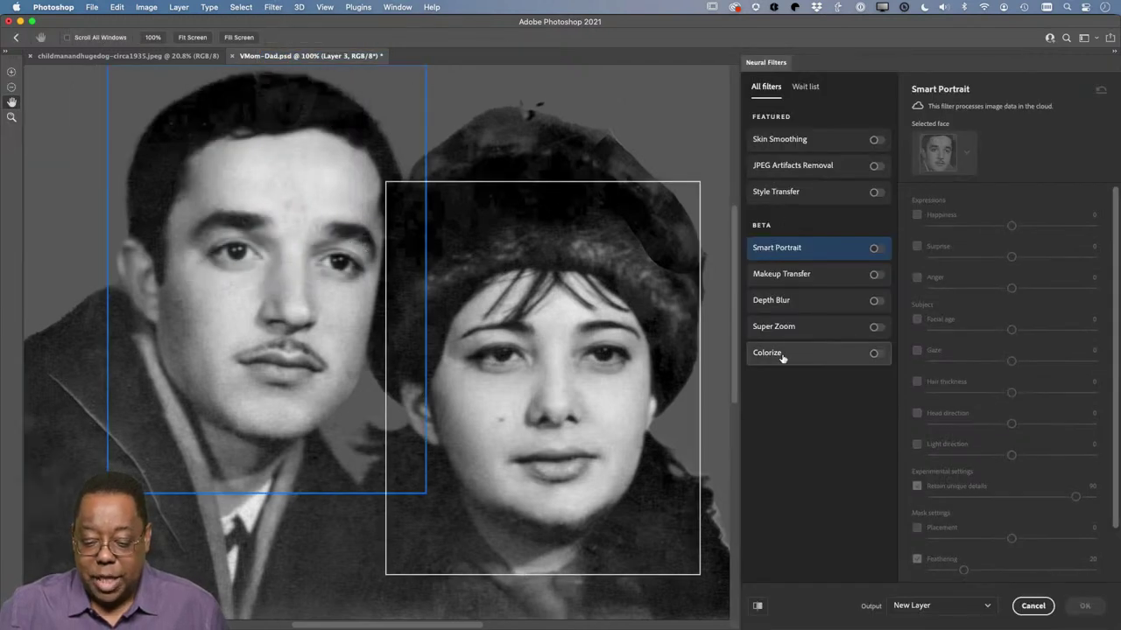
click(874, 353)
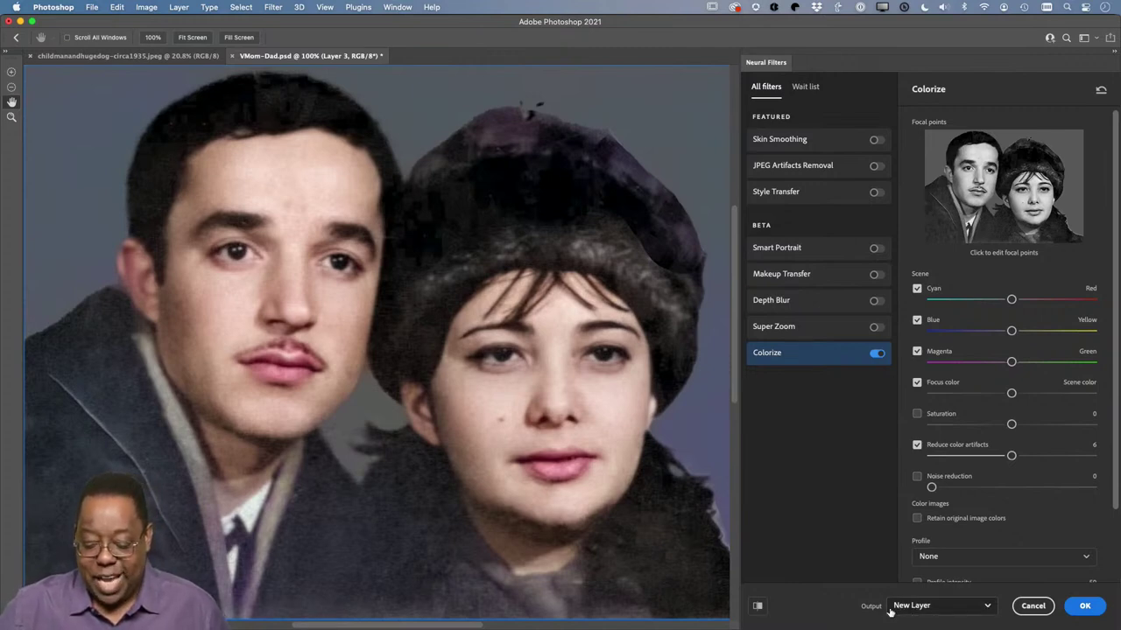
click(758, 607)
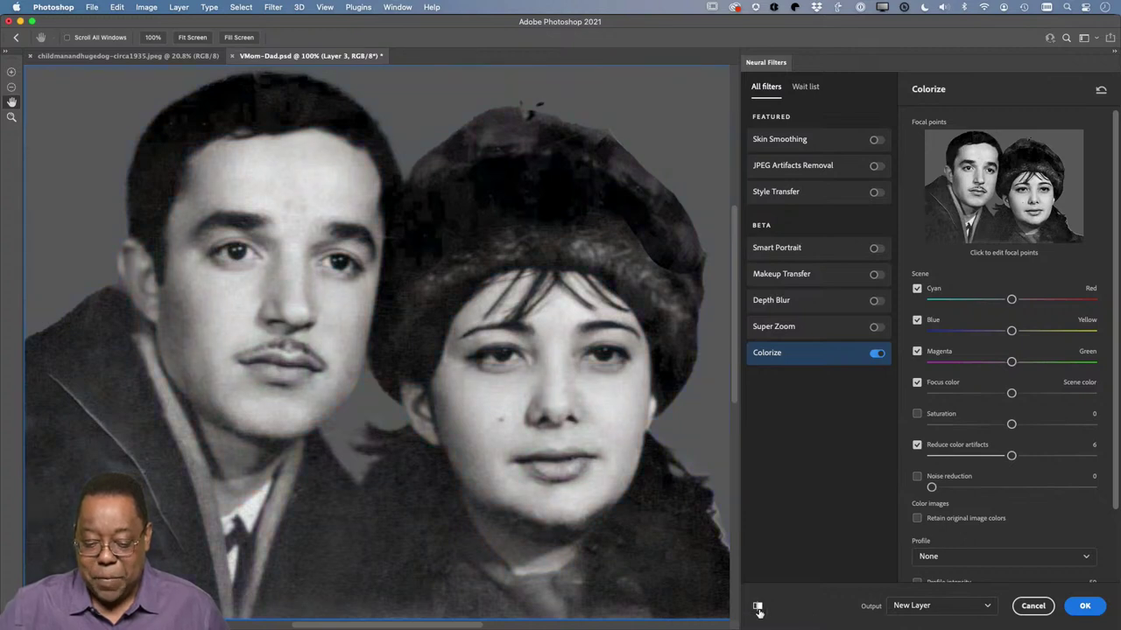
click(758, 607)
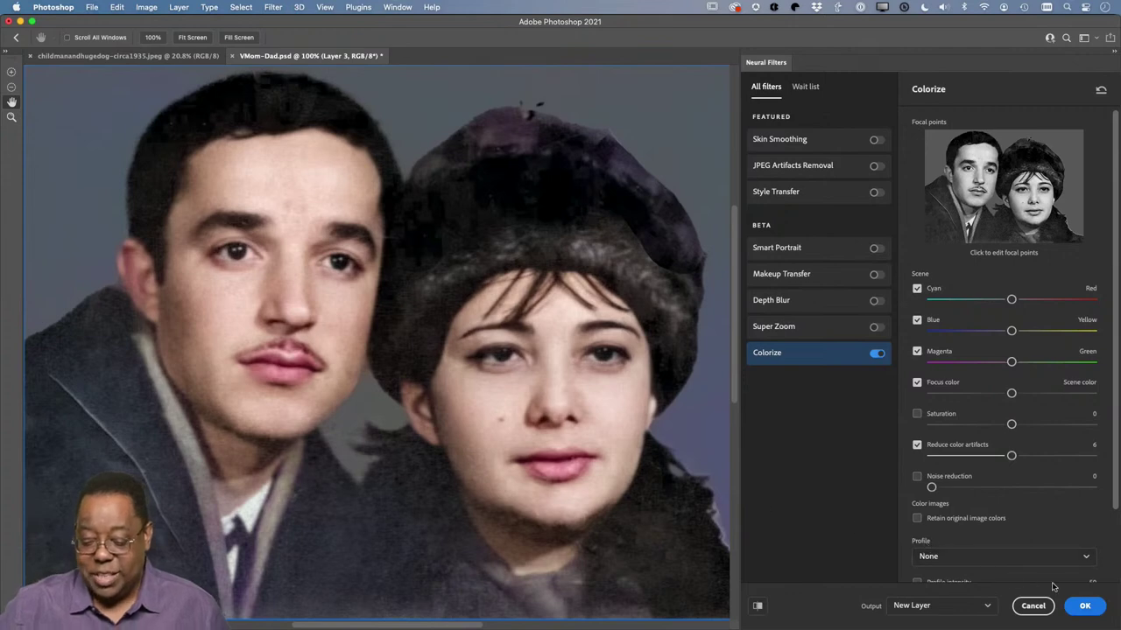
click(1085, 606)
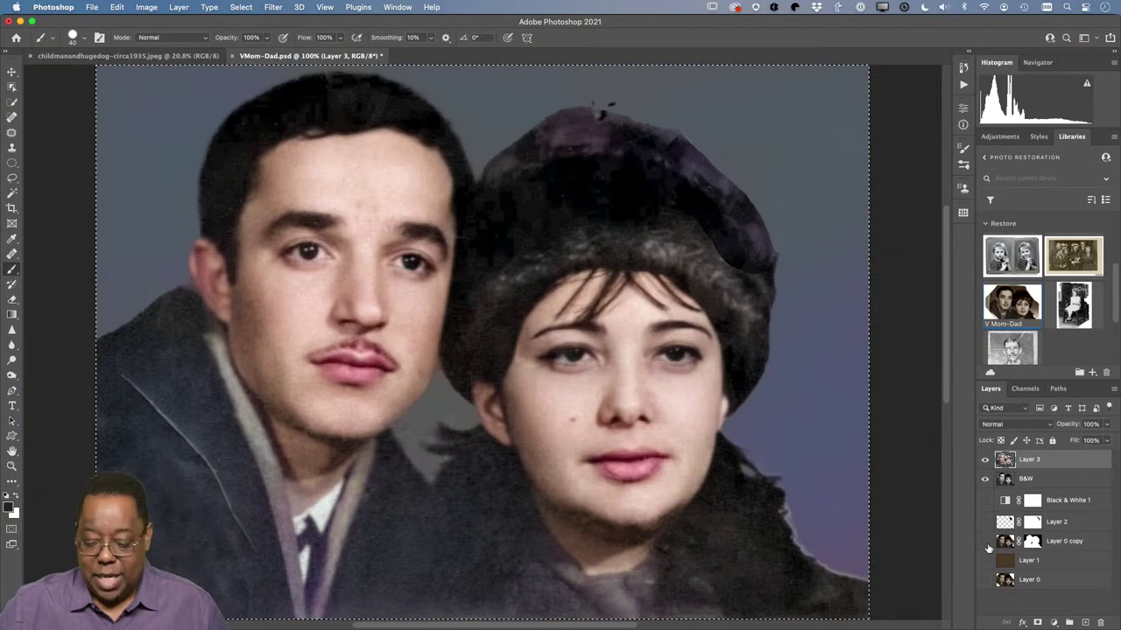
Rename the colorized layer to 'color'
double_click(1030, 460)
text(color)
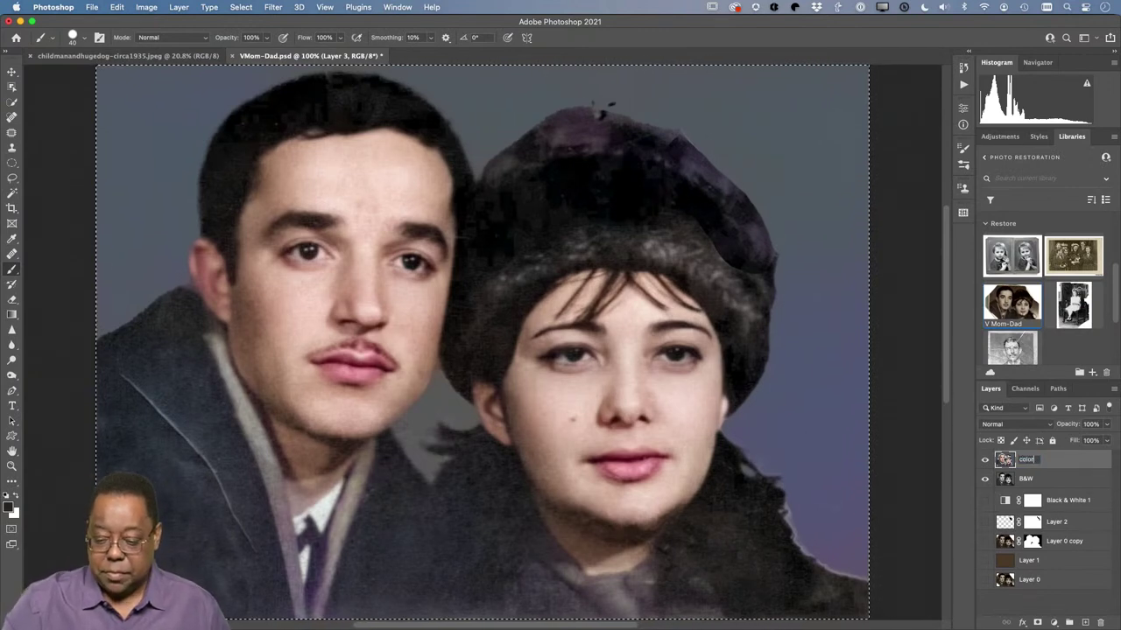
key(Return)
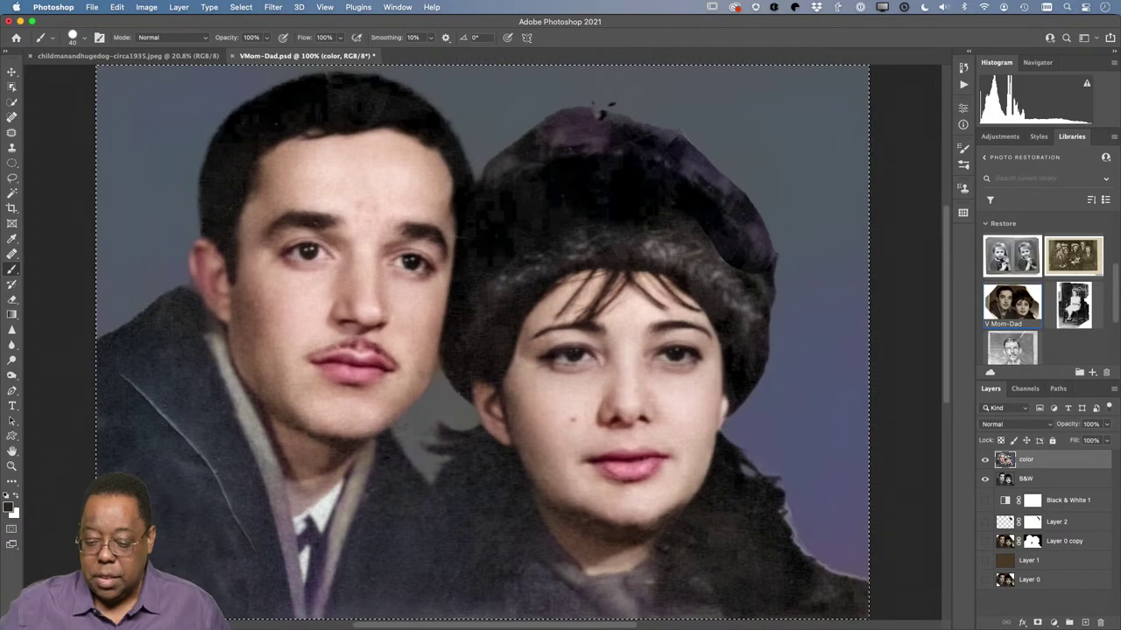
Toggle the 'color' and 'B&W' layers to compare, leaving both visible
click(985, 480)
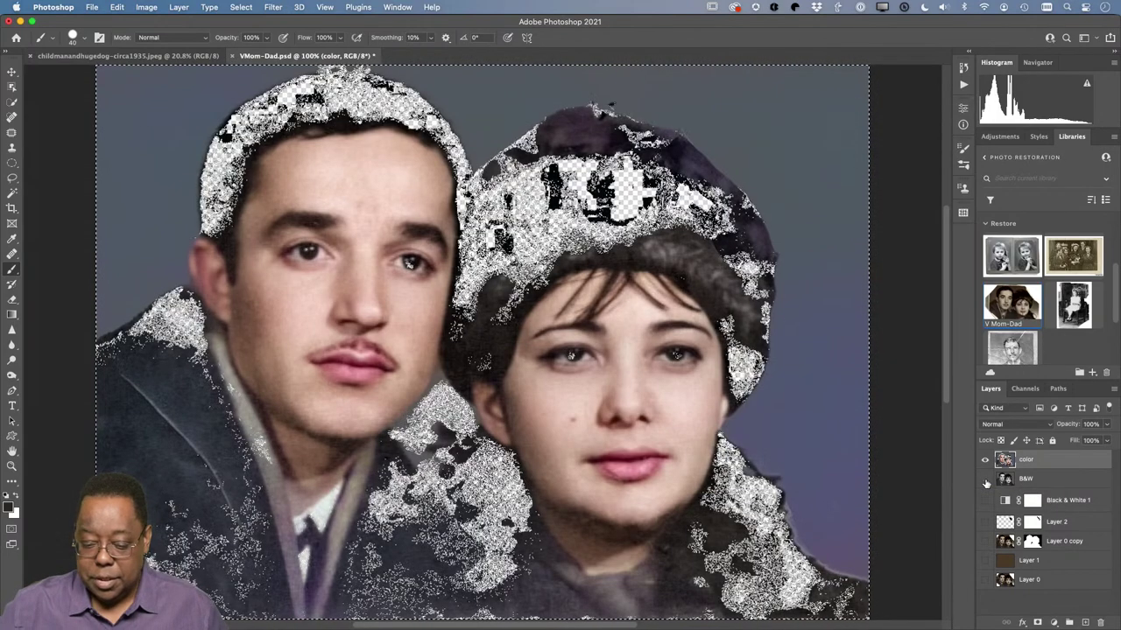
click(984, 480)
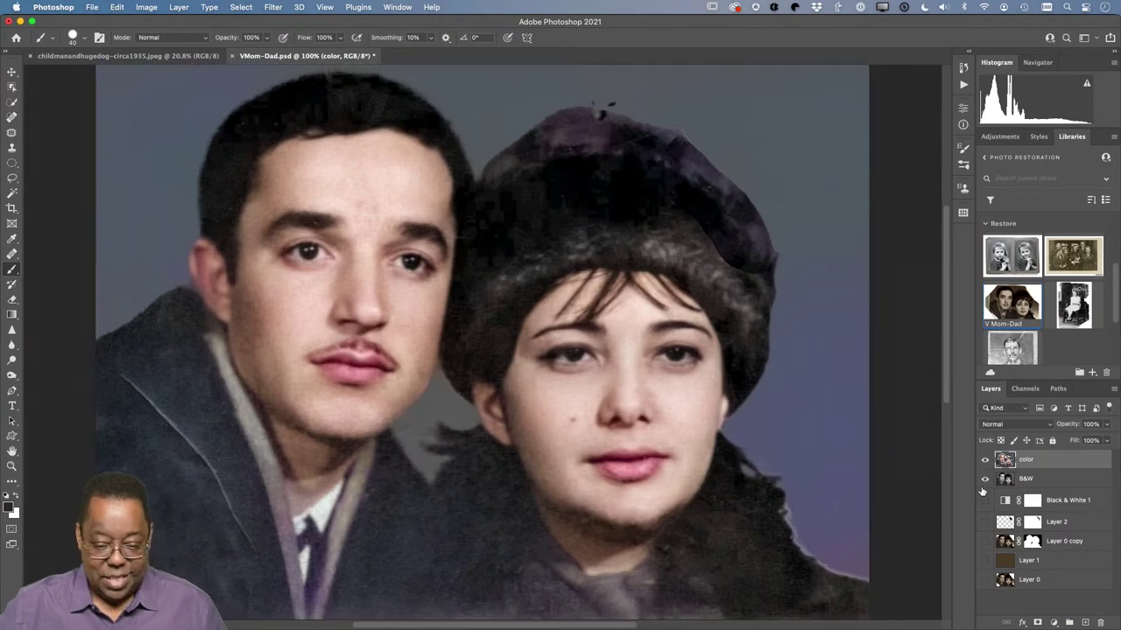
click(984, 459)
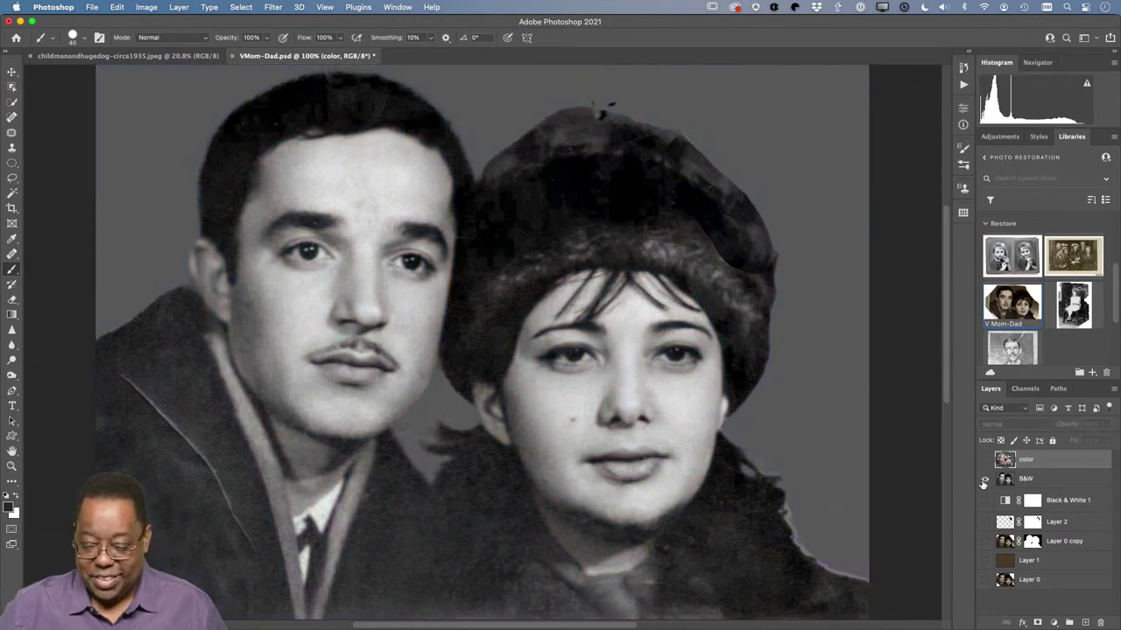
click(985, 459)
click(984, 480)
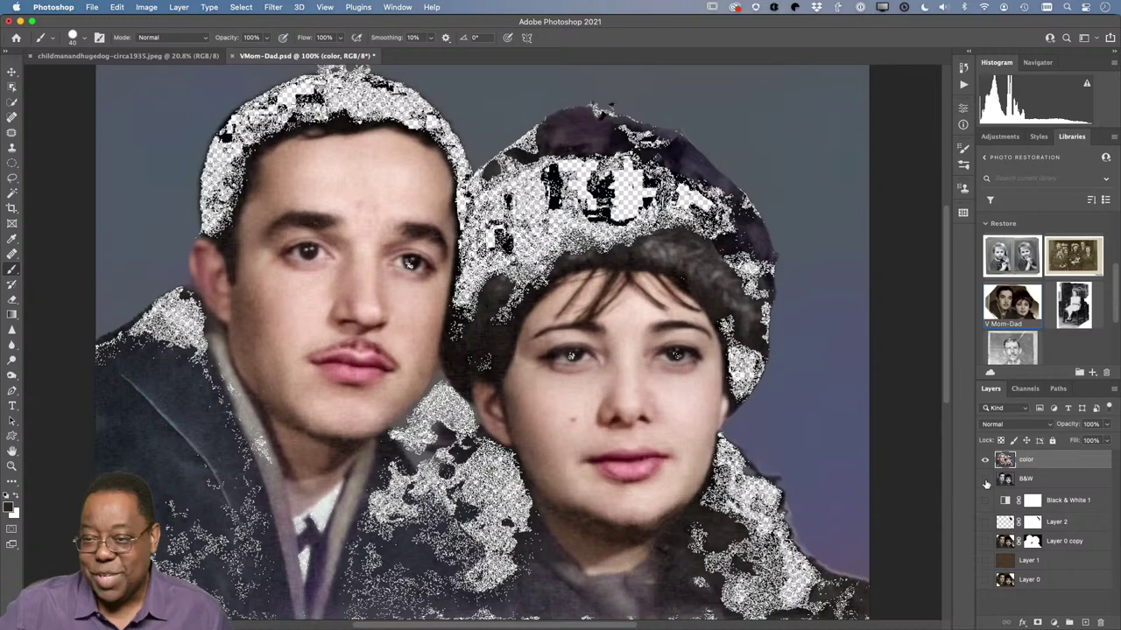
click(985, 479)
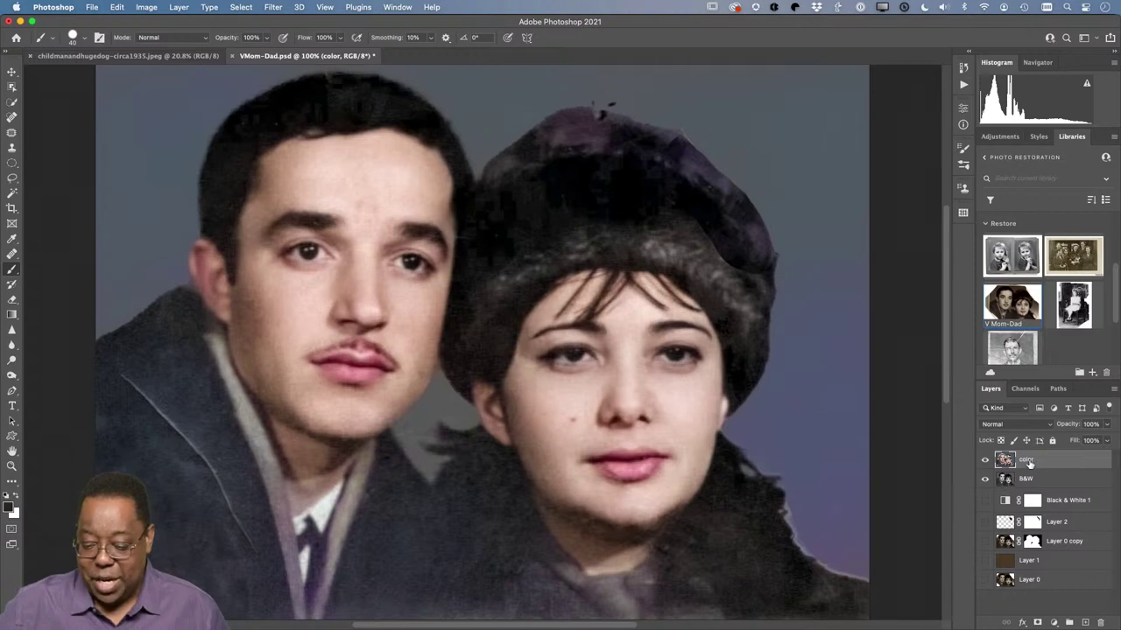
Add a layer mask to the color layer, then undo a trial stroke on the lips
click(1039, 621)
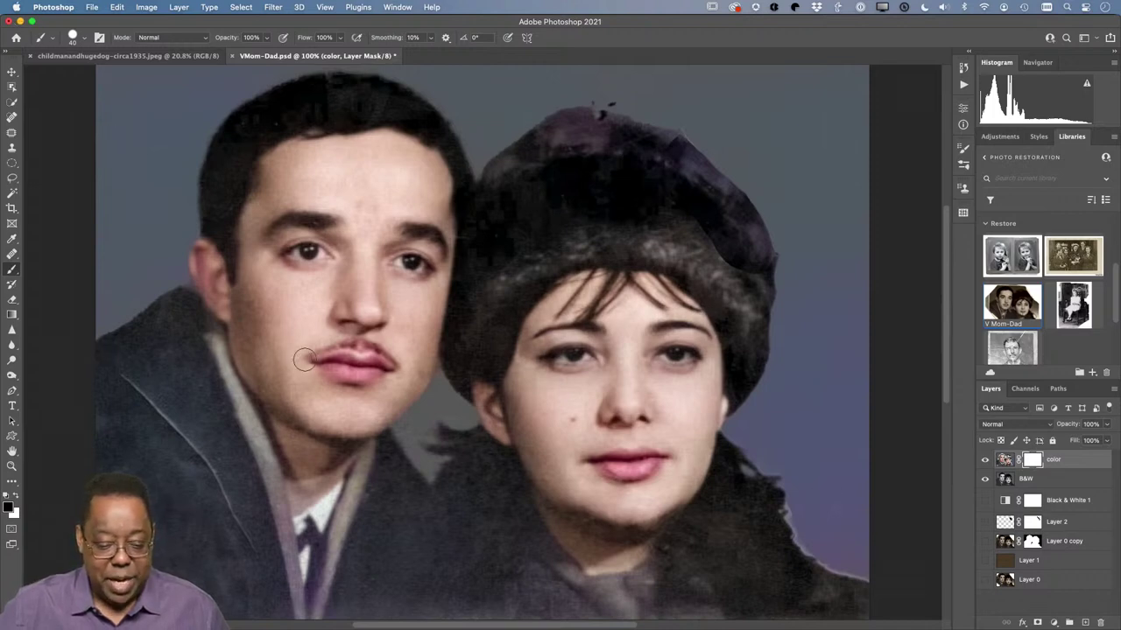
mouse_move(337, 363)
mouse_down()
mouse_move(368, 368)
mouse_move(317, 368)
mouse_up()
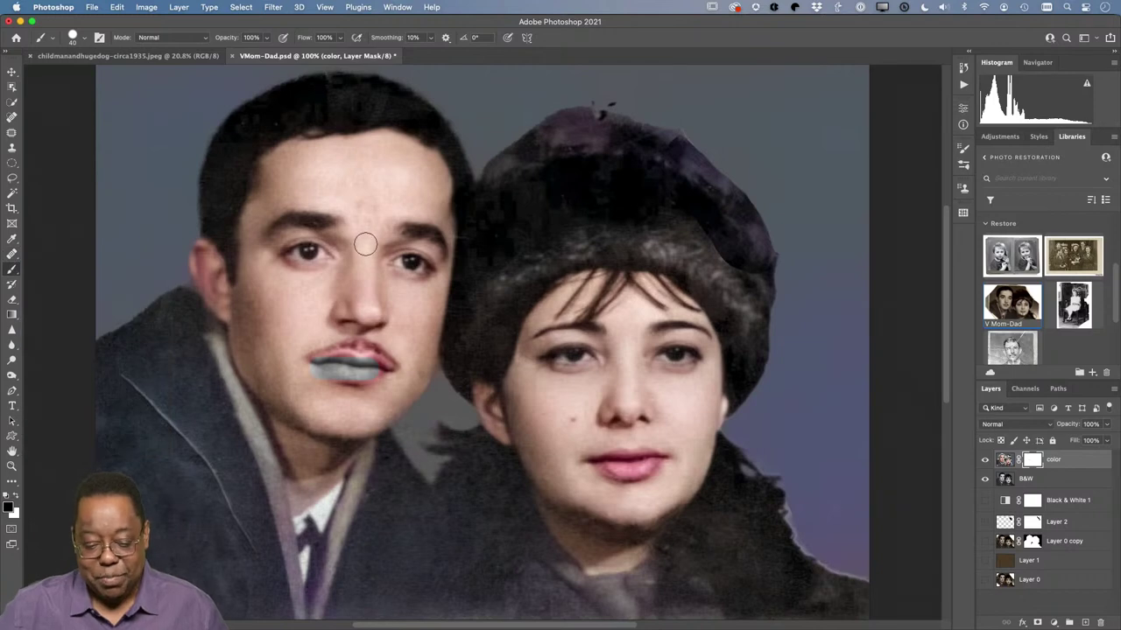
key(super+z)
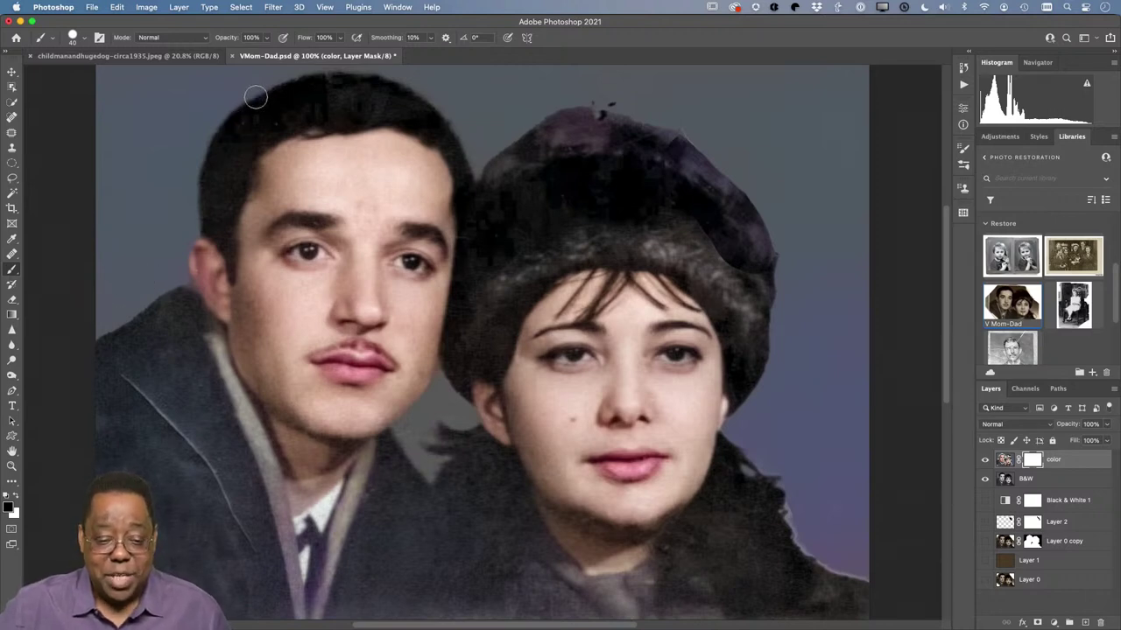
Lower the brush opacity to 11% and faintly paint black over the man's lips
click(267, 38)
drag(264, 55, 226, 54)
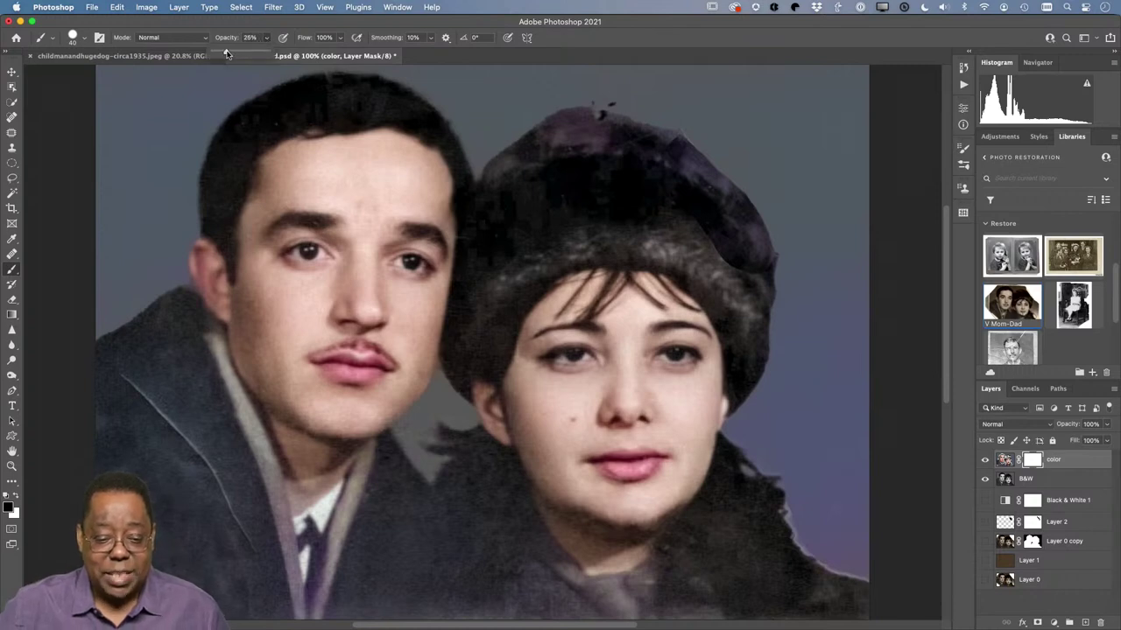
click(346, 367)
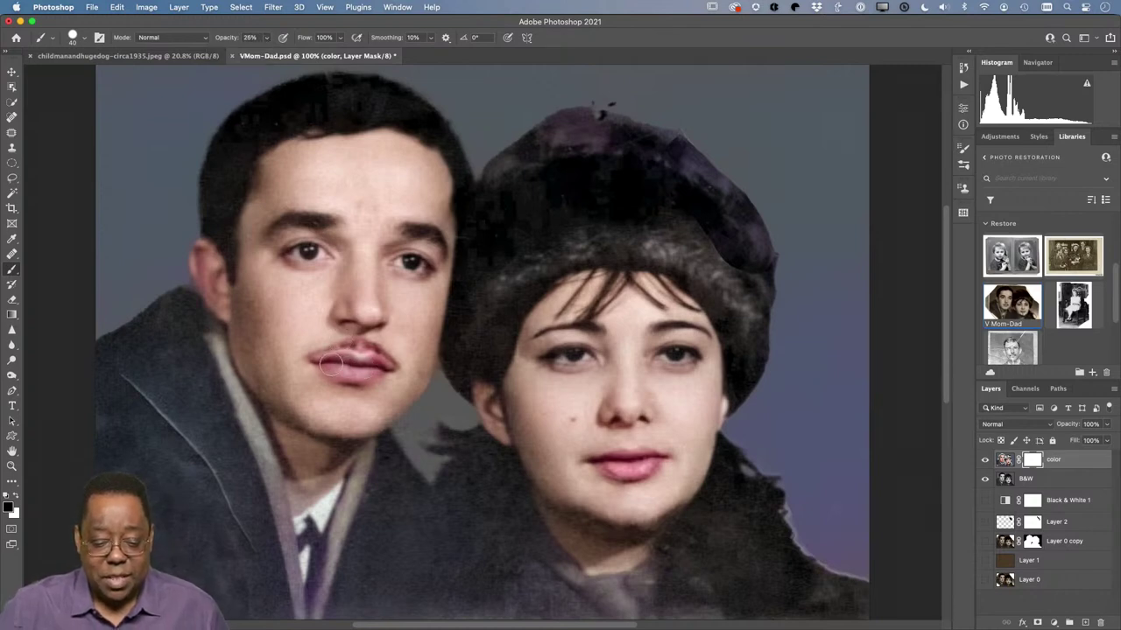
drag(331, 364, 378, 366)
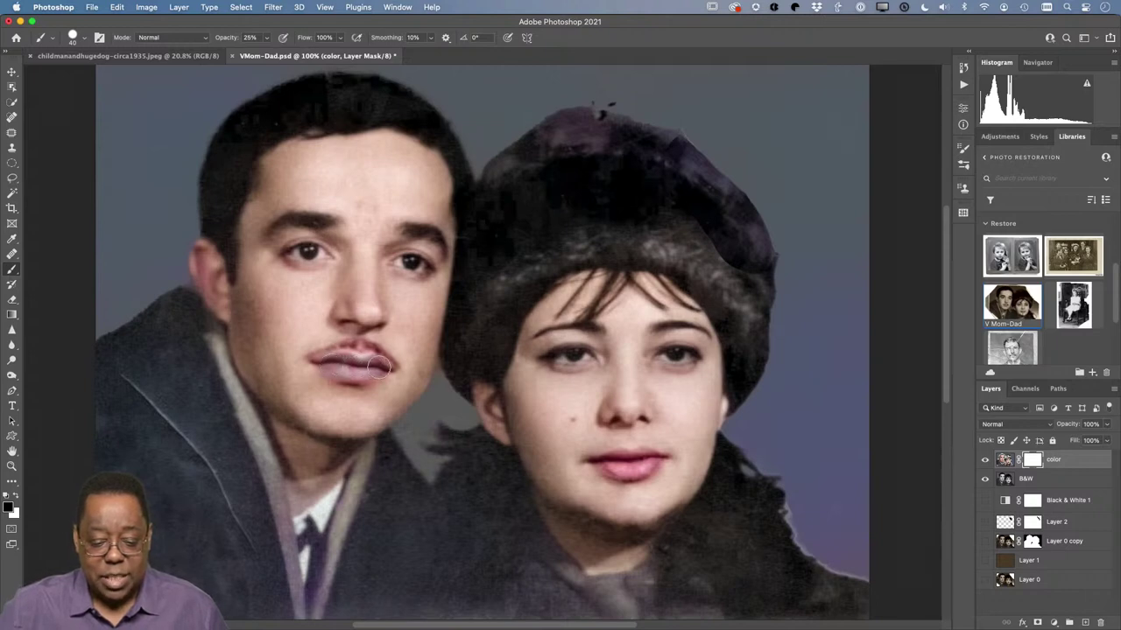
key(super+z)
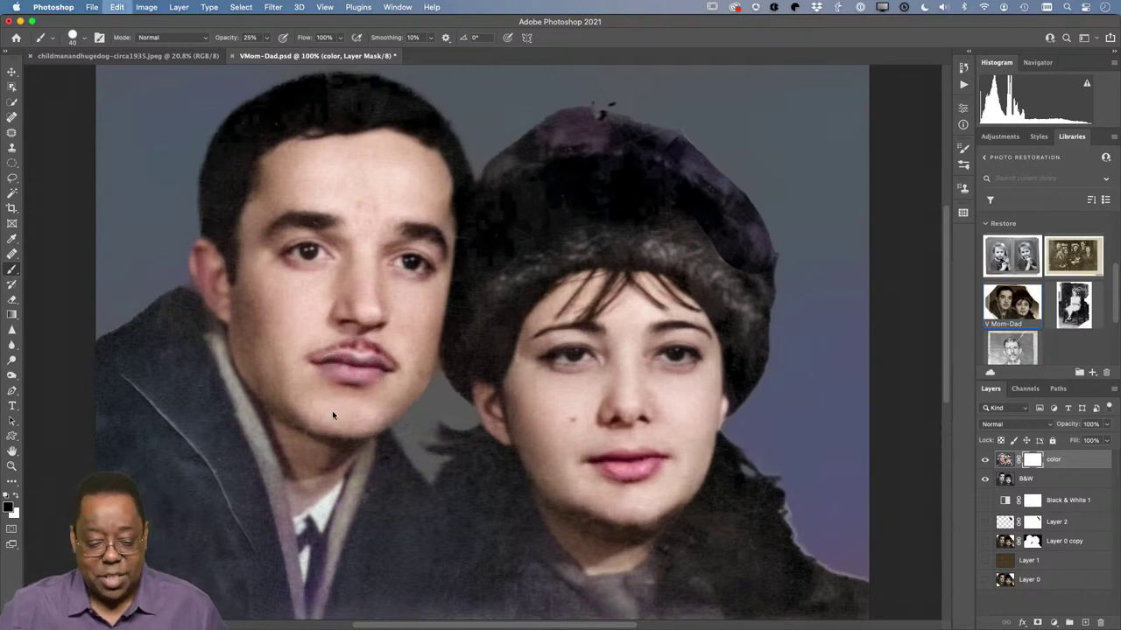
click(266, 43)
drag(263, 56, 260, 58)
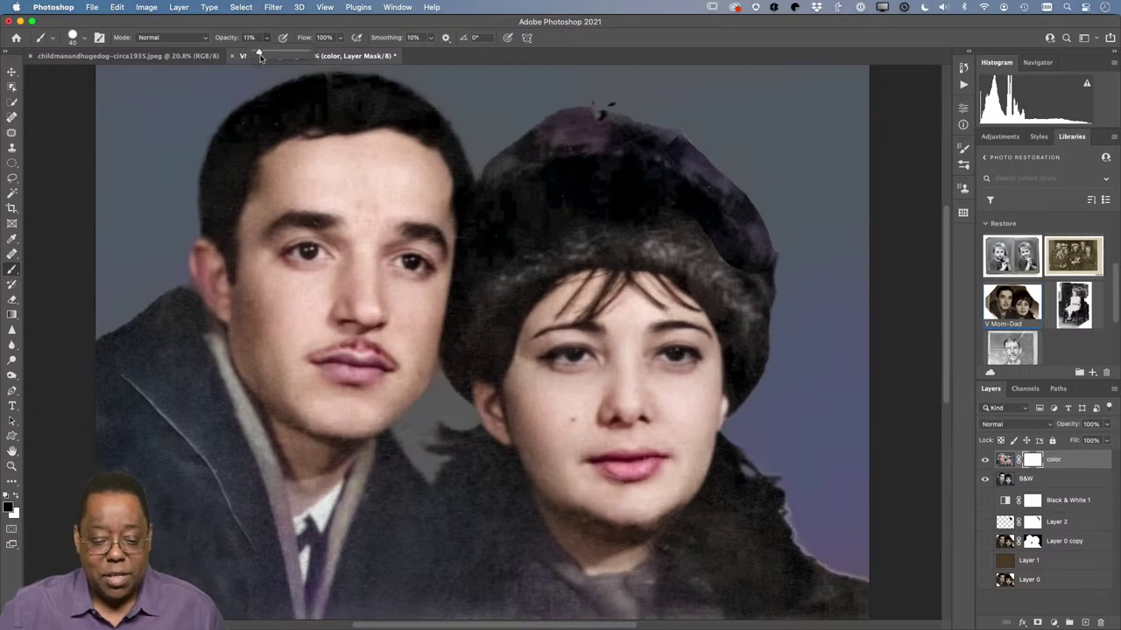
click(364, 375)
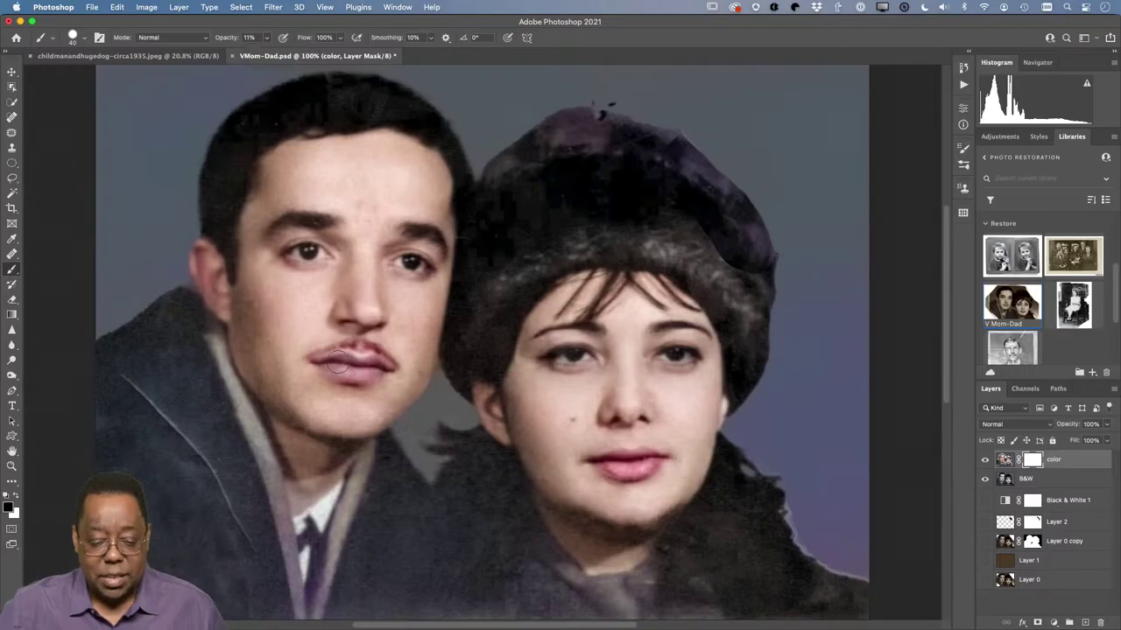
mouse_move(338, 364)
mouse_down()
mouse_move(377, 373)
mouse_move(348, 371)
mouse_move(336, 363)
mouse_move(344, 348)
mouse_up()
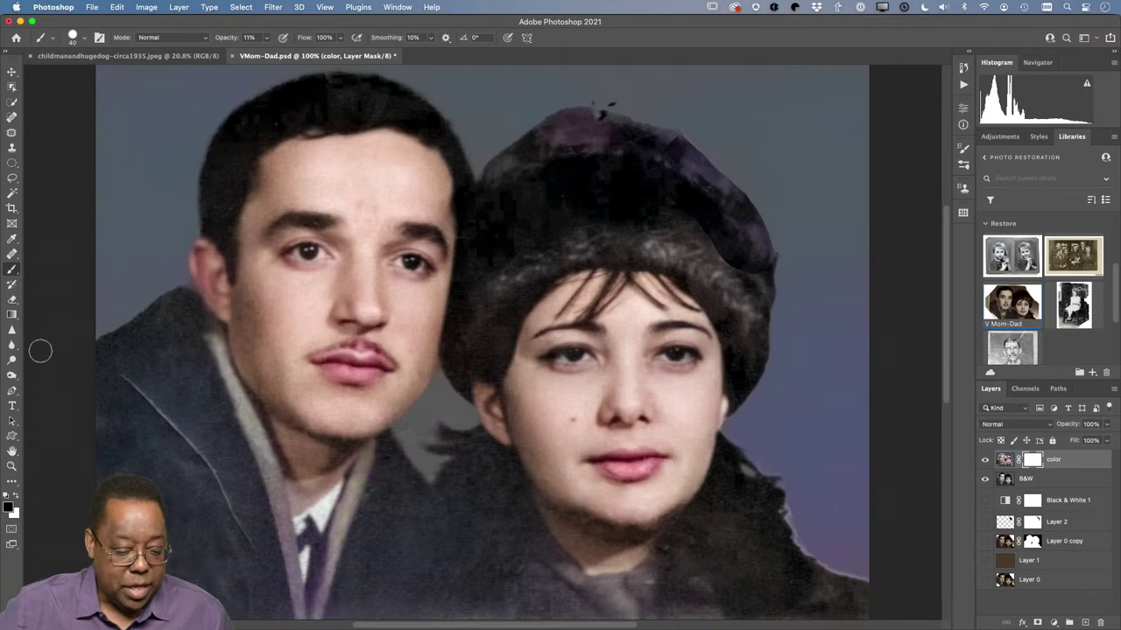
Try a desaturating brush stroke on the man's lips, then undo it
click(13, 376)
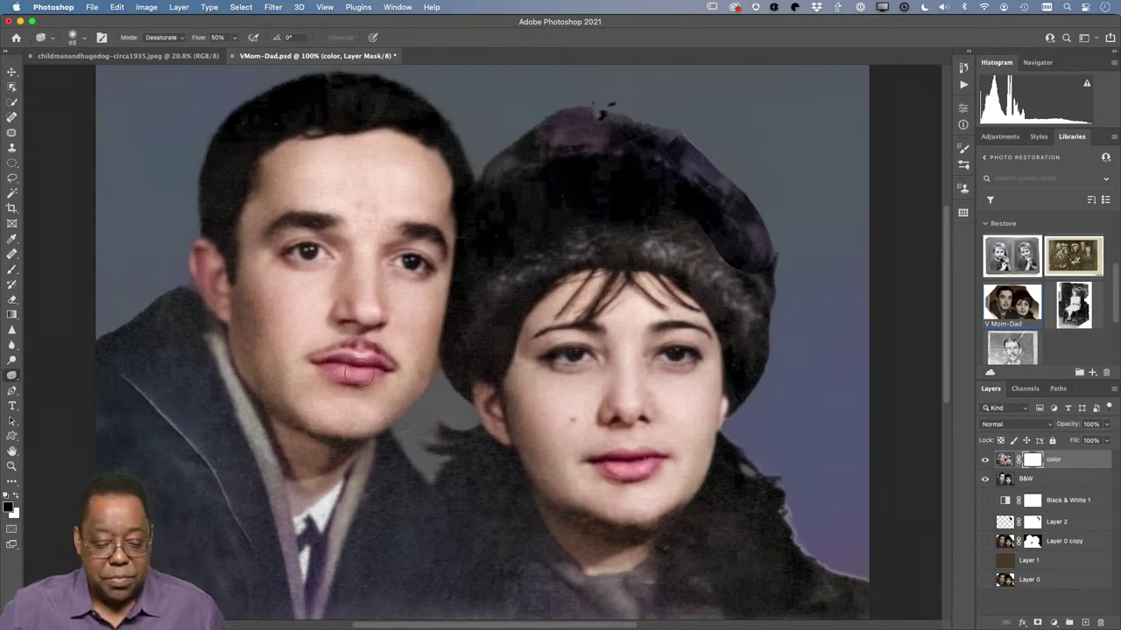
mouse_move(343, 372)
mouse_down()
mouse_move(373, 366)
mouse_move(323, 365)
mouse_move(384, 370)
mouse_move(317, 365)
mouse_move(382, 369)
mouse_up()
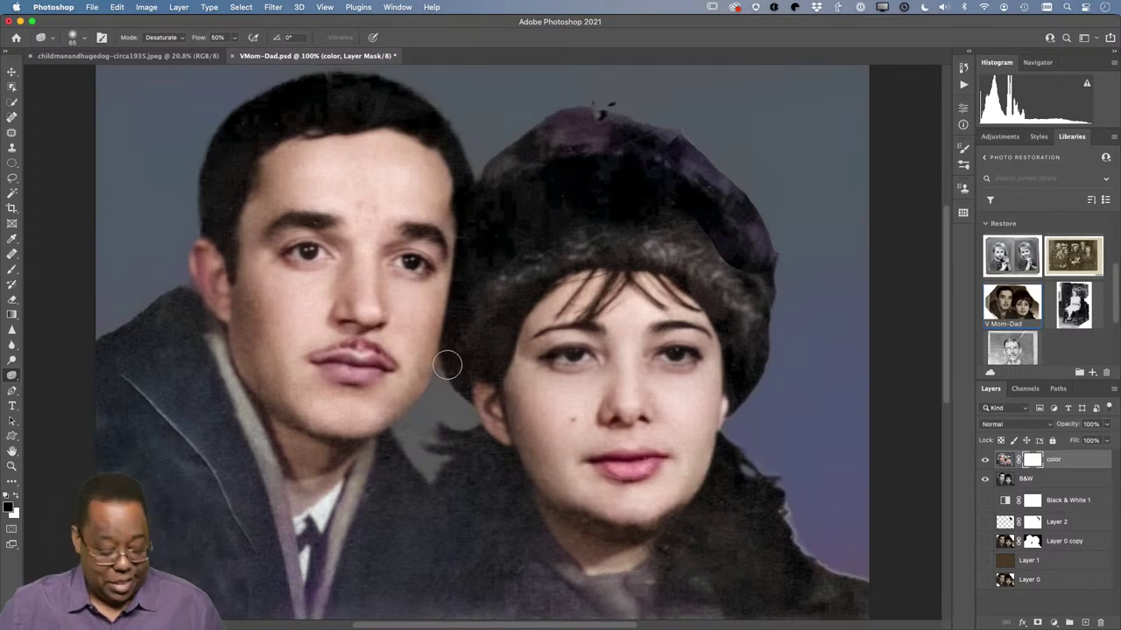
key(super+z)
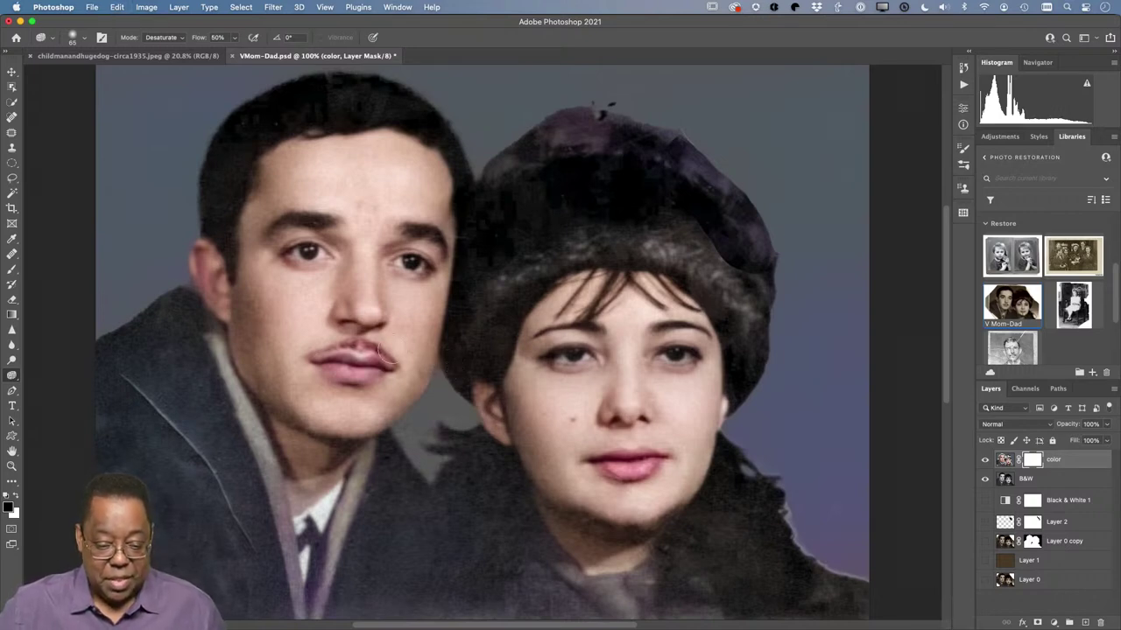
Draw a Lasso selection around the man's lips, undoing an accidental mask
click(11, 88)
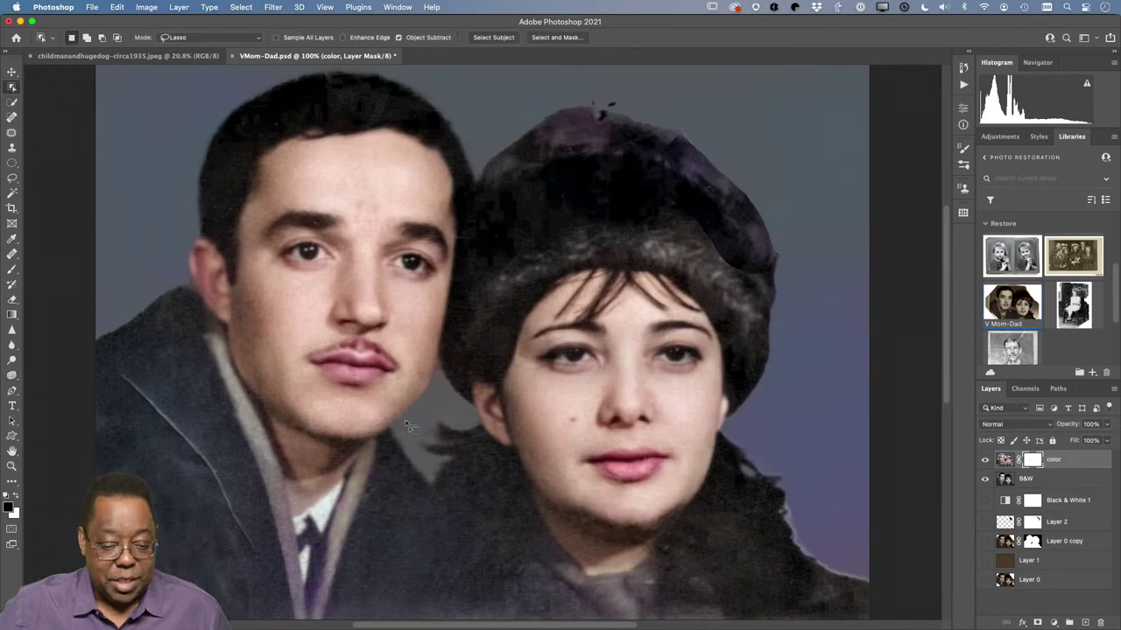
mouse_move(370, 343)
mouse_down()
mouse_move(313, 341)
mouse_move(297, 362)
mouse_move(309, 388)
mouse_move(391, 392)
mouse_move(408, 377)
mouse_move(385, 341)
mouse_up()
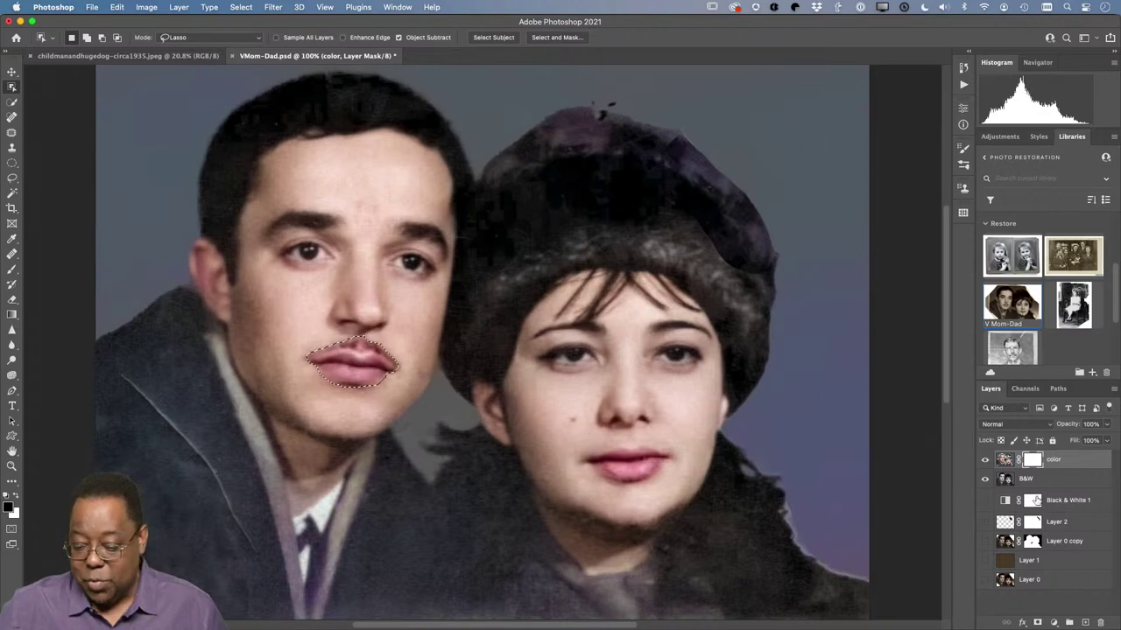
click(1037, 623)
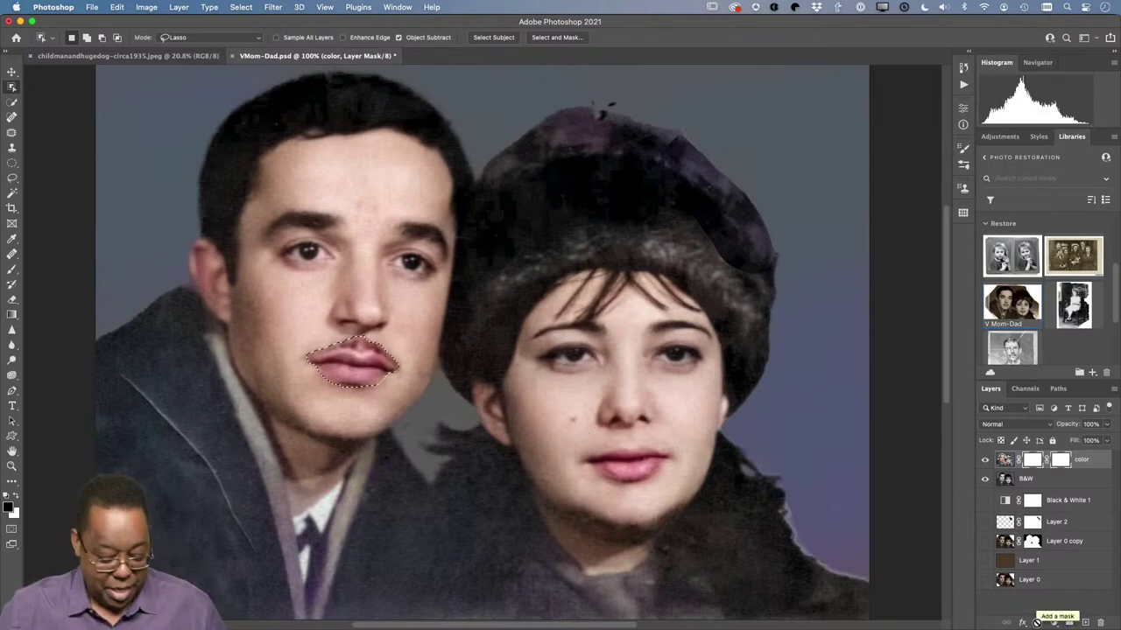
key(super+z)
click(1055, 623)
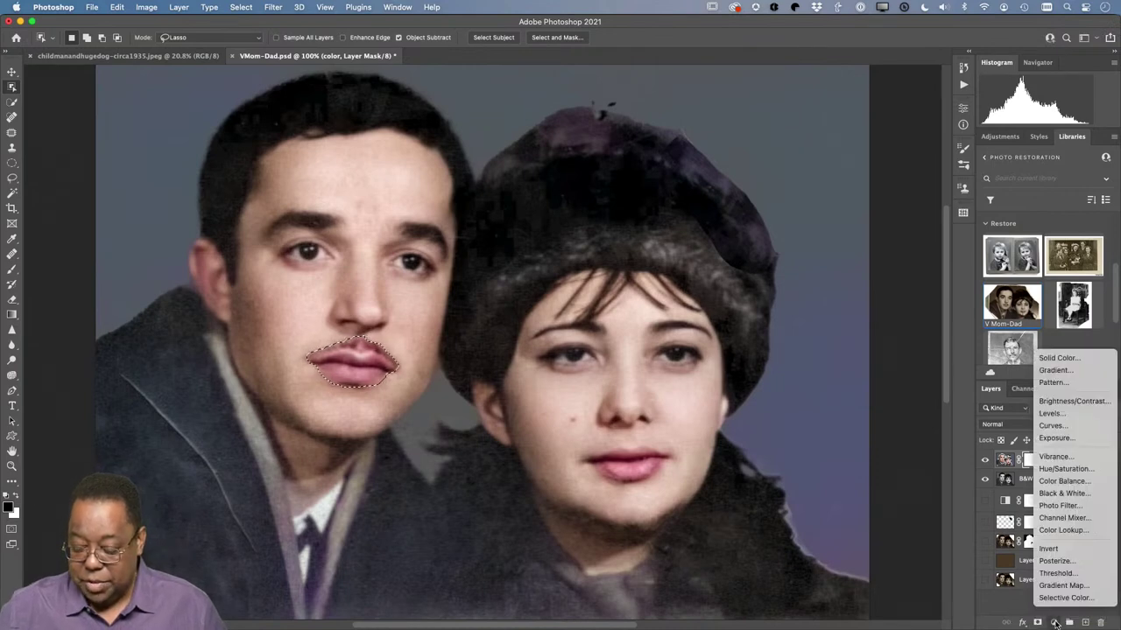
Add a Hue/Saturation adjustment for the lips with Hue +12 and Saturation -3
click(1065, 469)
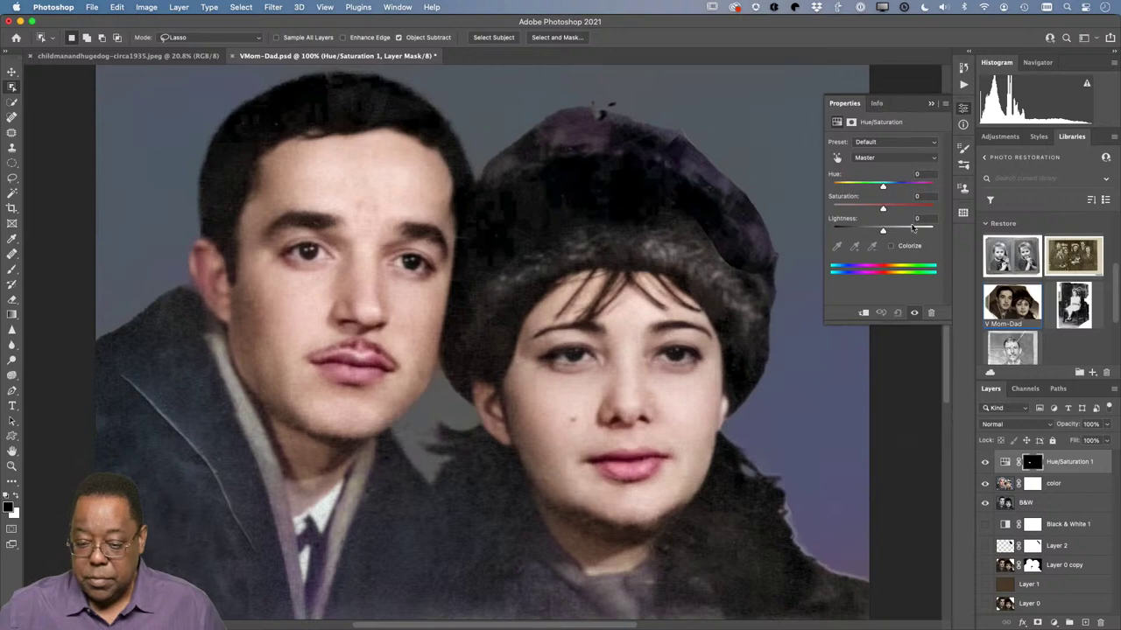
drag(884, 186, 868, 218)
key(super+z)
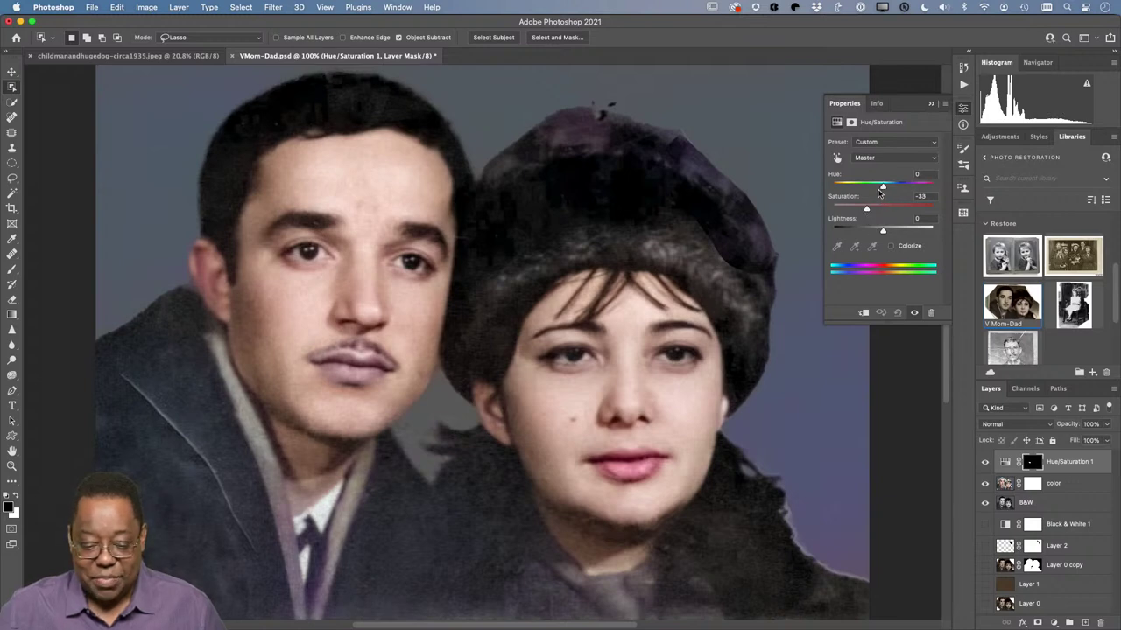
drag(878, 189, 889, 186)
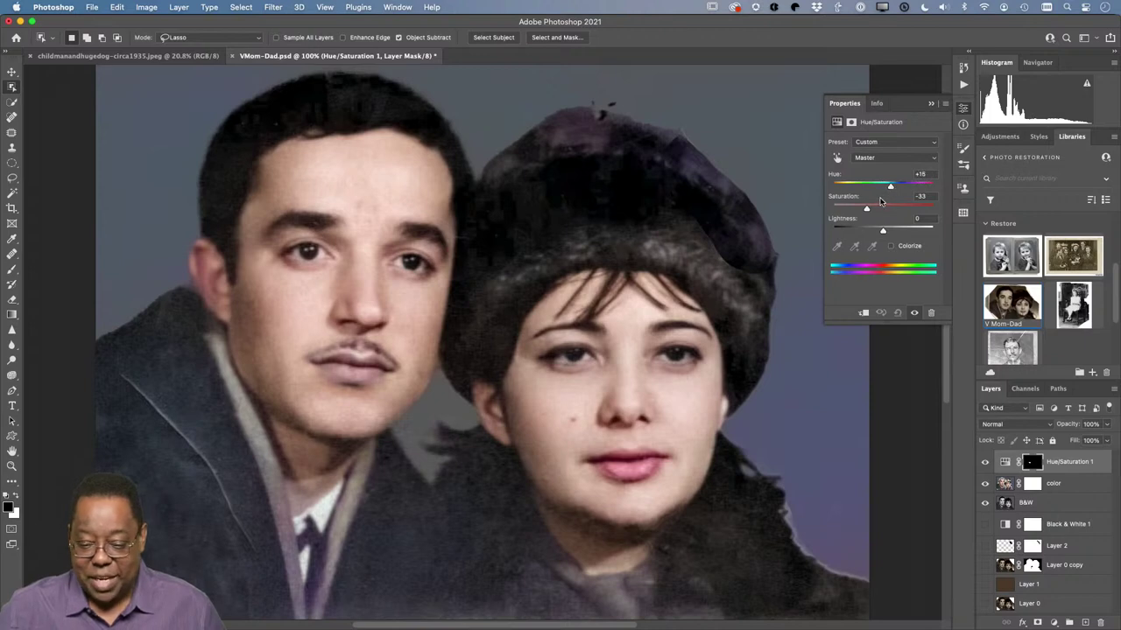
drag(868, 210, 877, 211)
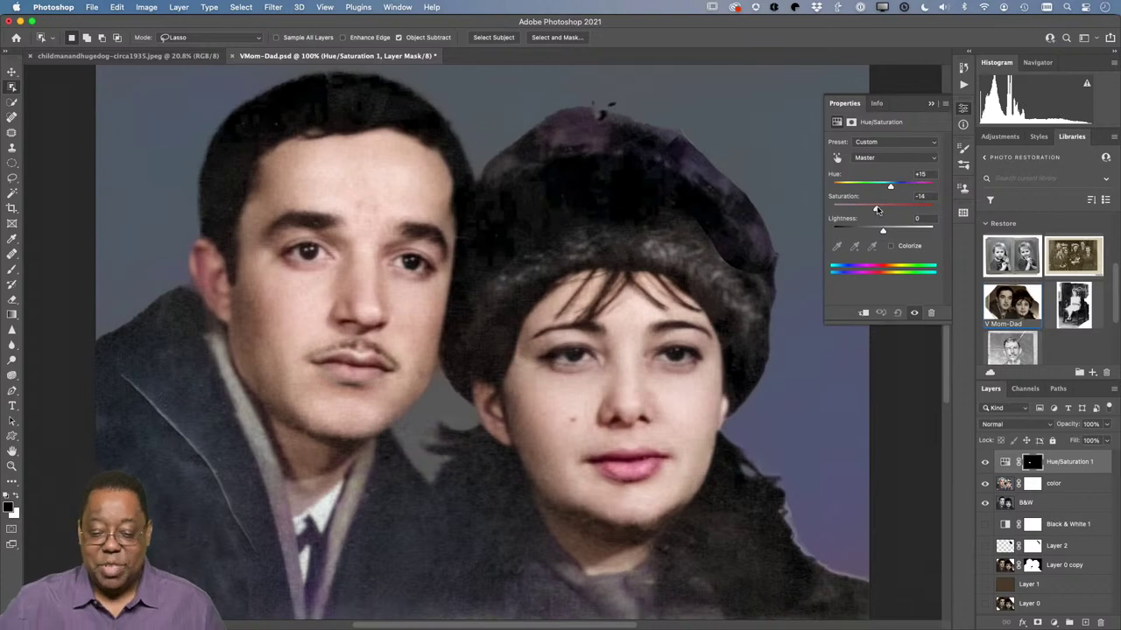
drag(879, 210, 889, 188)
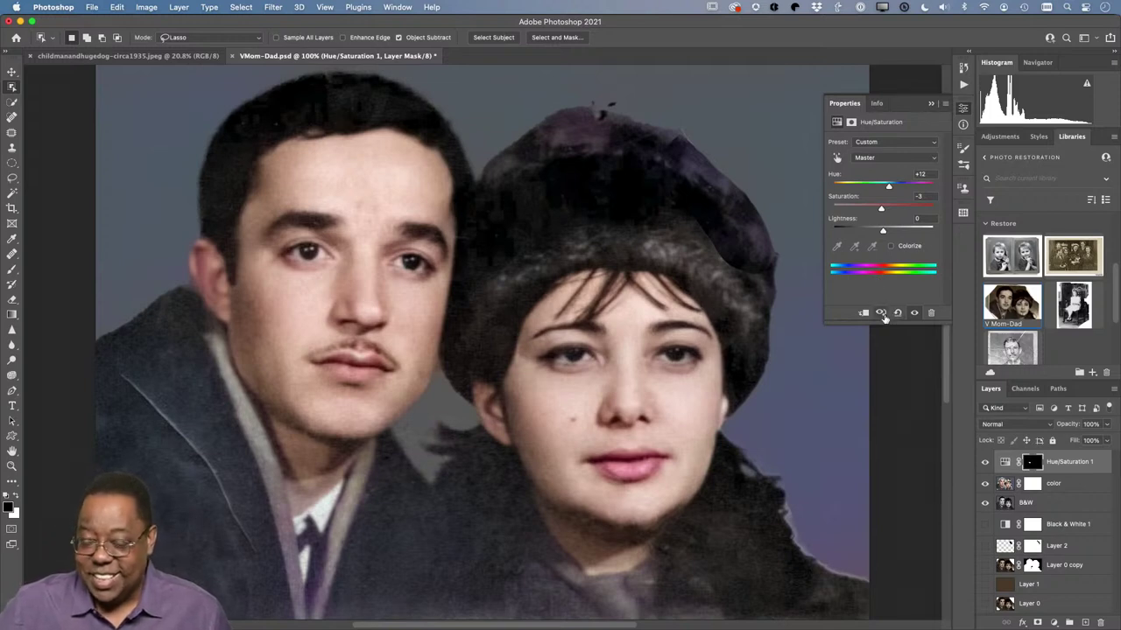
click(931, 105)
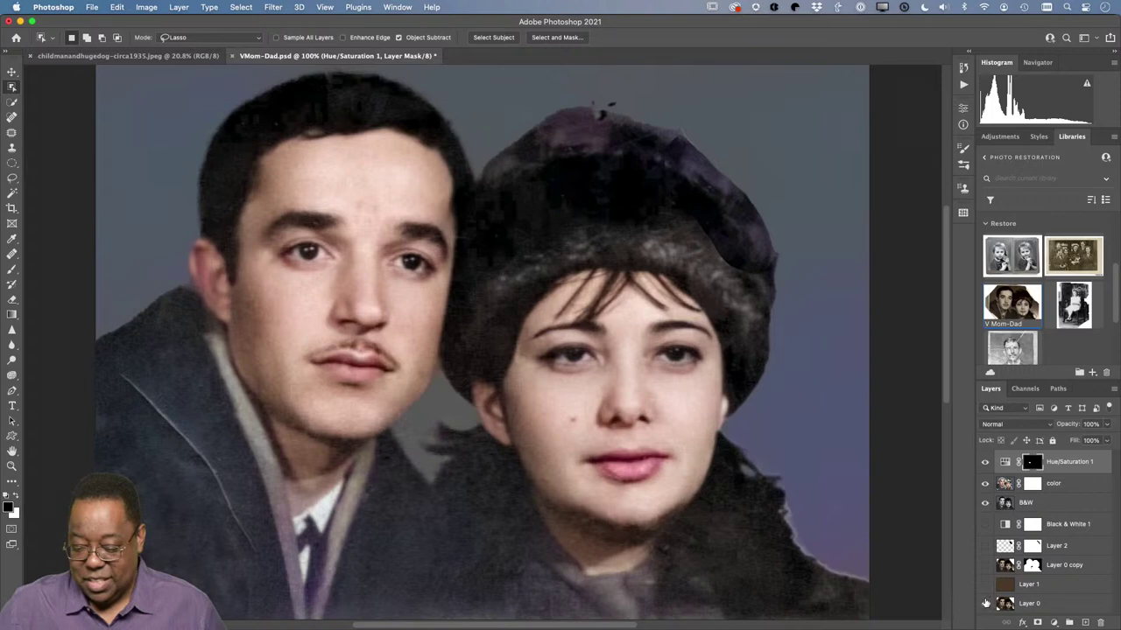
mouse_move(985, 463)
mouse_down()
mouse_move(984, 505)
mouse_move(983, 464)
mouse_up()
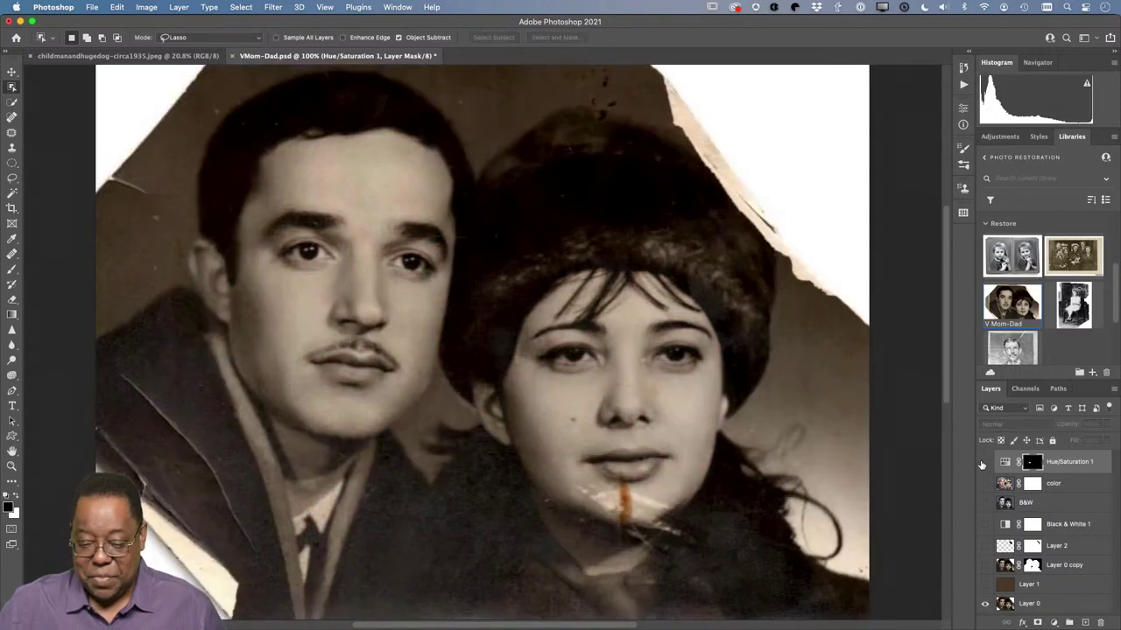
click(984, 502)
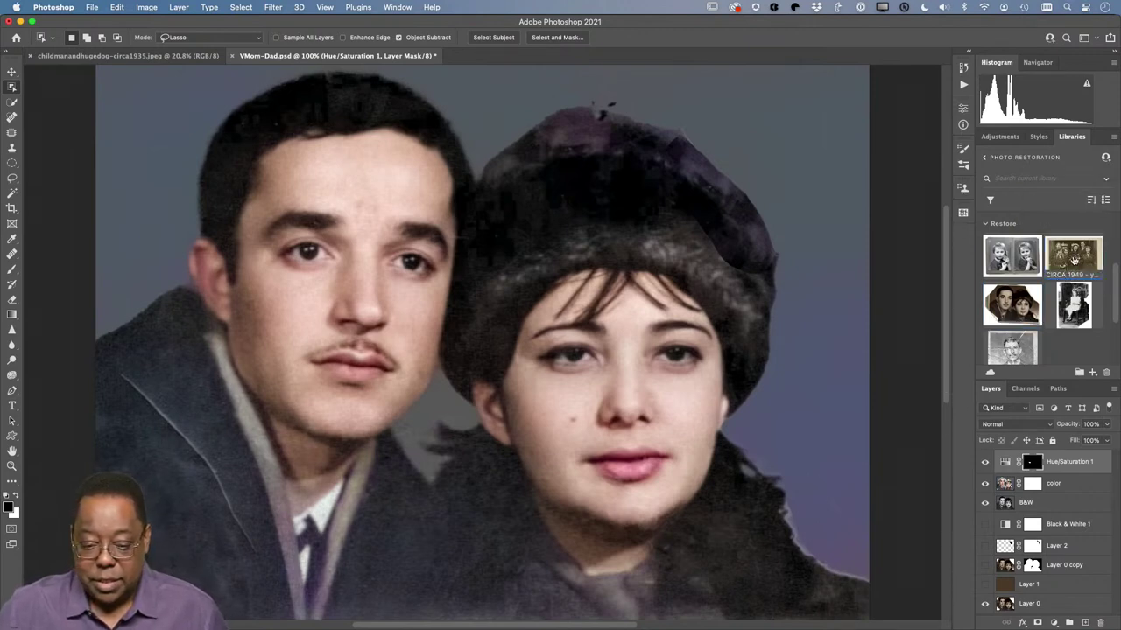
Open CIRCA1949-youngwomen.jpeg from the library and fit it on screen
double_click(1073, 260)
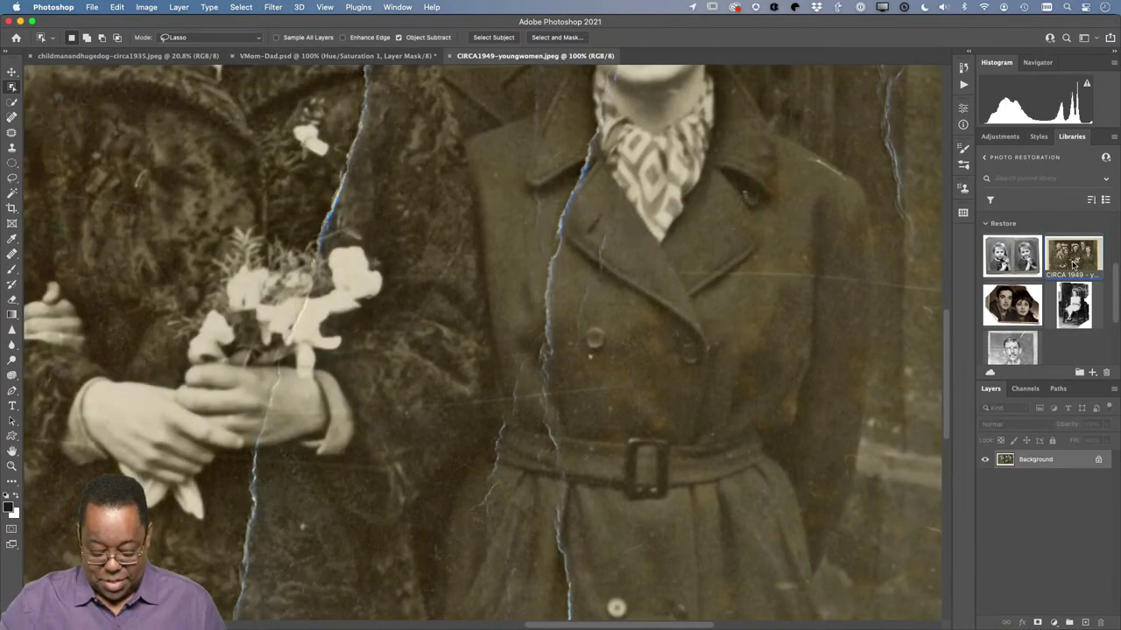
key(super+0)
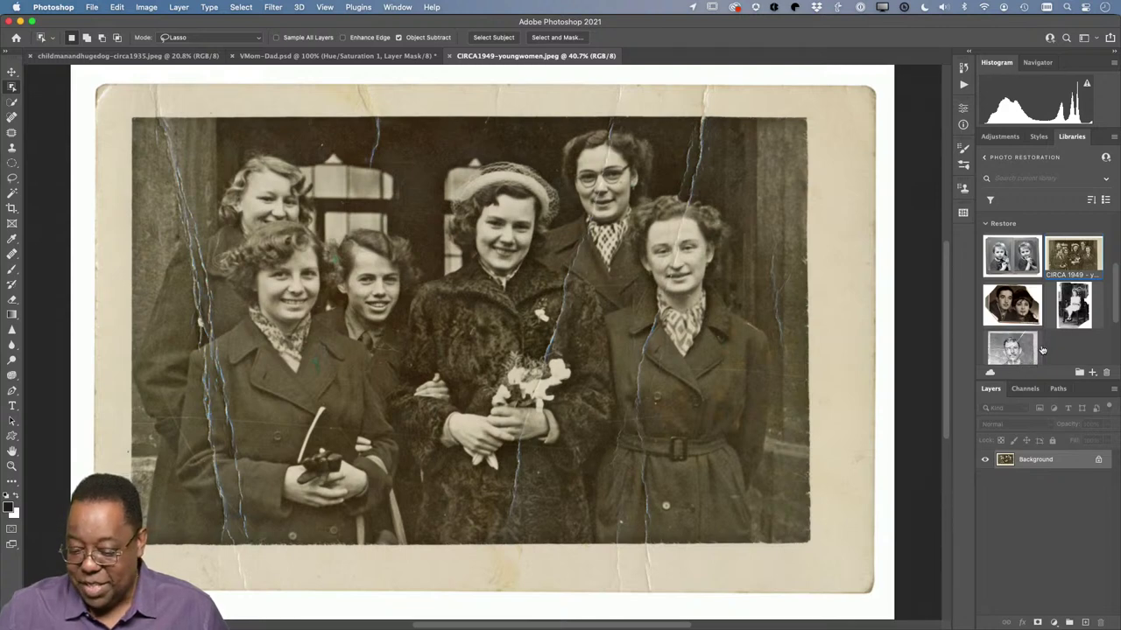
scroll(1016, 345, down, 2)
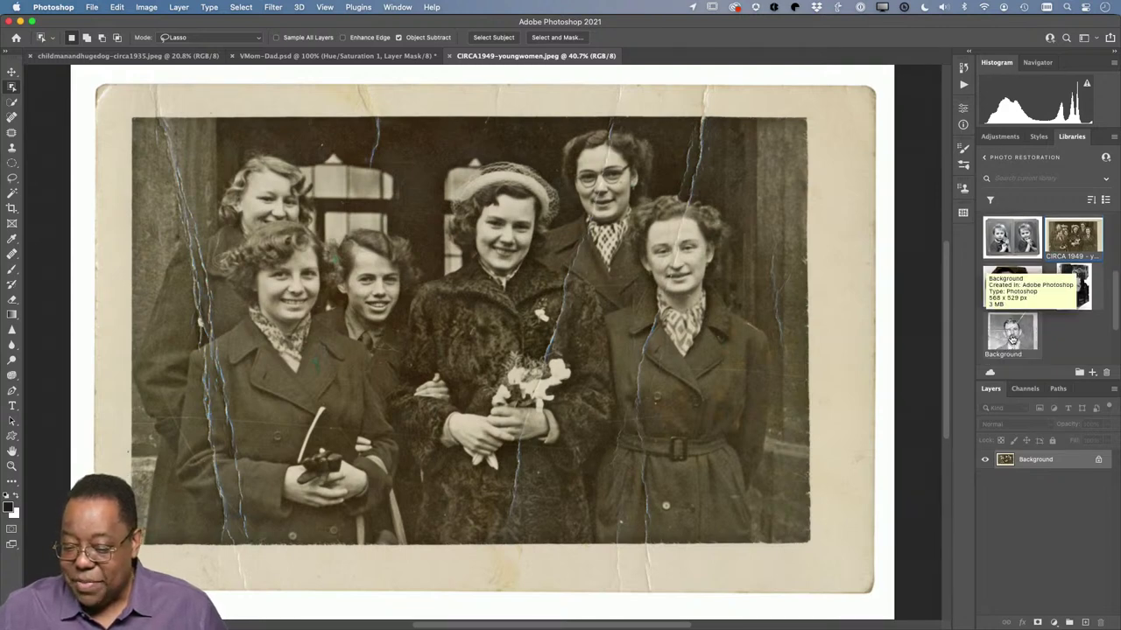
Open Background.psd from the library at 200% zoom with the Move tool active
double_click(1013, 338)
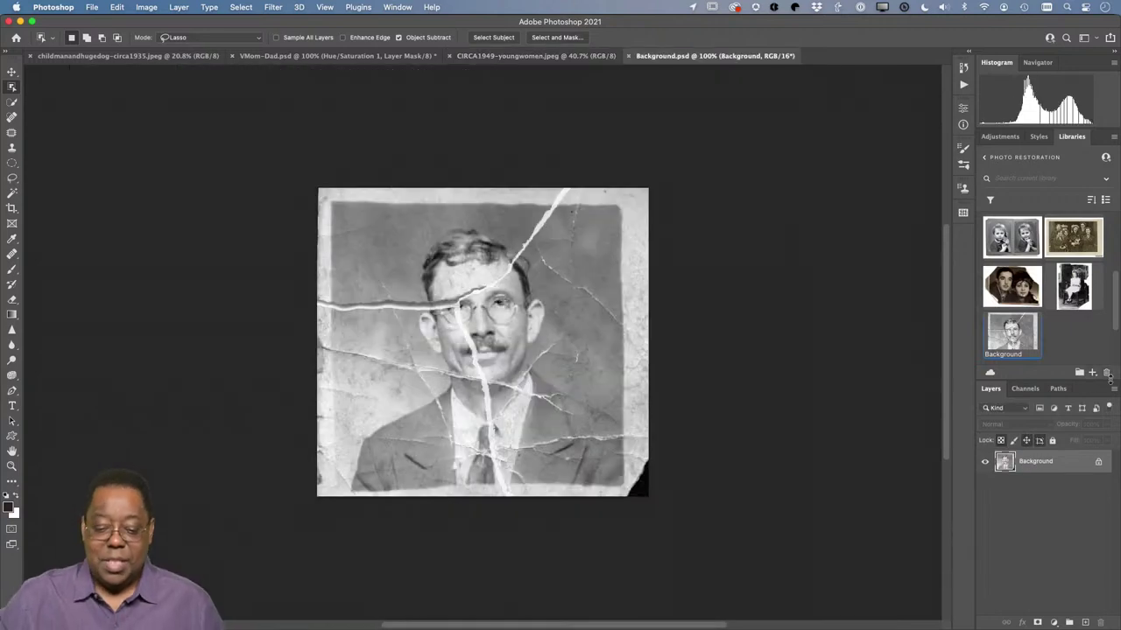
key(super+equal)
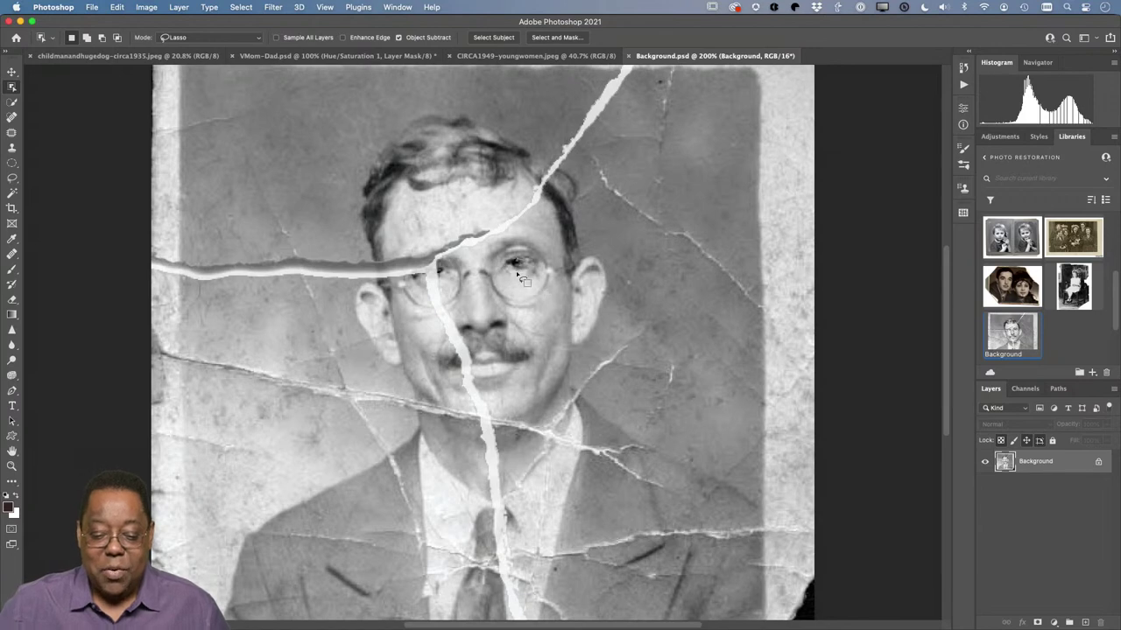
click(11, 72)
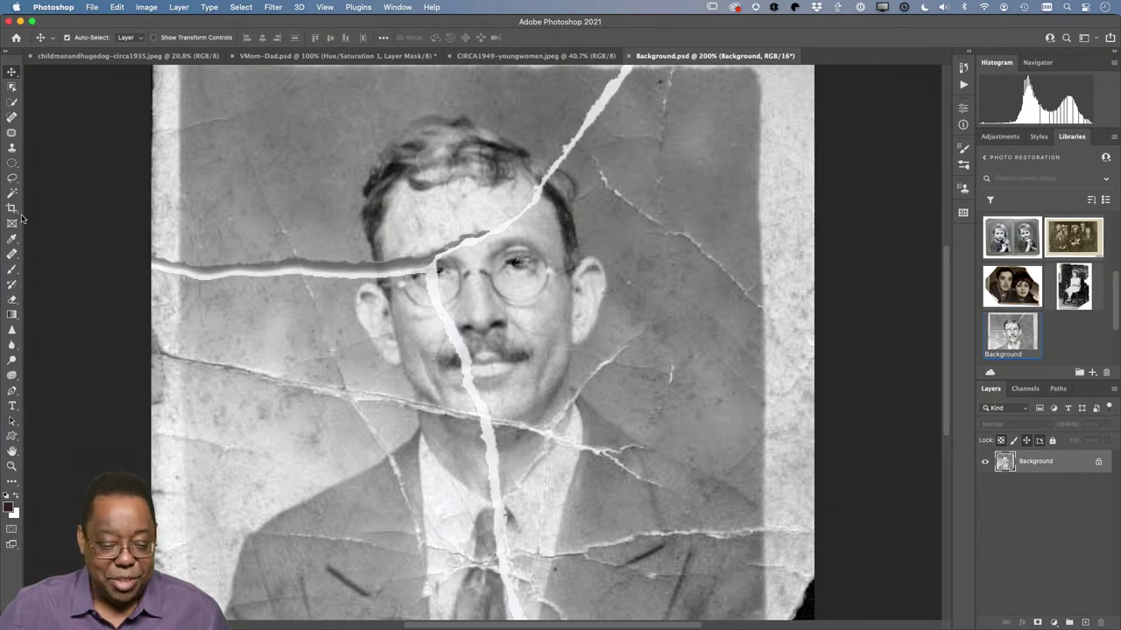
Spot-heal the cracks around the glasses, forehead, hairline and upper-left background
click(11, 117)
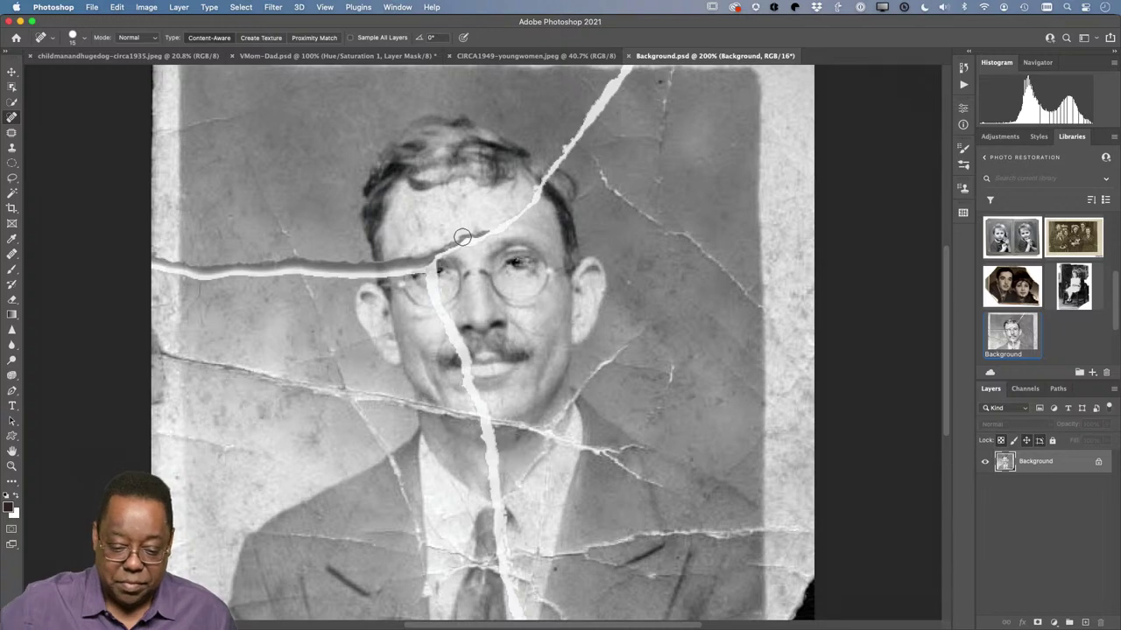
drag(505, 234, 533, 200)
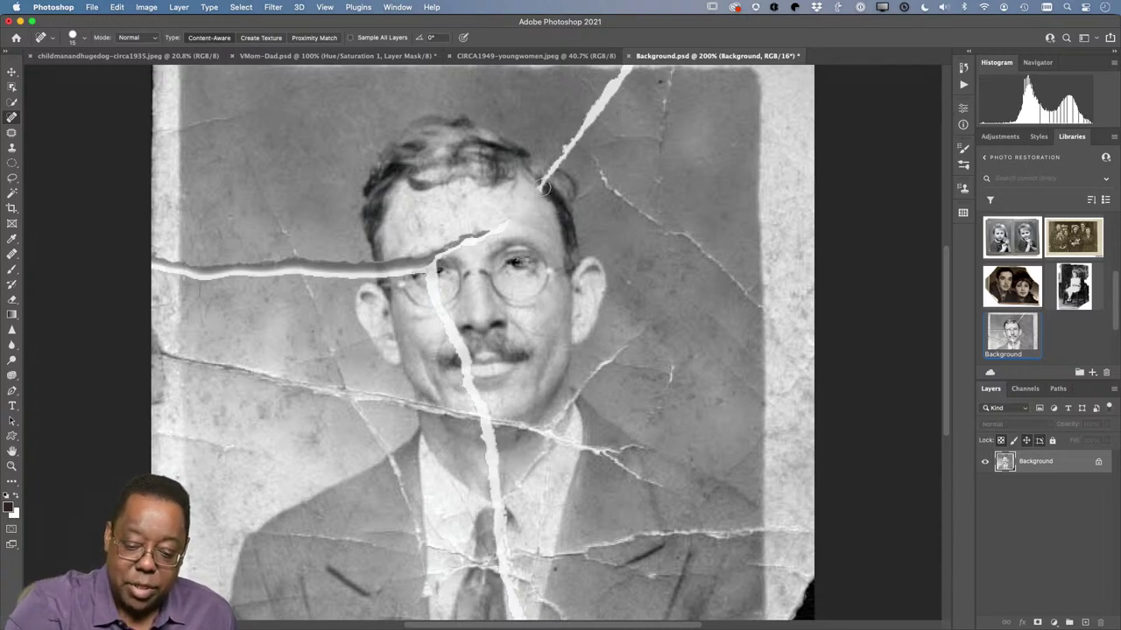
mouse_move(542, 191)
mouse_down()
mouse_move(550, 173)
mouse_move(545, 194)
mouse_up()
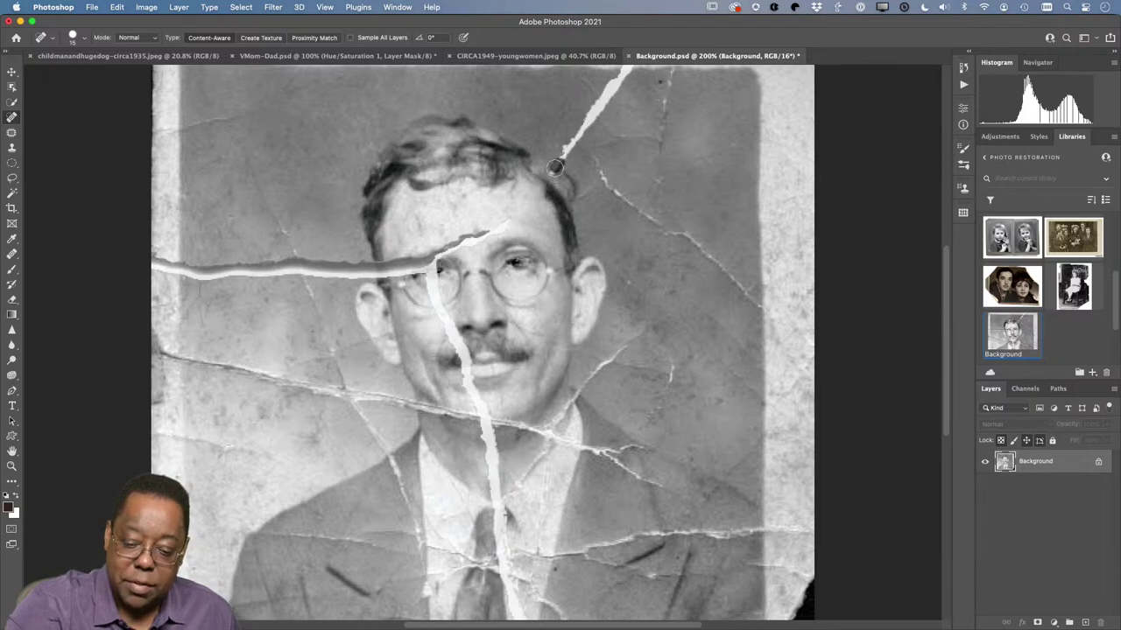
drag(552, 173, 566, 154)
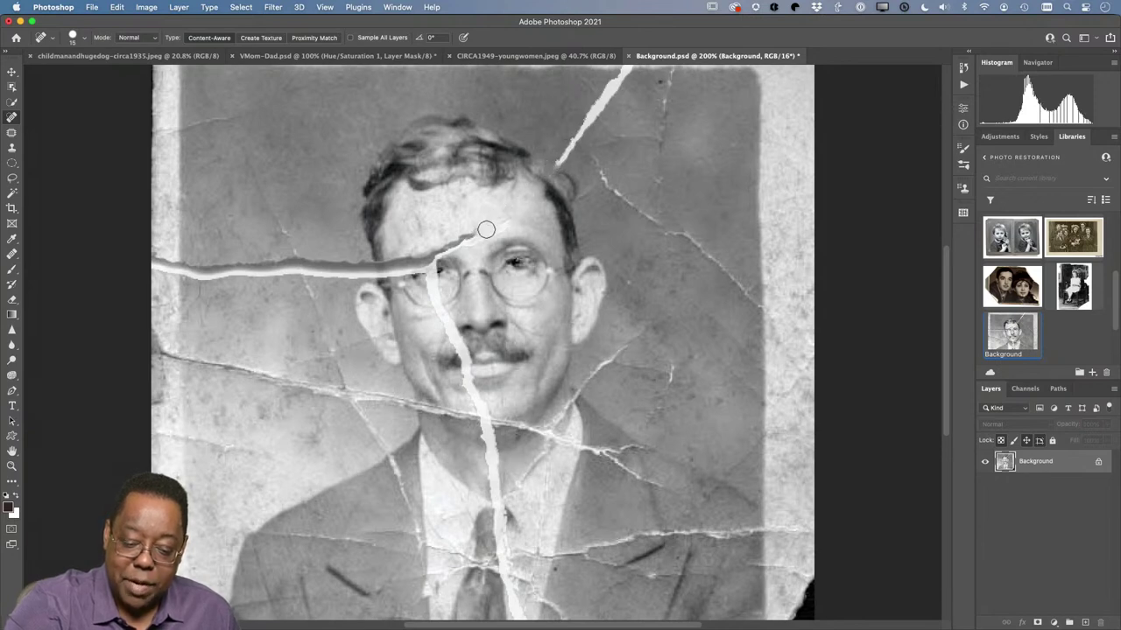
drag(468, 241, 448, 252)
mouse_move(499, 232)
mouse_down()
mouse_move(487, 208)
mouse_move(447, 209)
mouse_up()
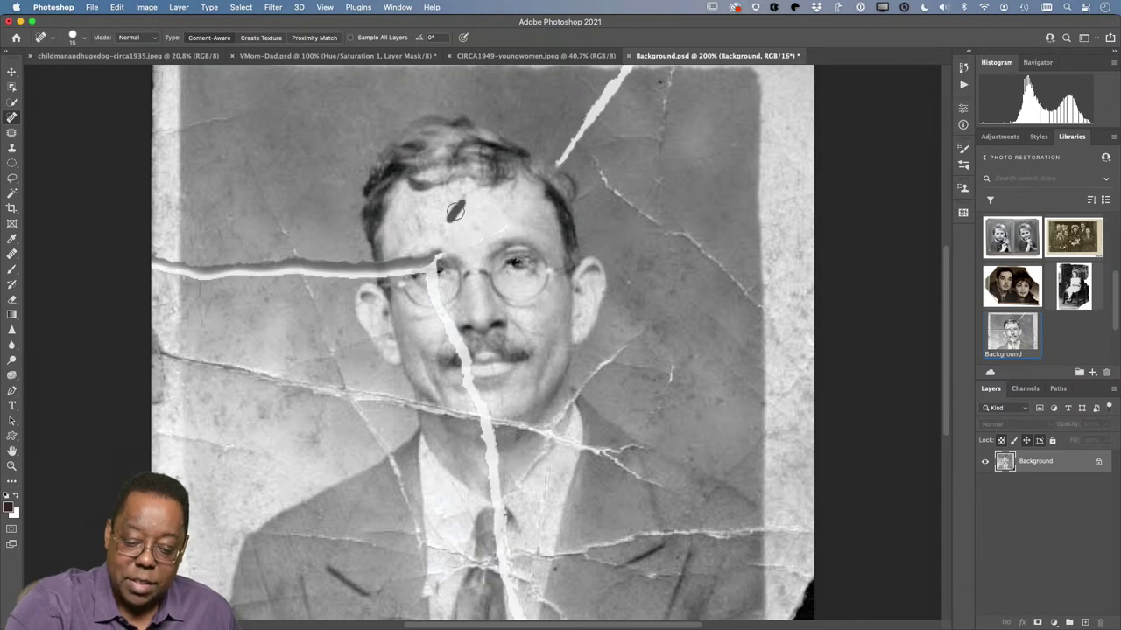
drag(259, 203, 244, 155)
drag(302, 263, 272, 210)
drag(179, 123, 226, 120)
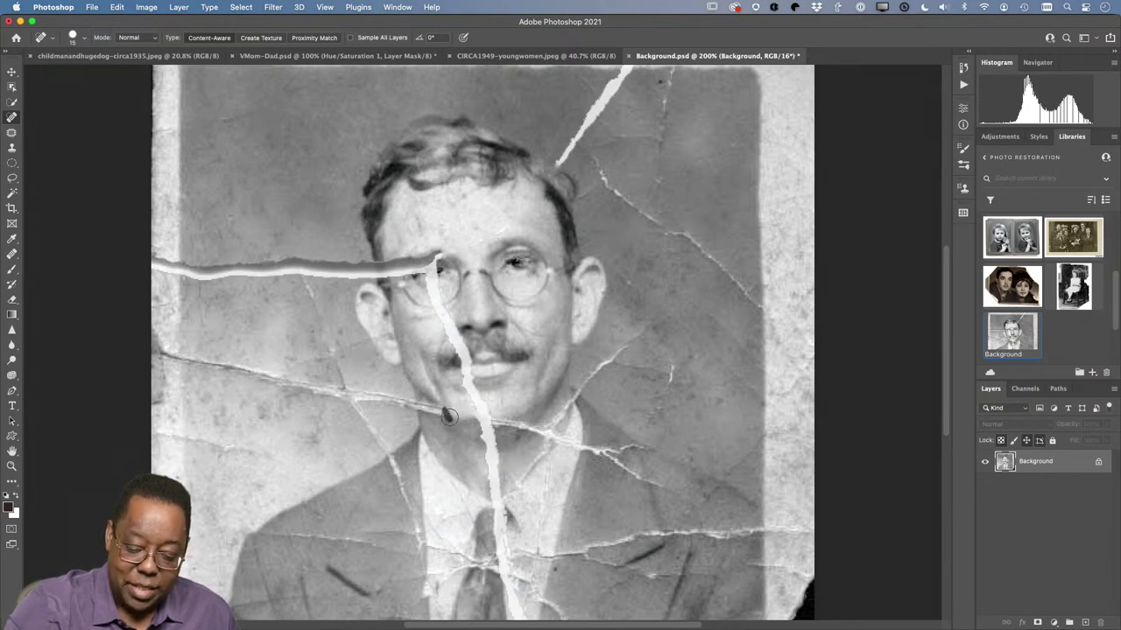
Spot-heal the cracks below the chin, on the lapel, collar, right of the face and hair
mouse_move(434, 407)
mouse_down()
mouse_move(356, 395)
mouse_move(391, 403)
mouse_up()
mouse_move(406, 480)
mouse_down()
mouse_move(394, 469)
mouse_move(418, 538)
mouse_move(385, 459)
mouse_up()
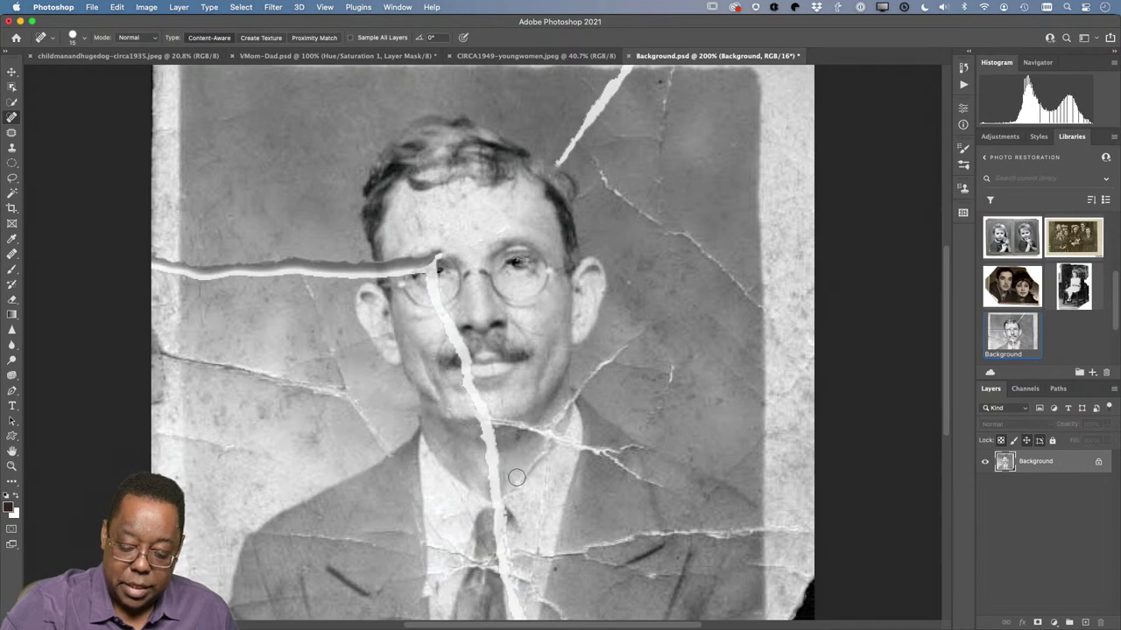
mouse_move(493, 469)
mouse_down()
mouse_move(489, 433)
mouse_move(497, 478)
mouse_up()
drag(497, 480, 496, 504)
mouse_move(556, 437)
mouse_down()
mouse_move(496, 422)
mouse_move(491, 435)
mouse_up()
mouse_move(592, 367)
mouse_down()
mouse_move(625, 340)
mouse_move(641, 365)
mouse_up()
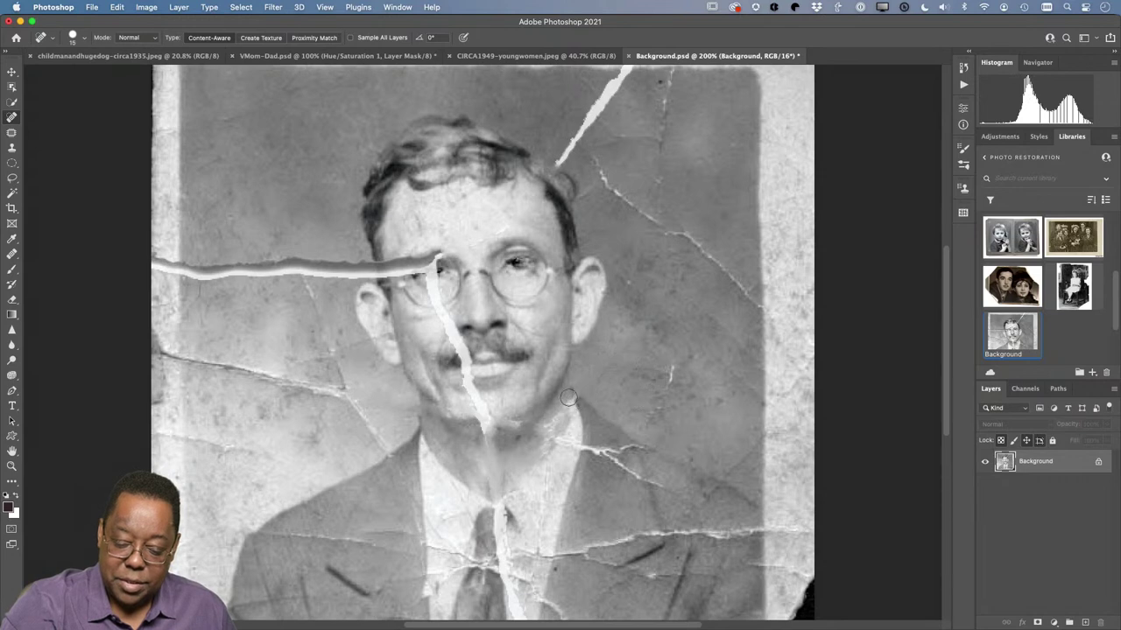
mouse_move(564, 406)
mouse_down()
mouse_move(546, 429)
mouse_move(569, 403)
mouse_up()
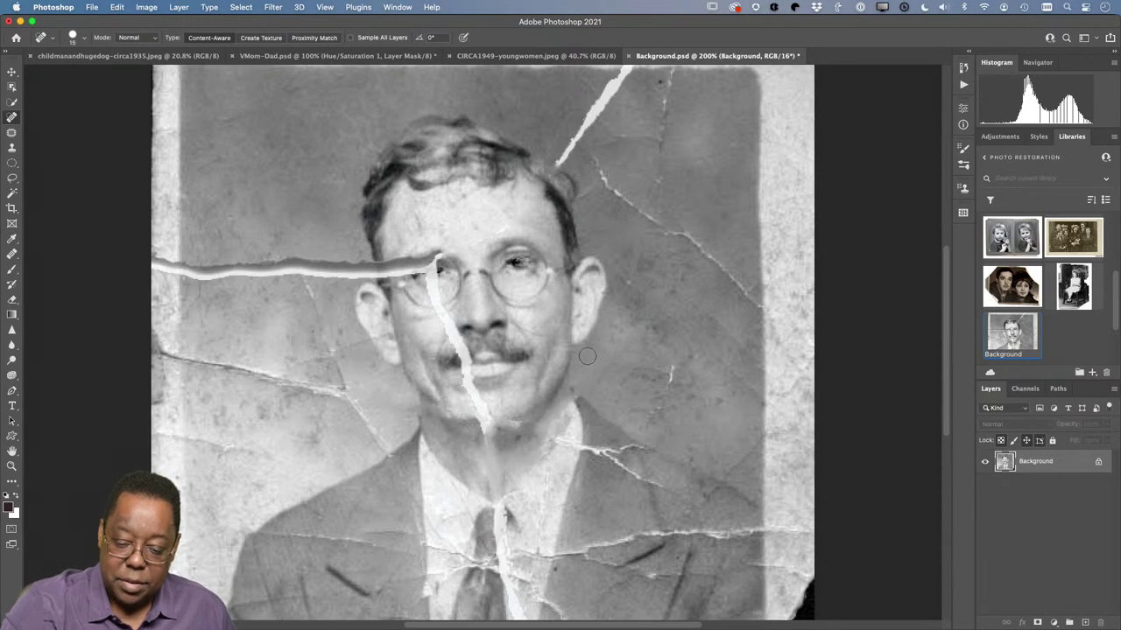
mouse_move(589, 155)
mouse_down()
mouse_move(560, 162)
mouse_move(578, 144)
mouse_up()
drag(556, 161, 602, 146)
mouse_move(578, 158)
mouse_down()
mouse_move(585, 123)
mouse_move(613, 193)
mouse_move(594, 188)
mouse_move(584, 203)
mouse_up()
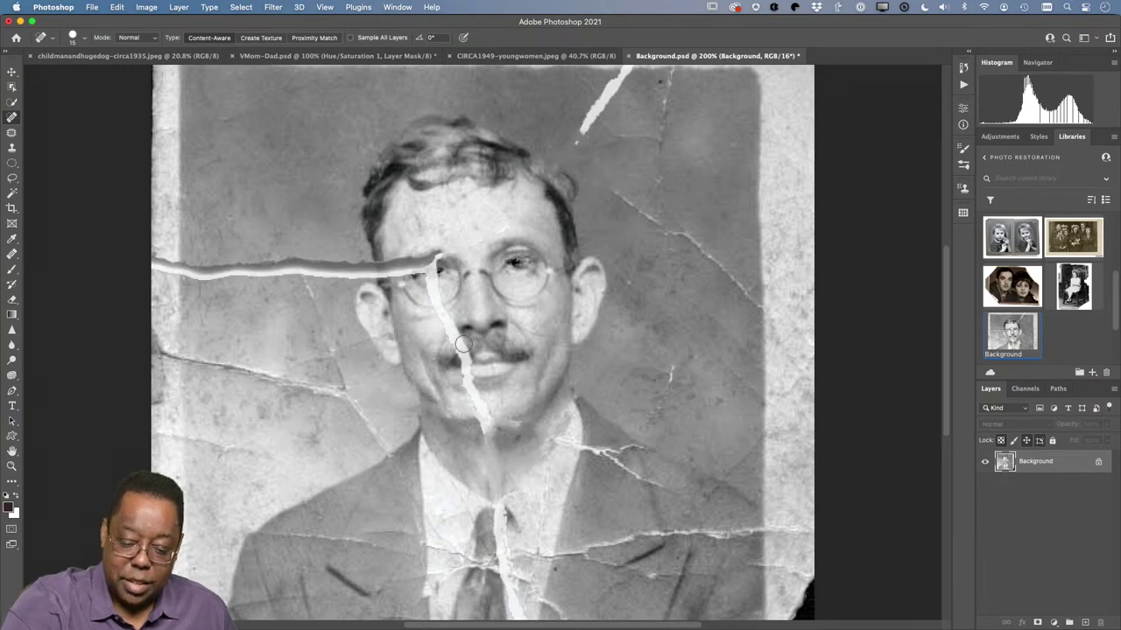
drag(483, 399, 473, 385)
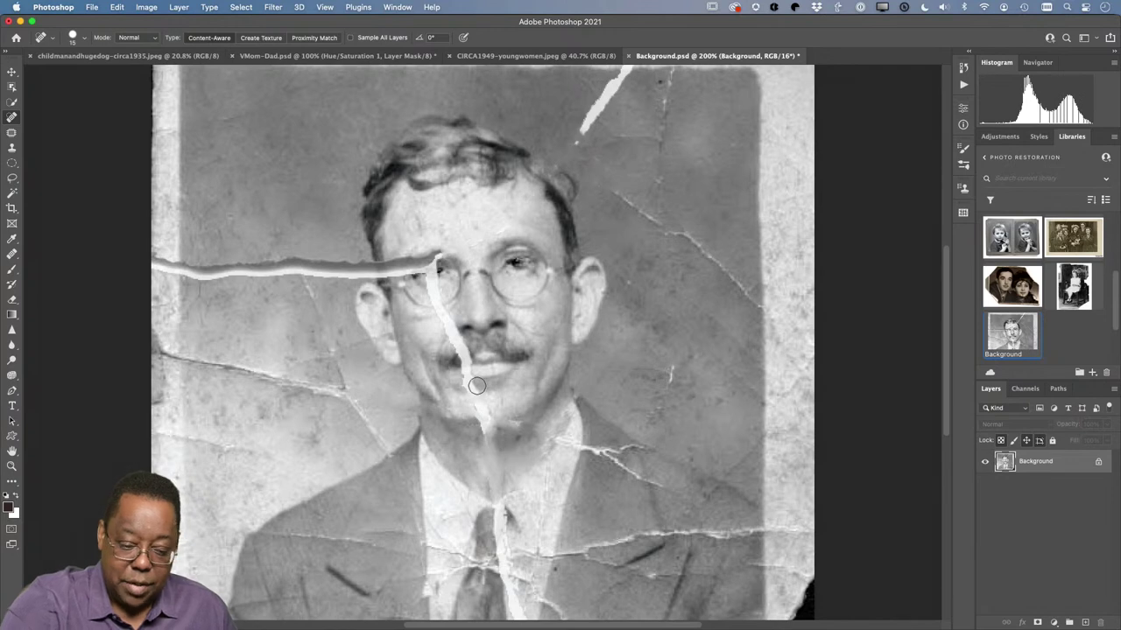
Patch the crack spots on the man's chin with nearby clean skin
click(11, 132)
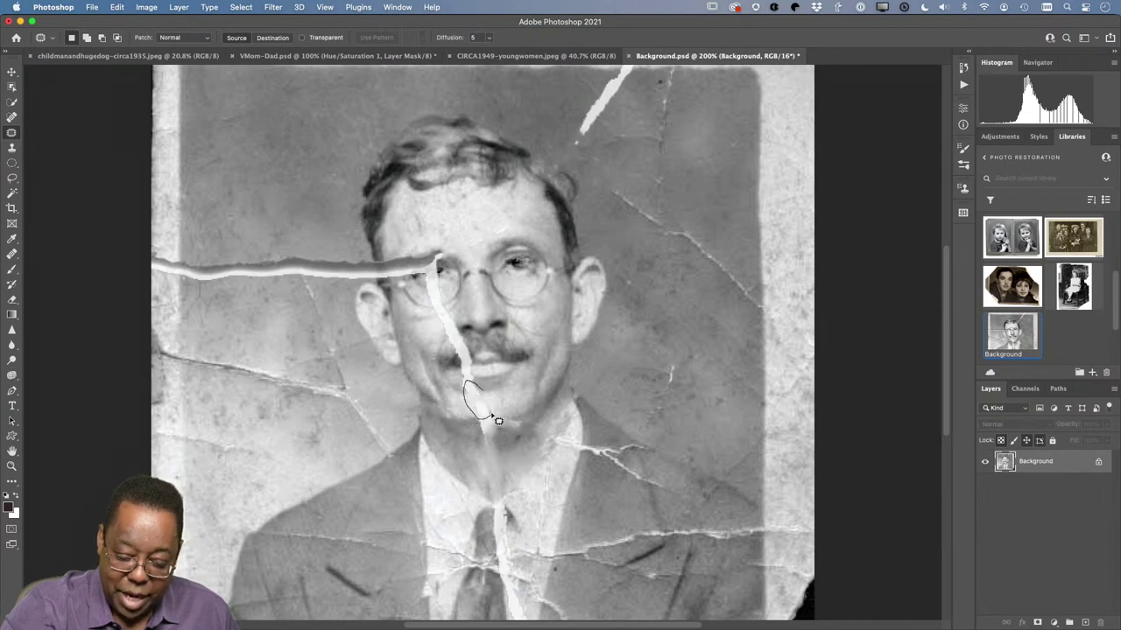
mouse_move(497, 421)
mouse_down()
mouse_move(487, 405)
mouse_move(513, 408)
mouse_up()
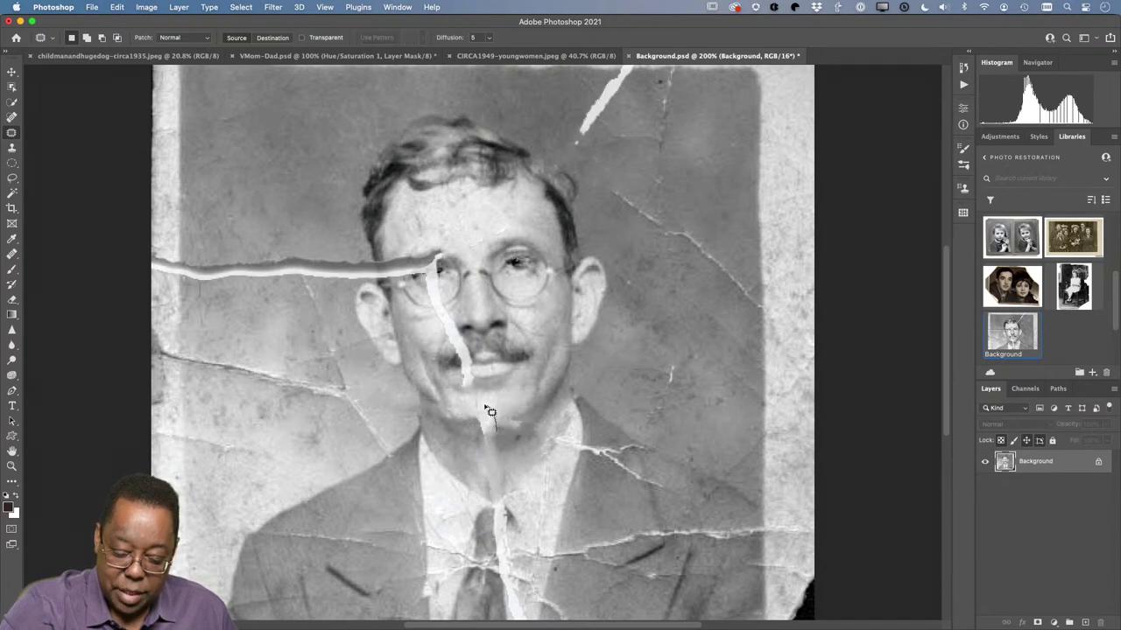
mouse_move(504, 440)
mouse_down()
mouse_move(471, 437)
mouse_move(525, 424)
mouse_move(531, 437)
mouse_up()
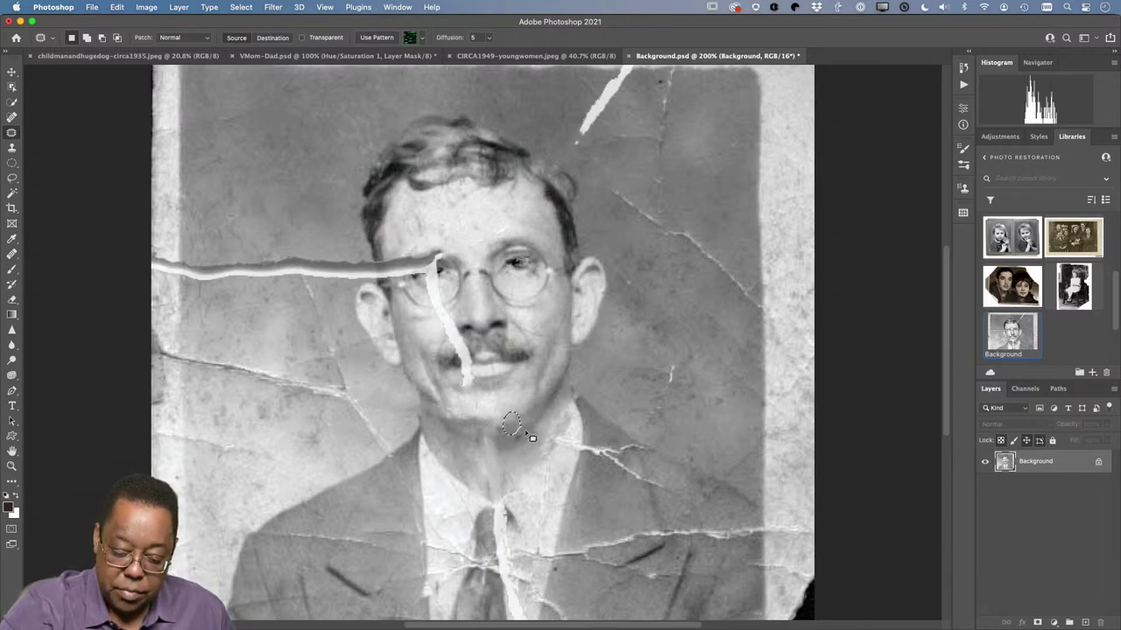
click(513, 447)
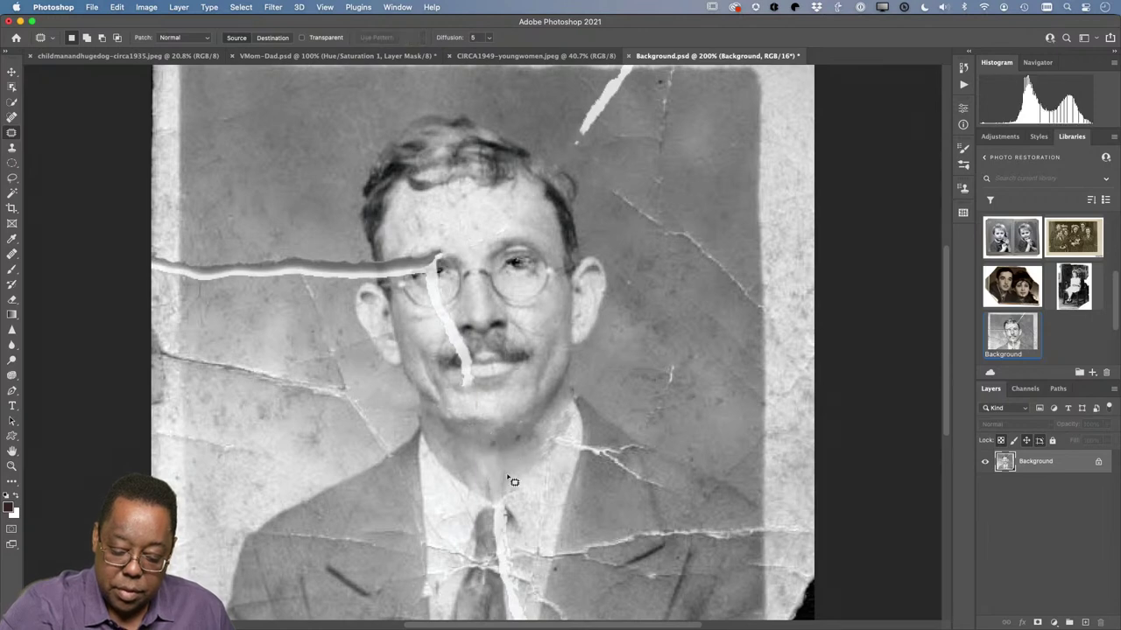
drag(496, 441, 535, 430)
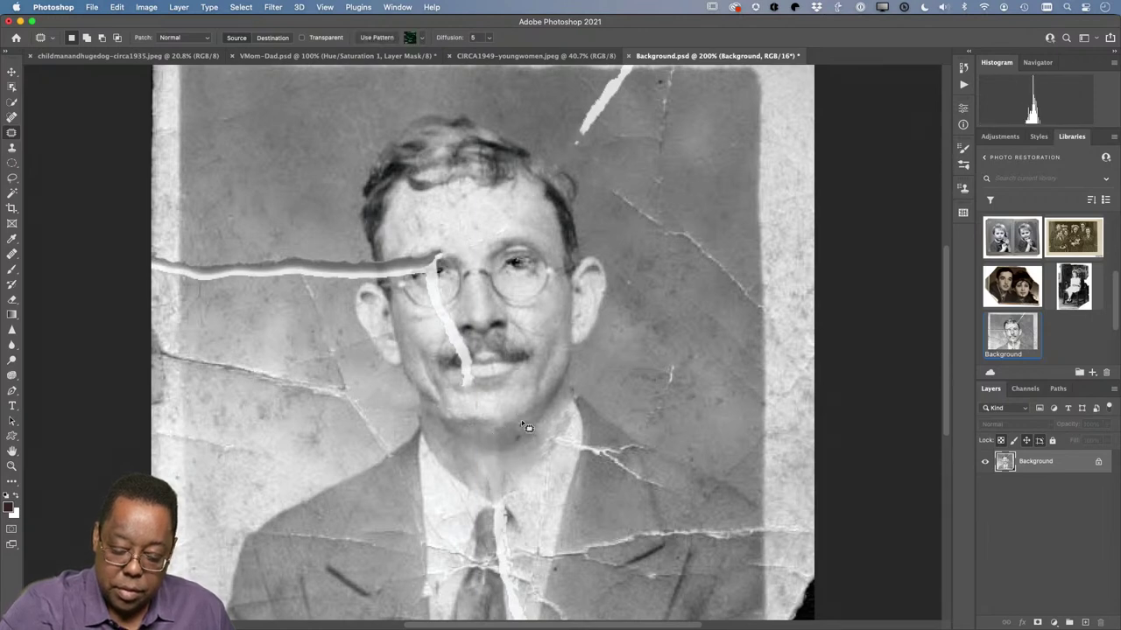
click(527, 436)
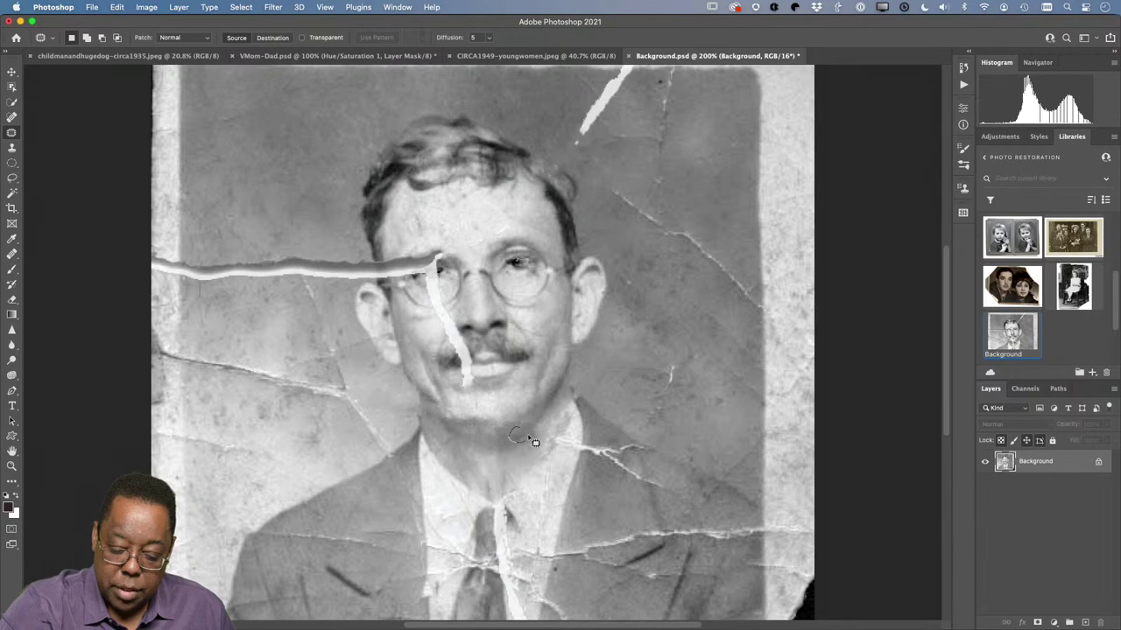
drag(532, 441, 517, 431)
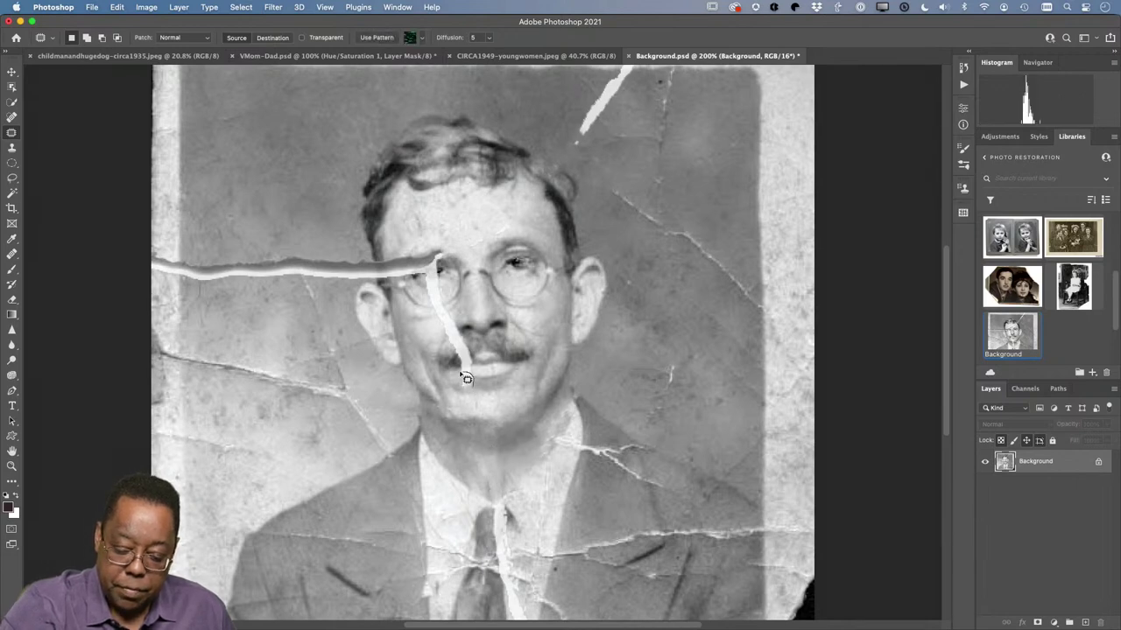
click(473, 389)
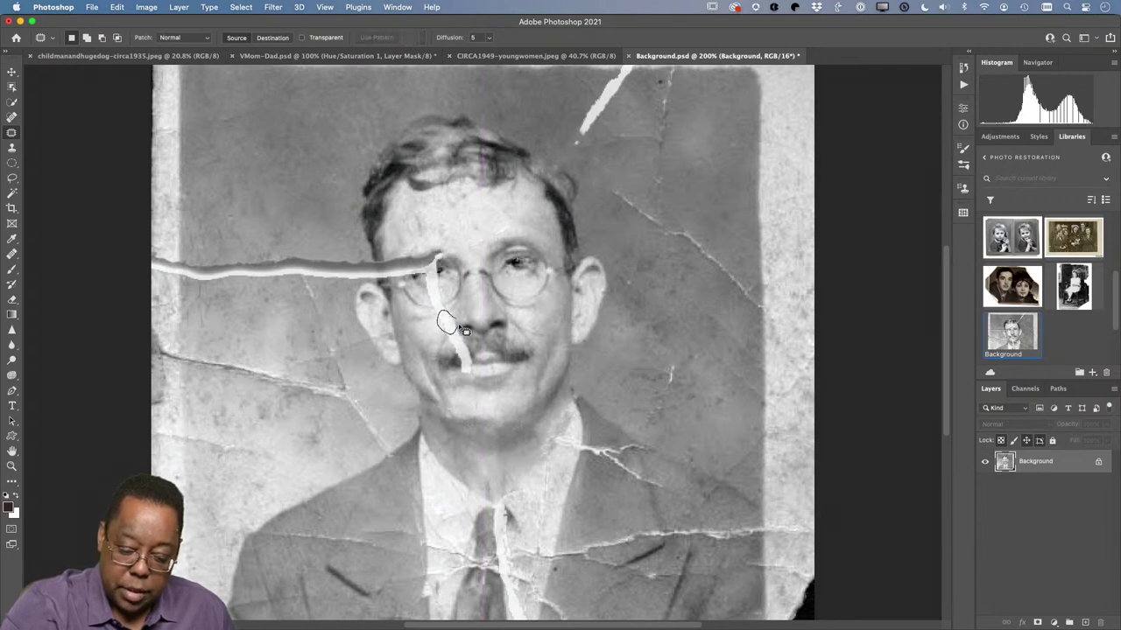
Patch the streaks beside and below the moustache and a remaining chin spot
drag(464, 331, 457, 321)
click(441, 348)
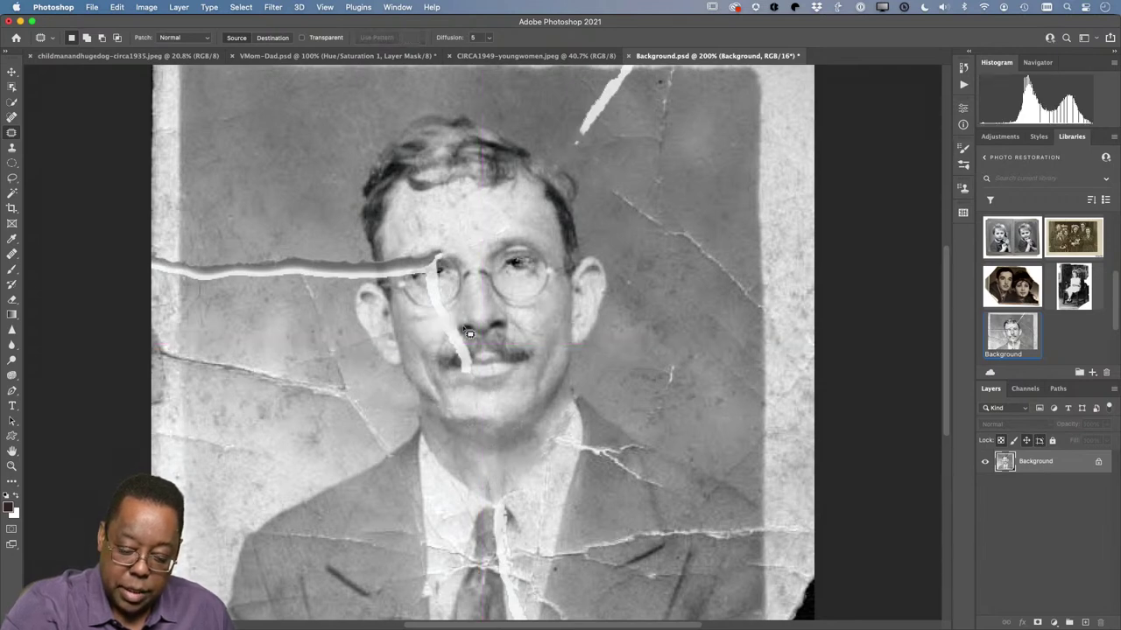
mouse_move(461, 354)
mouse_down()
mouse_move(449, 329)
mouse_move(438, 341)
mouse_move(451, 357)
mouse_move(470, 355)
mouse_up()
click(471, 356)
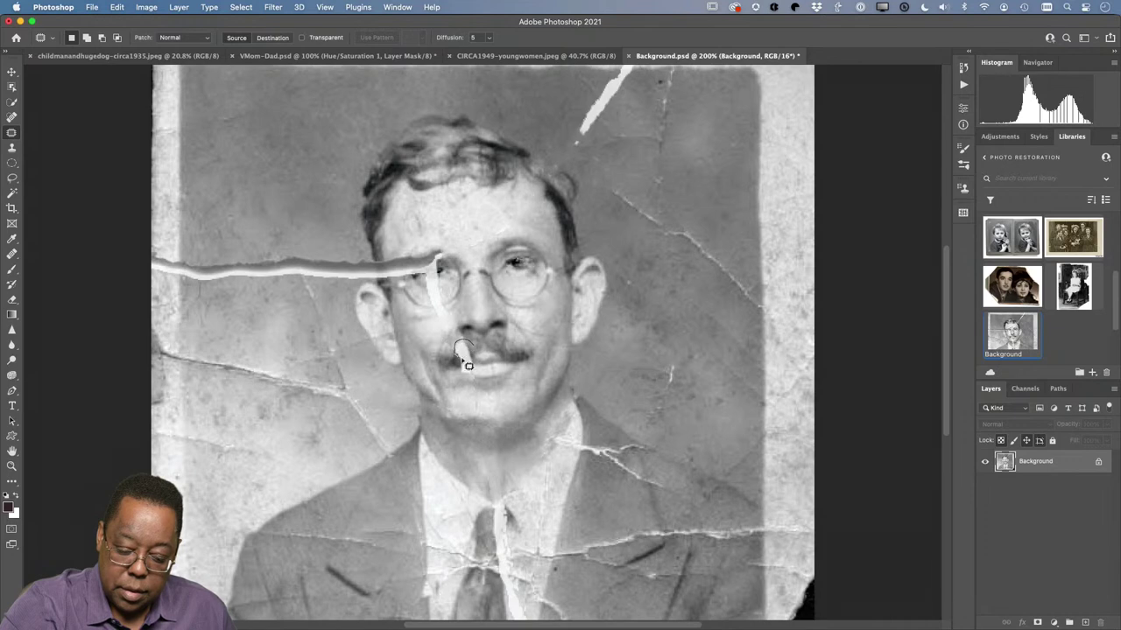
drag(467, 365, 475, 358)
click(485, 356)
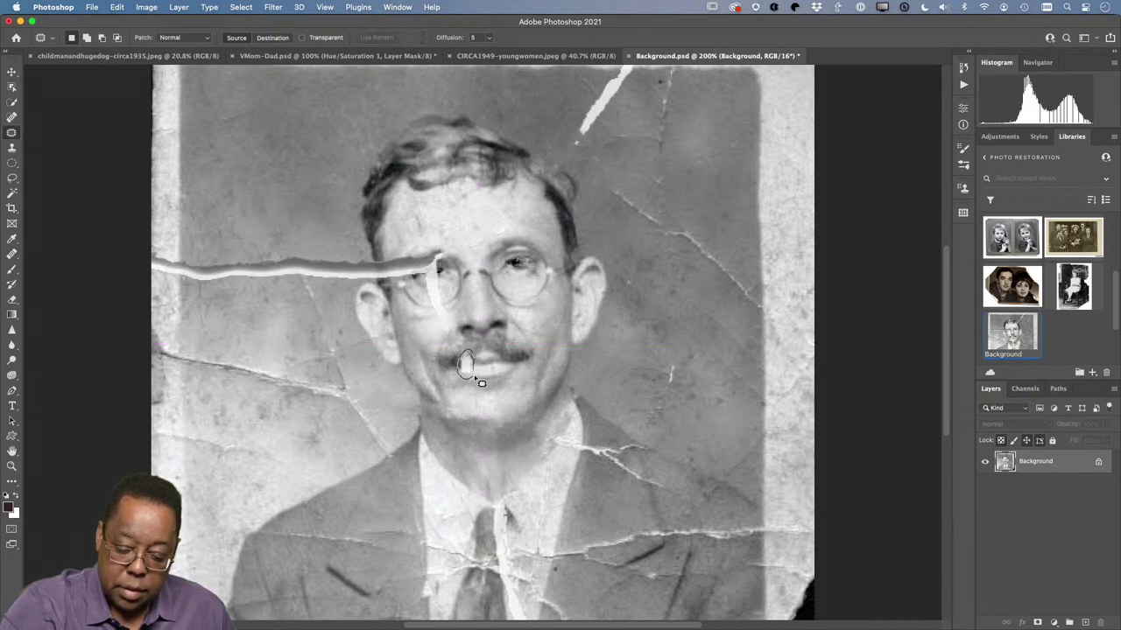
mouse_move(481, 383)
mouse_down()
mouse_move(473, 378)
mouse_move(470, 405)
mouse_move(484, 375)
mouse_up()
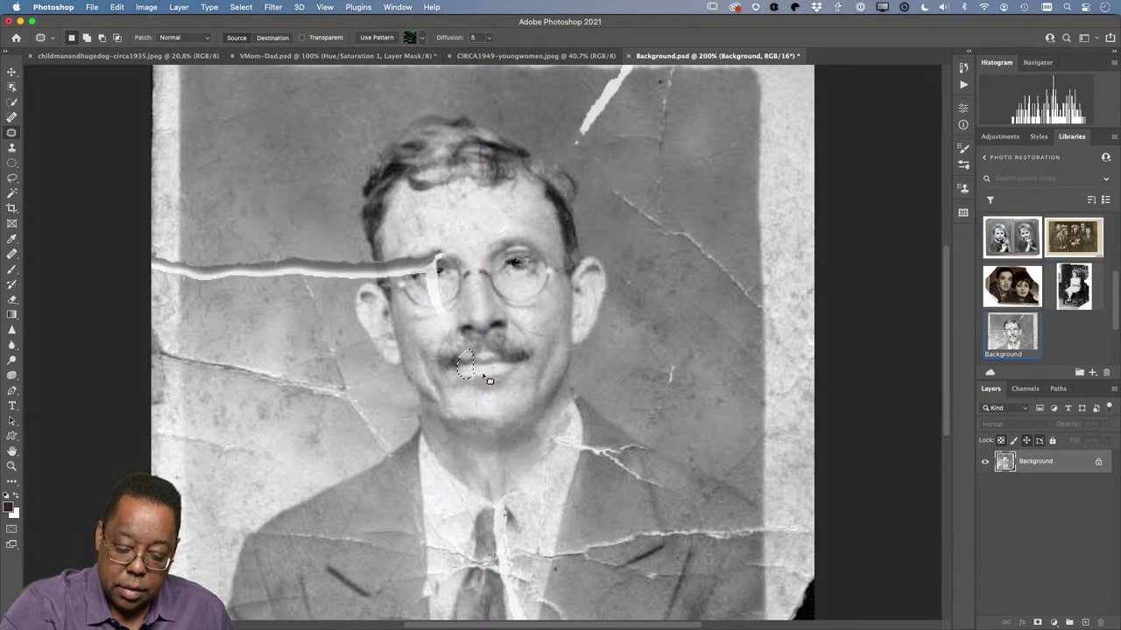
click(505, 379)
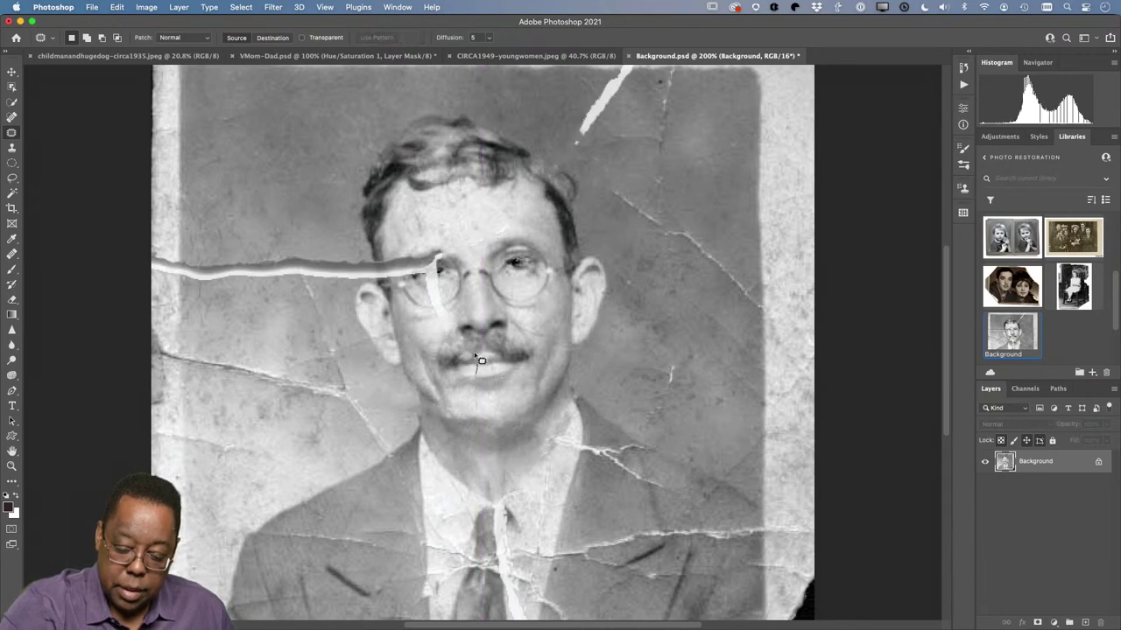
mouse_move(477, 383)
mouse_down()
mouse_move(468, 347)
mouse_move(523, 365)
mouse_move(511, 376)
mouse_move(486, 369)
mouse_move(501, 373)
mouse_move(491, 405)
mouse_up()
click(494, 375)
click(506, 368)
click(500, 370)
click(495, 408)
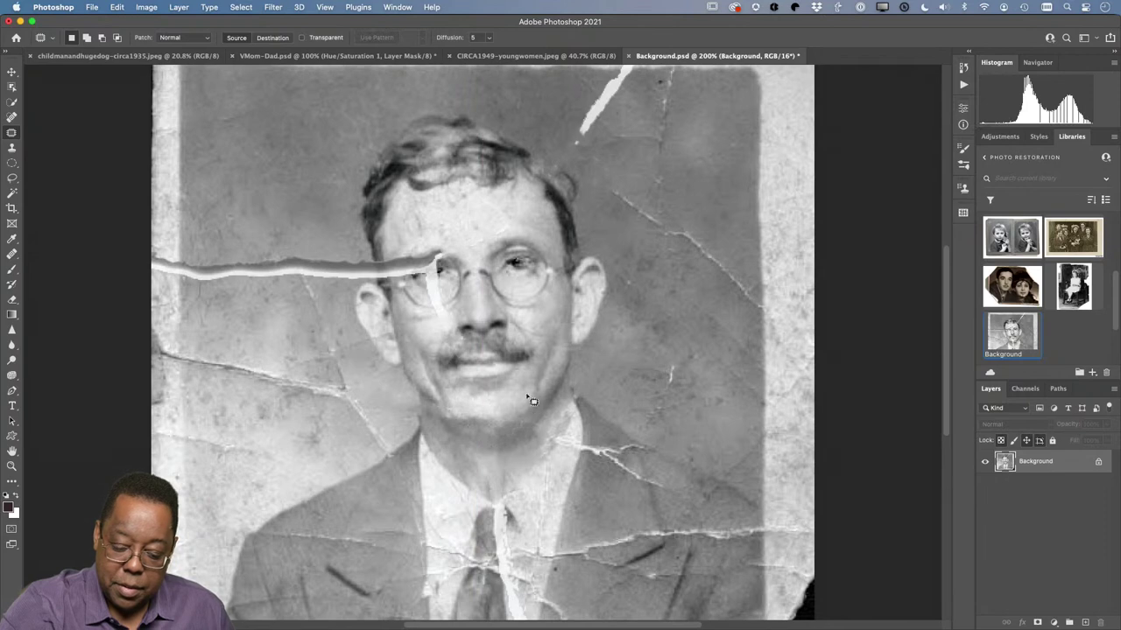
Patch the tear left of the face, comparing before and after with undo/redo
mouse_move(442, 311)
mouse_down()
mouse_move(461, 317)
mouse_move(442, 314)
mouse_up()
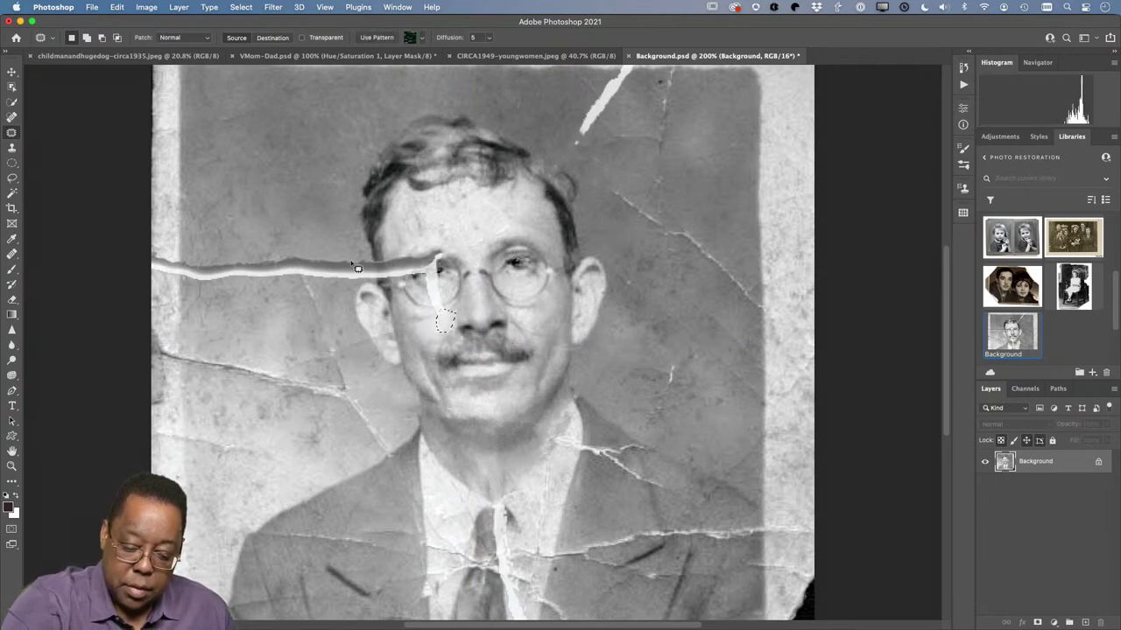
mouse_move(355, 250)
mouse_down()
mouse_move(309, 285)
mouse_move(337, 293)
mouse_move(380, 276)
mouse_move(330, 194)
mouse_up()
click(342, 213)
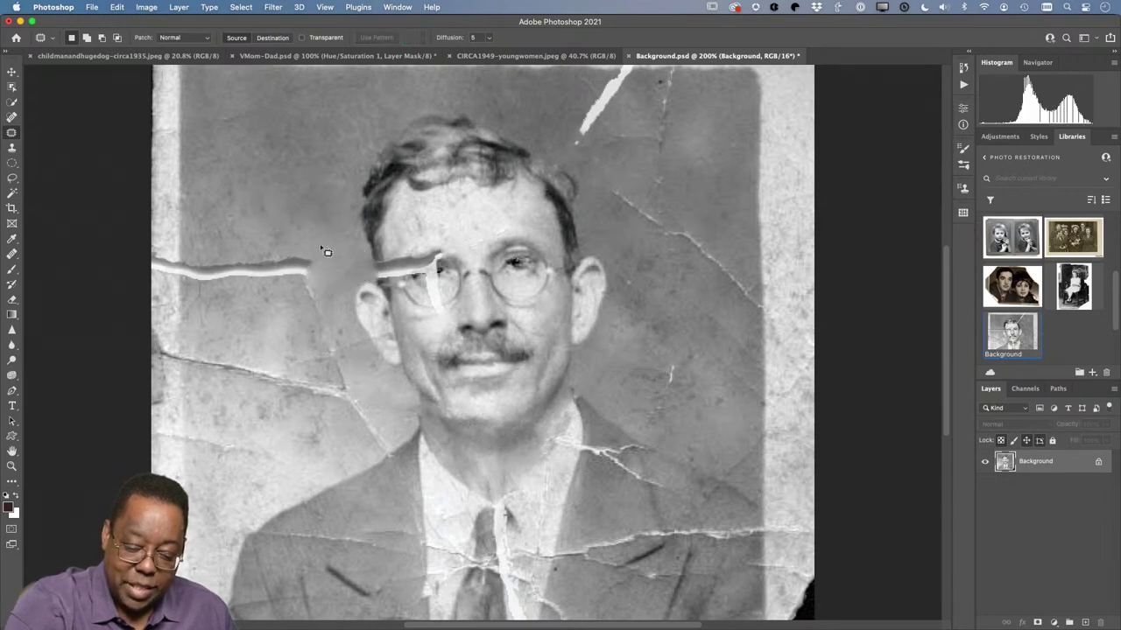
mouse_move(320, 245)
mouse_down()
mouse_move(269, 272)
mouse_move(334, 297)
mouse_move(306, 242)
mouse_move(320, 374)
mouse_move(357, 371)
mouse_move(326, 392)
mouse_up()
click(327, 392)
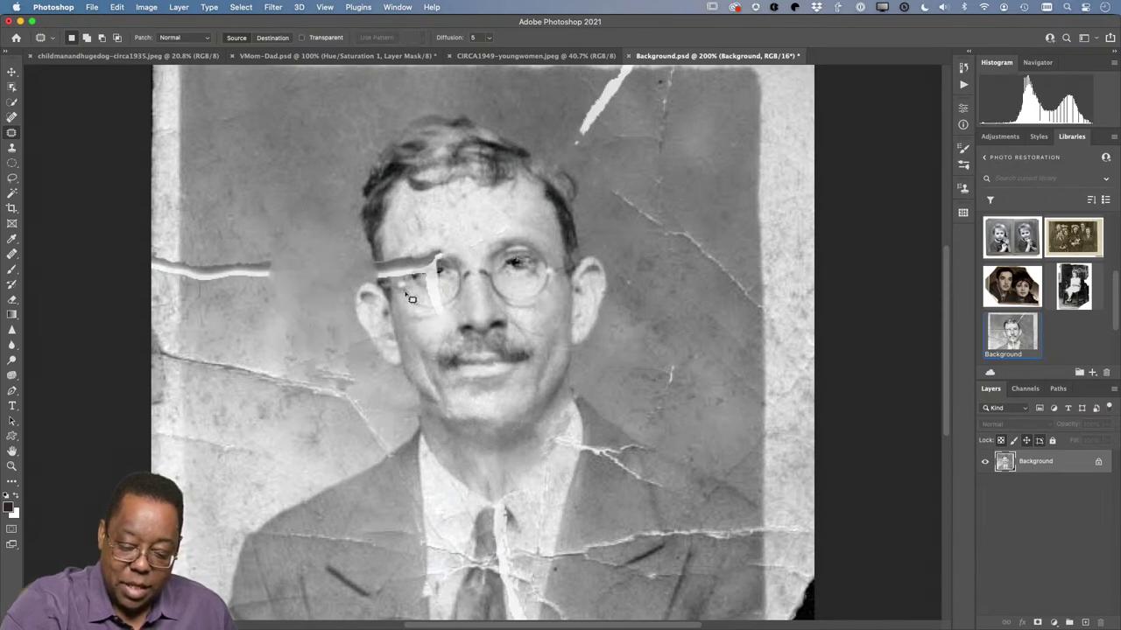
key(super+z)
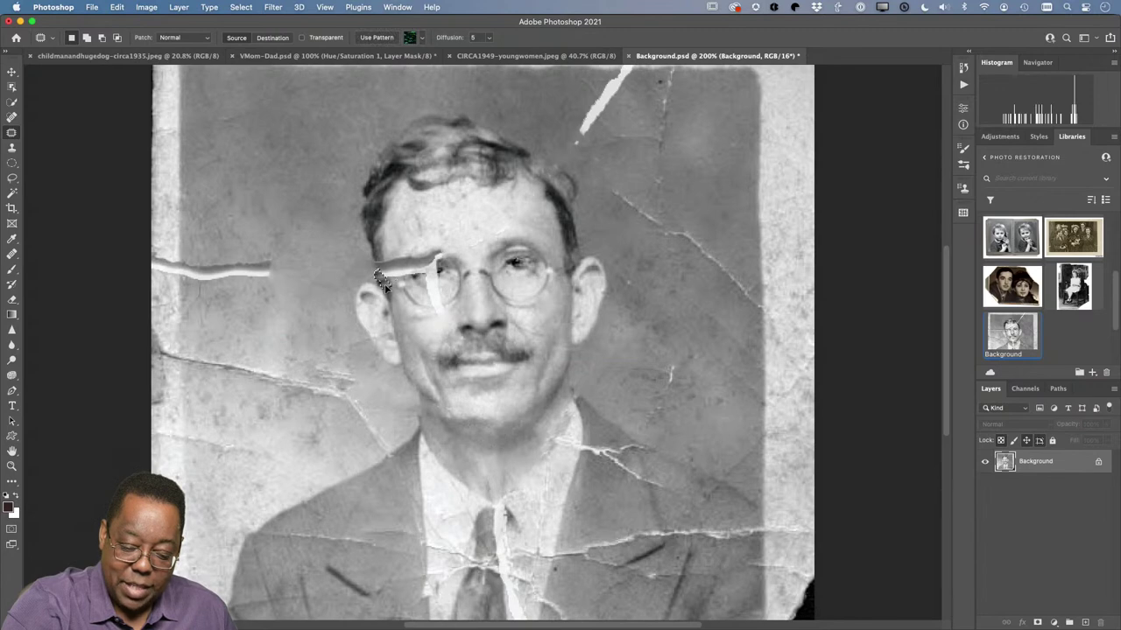
key(super+shift+z)
key(super+z)
key(super+shift+z)
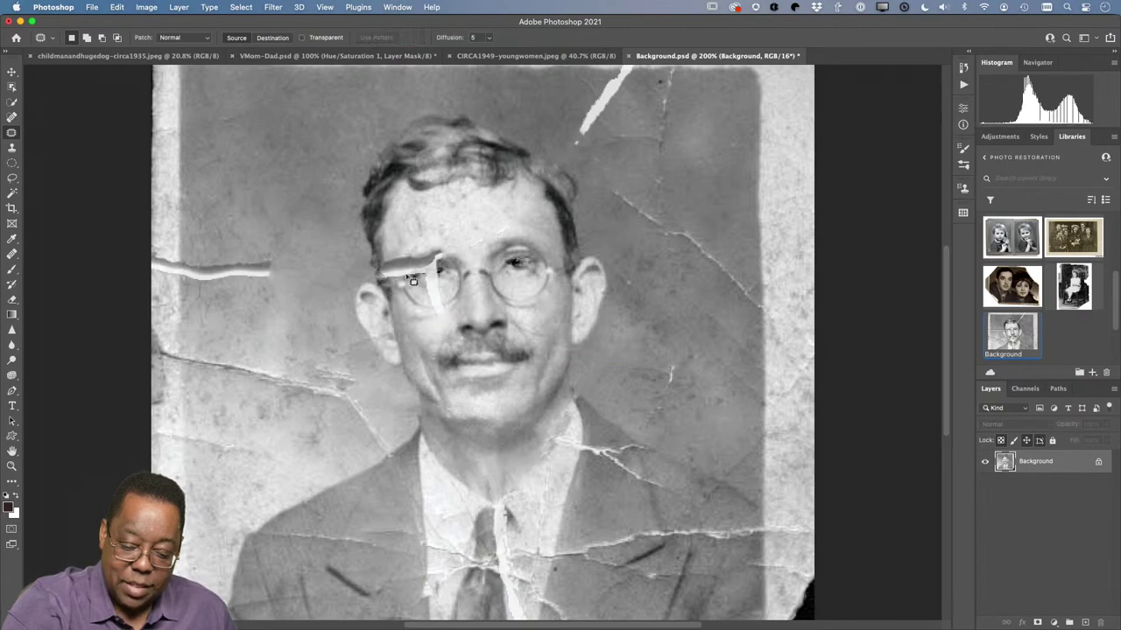
key(super+z)
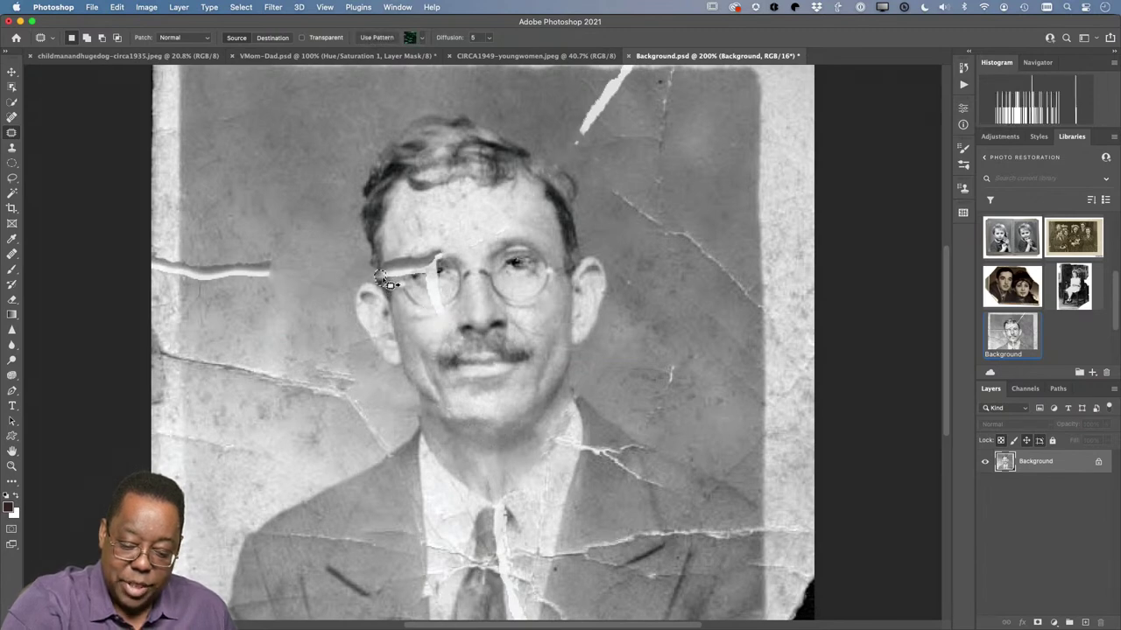
key(super+shift+z)
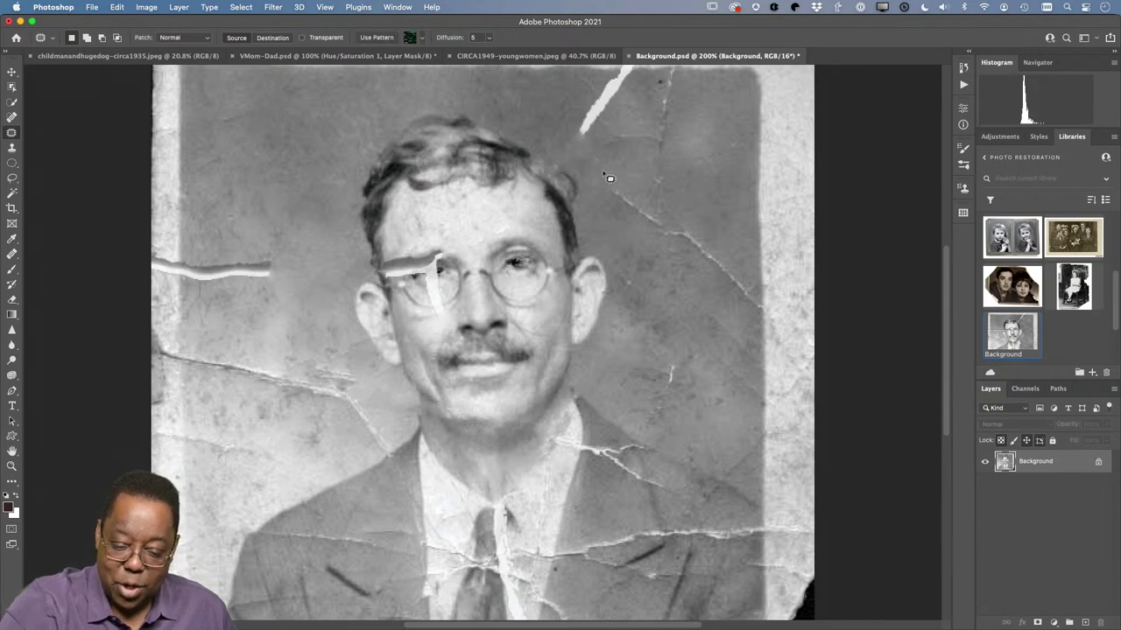
Patch the crease in the upper background and clear the selection
mouse_move(602, 185)
mouse_down()
mouse_move(630, 193)
mouse_move(641, 236)
mouse_move(635, 394)
mouse_up()
key(super+d)
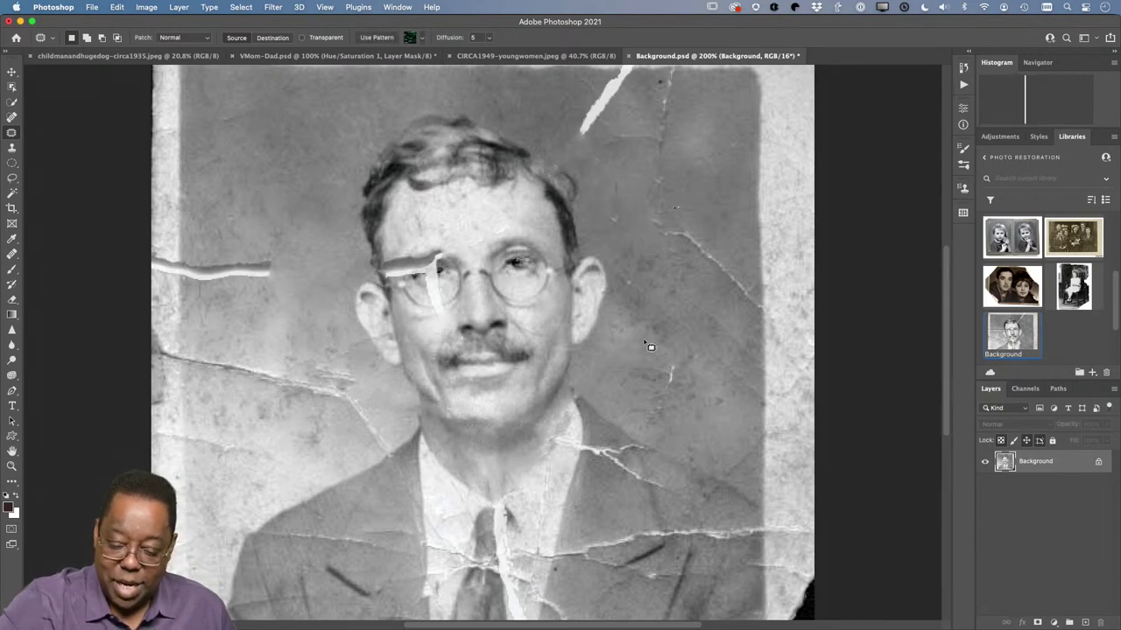
key(super+d)
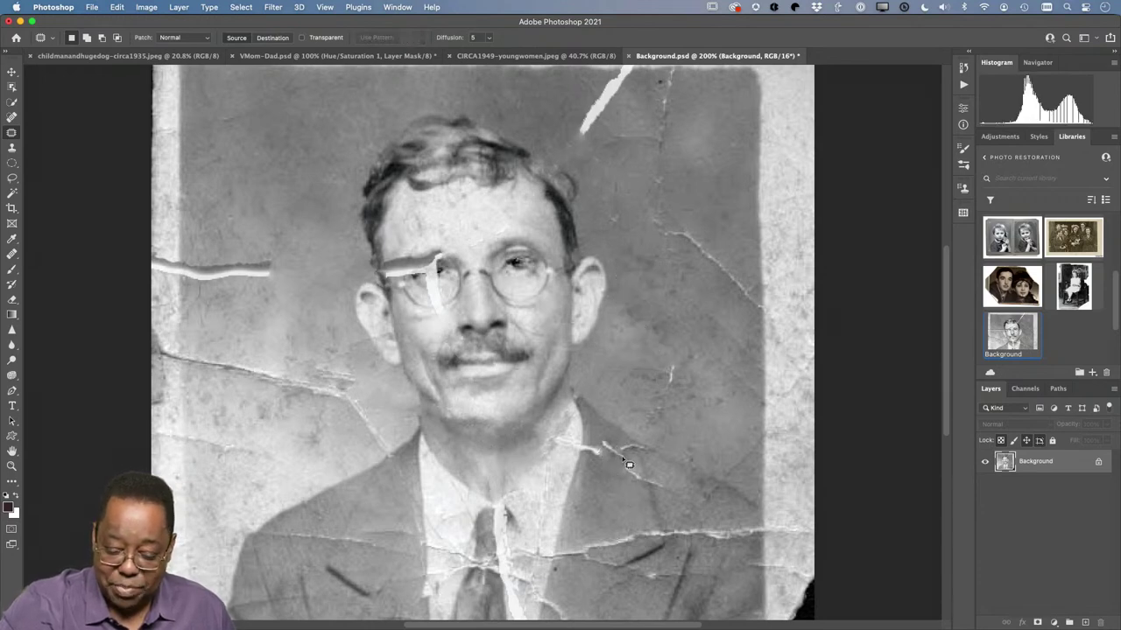
Patch the small cracks on the man's jacket and deselect
mouse_move(626, 457)
mouse_down()
mouse_move(604, 441)
mouse_move(592, 457)
mouse_move(610, 473)
mouse_move(602, 442)
mouse_move(613, 486)
mouse_up()
click(612, 466)
click(616, 491)
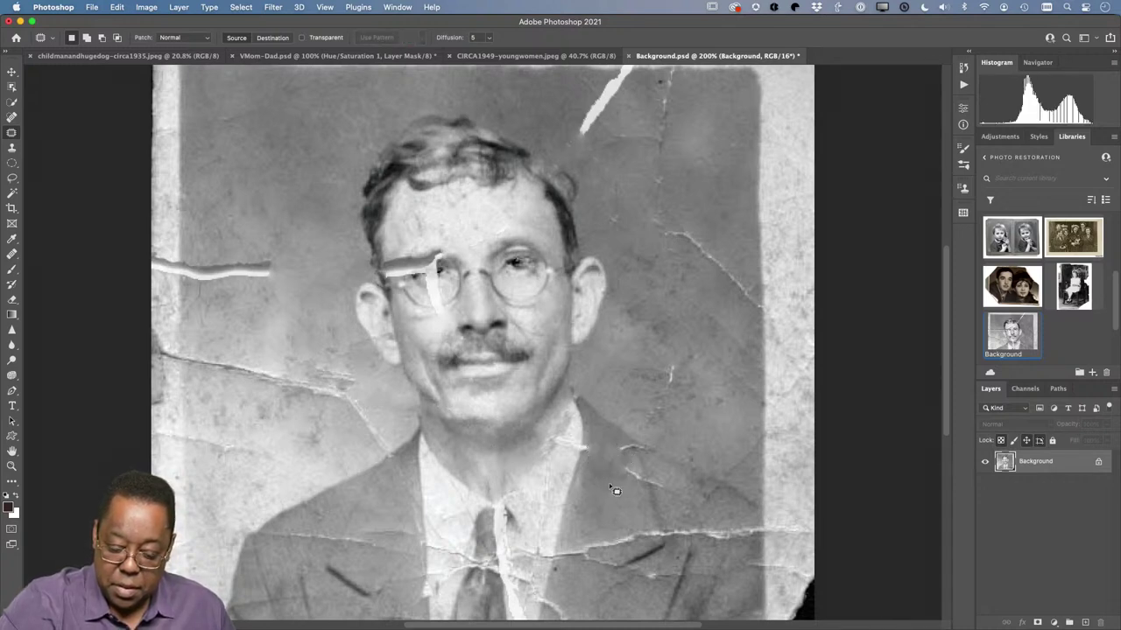
mouse_move(643, 449)
mouse_down()
mouse_move(622, 457)
mouse_move(636, 490)
mouse_move(628, 505)
mouse_up()
mouse_move(581, 445)
mouse_down()
mouse_move(570, 462)
mouse_move(578, 445)
mouse_move(580, 468)
mouse_up()
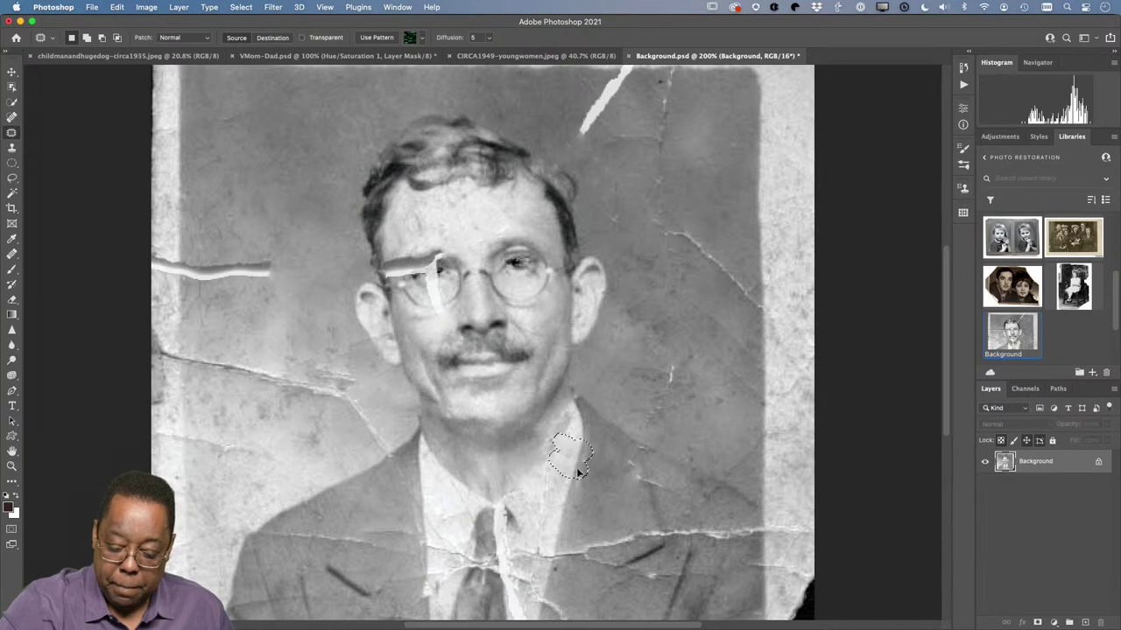
key(ctrl+d)
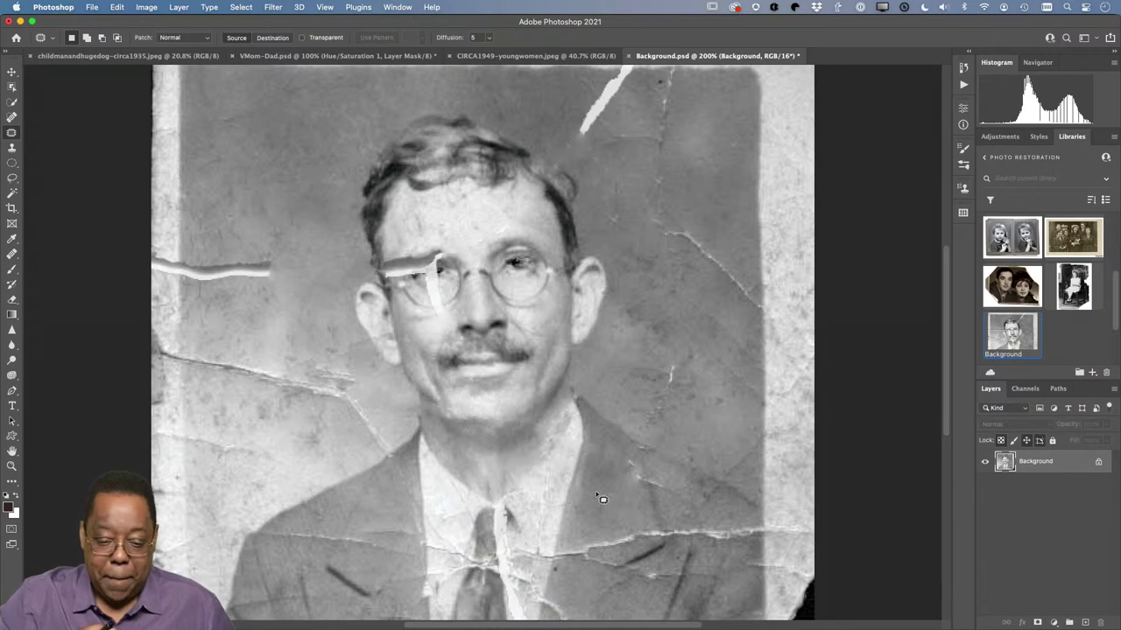
Patch the white scratch at the top with clean area to the right, then deselect
mouse_move(593, 78)
mouse_down()
mouse_move(566, 148)
mouse_move(645, 93)
mouse_move(598, 76)
mouse_up()
drag(587, 126, 716, 165)
key(super+d)
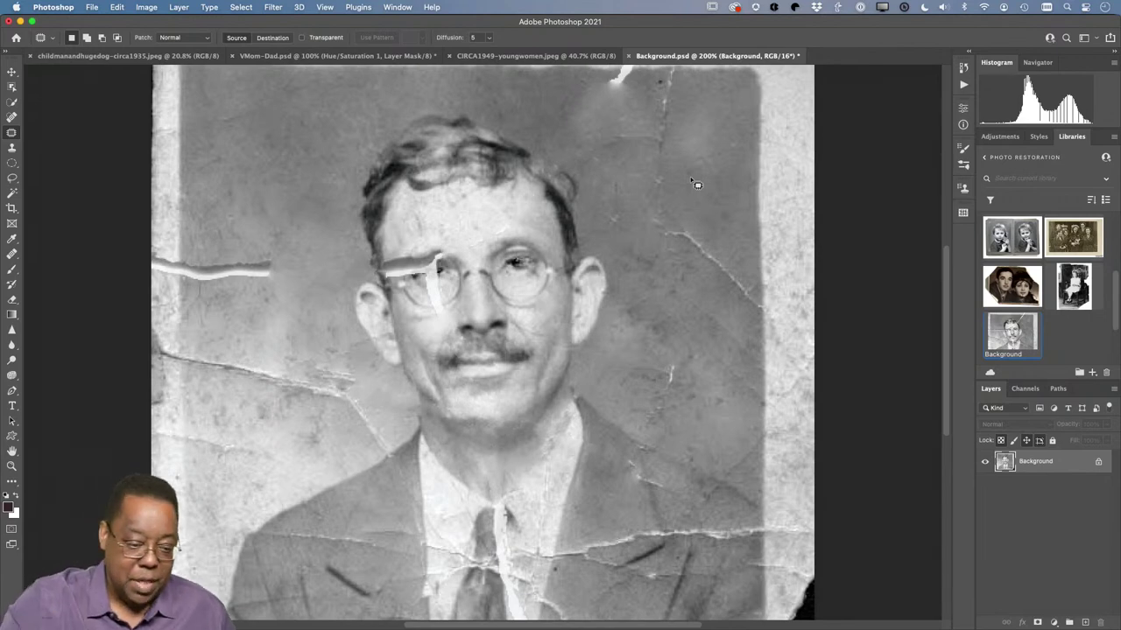
Lasso the man's right half-face and copy it onto a new Layer 1
click(11, 178)
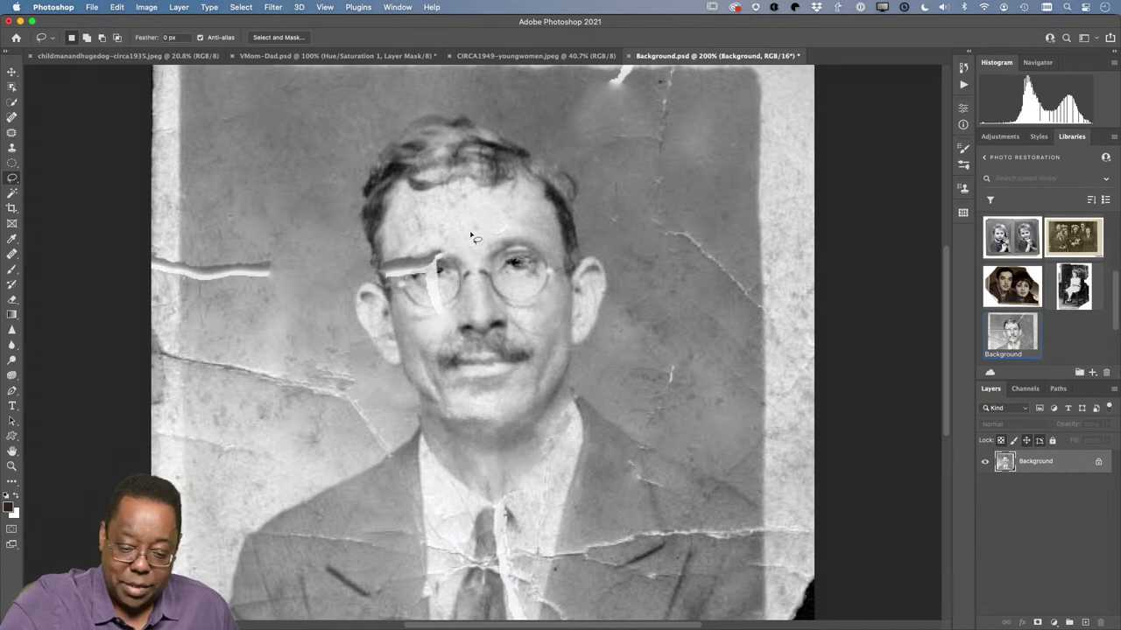
mouse_move(473, 254)
mouse_down()
mouse_move(439, 202)
mouse_move(386, 216)
mouse_move(352, 259)
mouse_move(357, 357)
mouse_move(388, 398)
mouse_move(427, 420)
mouse_move(478, 424)
mouse_move(489, 391)
mouse_move(482, 277)
mouse_move(467, 233)
mouse_up()
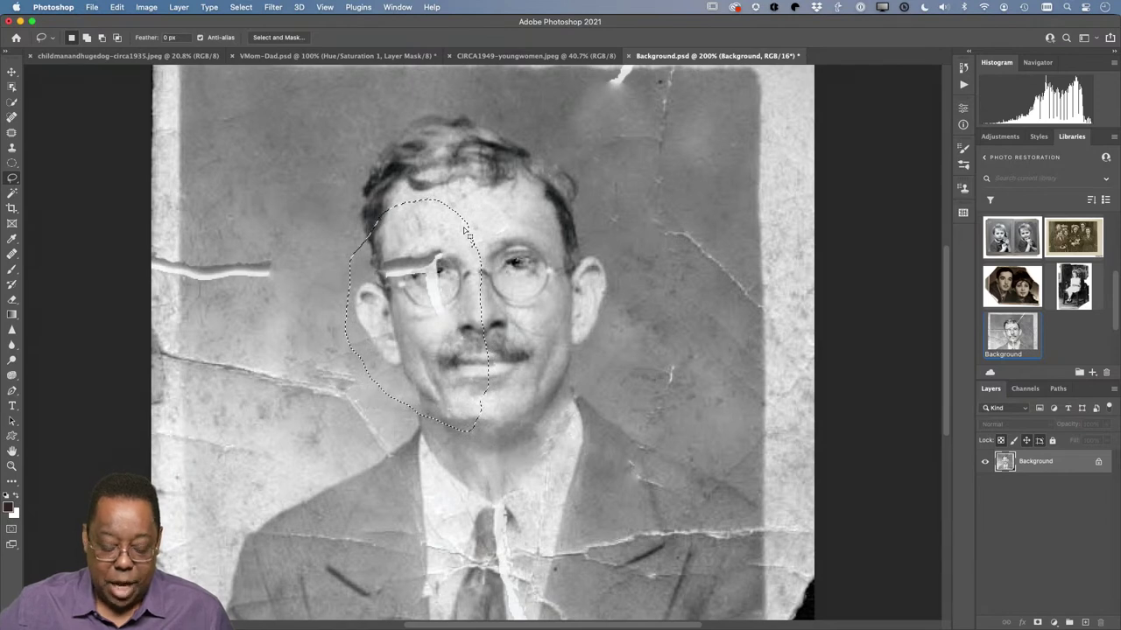
click(465, 230)
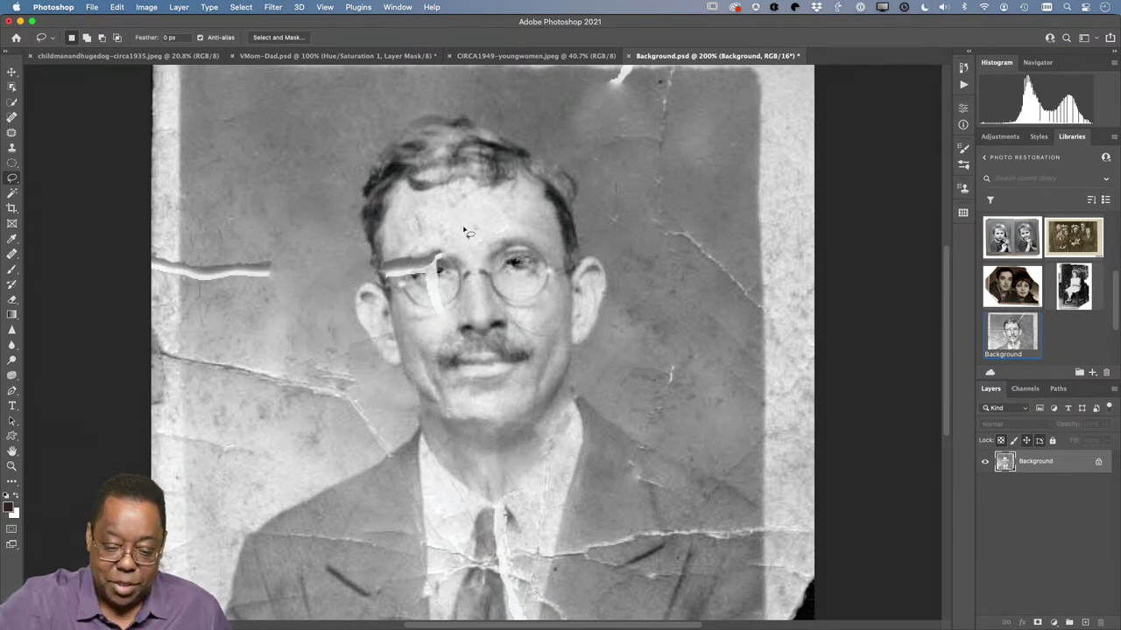
mouse_move(478, 207)
mouse_down()
mouse_move(475, 327)
mouse_move(506, 439)
mouse_move(533, 429)
mouse_move(579, 374)
mouse_move(617, 282)
mouse_up()
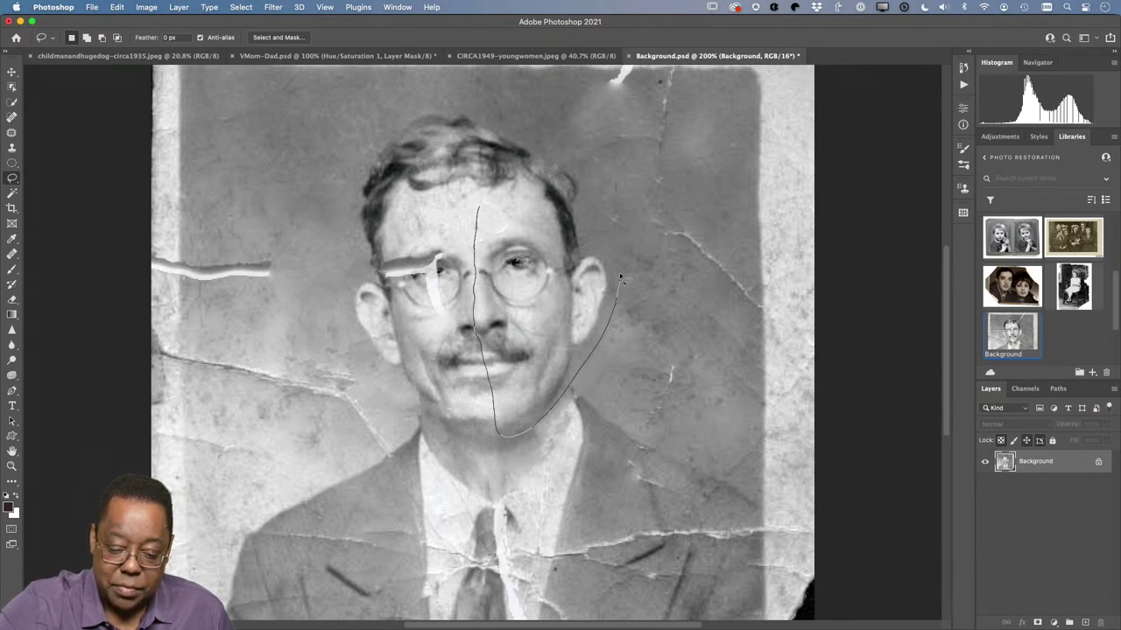
mouse_move(592, 226)
mouse_down()
mouse_move(538, 188)
mouse_move(501, 187)
mouse_move(465, 223)
mouse_up()
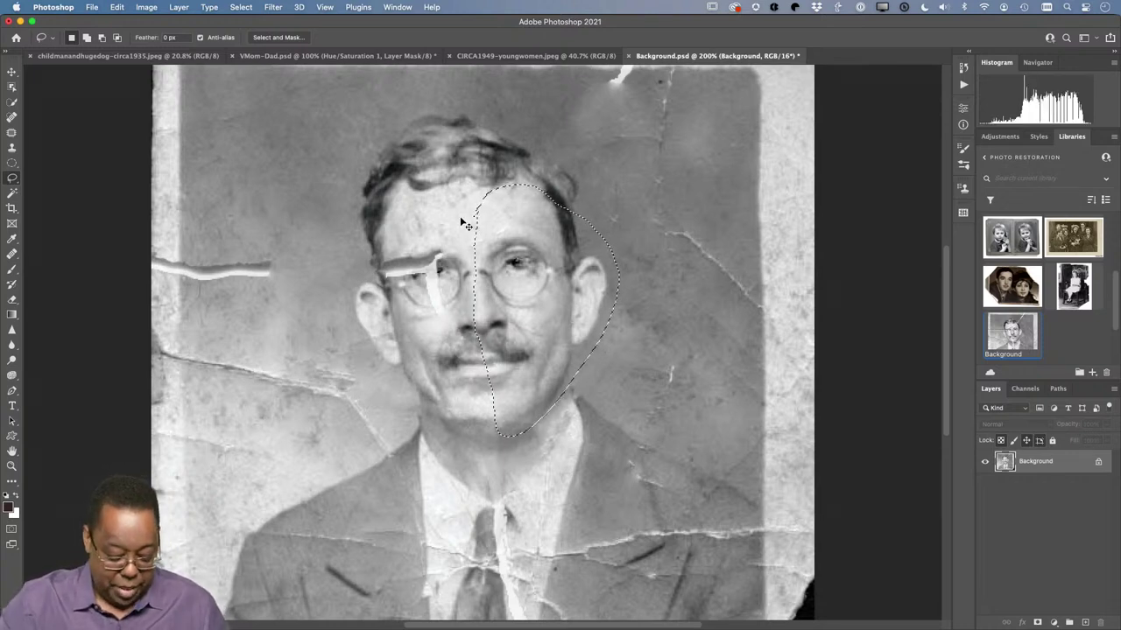
key(super+j)
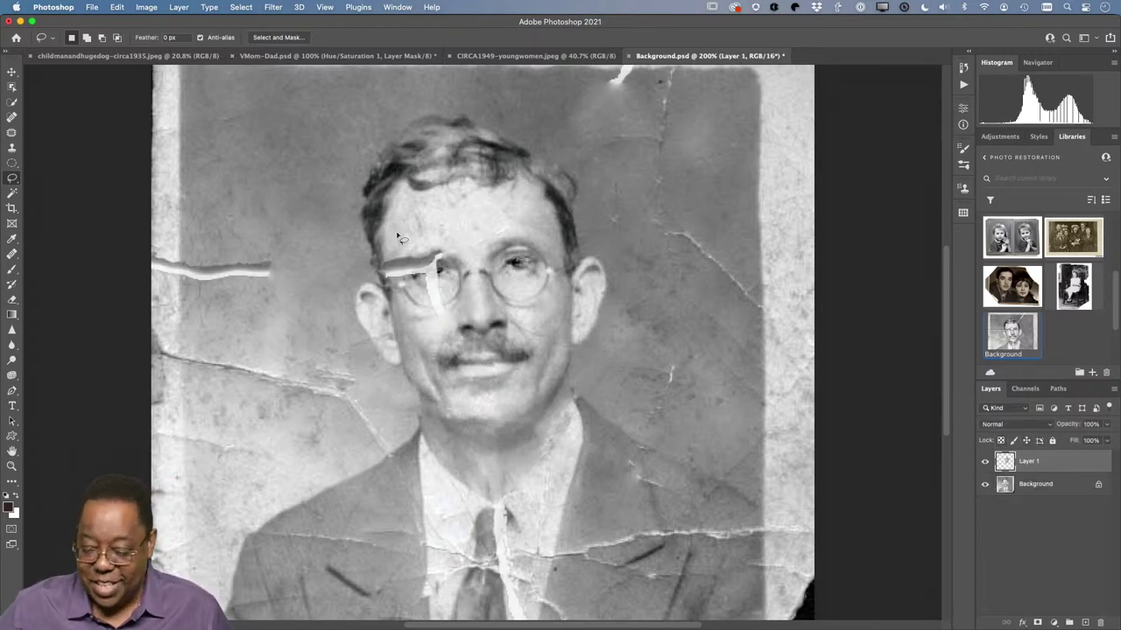
Hide and reshow the Background to check the copied half-face on its own
click(984, 462)
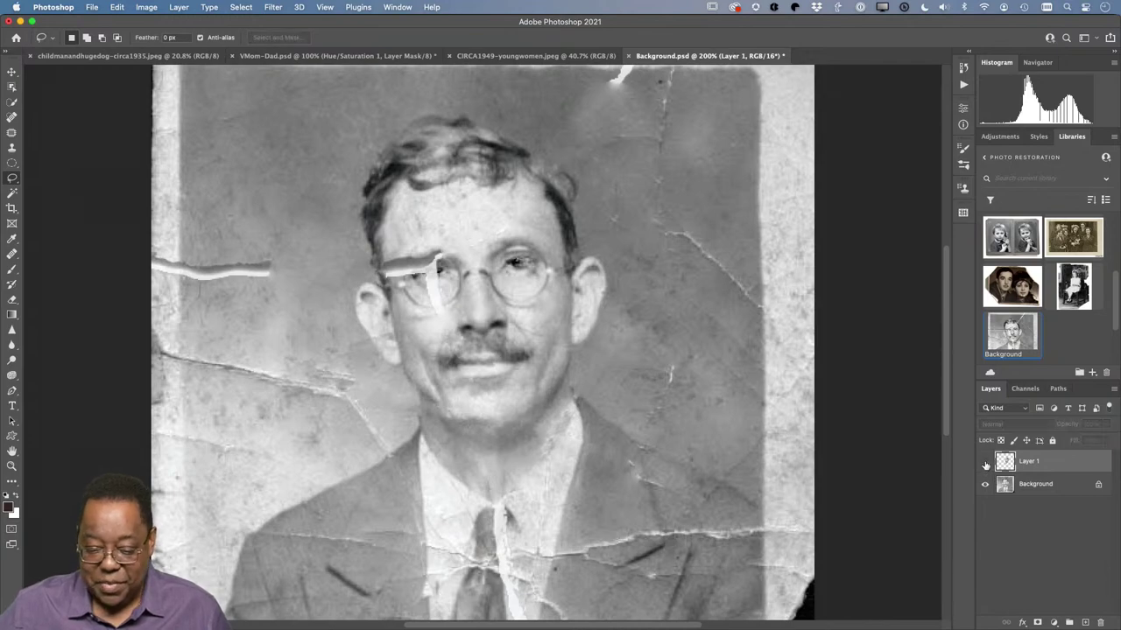
click(984, 462)
click(984, 485)
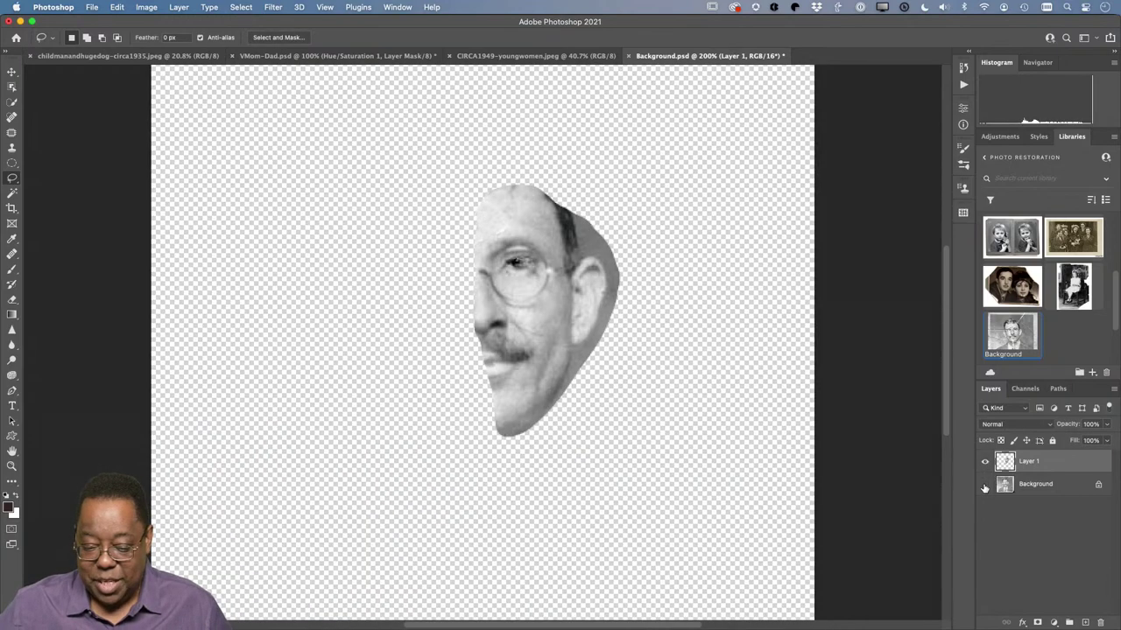
click(984, 485)
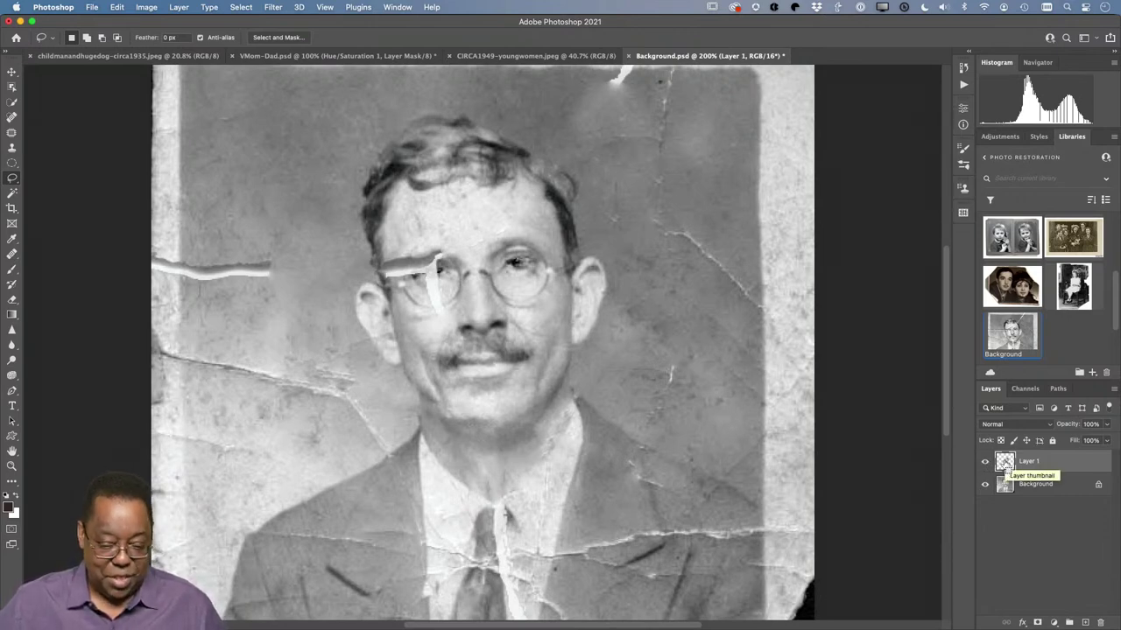
key(super+t)
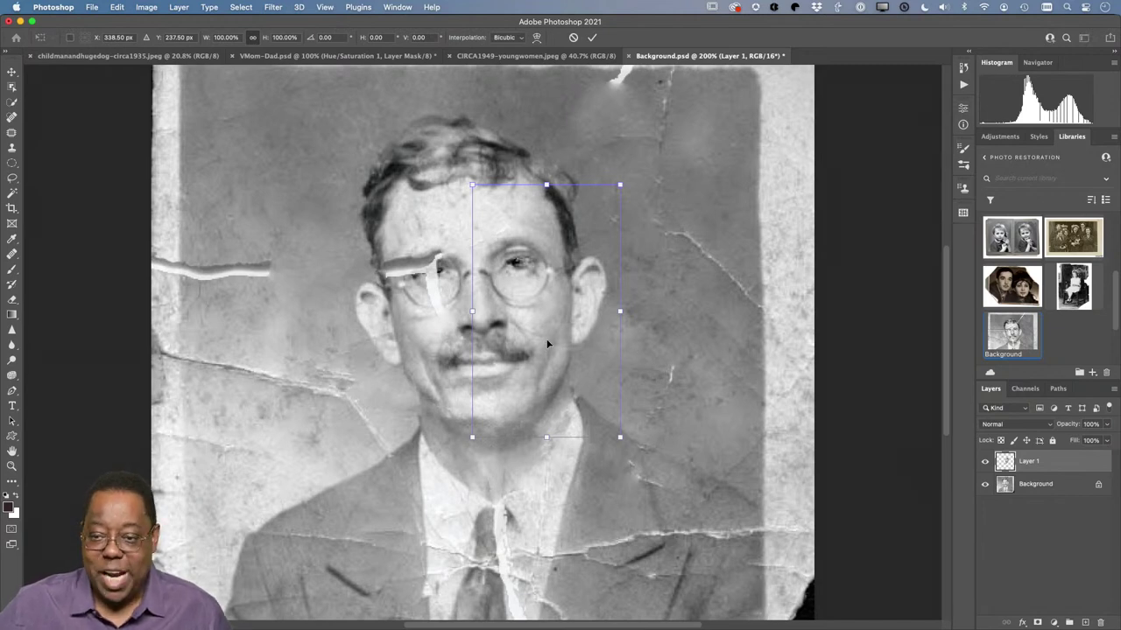
Flip the half-face copy horizontally, move it over the left side, rotate to 177.23°
right_click(548, 344)
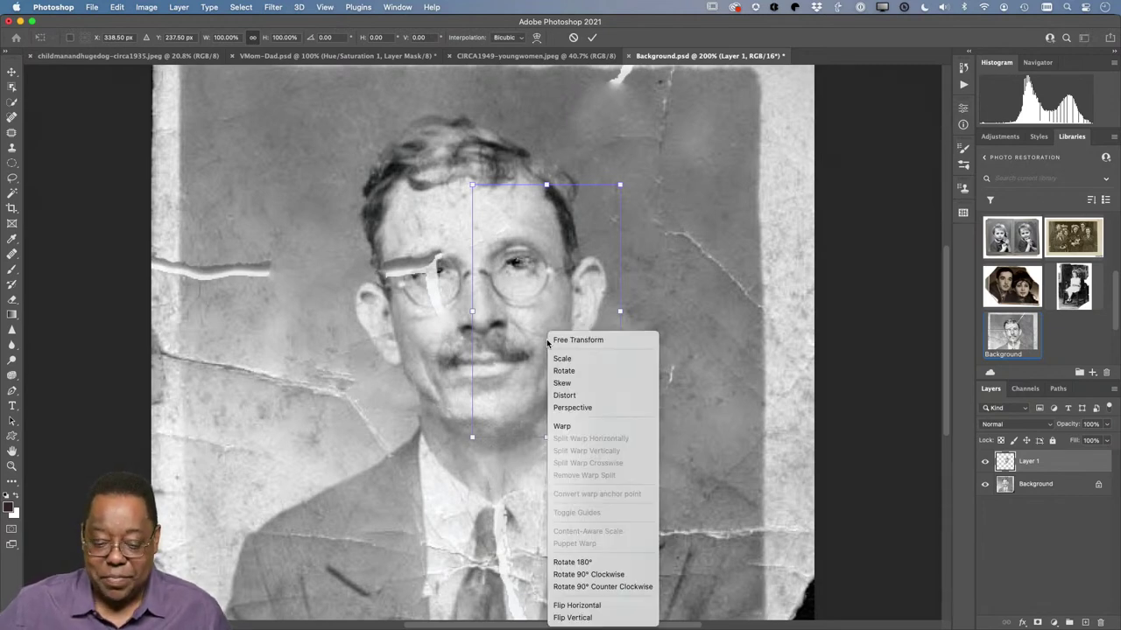
click(636, 606)
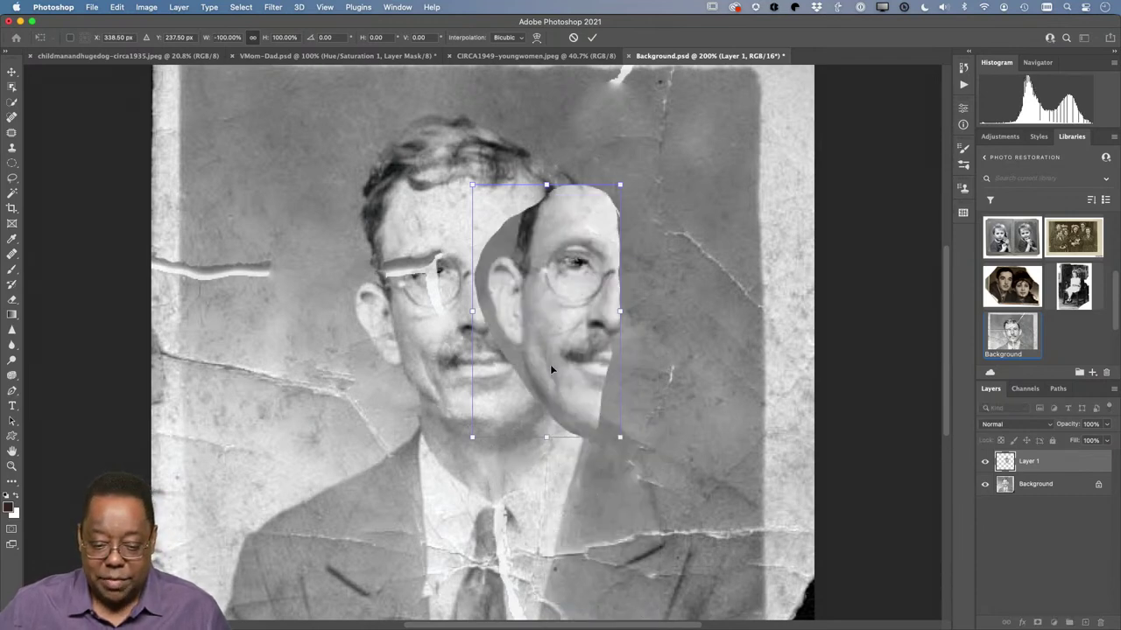
drag(557, 356, 418, 358)
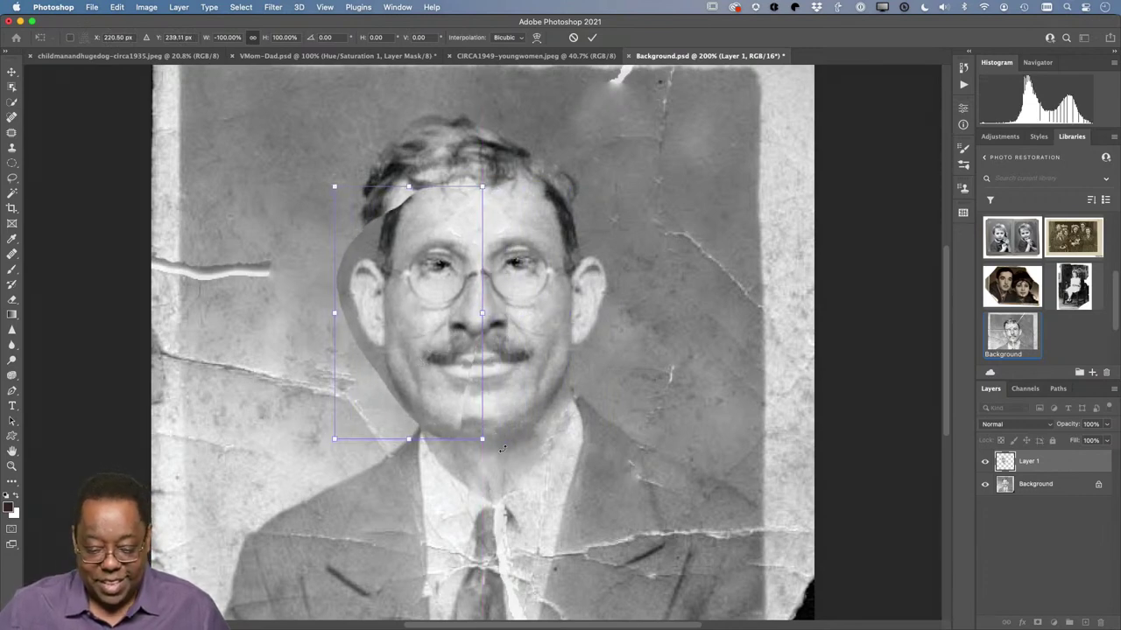
drag(503, 451, 509, 452)
mouse_move(463, 367)
mouse_down()
mouse_move(506, 368)
mouse_move(438, 370)
mouse_move(462, 369)
mouse_up()
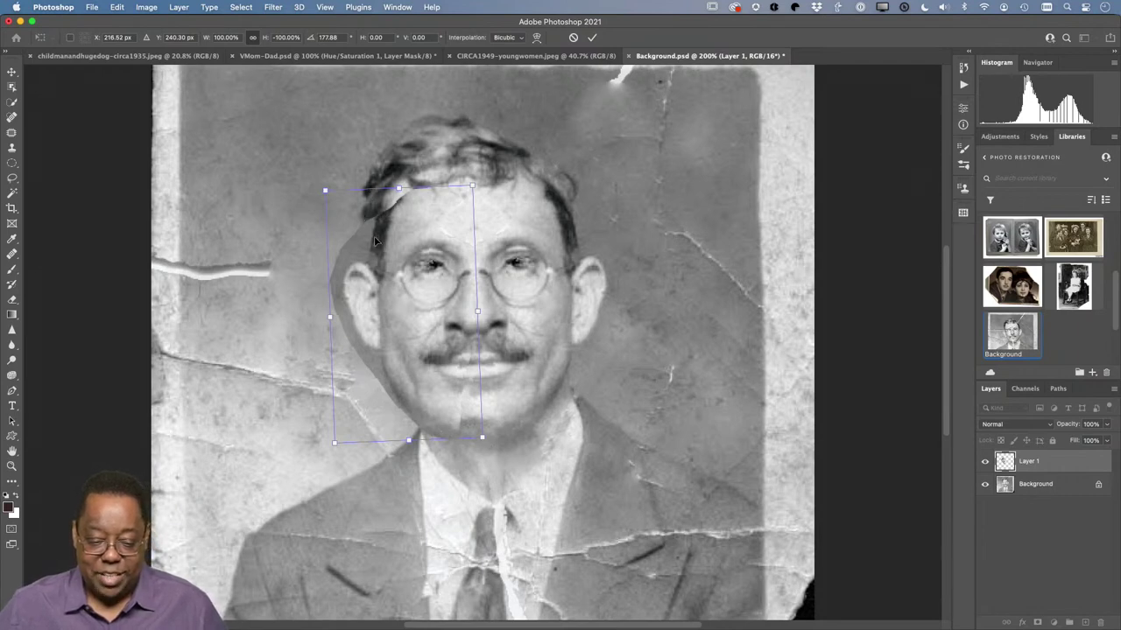
mouse_move(427, 252)
mouse_down()
mouse_move(416, 252)
mouse_move(435, 252)
mouse_up()
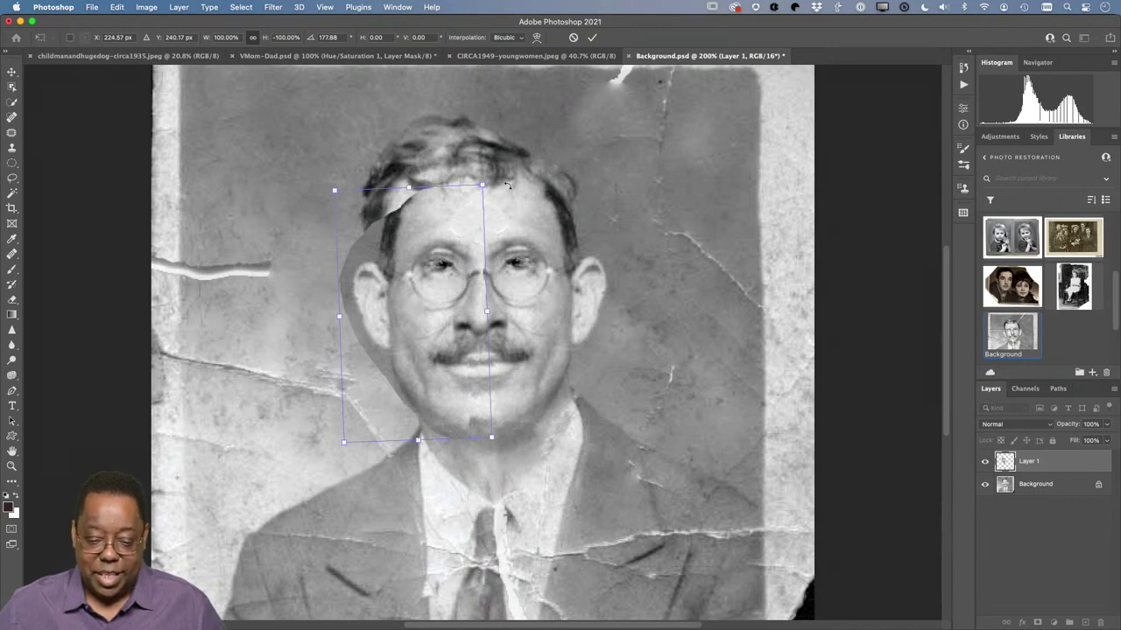
drag(507, 183, 505, 185)
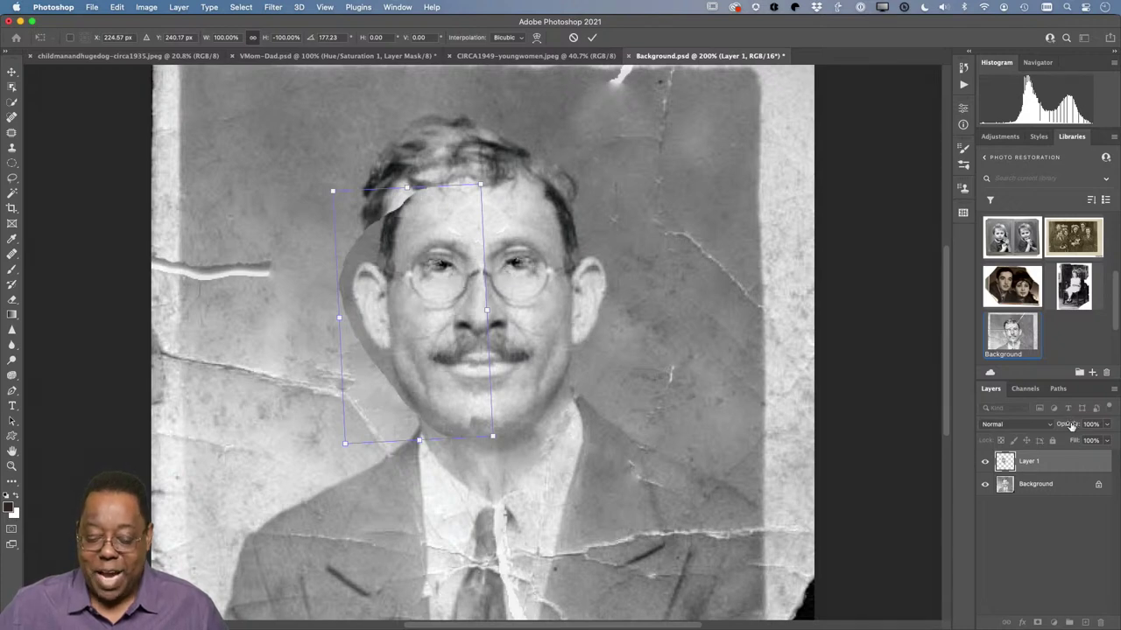
Align the mirrored half-face patch at lowered opacity, restore 100% opacity, and commit the transform
drag(1072, 426, 1037, 429)
drag(458, 362, 455, 363)
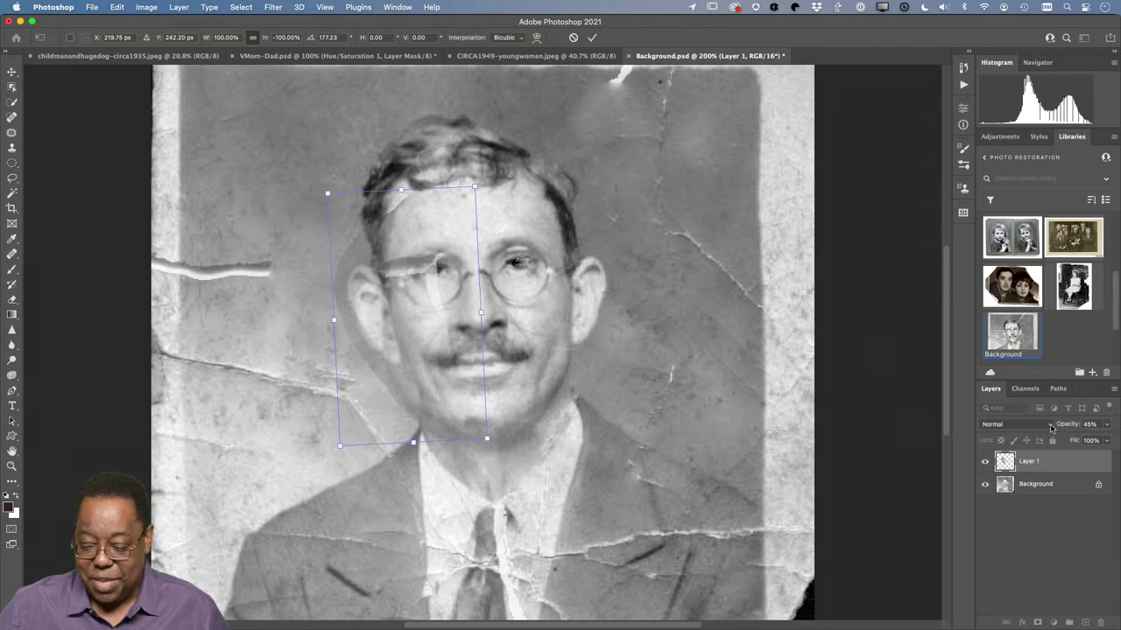
drag(1053, 427, 1067, 429)
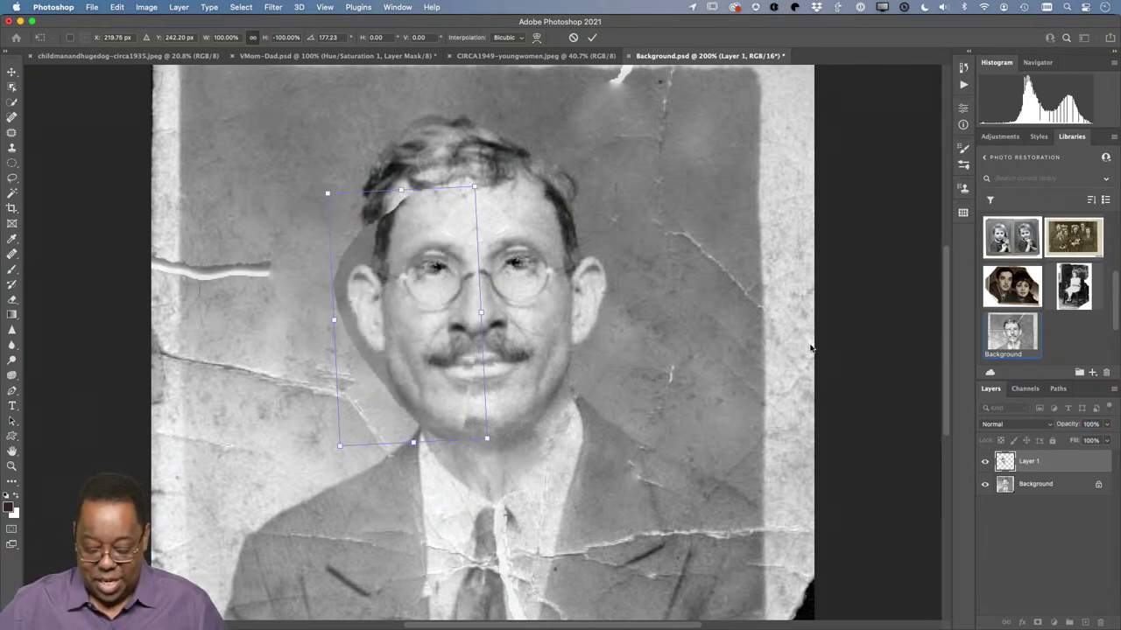
key(Return)
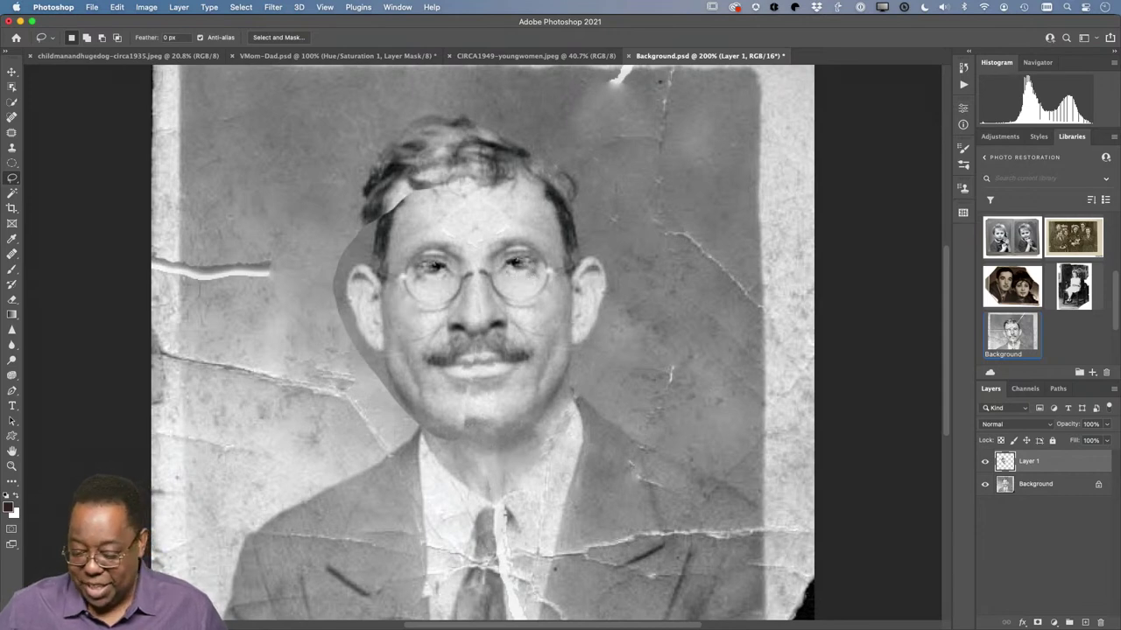
Add a mask to Layer 1 and paint black at 100% along the forehead, hairline and cheek edges
click(1038, 623)
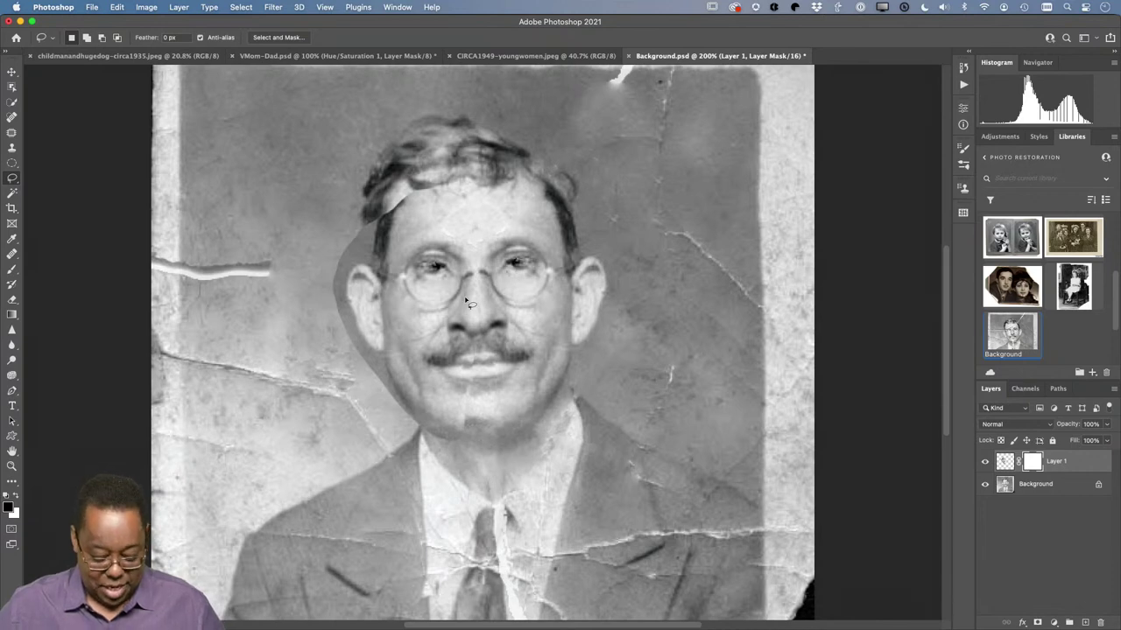
key(b)
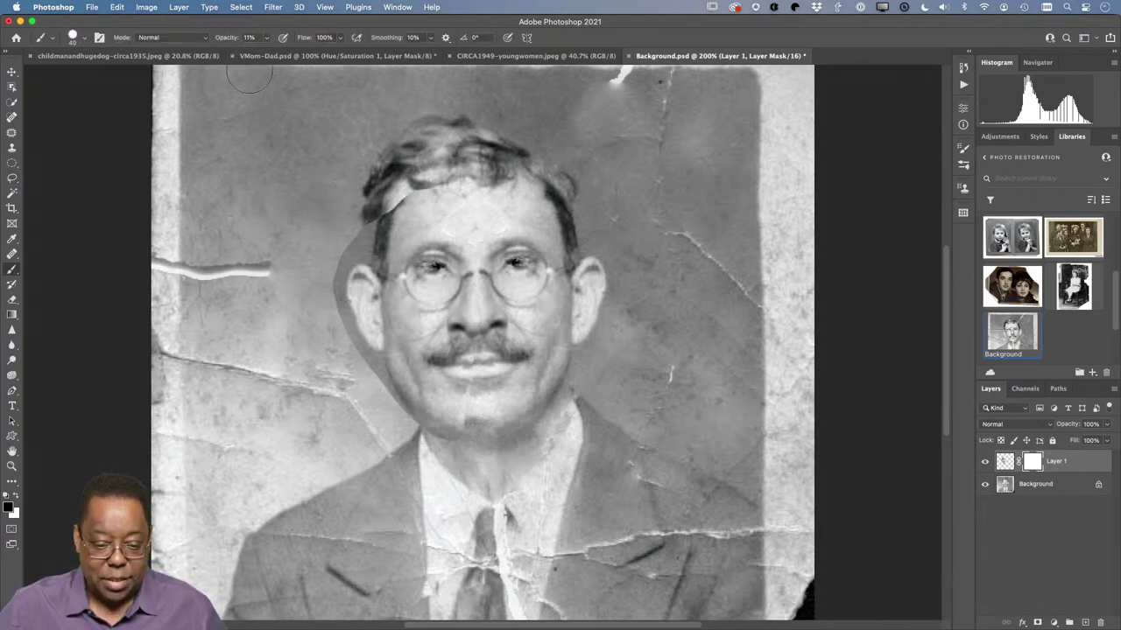
click(266, 38)
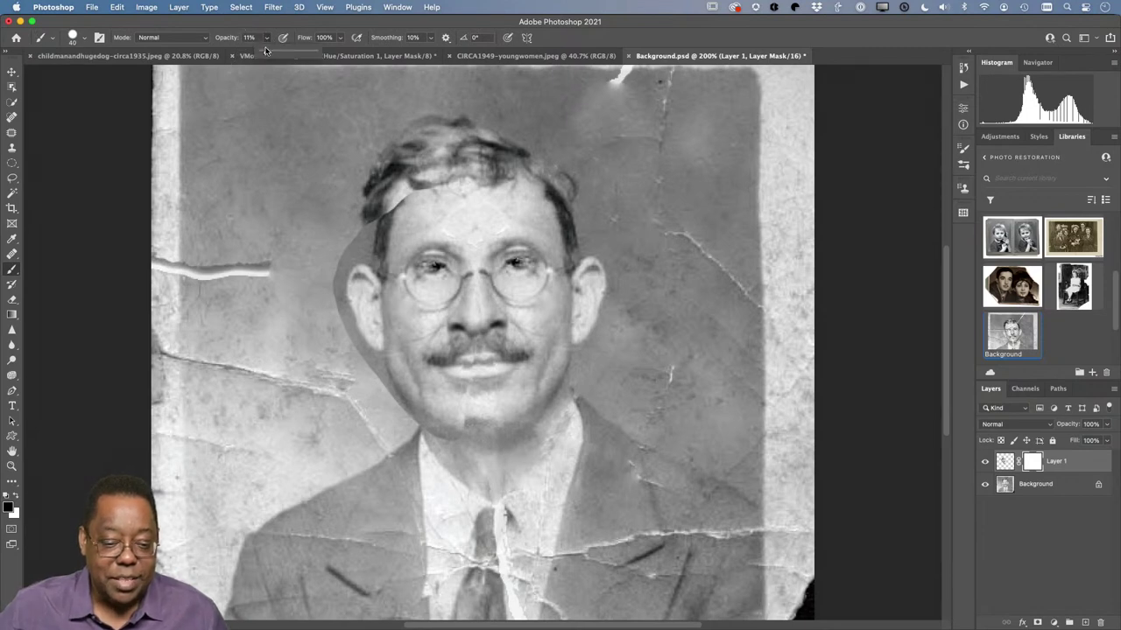
drag(267, 52, 418, 64)
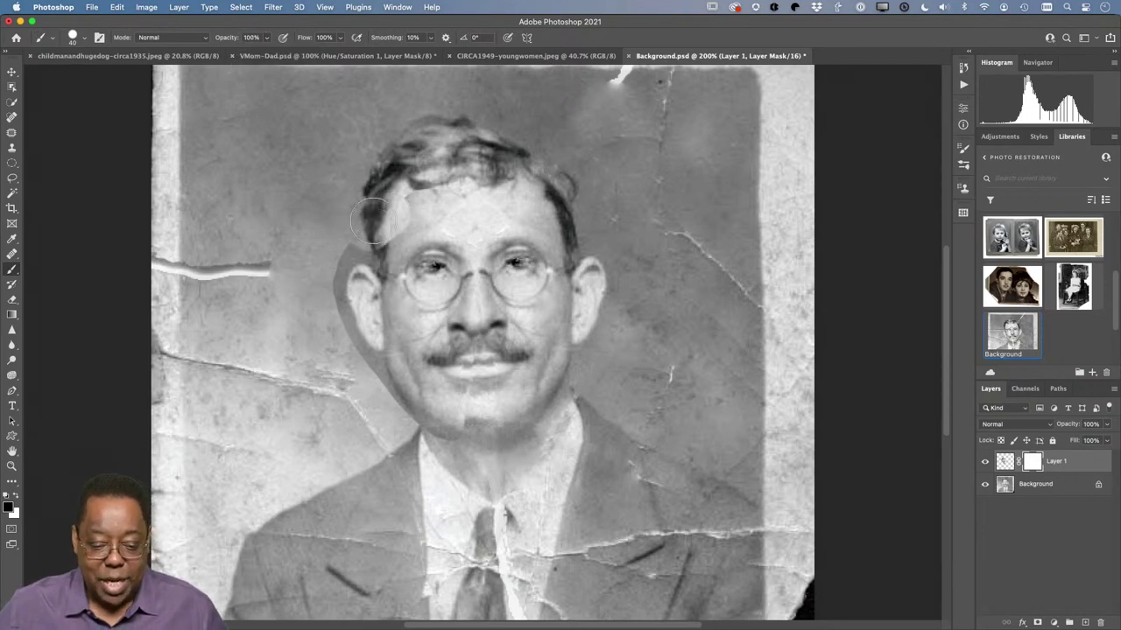
mouse_move(385, 210)
mouse_down()
mouse_move(498, 194)
mouse_move(398, 210)
mouse_move(372, 230)
mouse_move(346, 284)
mouse_move(359, 333)
mouse_move(341, 284)
mouse_move(395, 406)
mouse_move(356, 319)
mouse_move(388, 349)
mouse_move(354, 297)
mouse_move(387, 337)
mouse_move(338, 254)
mouse_move(454, 210)
mouse_move(373, 252)
mouse_move(379, 231)
mouse_move(387, 277)
mouse_move(373, 339)
mouse_move(389, 367)
mouse_move(401, 340)
mouse_move(418, 409)
mouse_move(453, 444)
mouse_move(468, 438)
mouse_move(422, 416)
mouse_move(454, 411)
mouse_move(446, 351)
mouse_move(462, 328)
mouse_move(456, 368)
mouse_move(407, 351)
mouse_up()
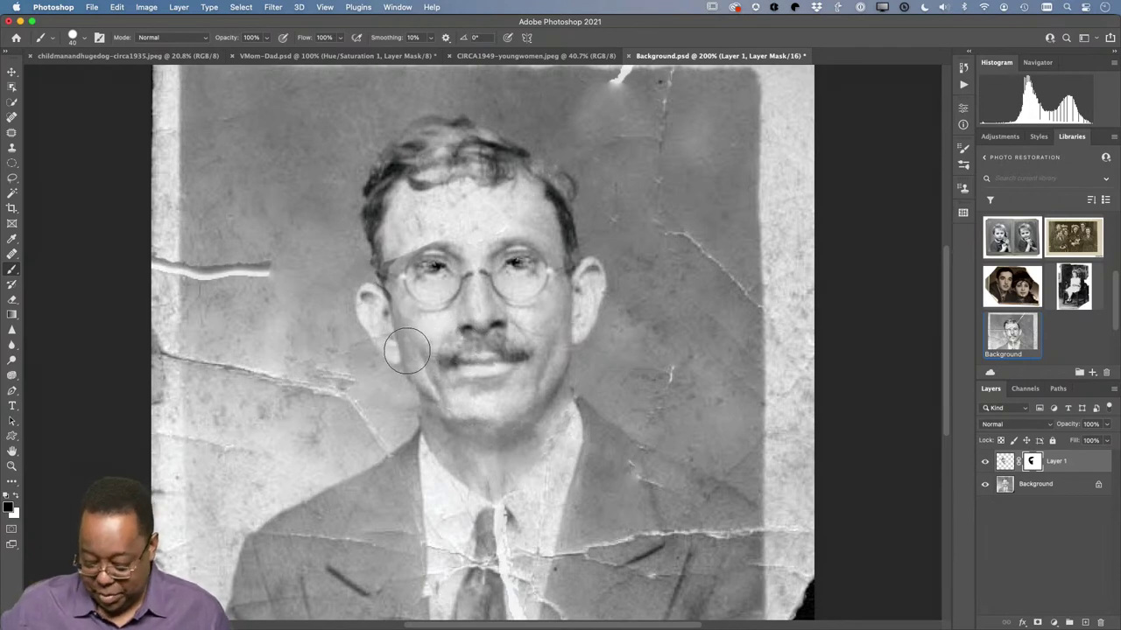
key(bracketleft)
key(bracketleft)
key(bracketleft)
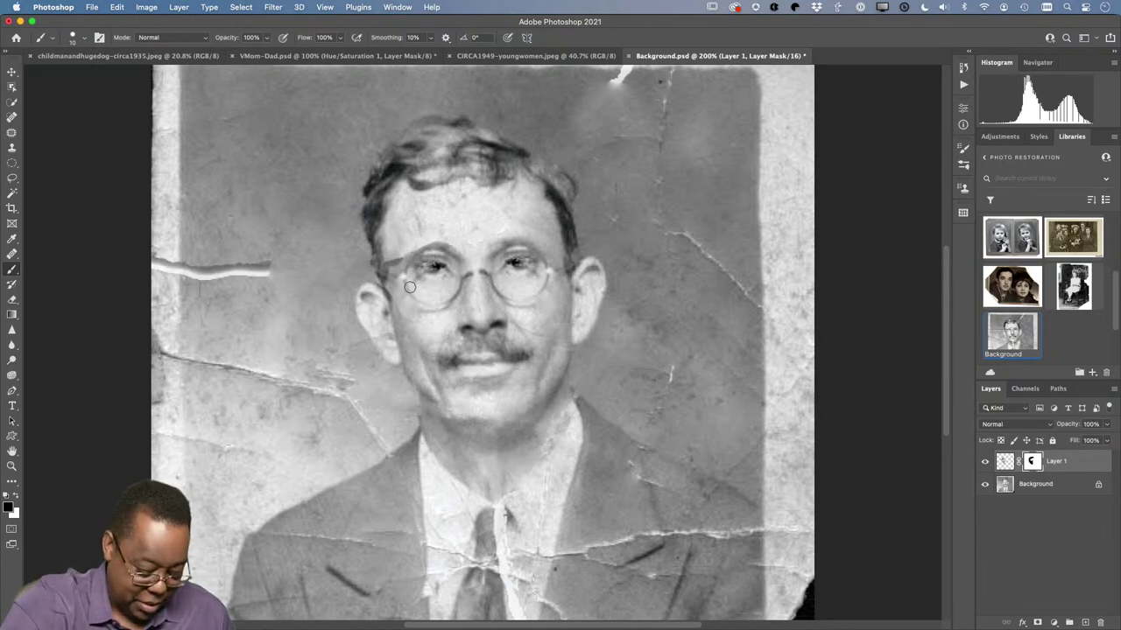
Switch the mask paint between white and black, then set the brush opacity to 30%
key(x)
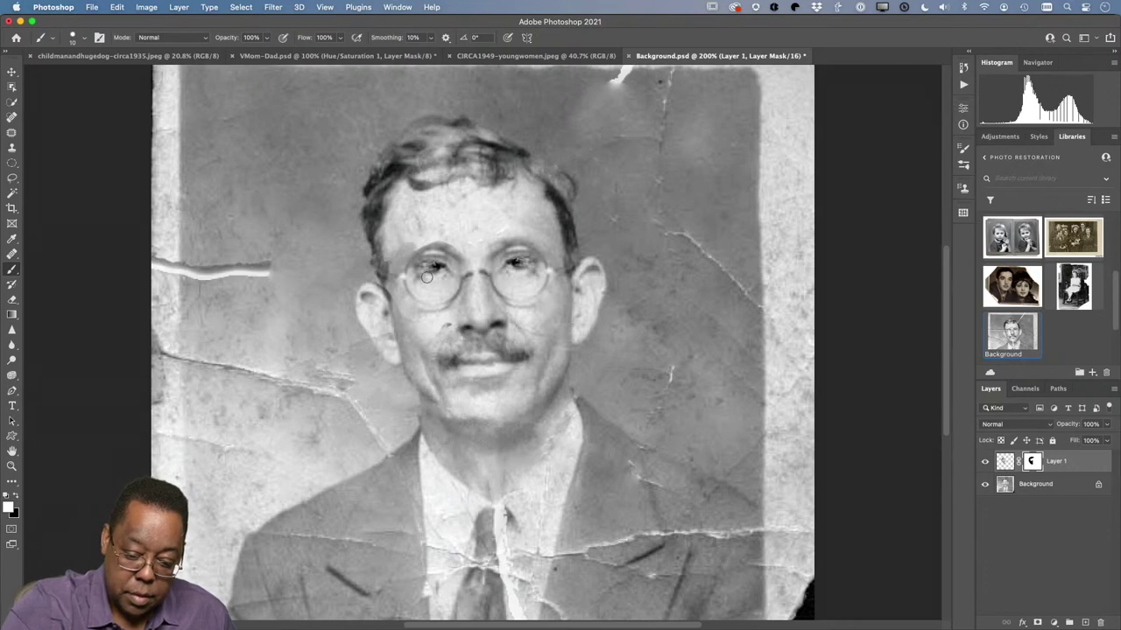
key(x)
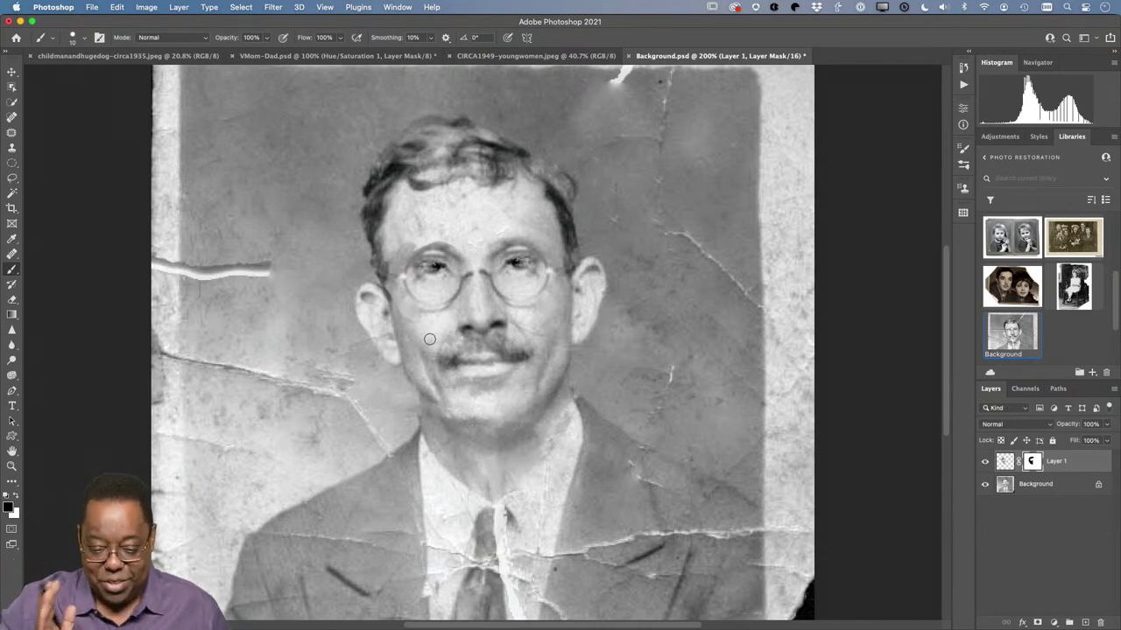
key(3)
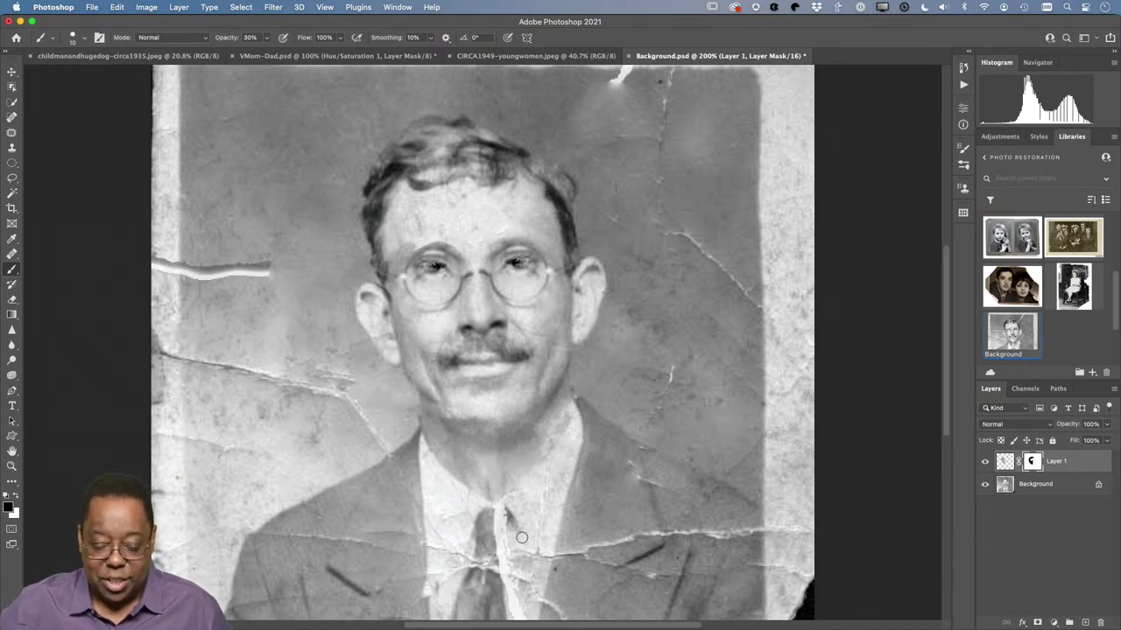
Scroll down to the cracked jacket and select the Background layer in the Layers panel
scroll(524, 533, down, 2)
scroll(524, 533, down, 1)
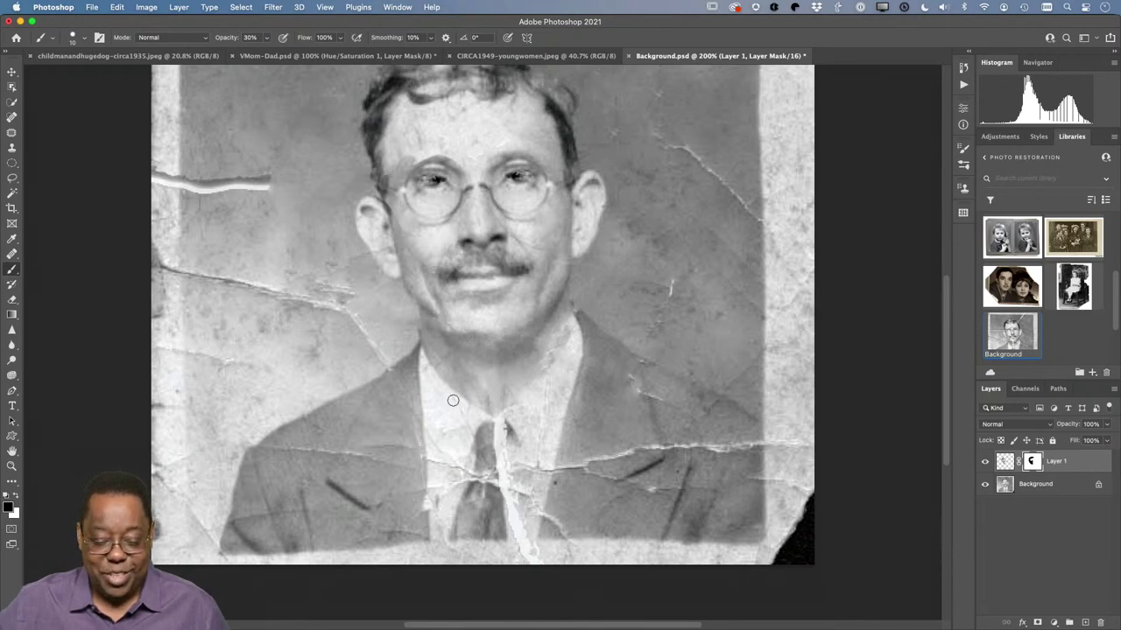
click(1007, 487)
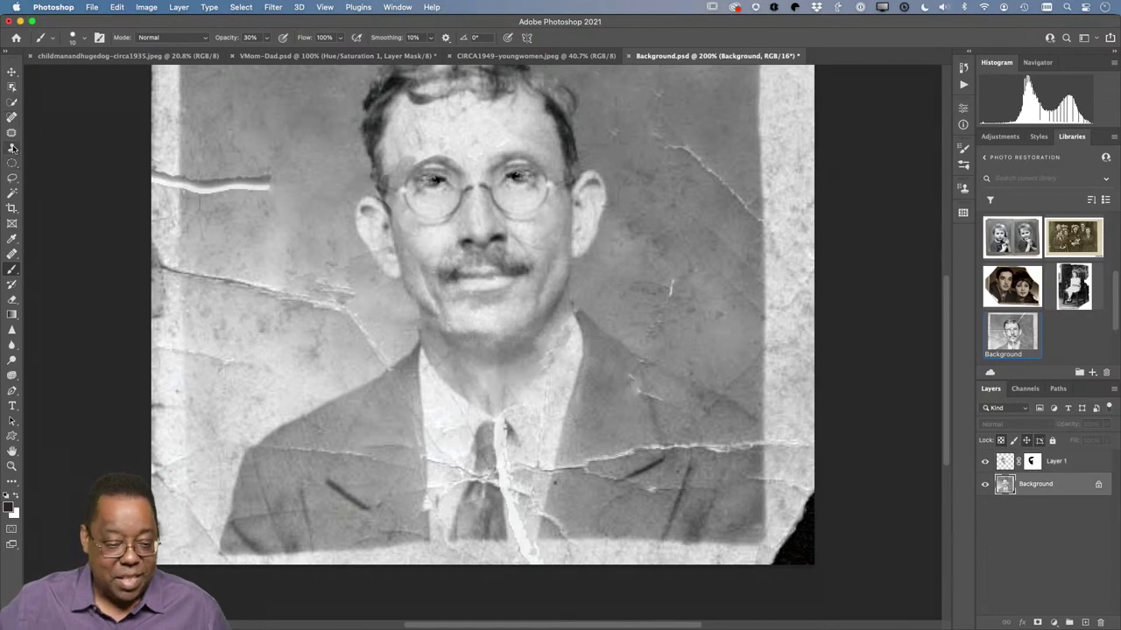
Lasso the left shirt front, copy it to a new Layer 2, and flip it horizontally
click(12, 177)
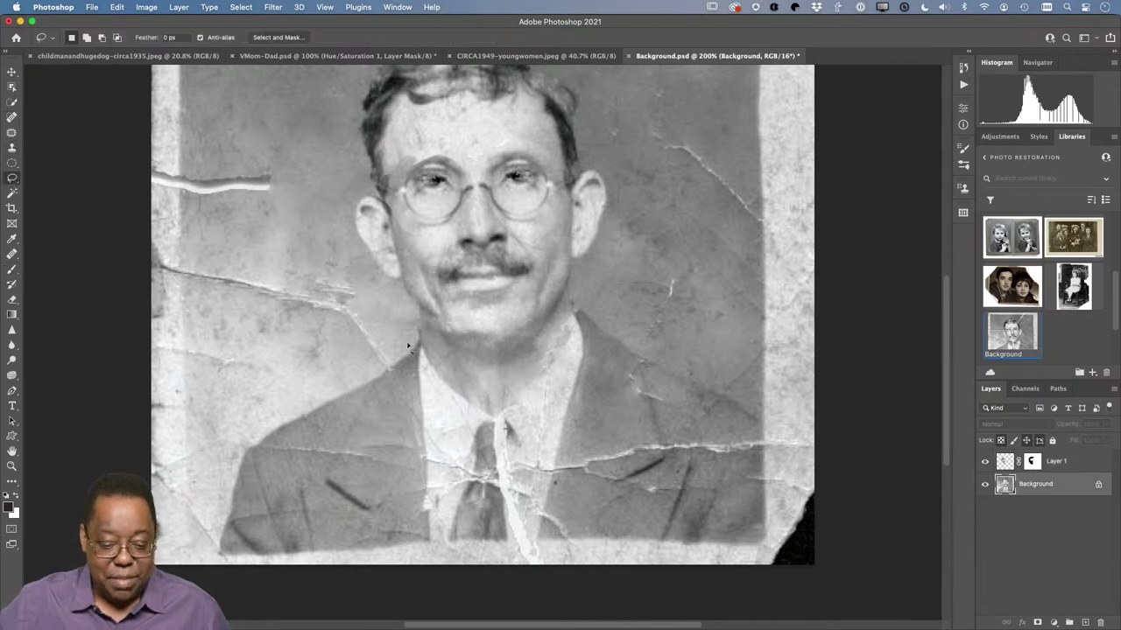
mouse_move(421, 348)
mouse_down()
mouse_move(399, 404)
mouse_move(409, 528)
mouse_move(427, 550)
mouse_move(462, 551)
mouse_move(484, 524)
mouse_move(488, 419)
mouse_move(462, 376)
mouse_move(420, 346)
mouse_up()
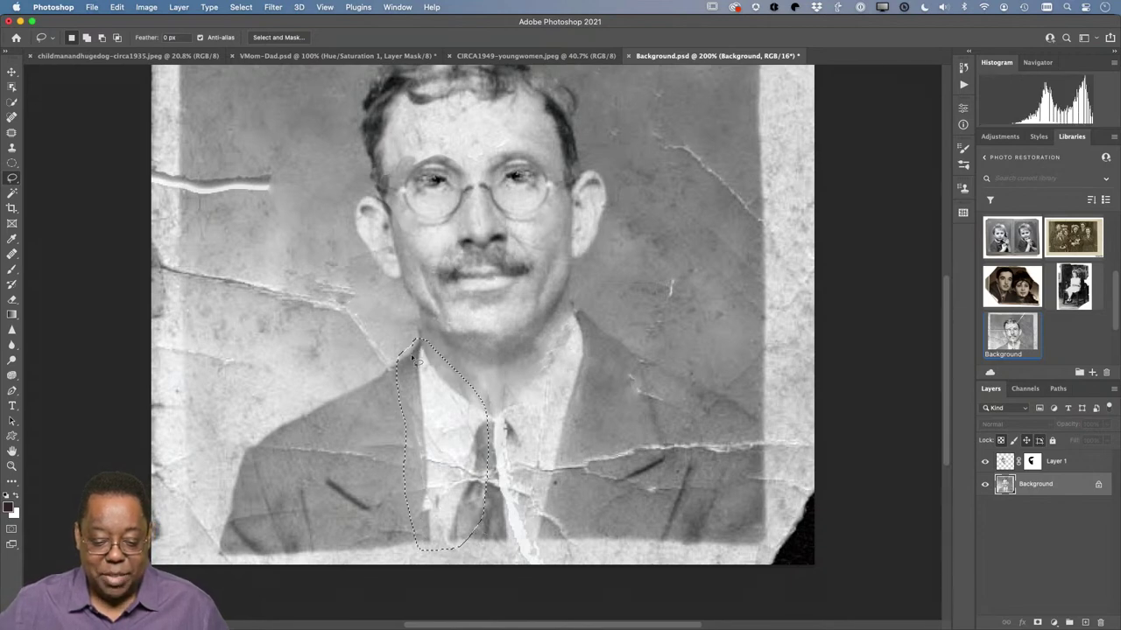
key(super+j)
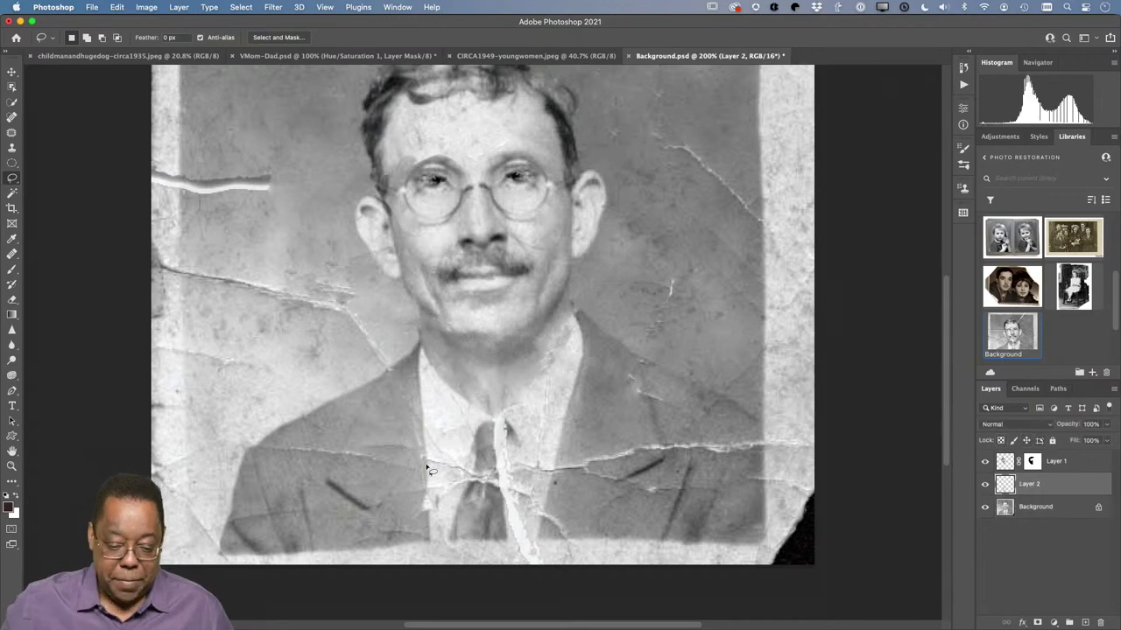
key(super+t)
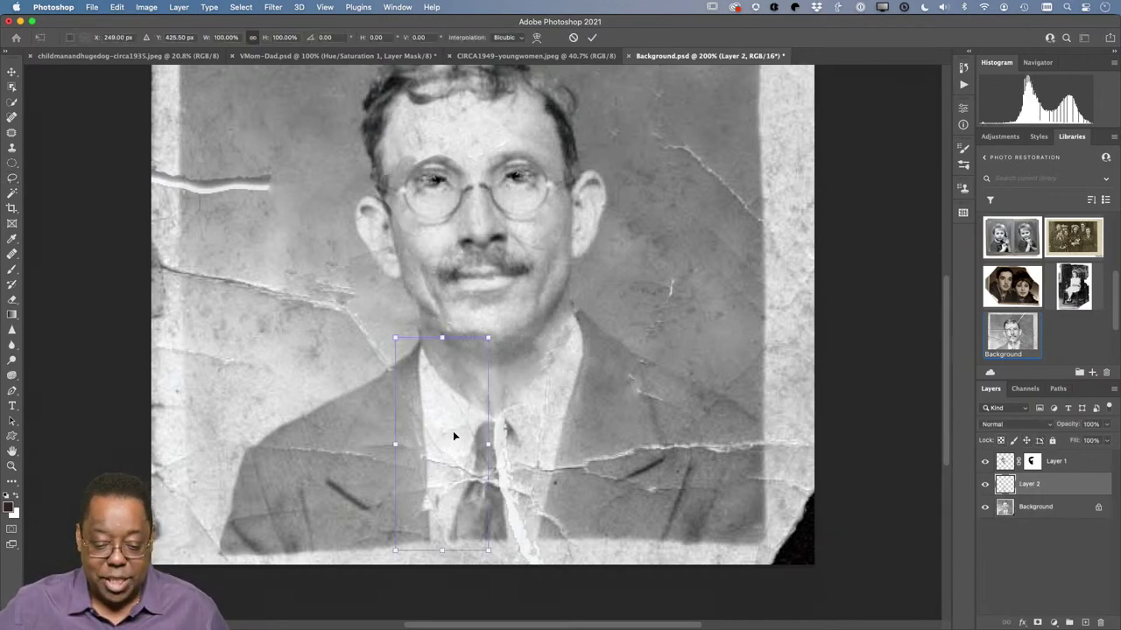
right_click(453, 431)
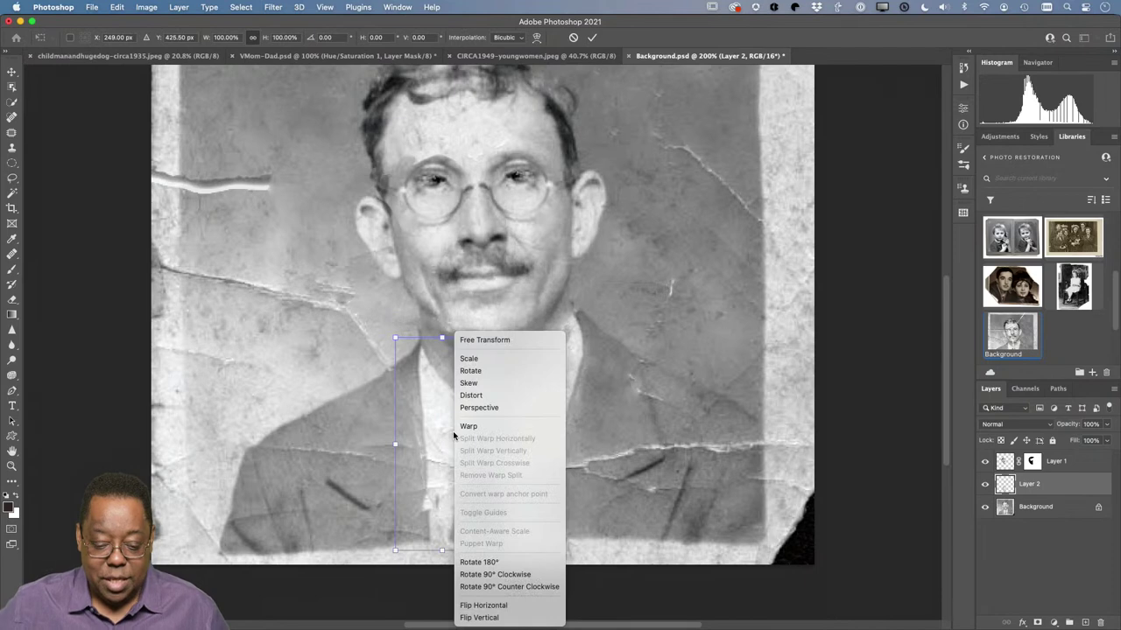
click(475, 606)
Move the flipped shirt patch right over the tie, rotate and distort its top corners, then commit
drag(436, 447, 534, 447)
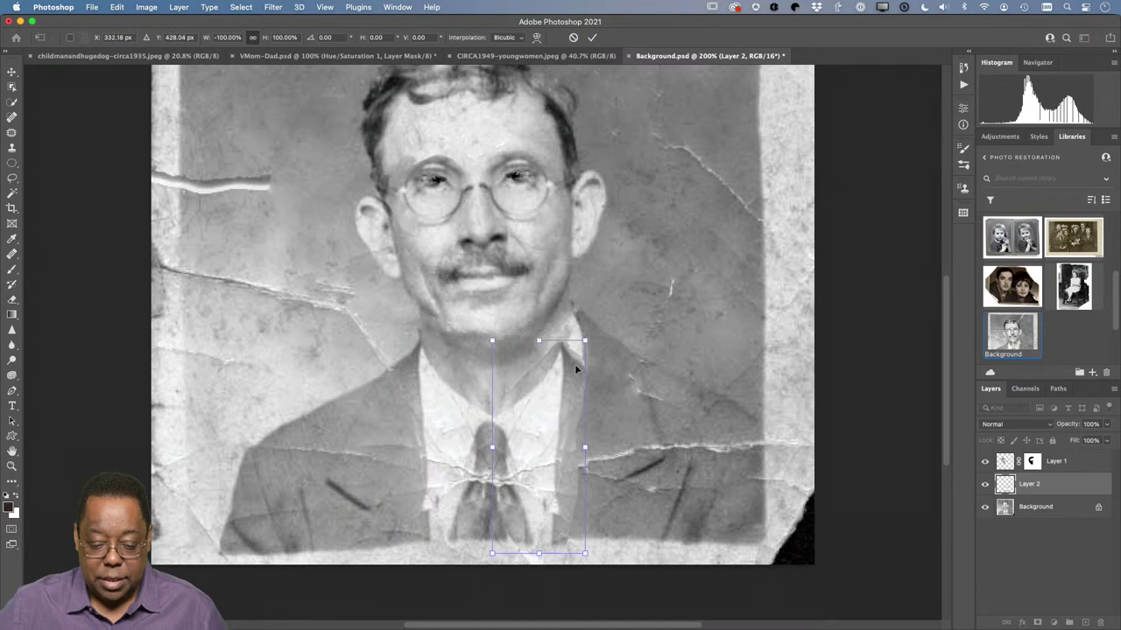
drag(603, 329, 619, 348)
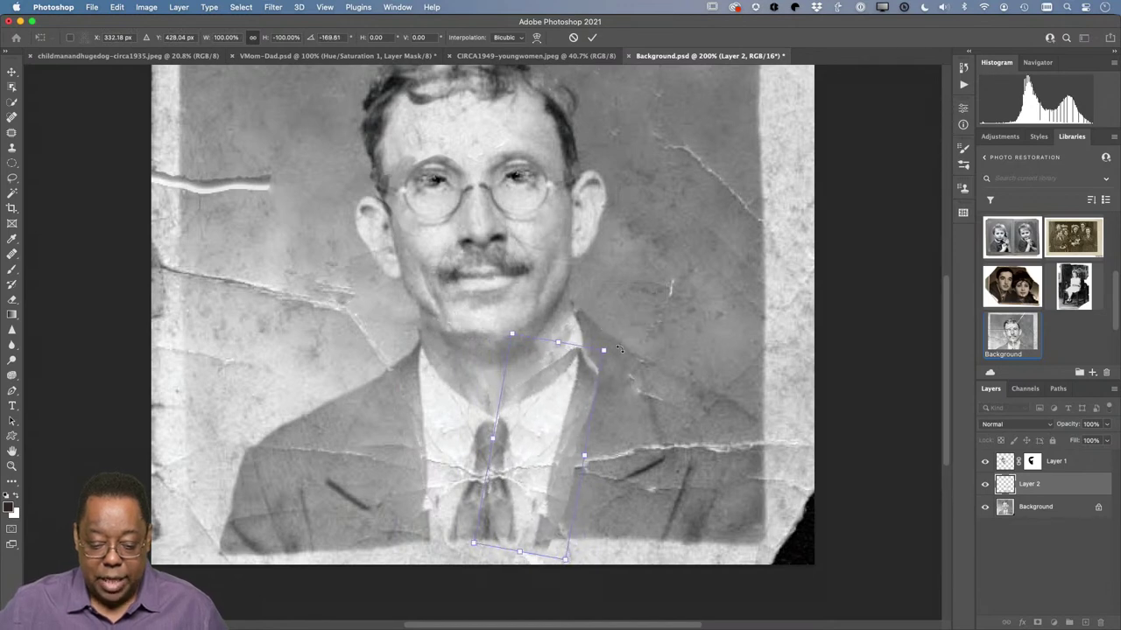
right_click(556, 374)
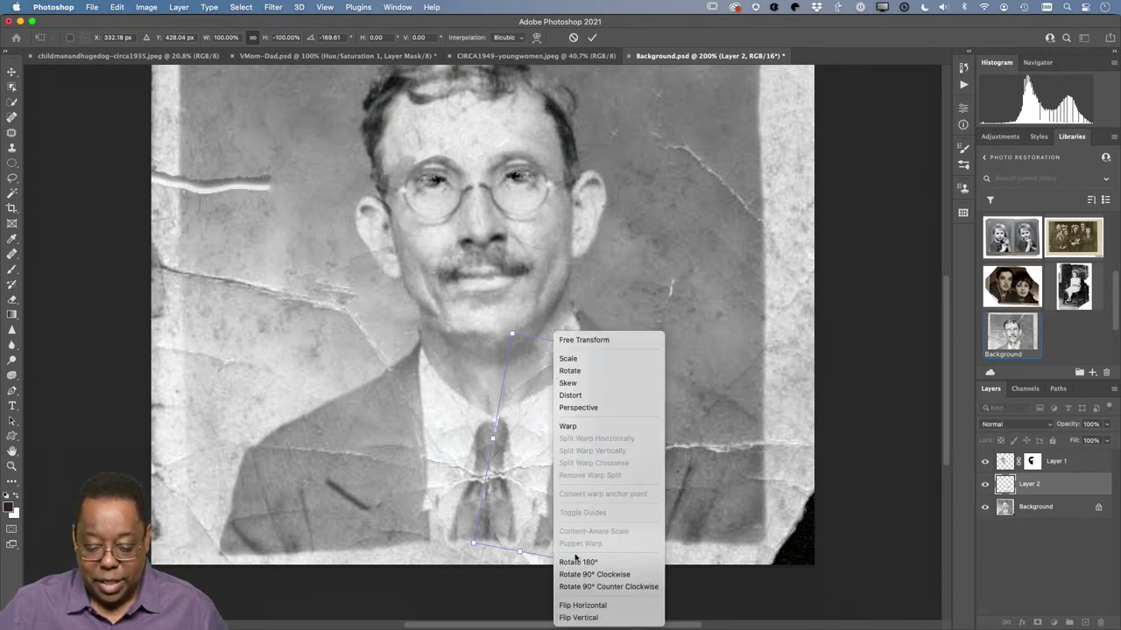
click(588, 394)
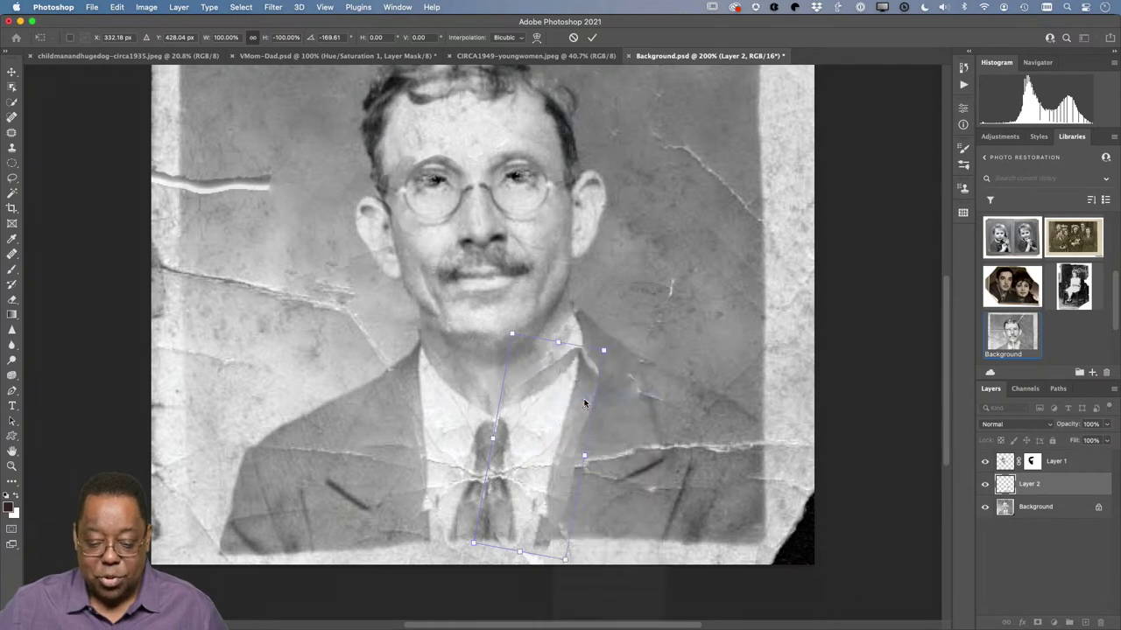
drag(603, 350, 602, 319)
drag(513, 335, 554, 331)
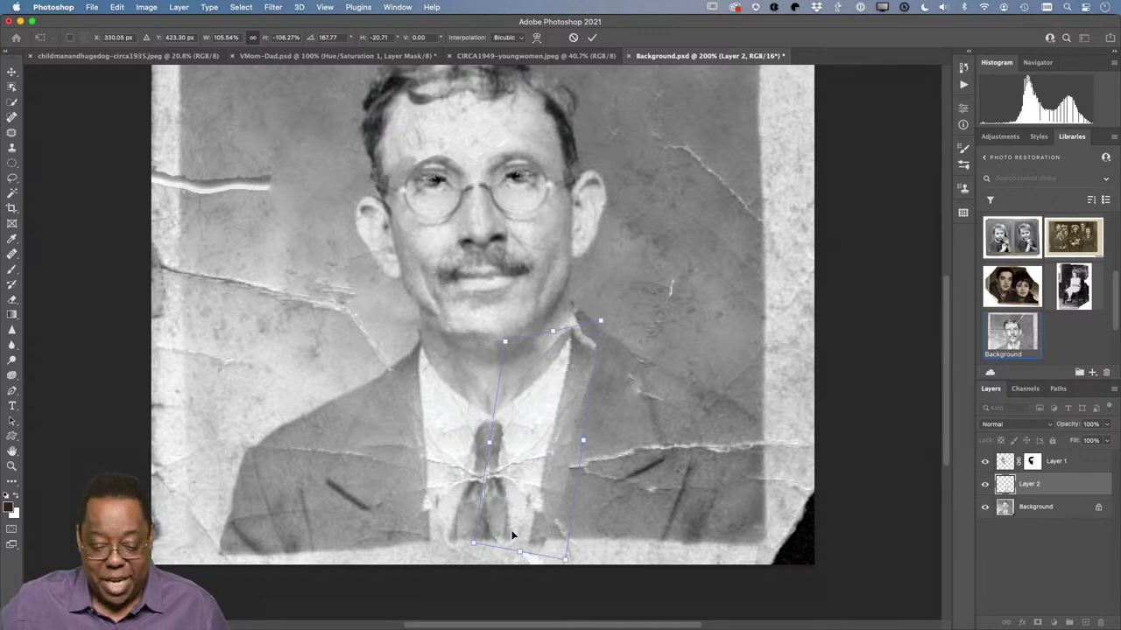
key(Return)
key(l)
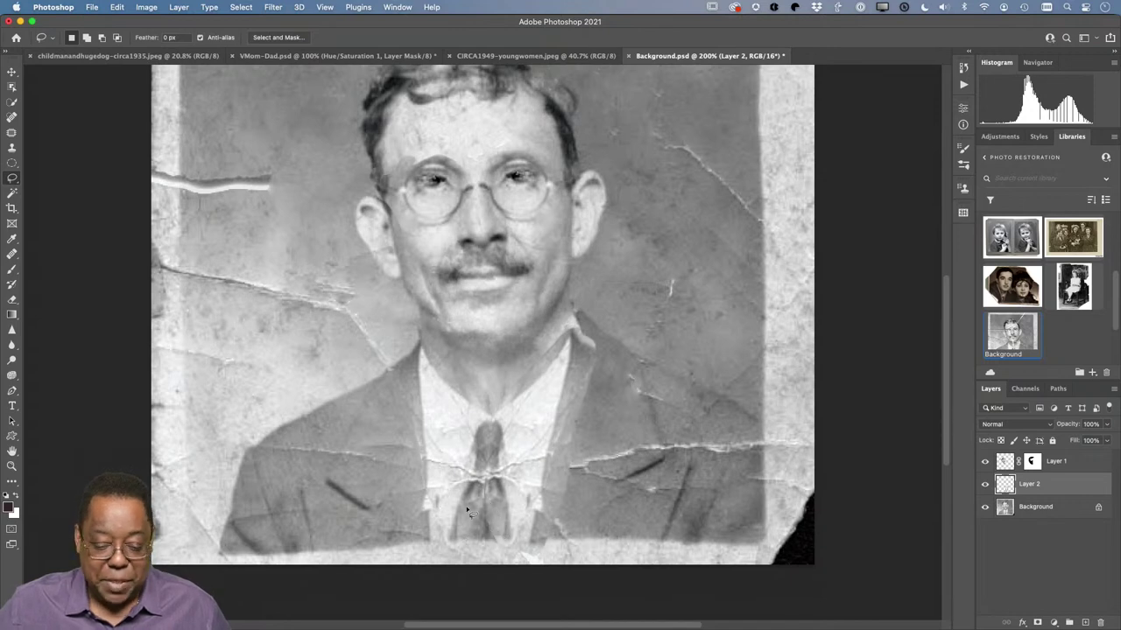
scroll(492, 495, up, 5)
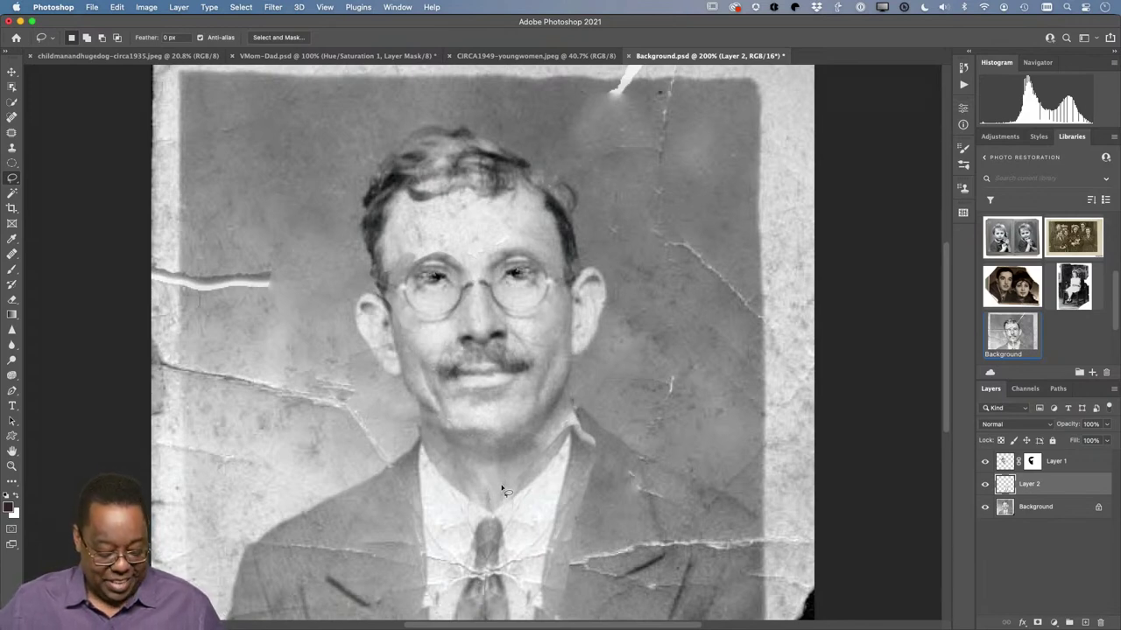
Bring the CIRCA1949-youngwomen.jpeg document to the front
click(497, 58)
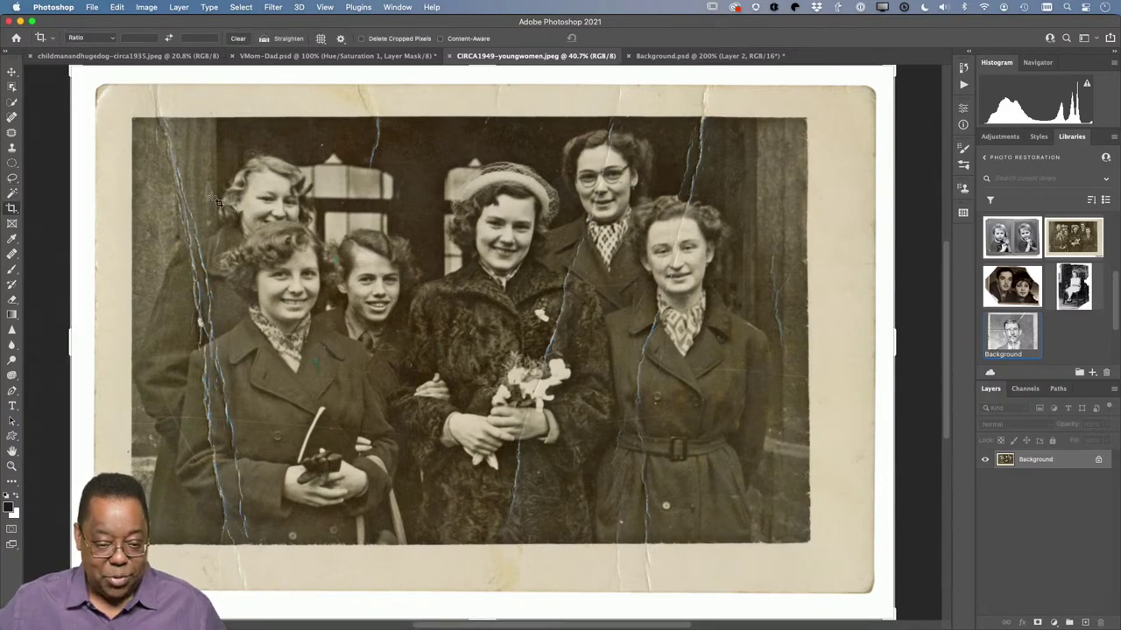
Crop off the left, top, right and bottom borders, then trim the top slightly more (about 2813 × 1778 px)
key(c)
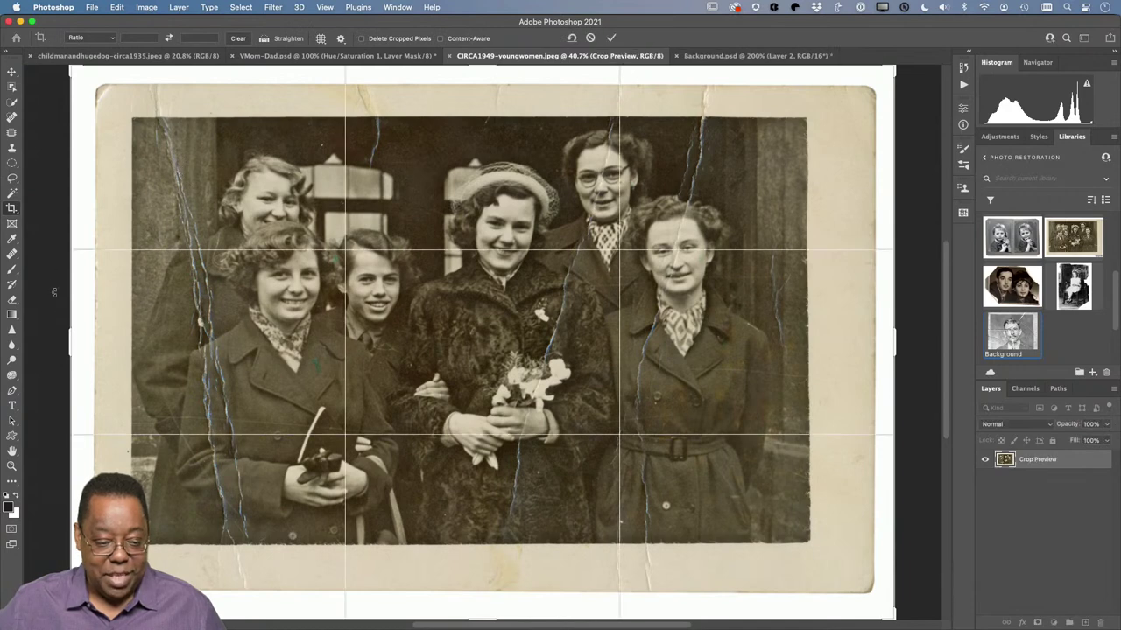
drag(76, 345, 109, 344)
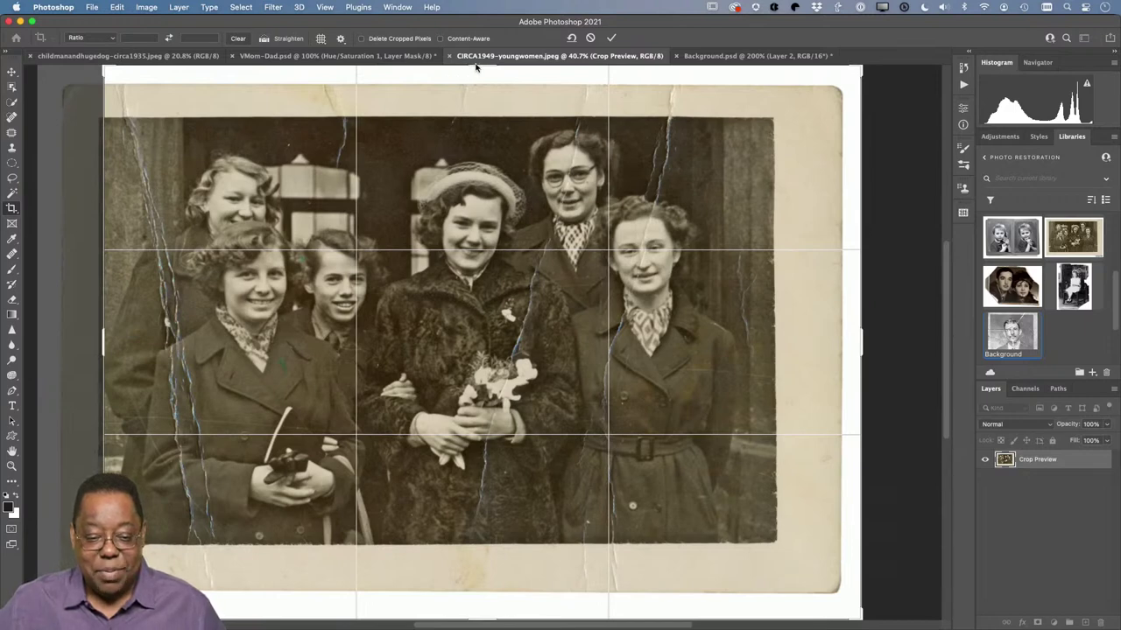
drag(475, 64, 480, 90)
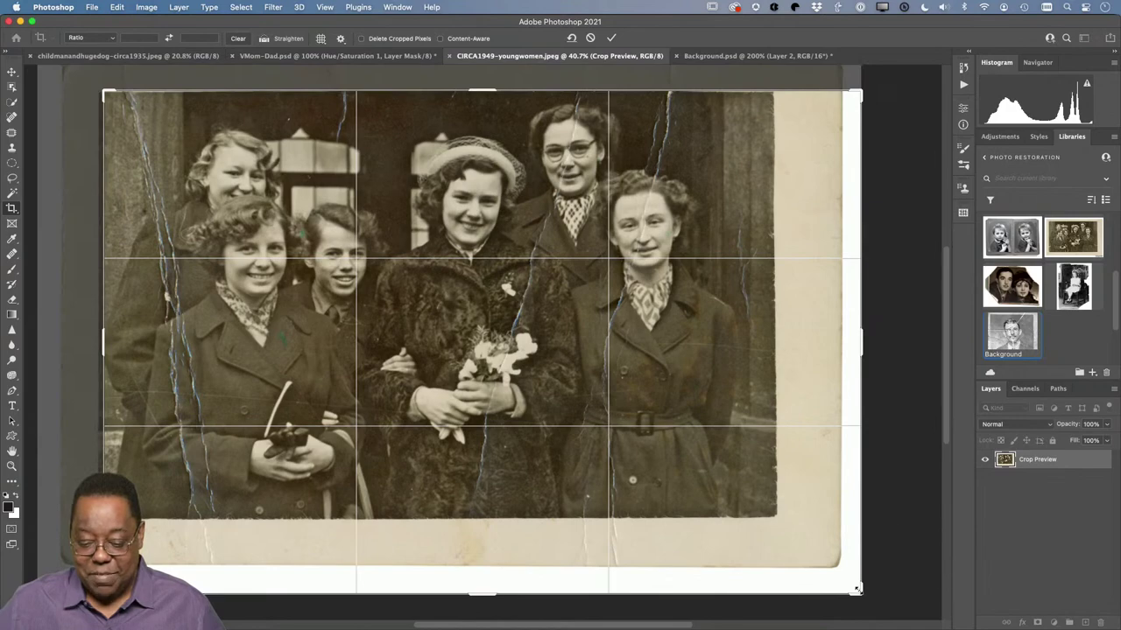
drag(857, 590, 814, 551)
key(Return)
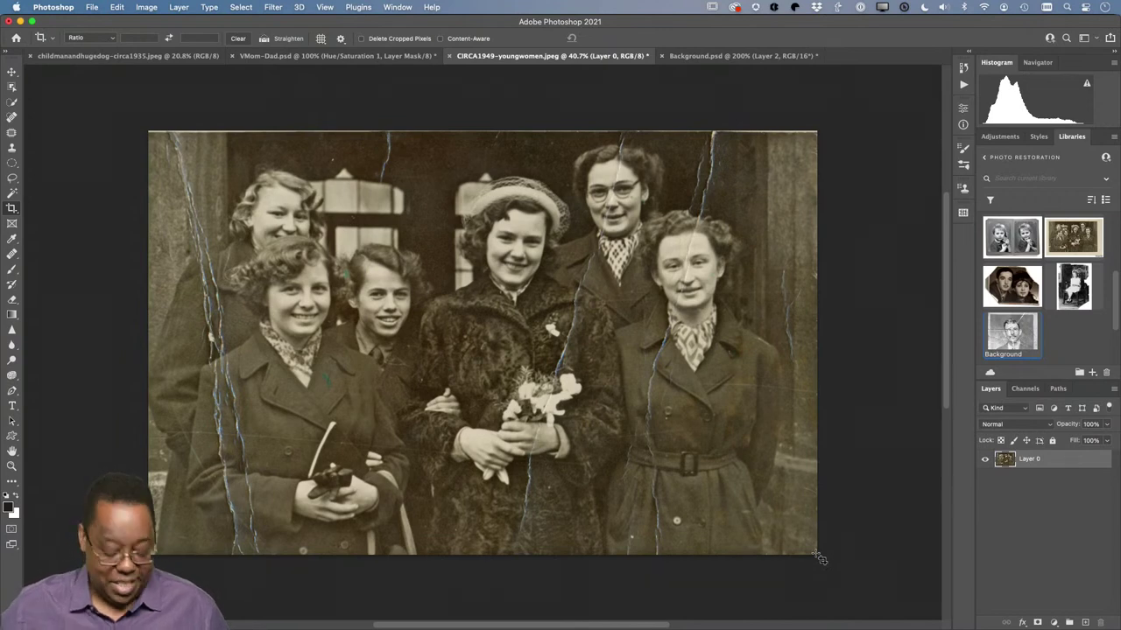
click(529, 231)
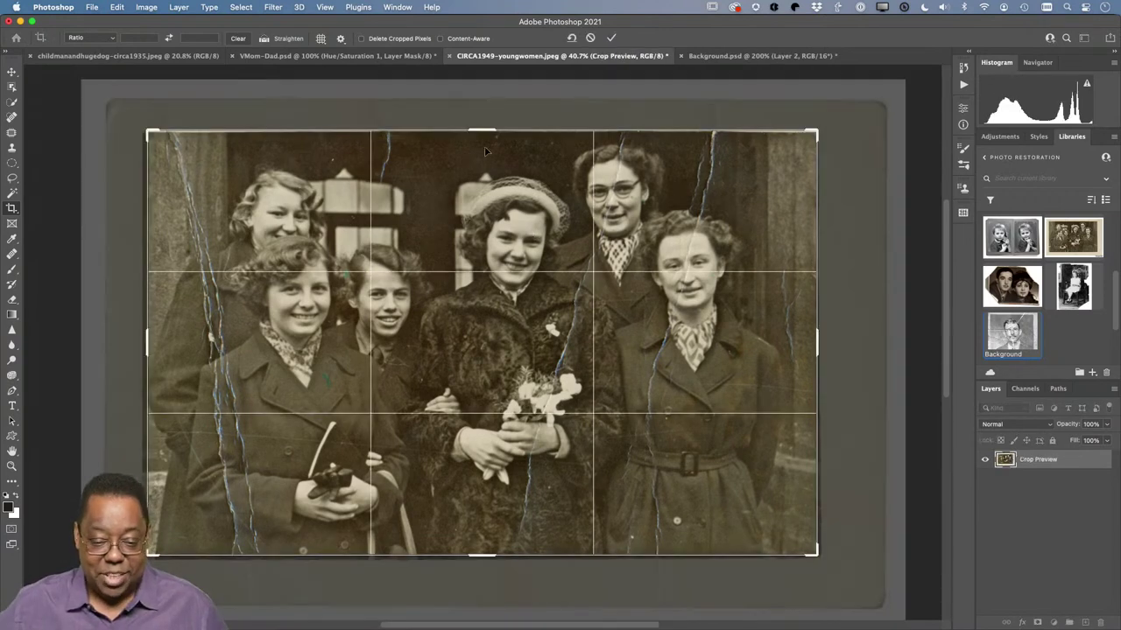
drag(481, 132, 482, 134)
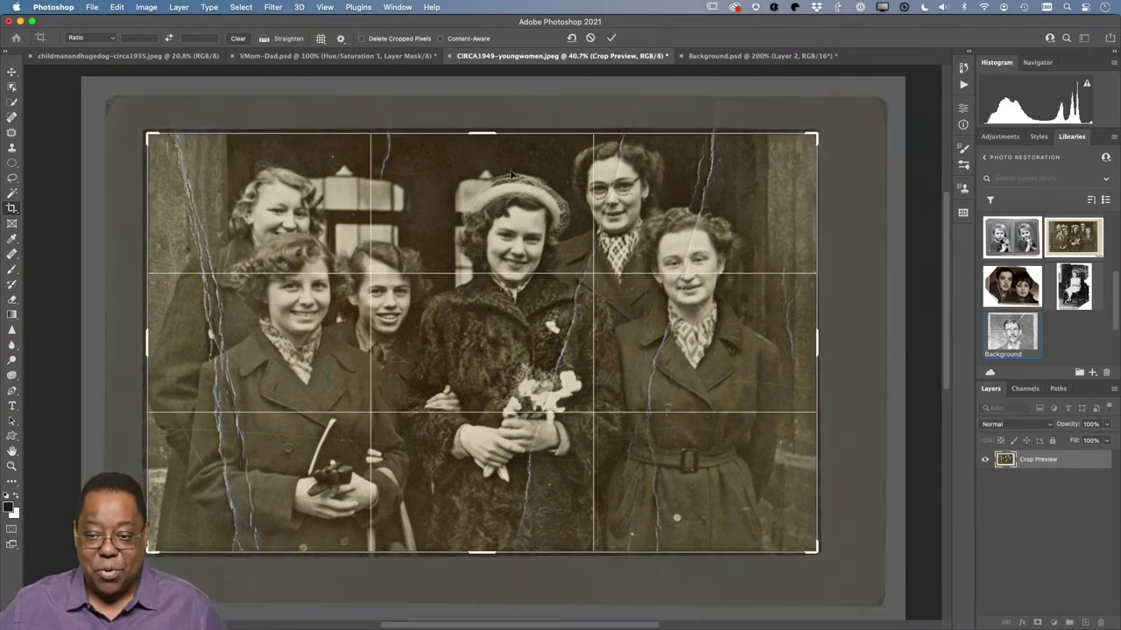
key(Return)
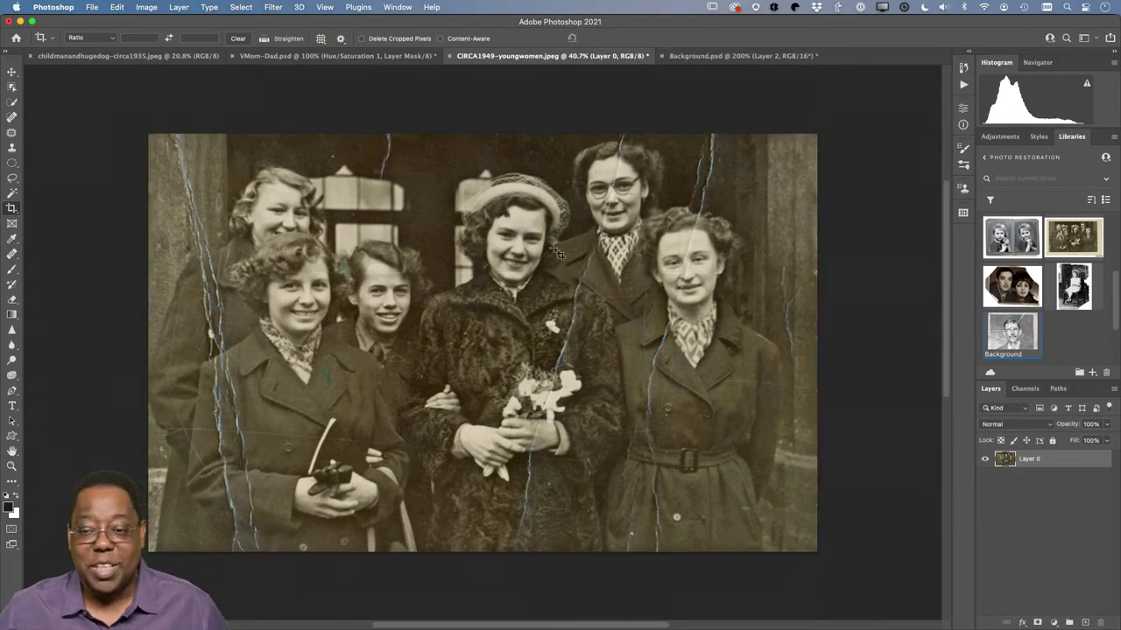
Add a Black & White adjustment layer and set its Reds slider to 137
click(1054, 623)
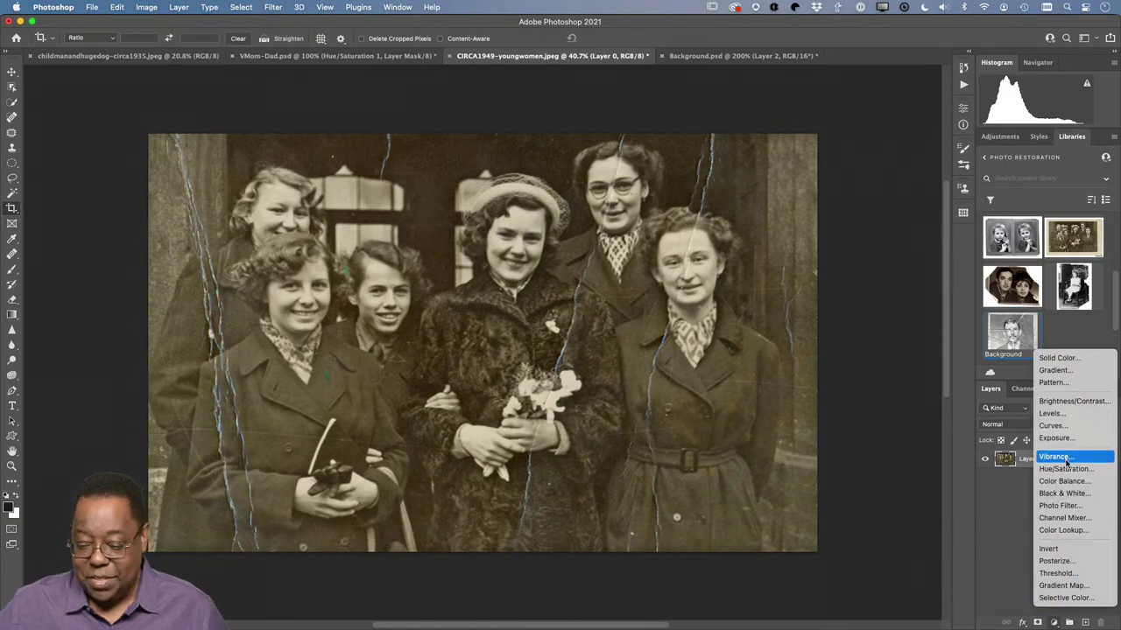
click(1065, 494)
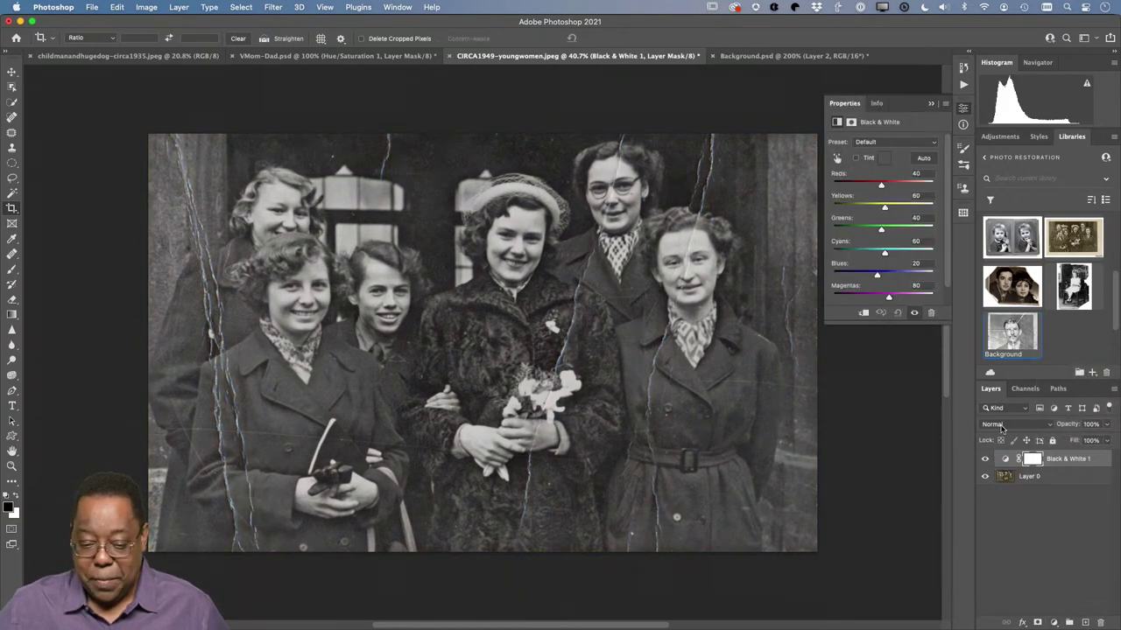
drag(881, 185, 902, 192)
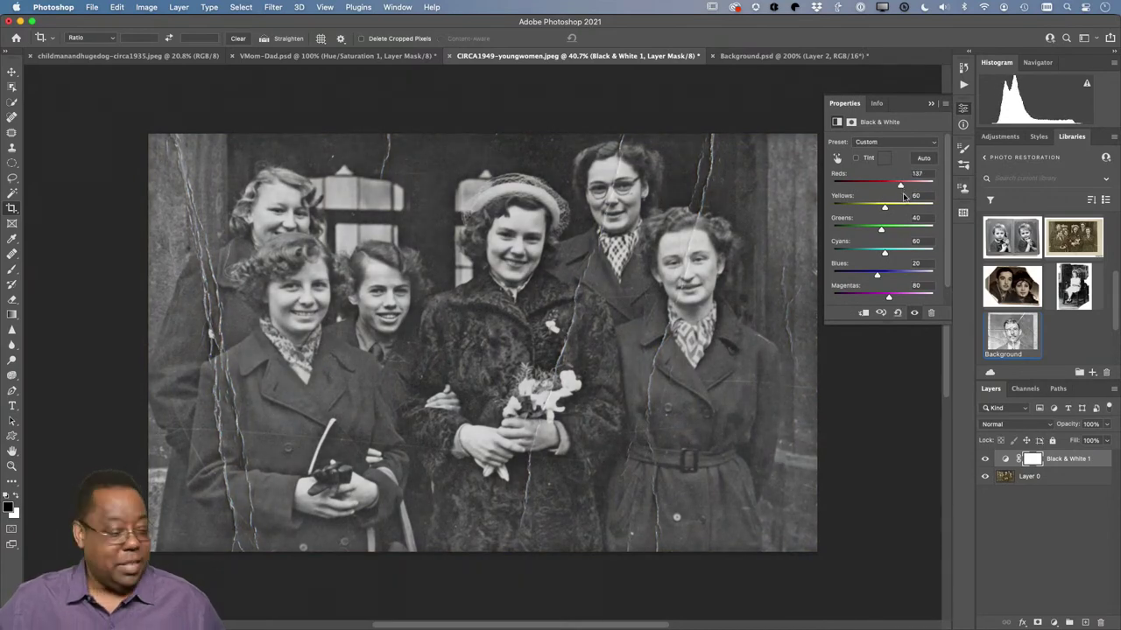